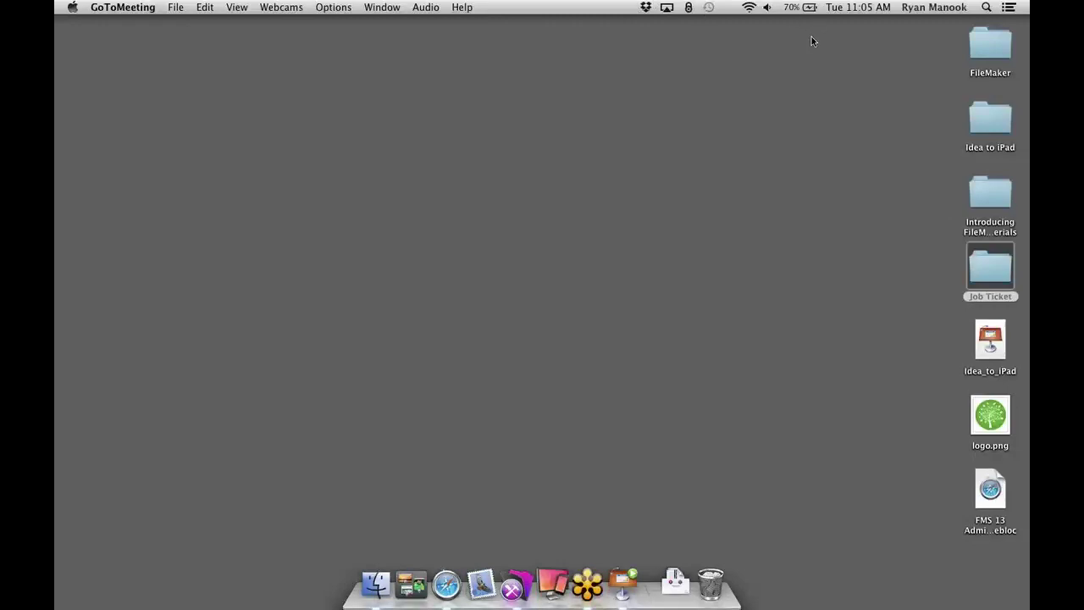
# Bring FileMaker Pro Advanced to the front from its Dock icon, leaving GoToMeeting behind.
pyautogui.click(499, 584)
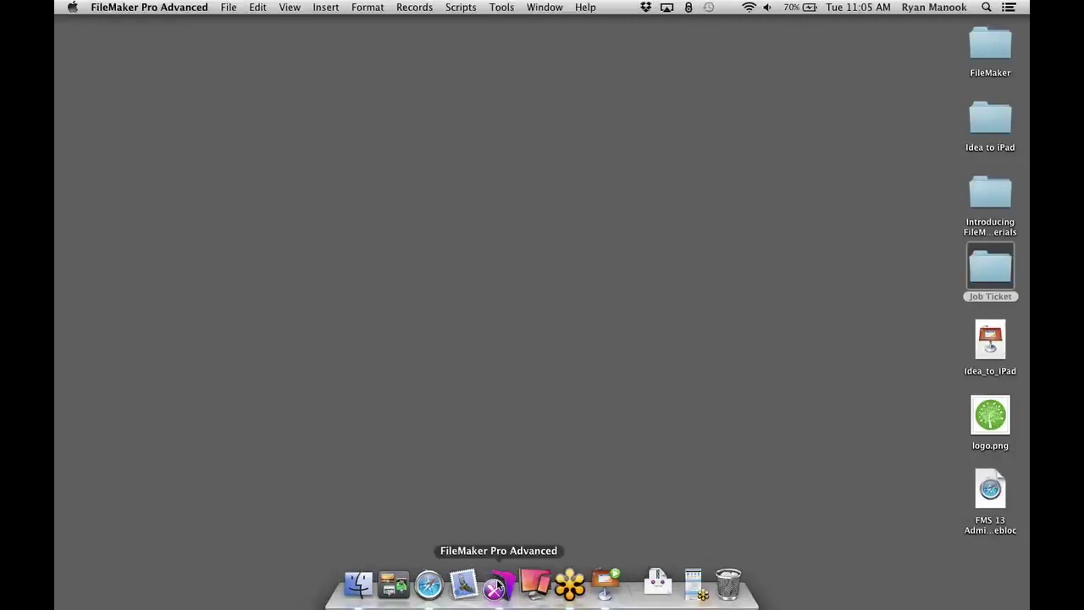
# Create a new database file named JobTicket on the Desktop.
pyautogui.click(229, 9)
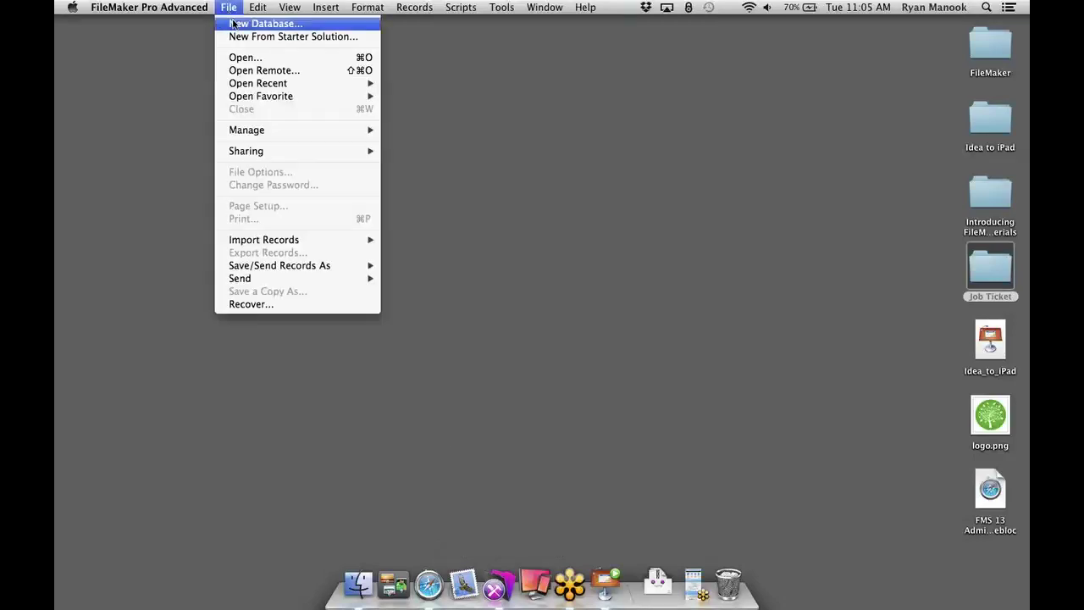
pyautogui.click(234, 24)
pyautogui.write('JobTicket')
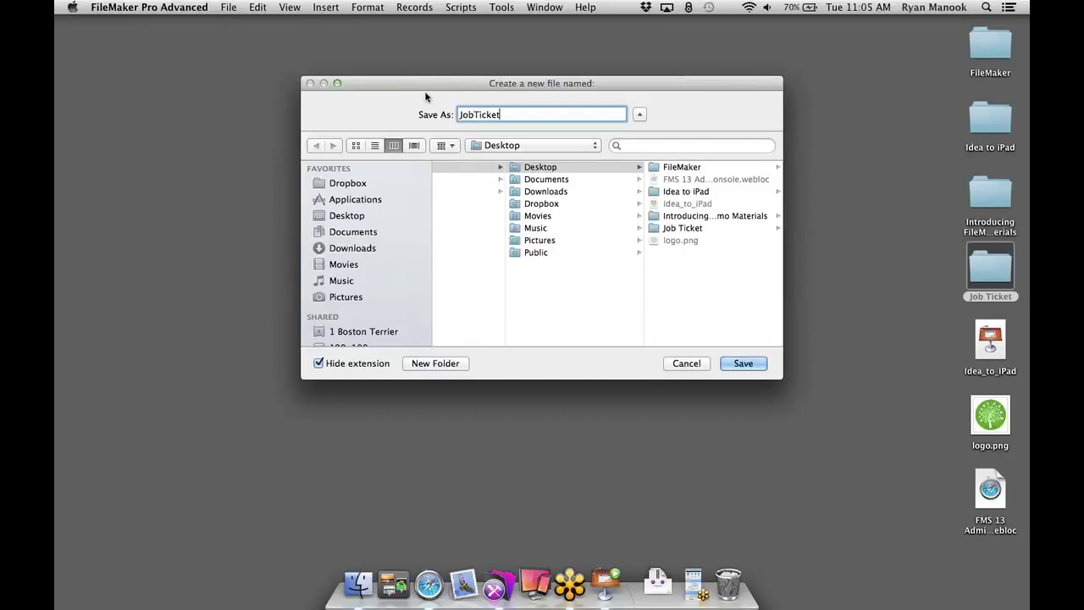
pyautogui.click(746, 365)
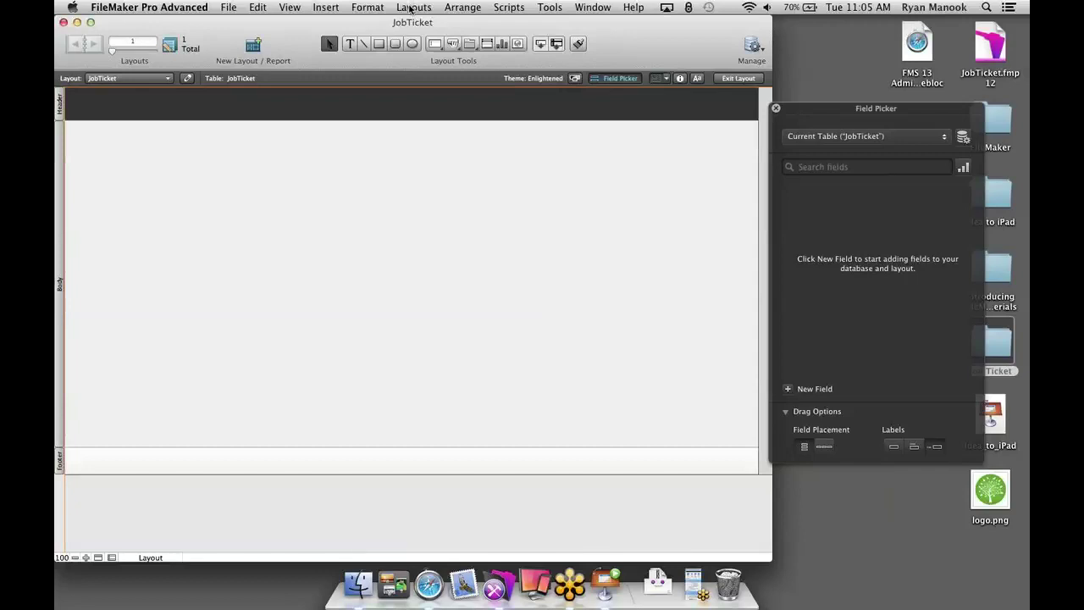
# Add a layout named Job Tickets as a landscape iPad/iPad mini Form.
pyautogui.click(413, 7)
pyautogui.click(413, 24)
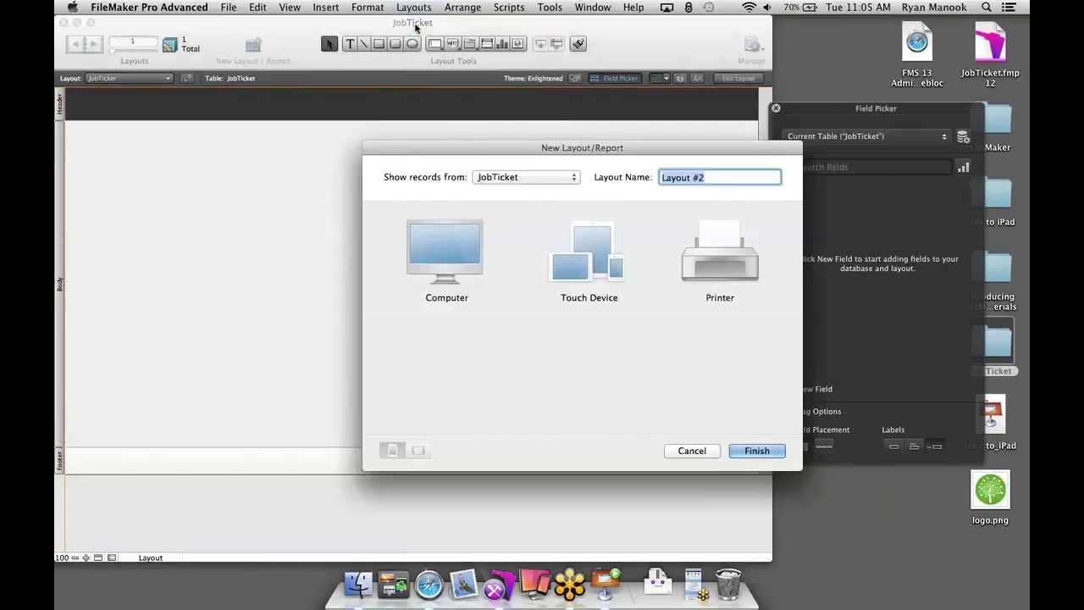
pyautogui.moveTo(481, 149); pyautogui.dragTo(426, 127)
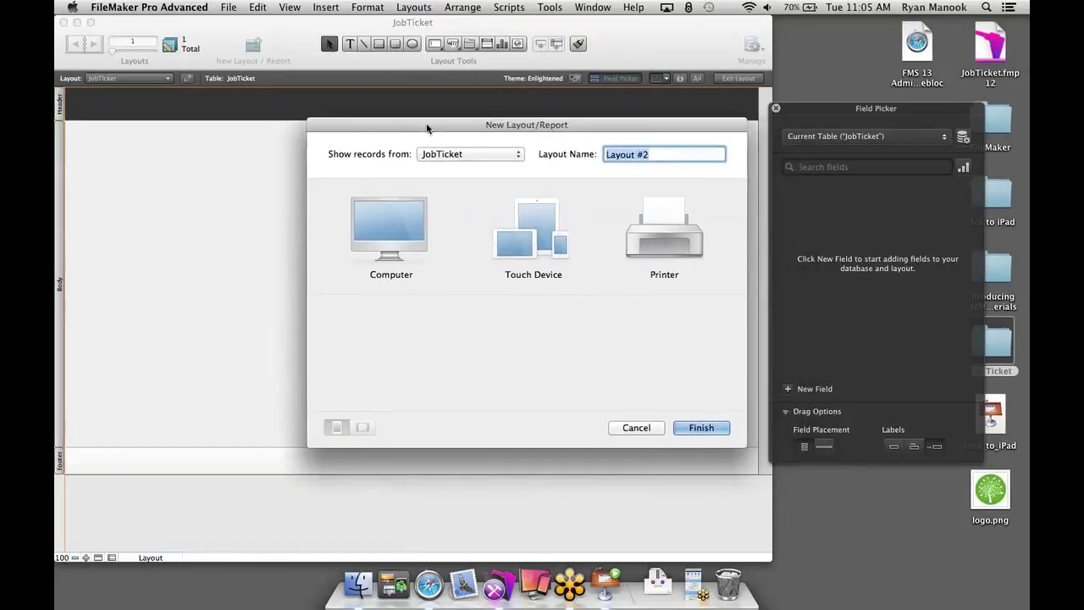
pyautogui.press('BackSpace')
pyautogui.write('Job Tickets')
pyautogui.click(528, 244)
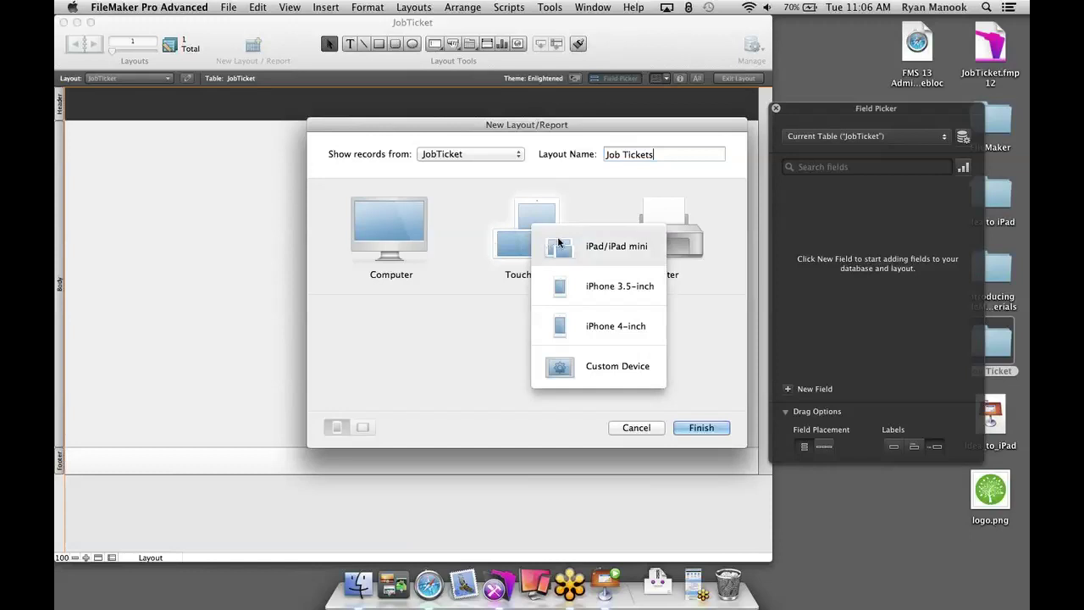
pyautogui.click(558, 243)
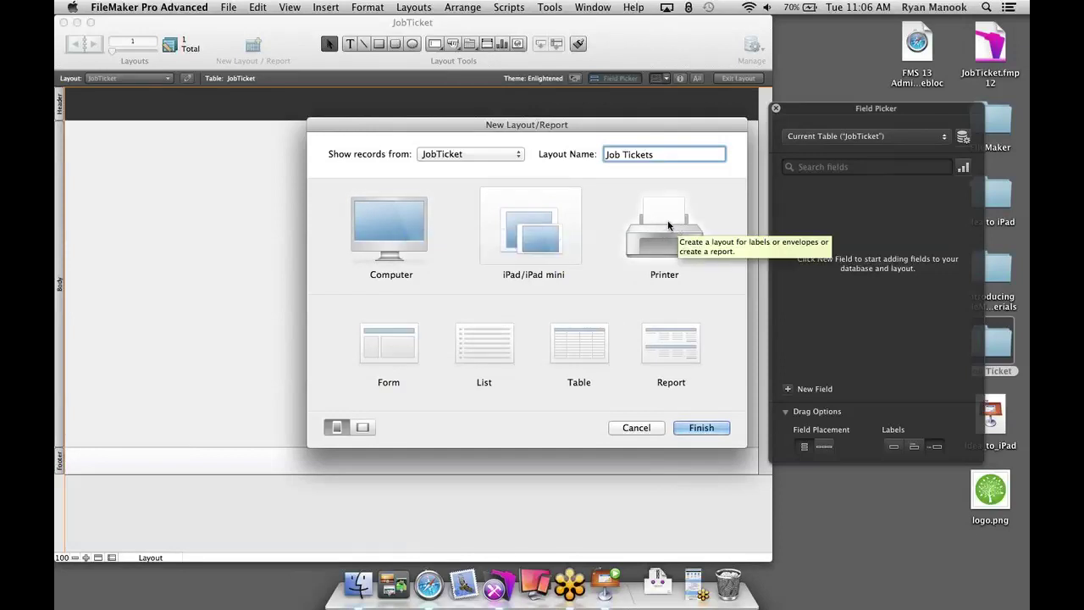
pyautogui.click(378, 345)
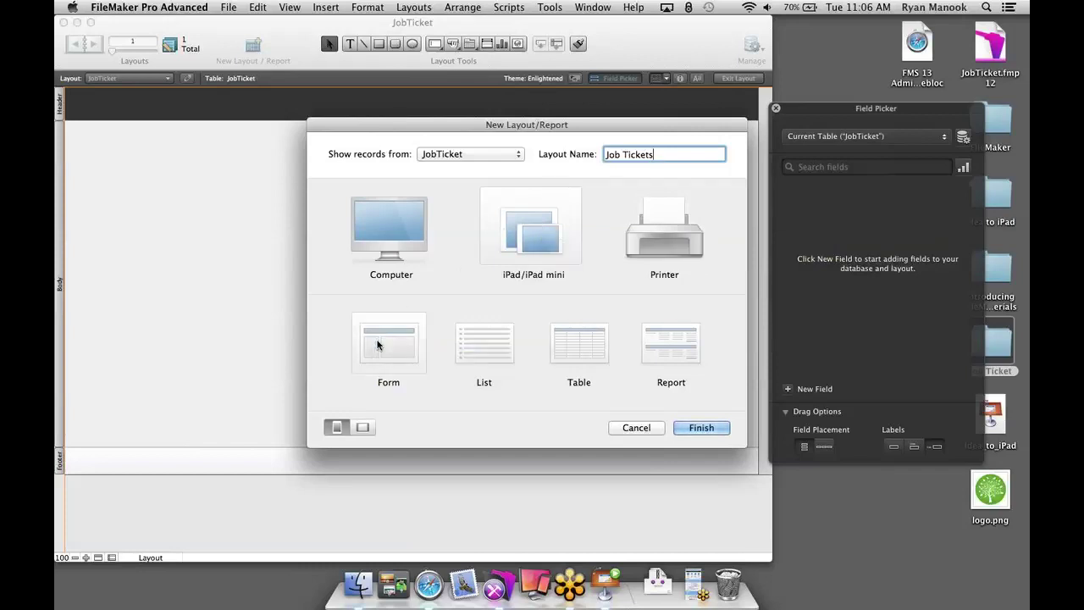
pyautogui.click(364, 426)
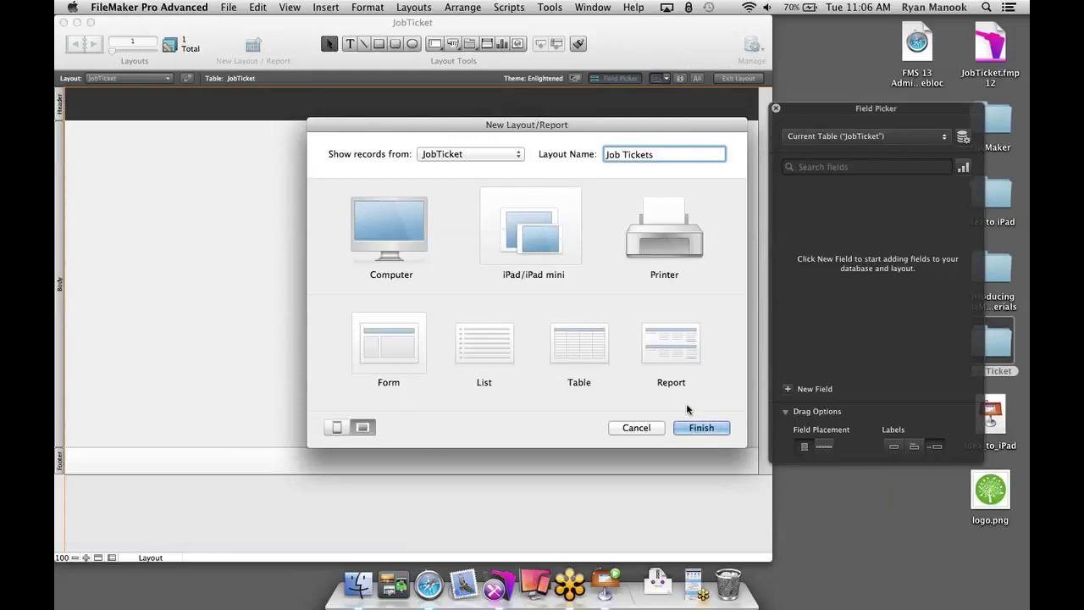
pyautogui.click(700, 428)
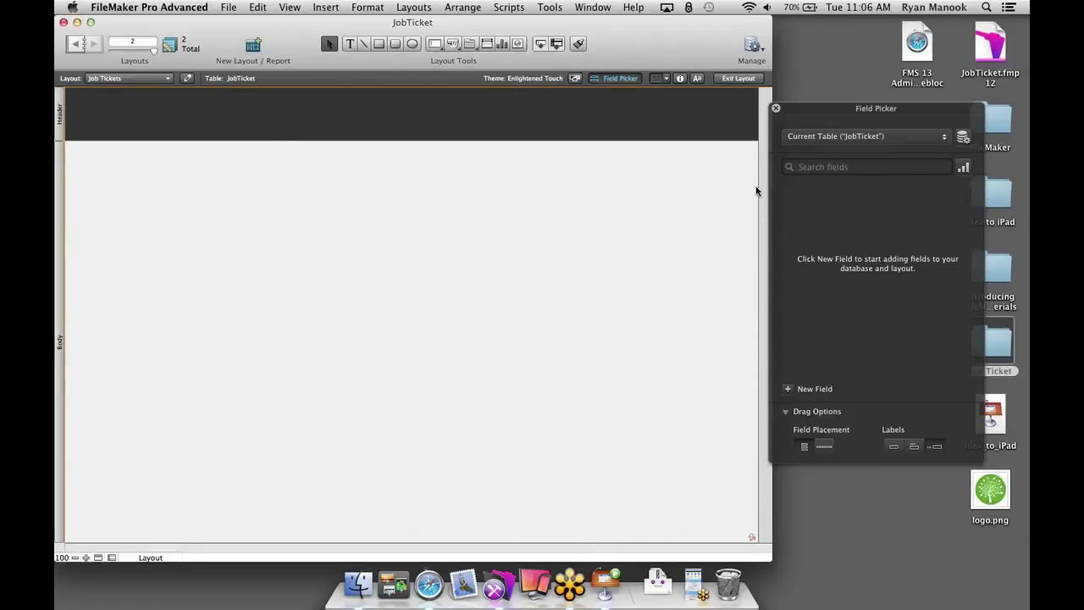
pyautogui.click(574, 78)
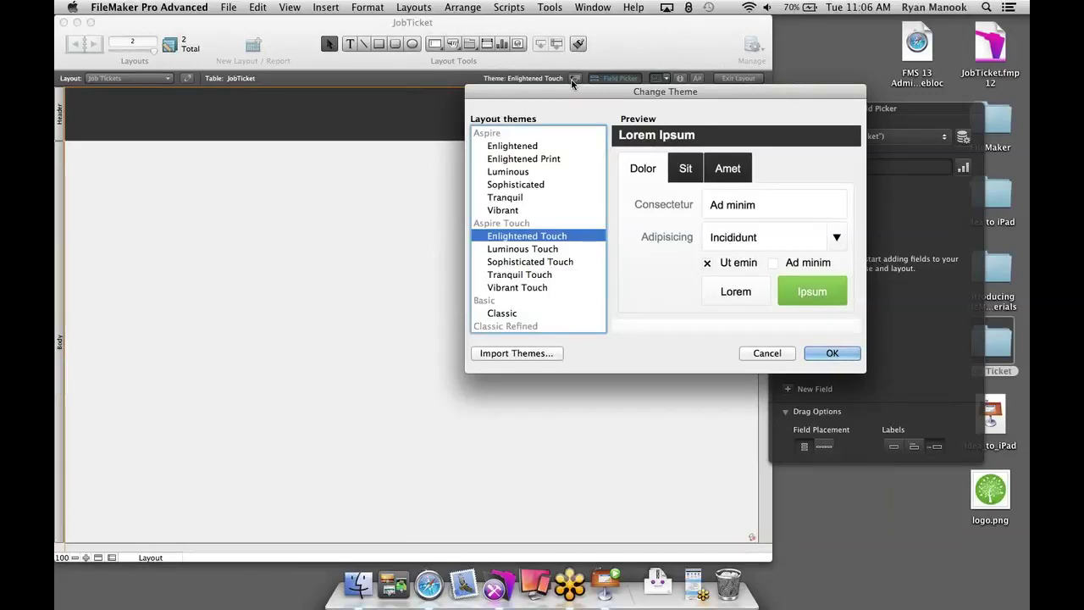
pyautogui.click(530, 147)
pyautogui.click(515, 238)
pyautogui.click(520, 187)
pyautogui.click(518, 262)
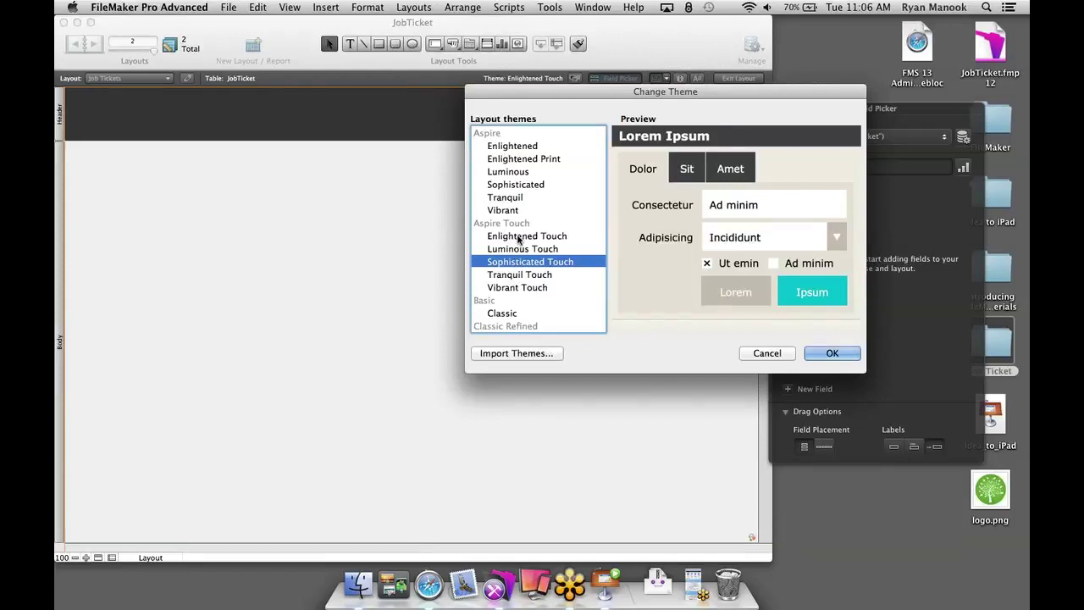
pyautogui.click(519, 237)
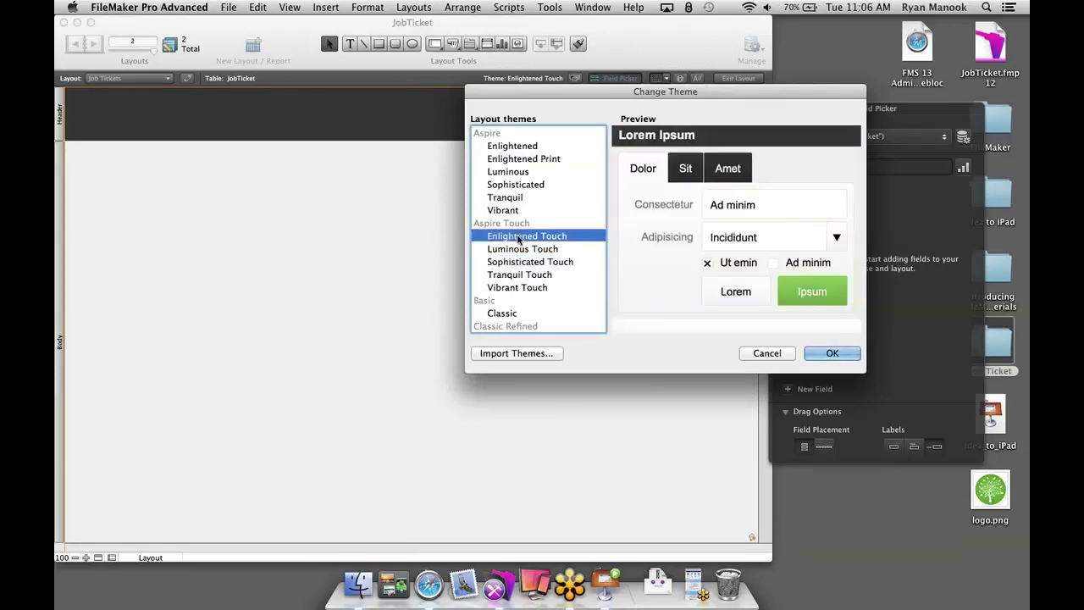
pyautogui.click(830, 351)
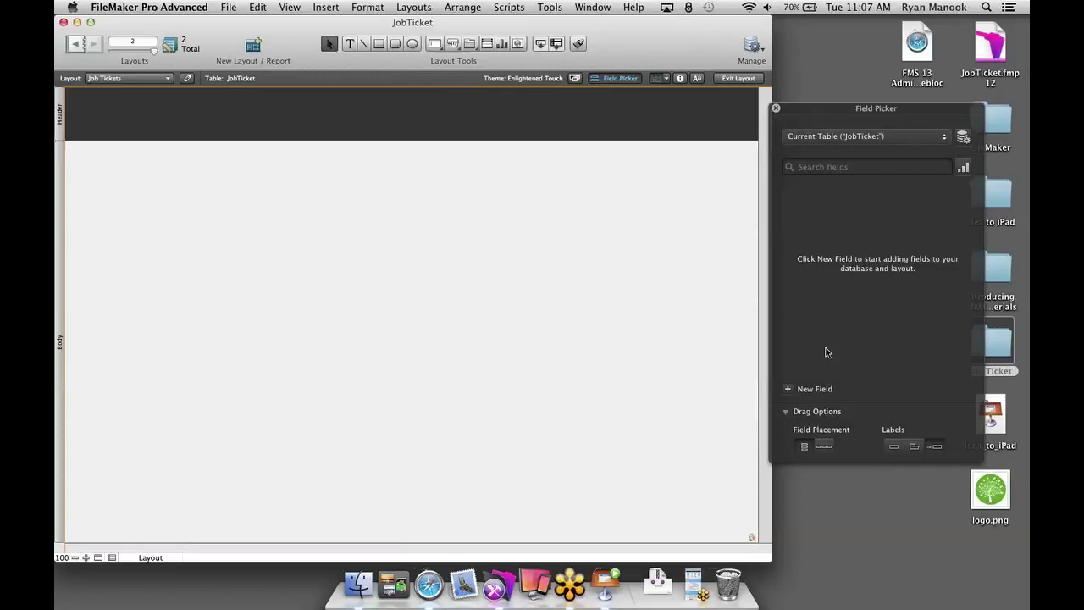
# Add a 36 pt 'JOB TICKETS' text label at the header's upper-left corner.
pyautogui.click(350, 44)
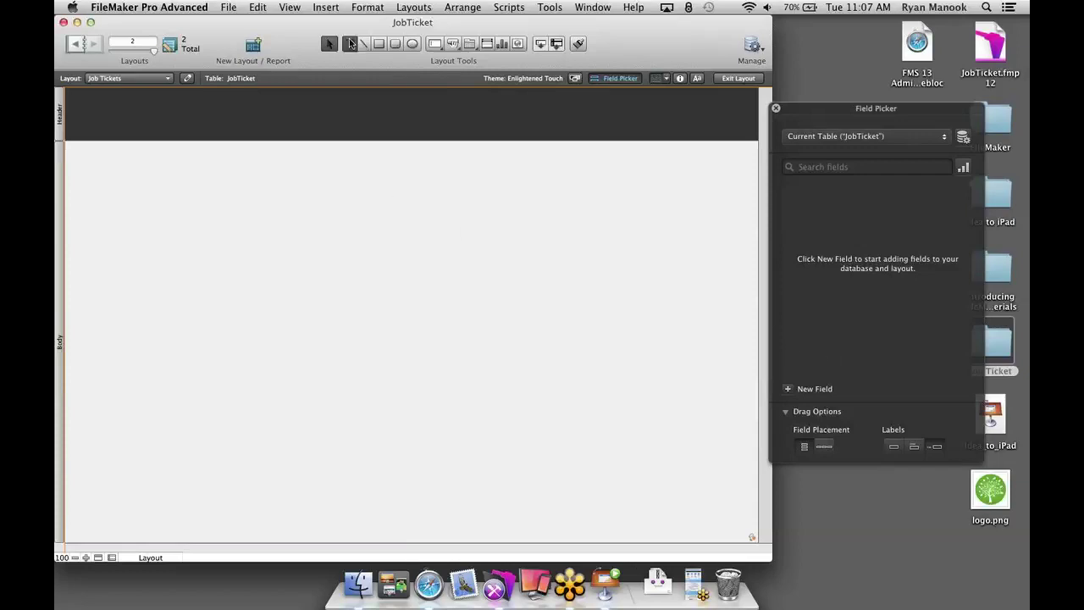
pyautogui.click(309, 120)
pyautogui.write('JOB TICKETS')
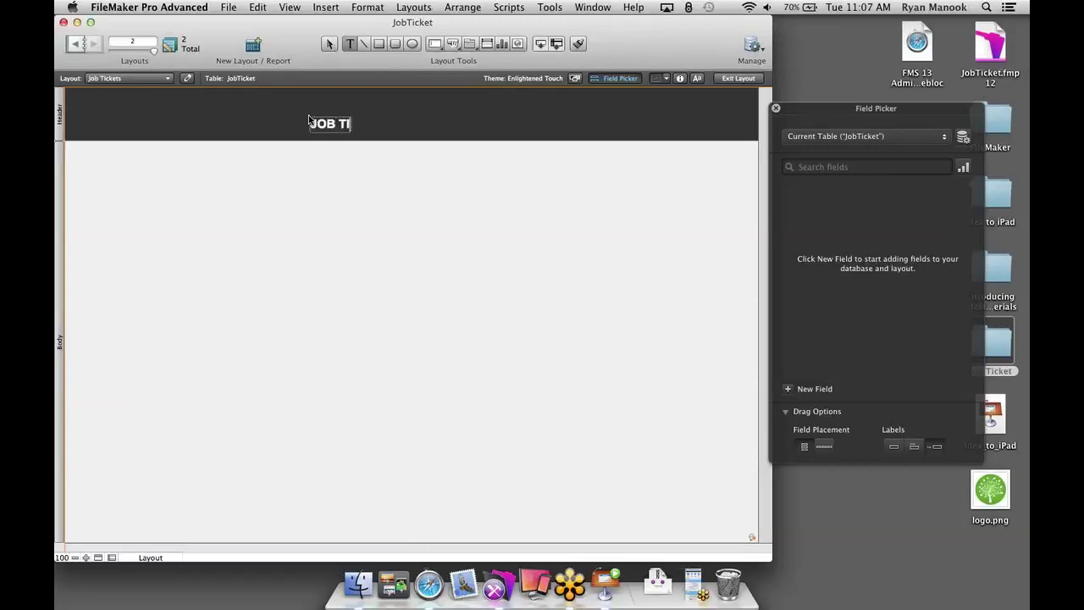
pyautogui.press('Escape')
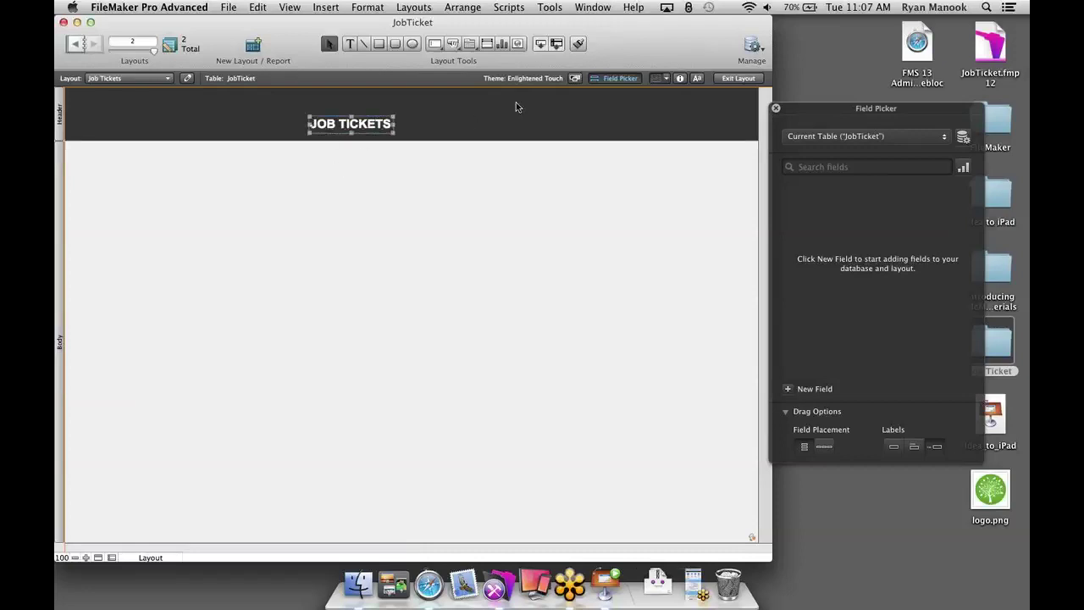
pyautogui.click(697, 78)
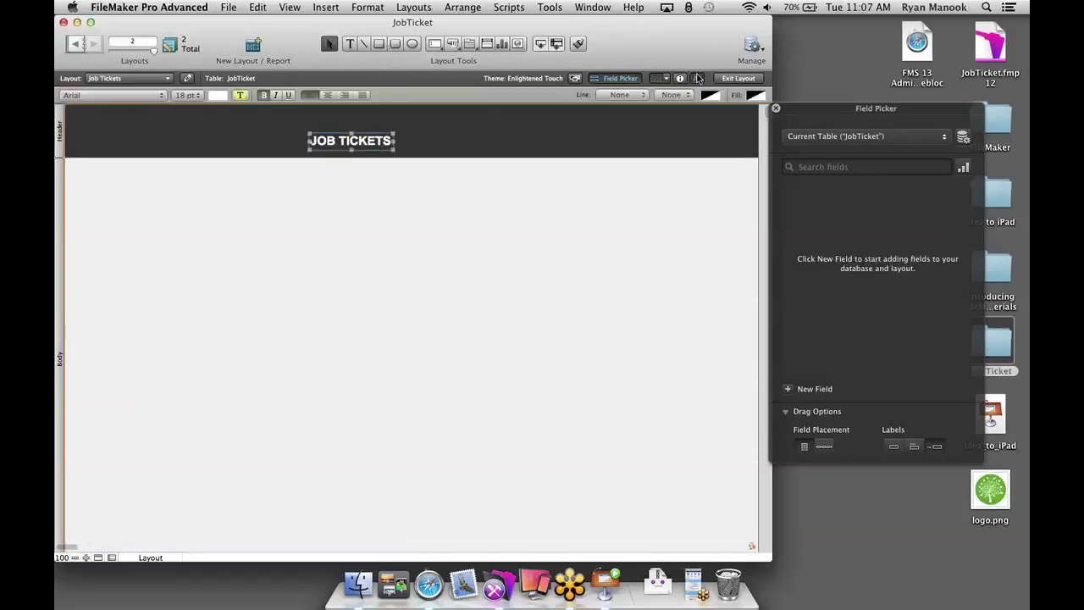
pyautogui.click(181, 98)
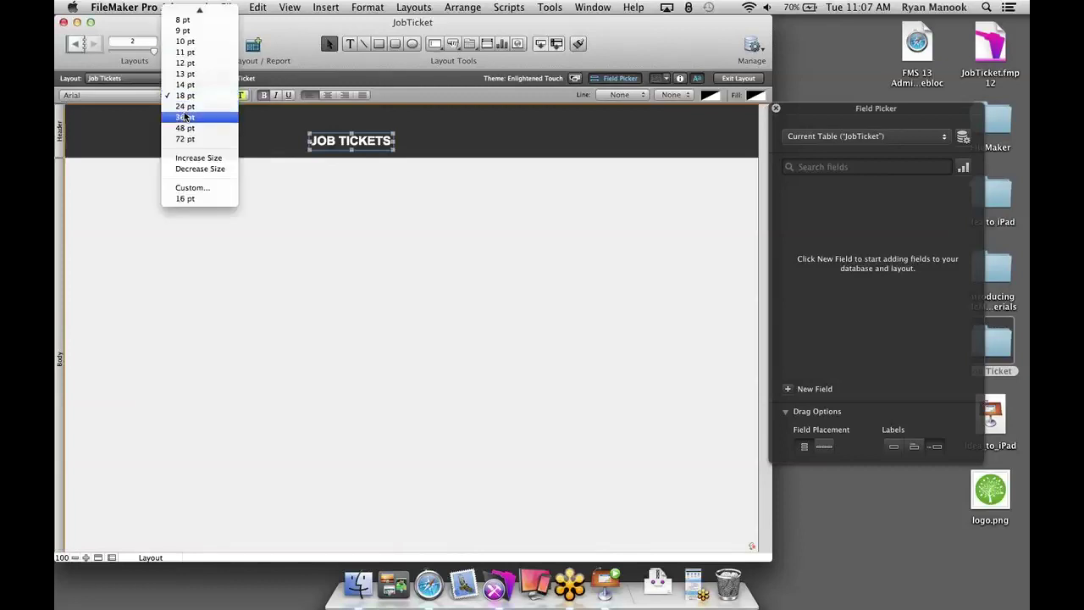
pyautogui.click(184, 117)
pyautogui.moveTo(350, 148); pyautogui.dragTo(120, 142)
pyautogui.click(212, 202)
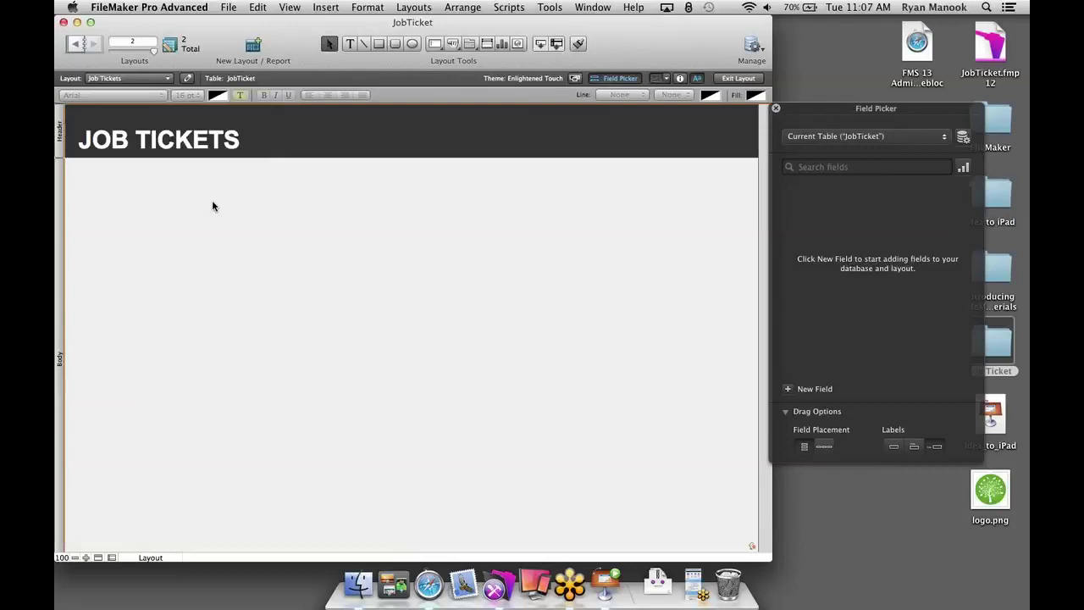
# Drop logo.png from the desktop into the header and move it to the right end.
pyautogui.click(991, 495)
pyautogui.moveTo(904, 447); pyautogui.dragTo(655, 302)
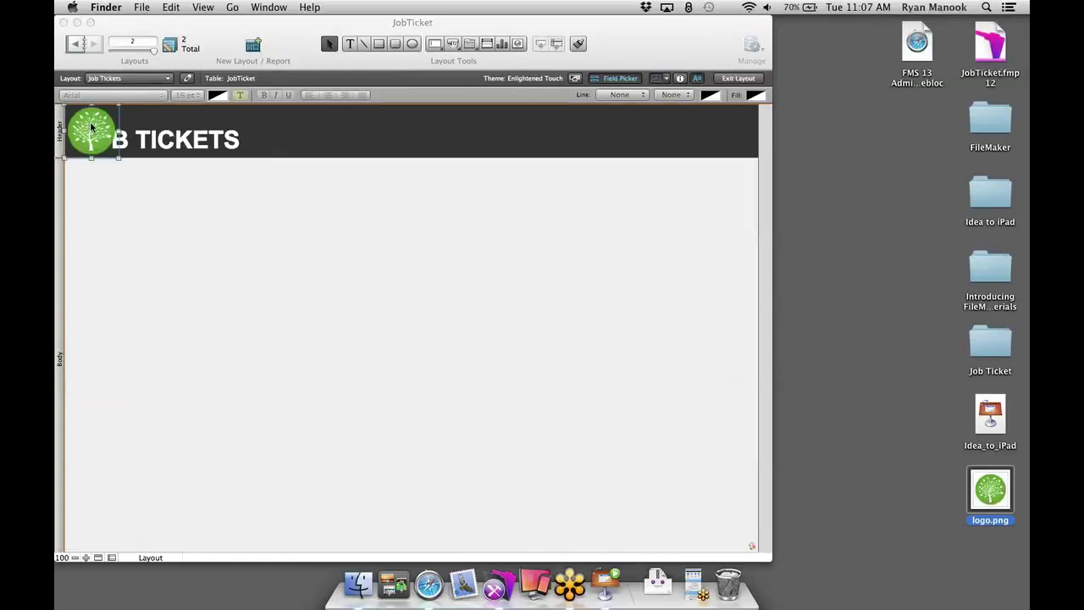
pyautogui.click(95, 127)
pyautogui.moveTo(95, 133); pyautogui.dragTo(731, 80)
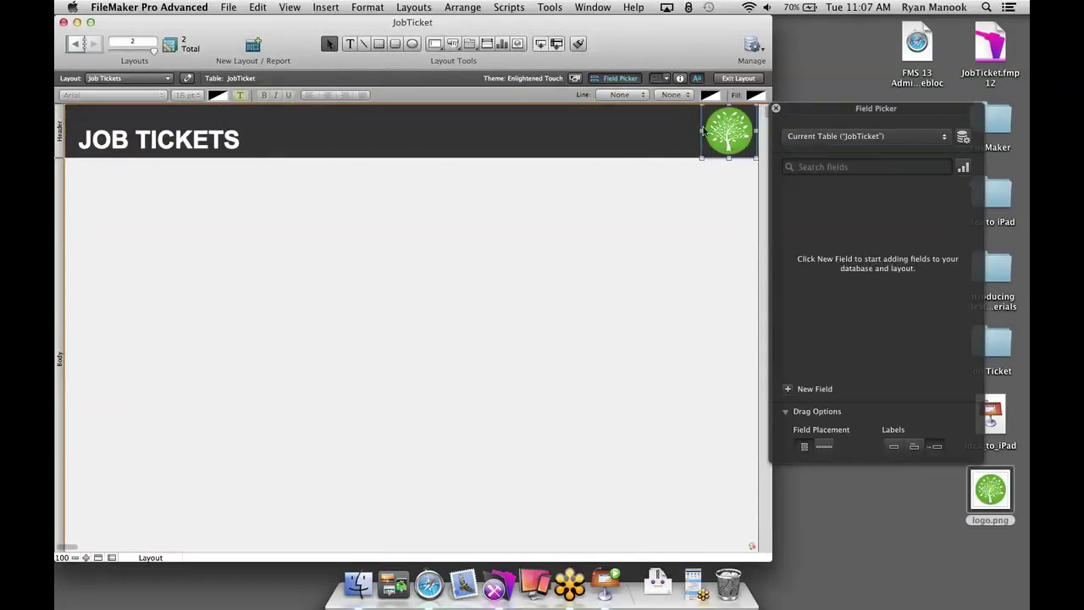
pyautogui.click(590, 284)
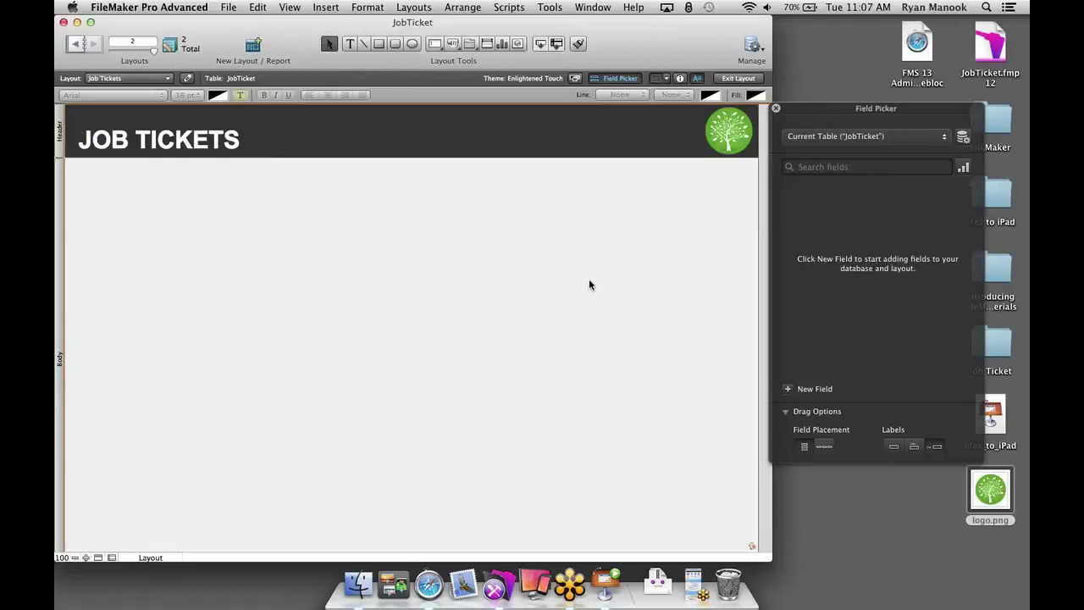
# Toggle the Field Picker panel, then dismiss FileMaker's crash alert with Ignore.
pyautogui.click(775, 110)
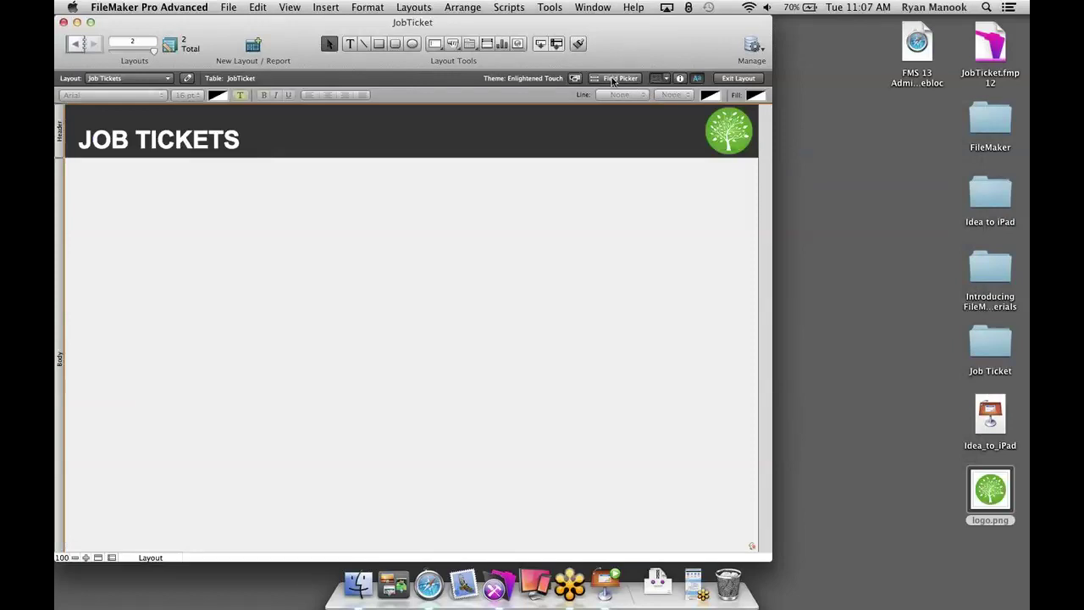
pyautogui.click(611, 77)
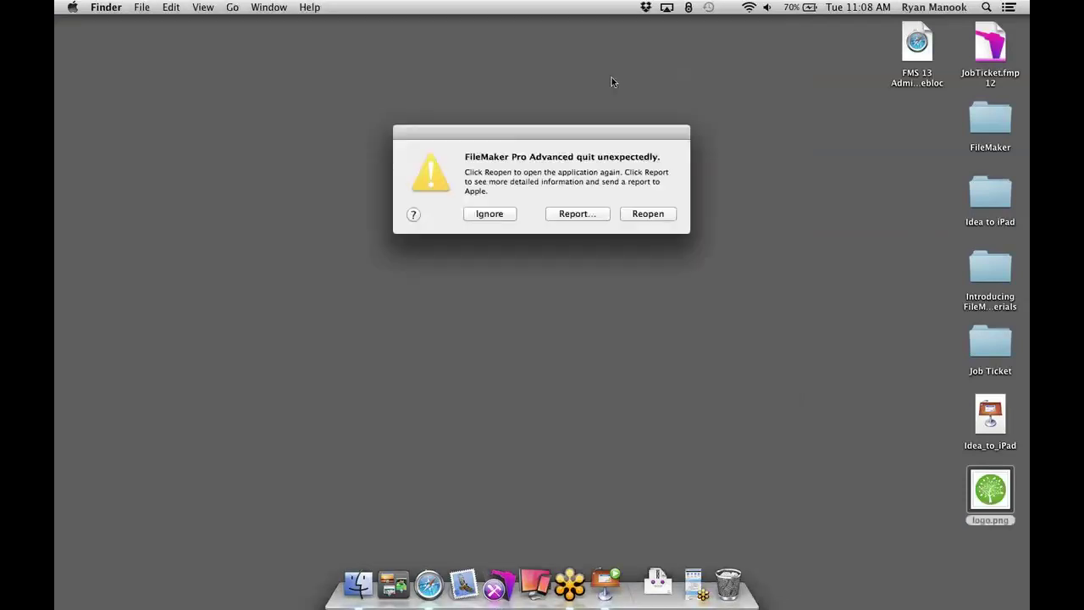
pyautogui.click(505, 215)
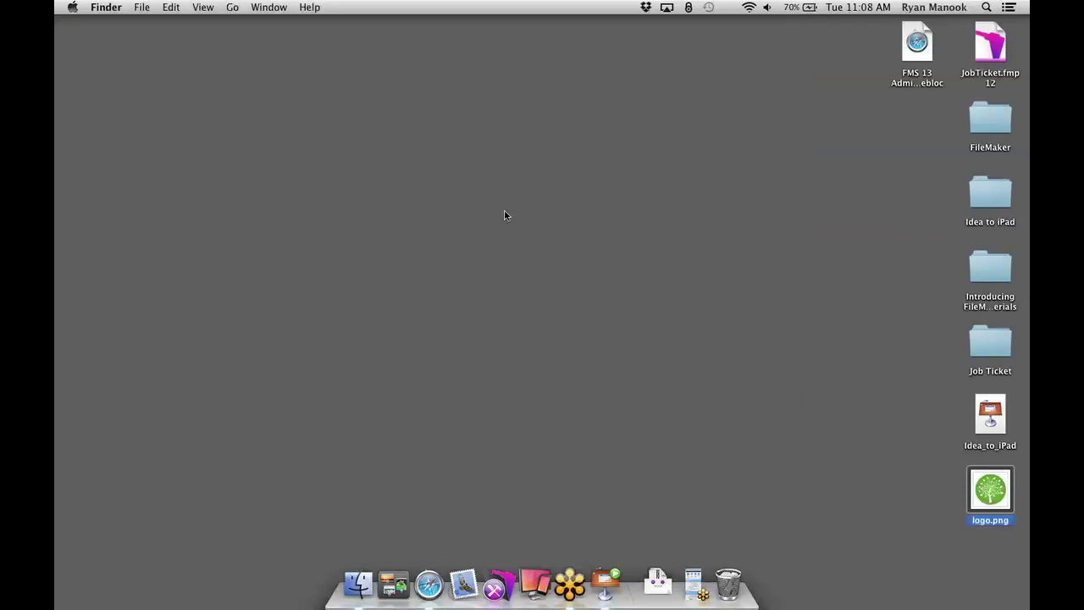
# Reopen JobTicket.fmp12 from the desktop in Layout mode with the Field Picker showing.
pyautogui.doubleClick(982, 50)
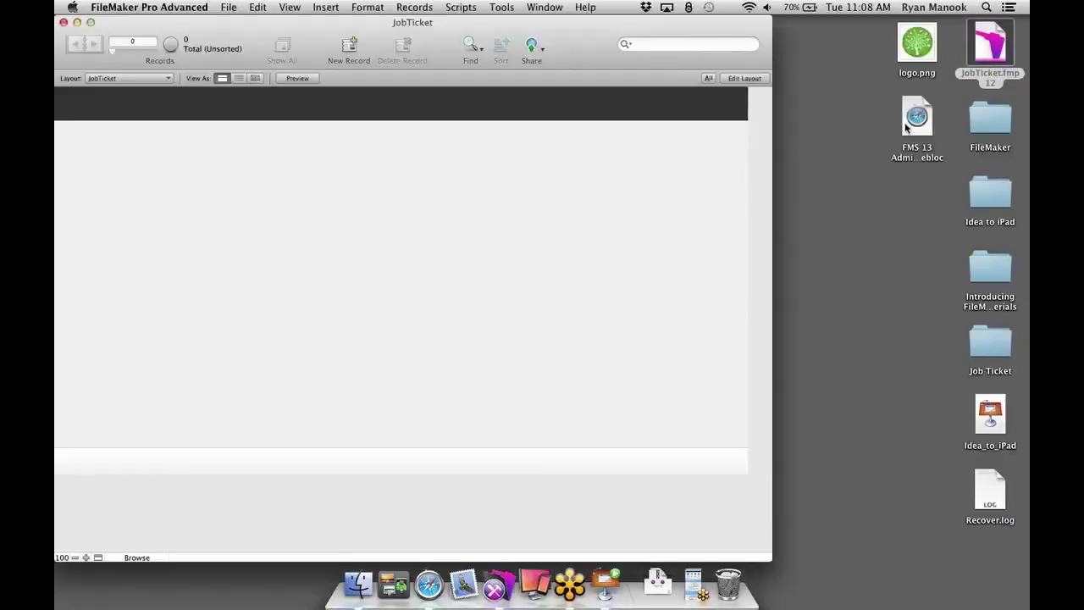
pyautogui.click(745, 79)
pyautogui.click(621, 78)
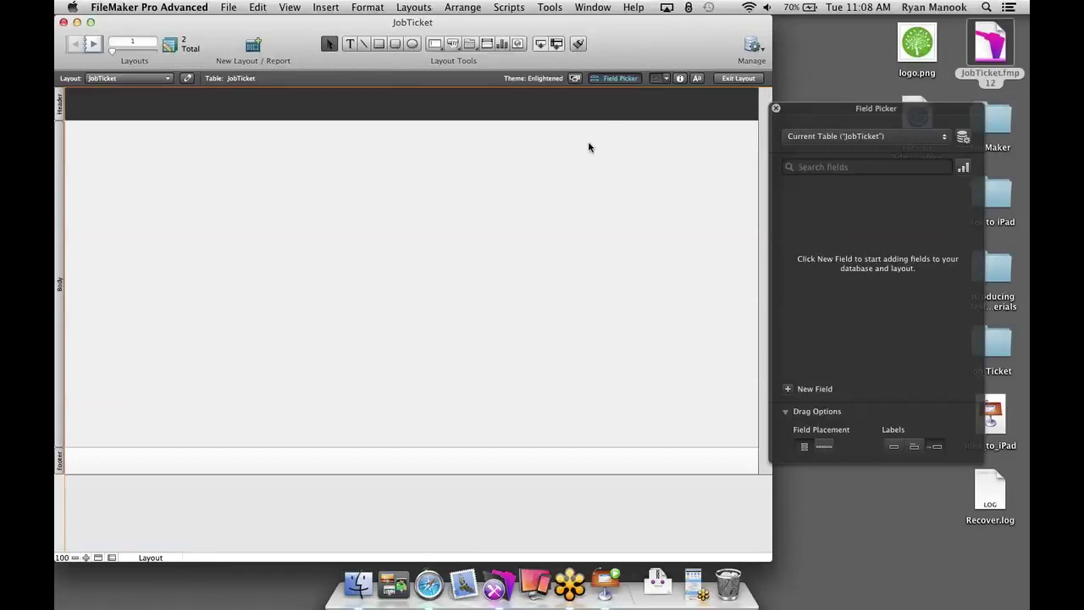
# Add a 36 pt 'JOB TICKET' title to the header, then delete it.
pyautogui.click(348, 44)
pyautogui.click(217, 100)
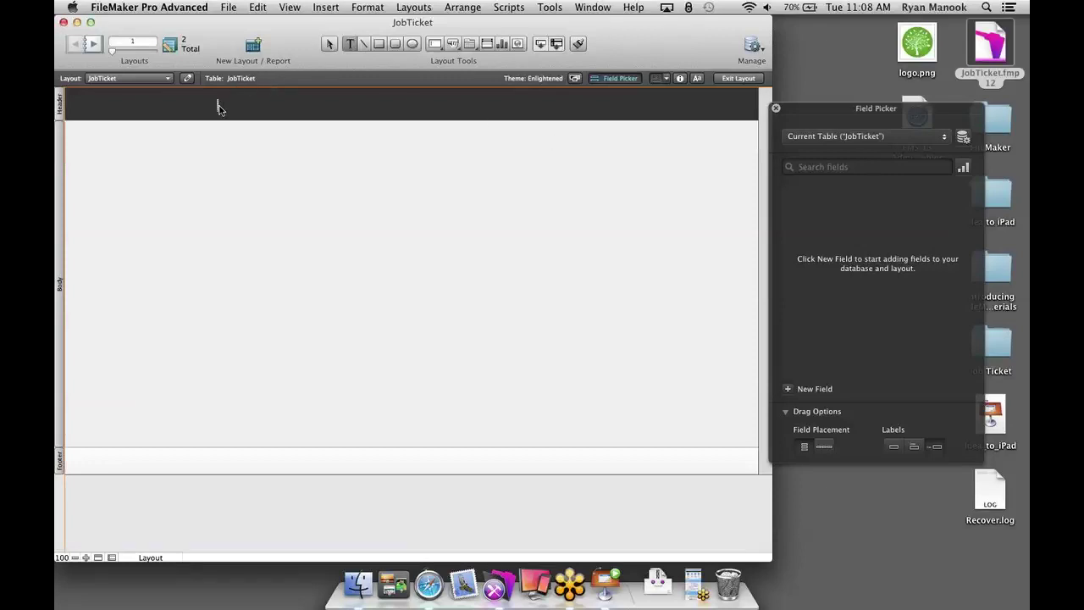
pyautogui.write('JOB Ticket')
pyautogui.press('BackSpace')
pyautogui.press('BackSpace')
pyautogui.press('BackSpace')
pyautogui.press('BackSpace')
pyautogui.press('BackSpace')
pyautogui.write('ICKET')
pyautogui.click(240, 126)
pyautogui.click(249, 108)
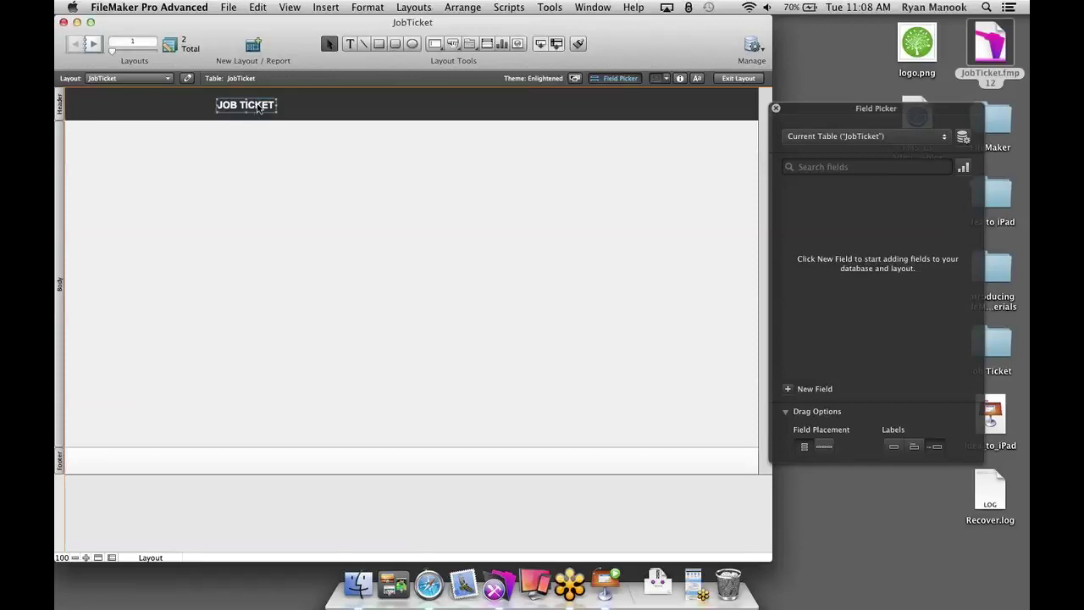
pyautogui.click(697, 78)
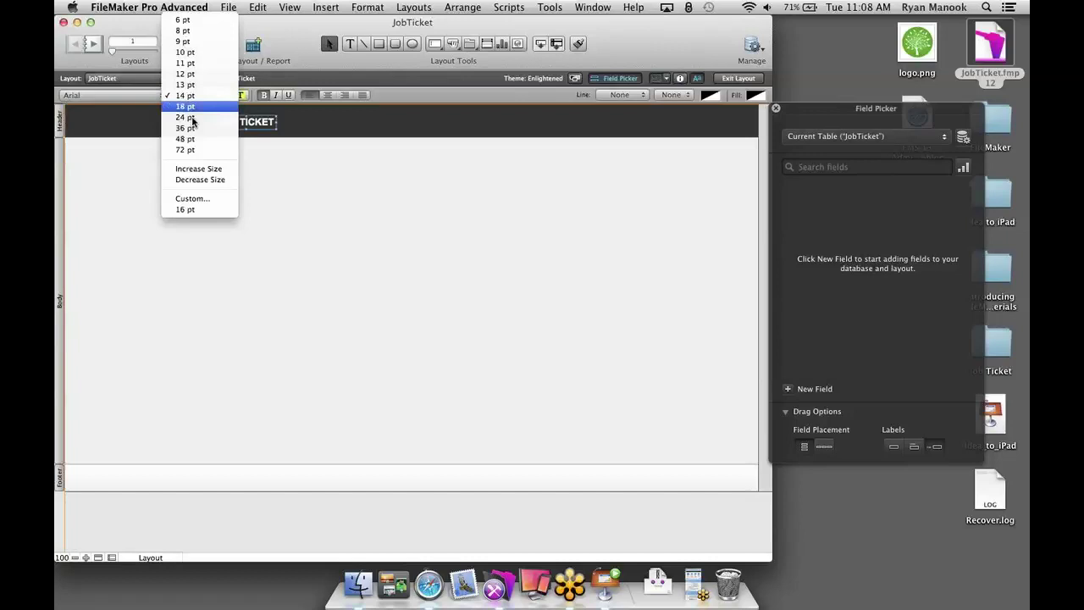
pyautogui.click(192, 129)
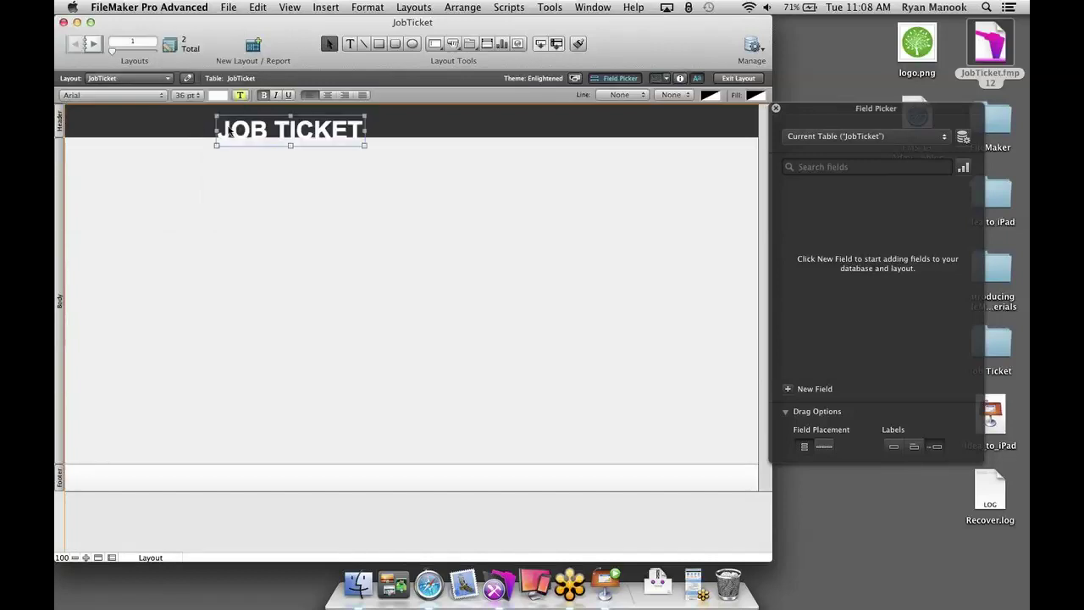
pyautogui.press('BackSpace')
# Create an iPad/iPad mini Form layout named 'Job TIcket iOS'.
pyautogui.click(414, 7)
pyautogui.click(415, 23)
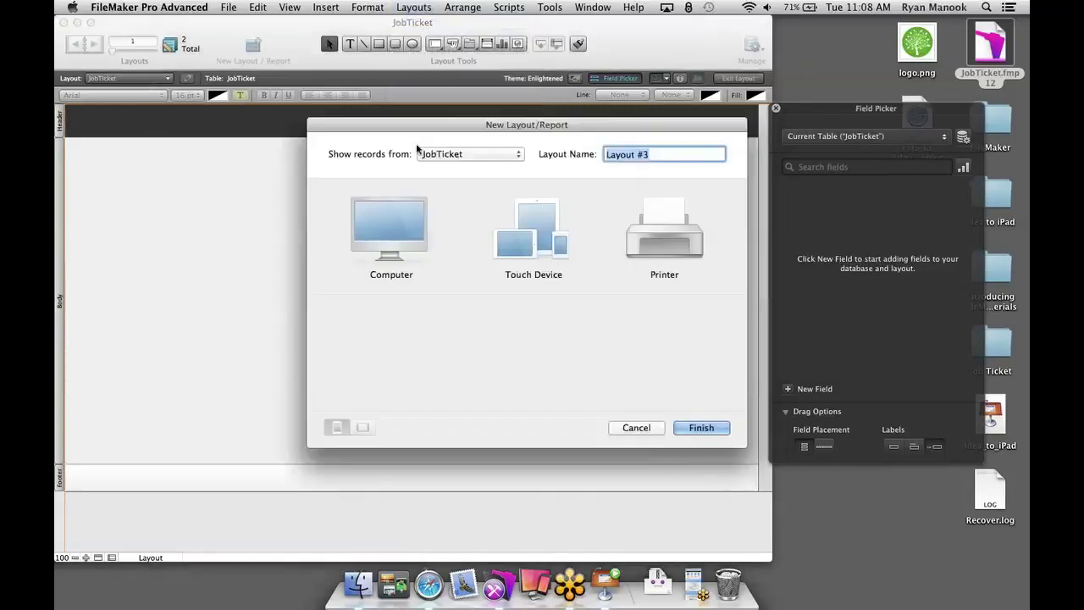
pyautogui.click(537, 229)
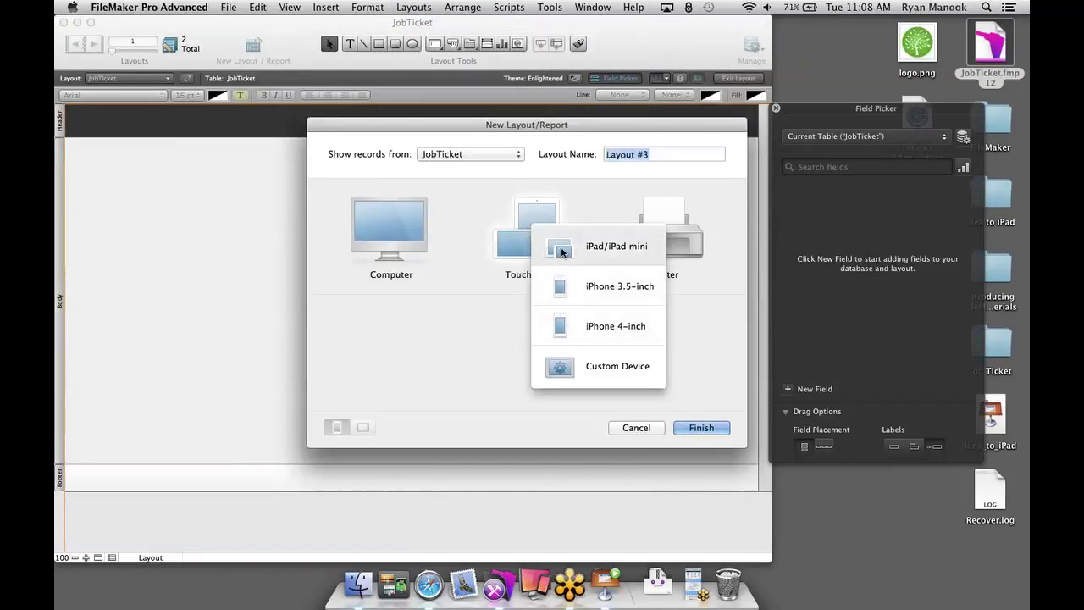
pyautogui.click(637, 155)
pyautogui.press('BackSpace')
pyautogui.write('JO')
pyautogui.press('BackSpace')
pyautogui.press('BackSpace')
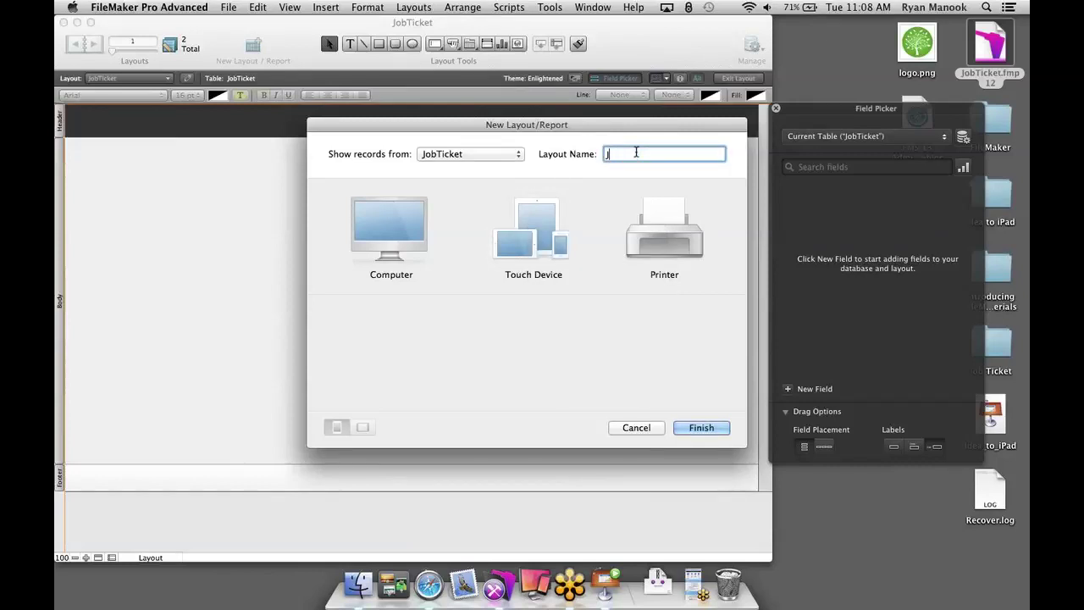
pyautogui.write('Job TIcket iOS')
pyautogui.click(564, 247)
pyautogui.click(562, 247)
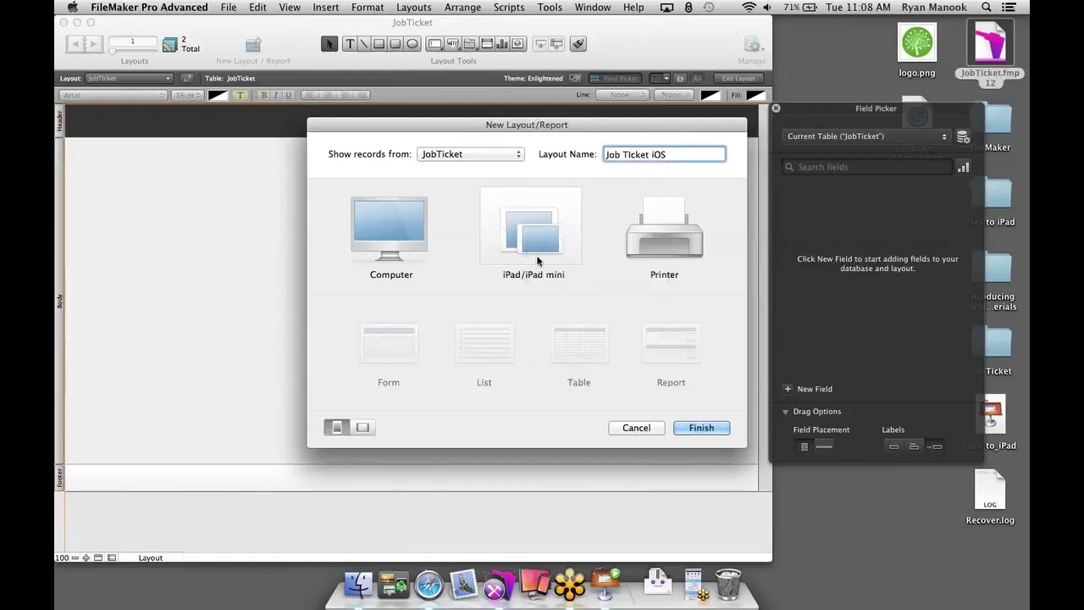
pyautogui.click(388, 349)
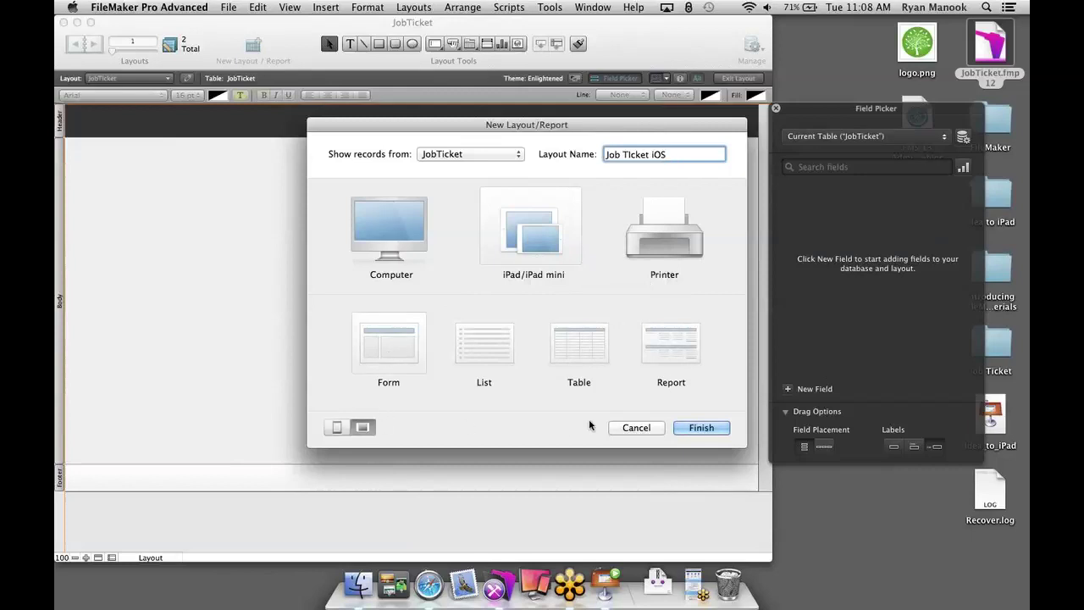
pyautogui.click(700, 428)
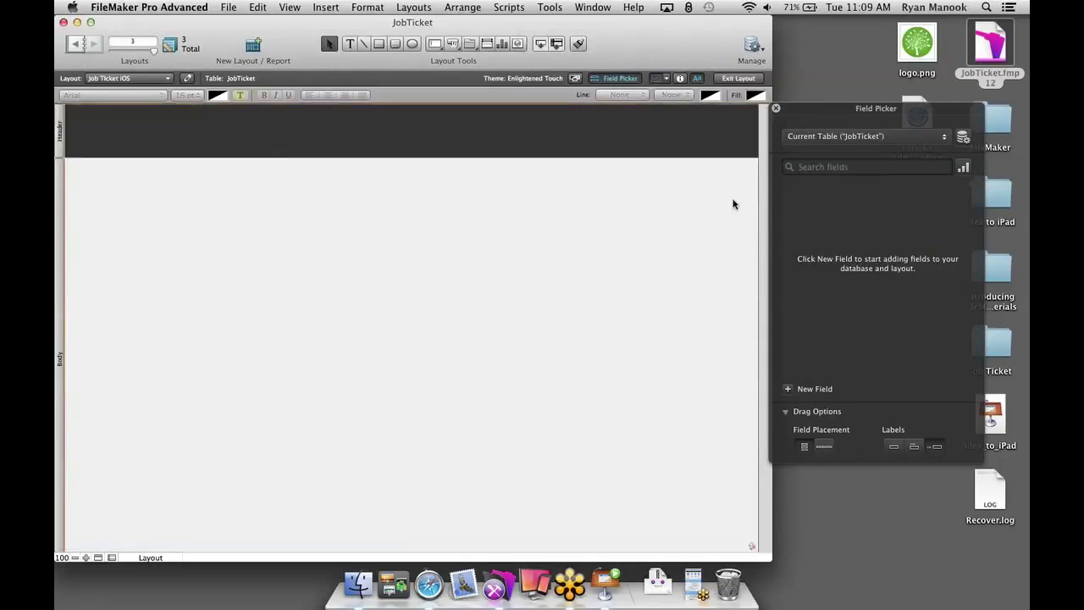
# Place a 36 pt 'JOB TICKET' title at the header's left edge and drag in logo.png.
pyautogui.click(350, 43)
pyautogui.click(220, 135)
pyautogui.write('JOB TICKET')
pyautogui.press('Escape')
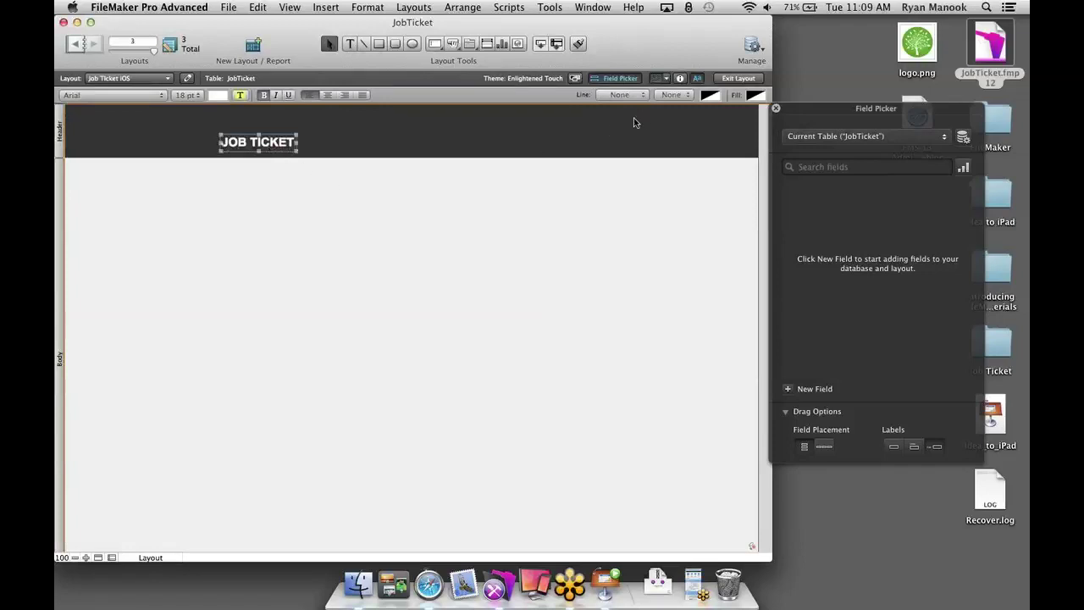
pyautogui.click(190, 96)
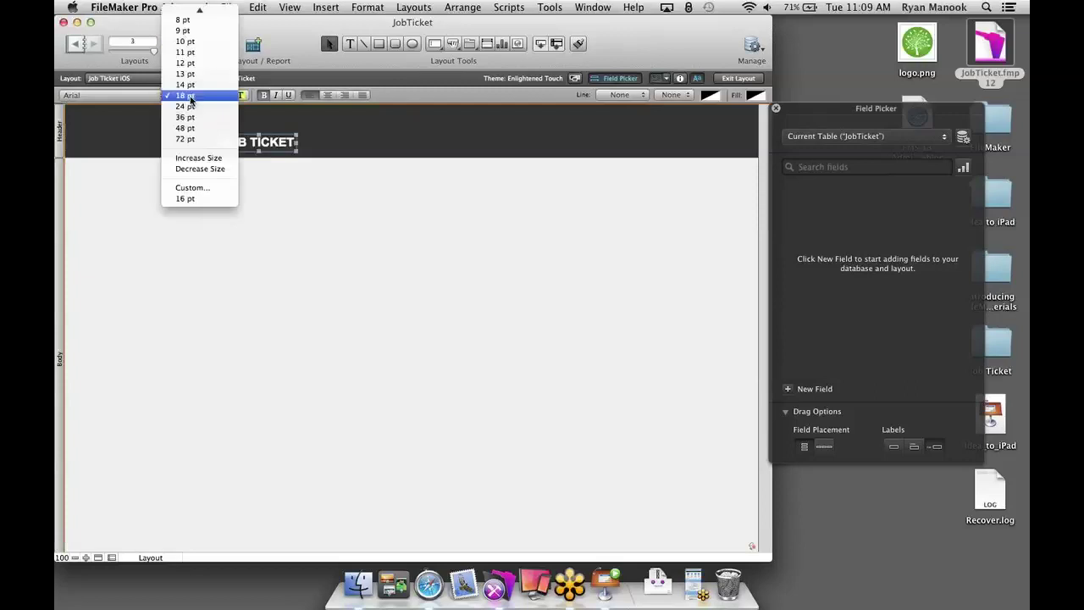
pyautogui.click(192, 121)
pyautogui.moveTo(242, 149); pyautogui.dragTo(101, 138)
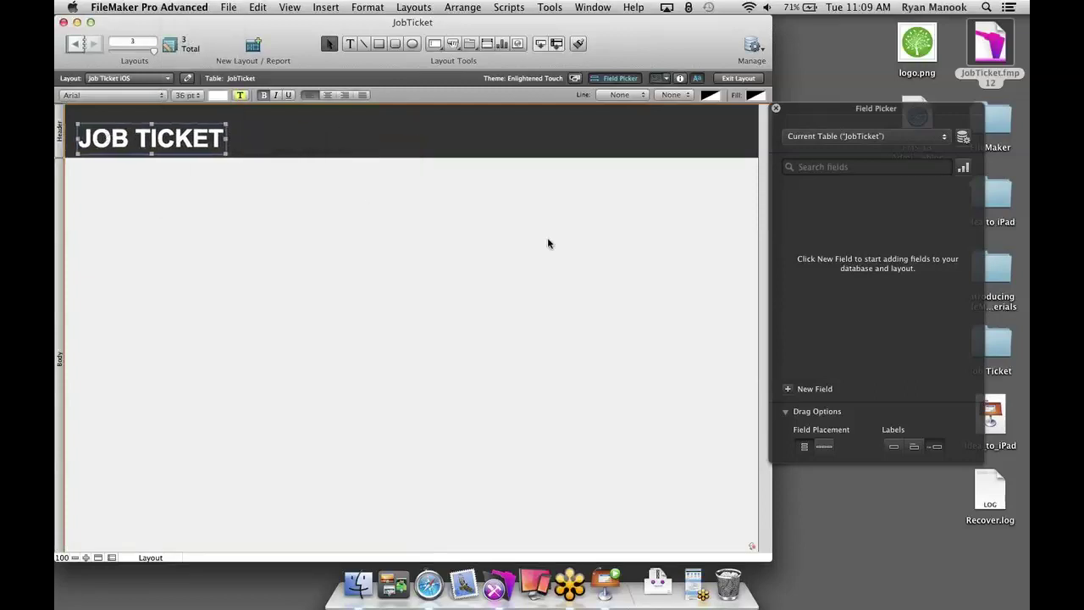
pyautogui.moveTo(917, 43); pyautogui.dragTo(653, 176)
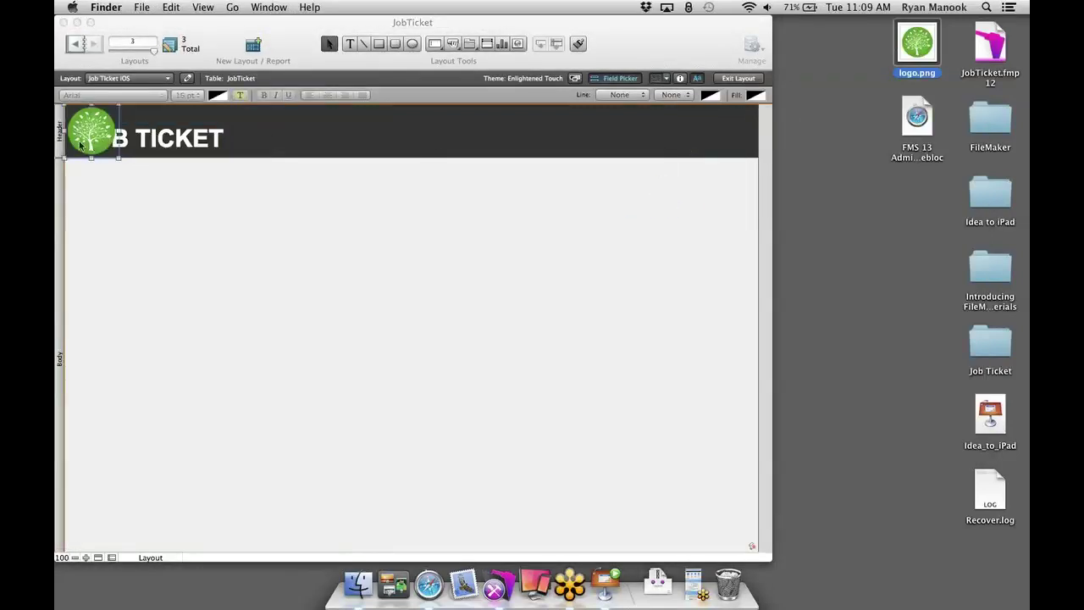
# Move the green logo to the header's right end and shift the Field Picker panel down-left.
pyautogui.click(83, 139)
pyautogui.moveTo(83, 139); pyautogui.dragTo(721, 116)
pyautogui.click(673, 181)
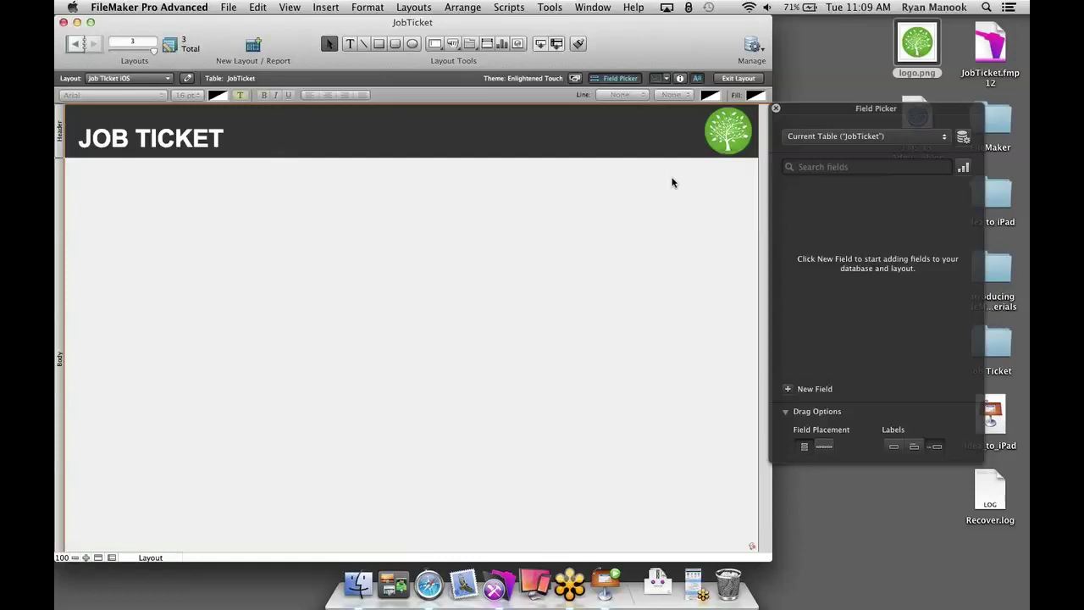
pyautogui.moveTo(841, 109); pyautogui.dragTo(756, 178)
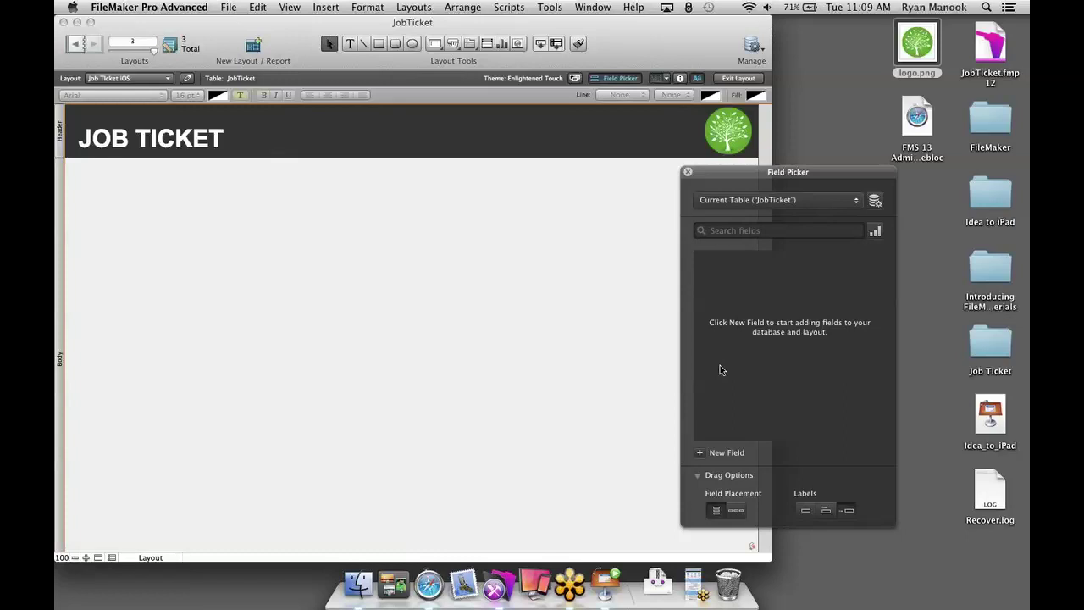
# Create a new field named __pk_TicketID and set its type to Number.
pyautogui.click(700, 453)
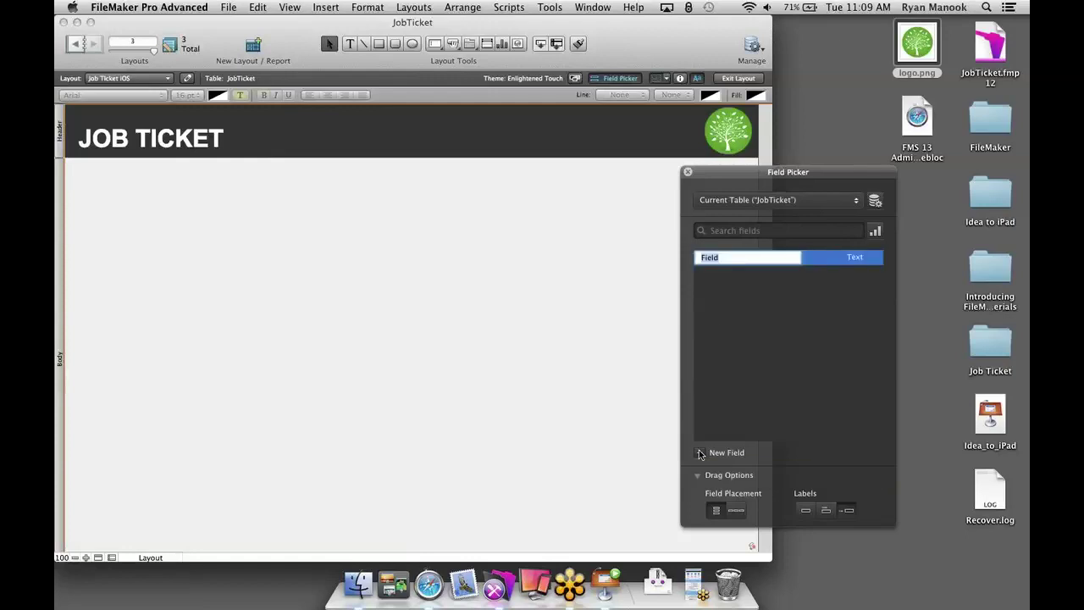
pyautogui.press('BackSpace')
pyautogui.write('__pk_Ticket')
pyautogui.press('BackSpace')
pyautogui.press('BackSpace')
pyautogui.press('BackSpace')
pyautogui.write('ketID')
pyautogui.click(848, 266)
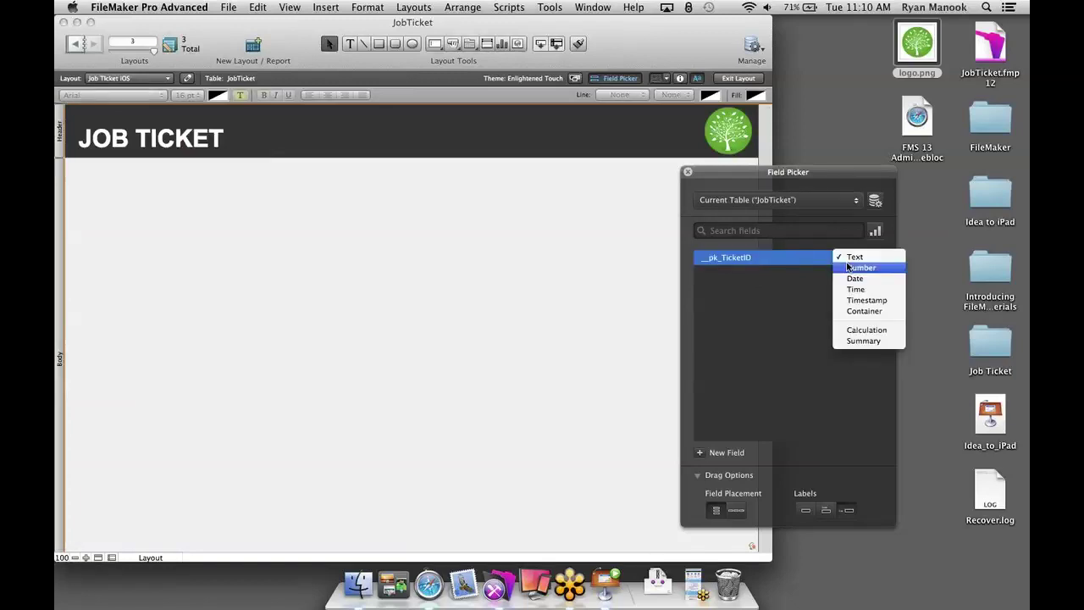
pyautogui.click(848, 267)
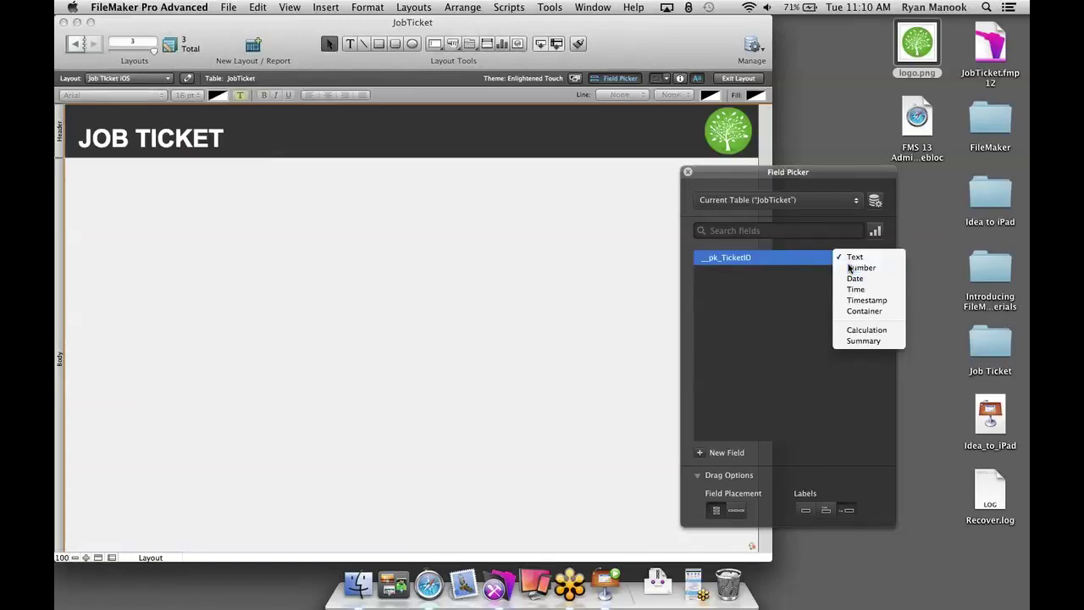
pyautogui.rightClick(734, 262)
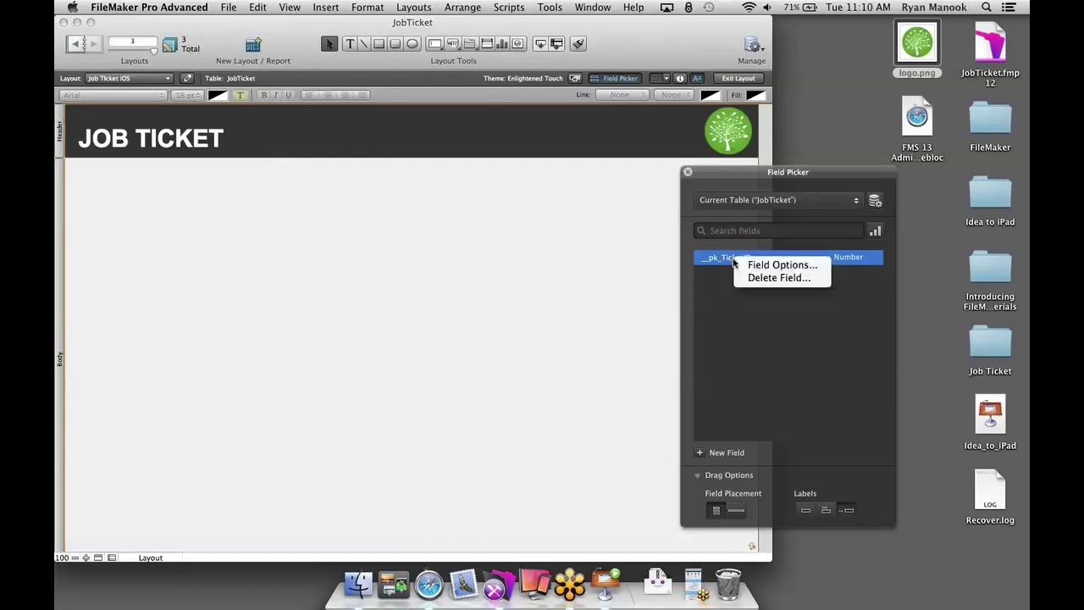
# In __pk_TicketID's field options, turn on auto-entered serial numbers on creation, starting at 1, incrementing by 1.
pyautogui.click(743, 264)
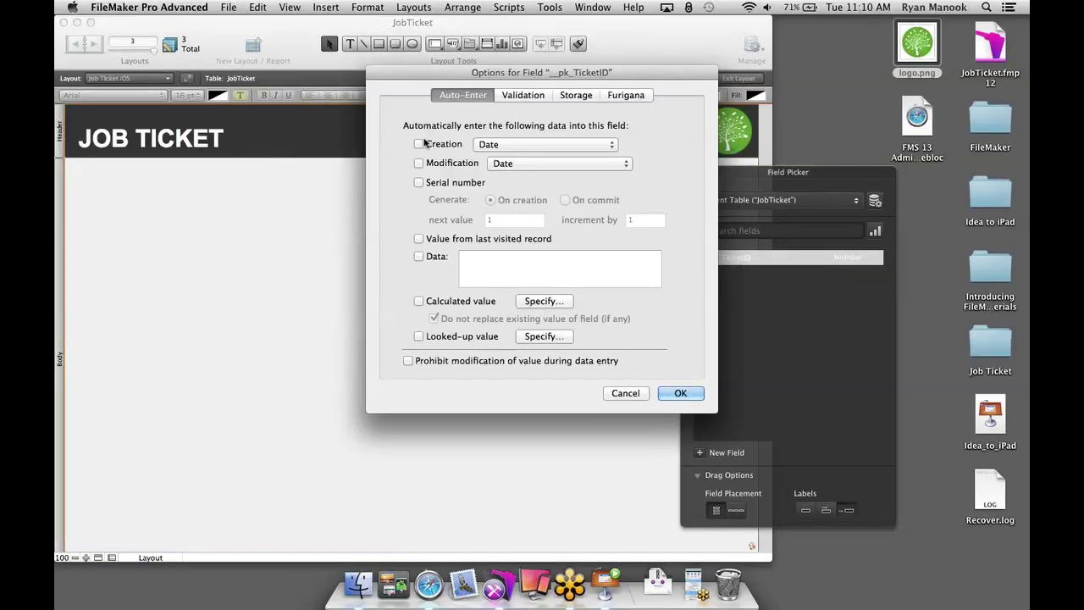
pyautogui.click(418, 182)
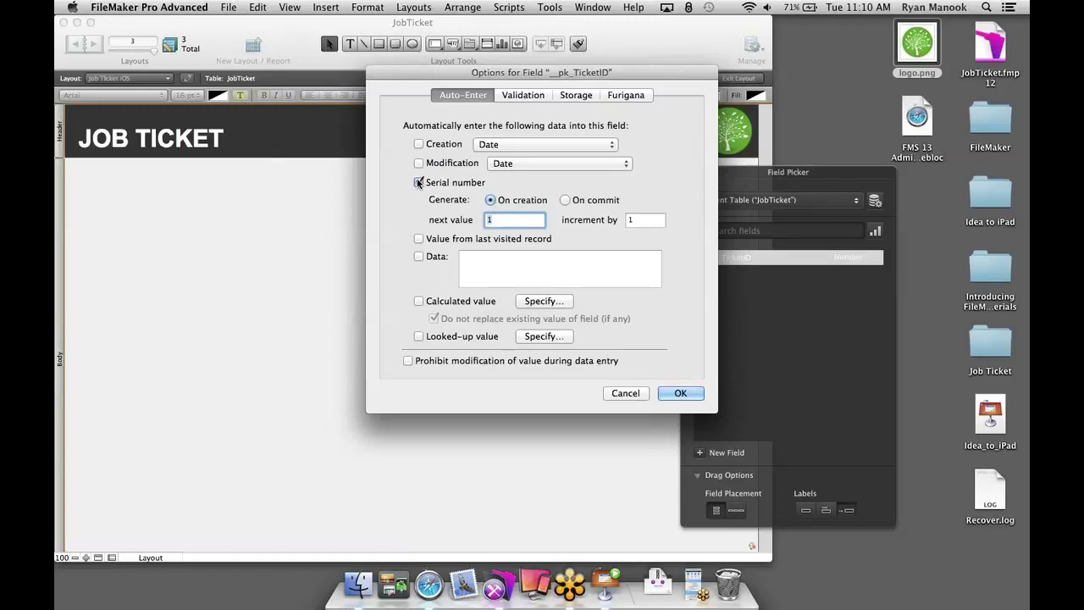
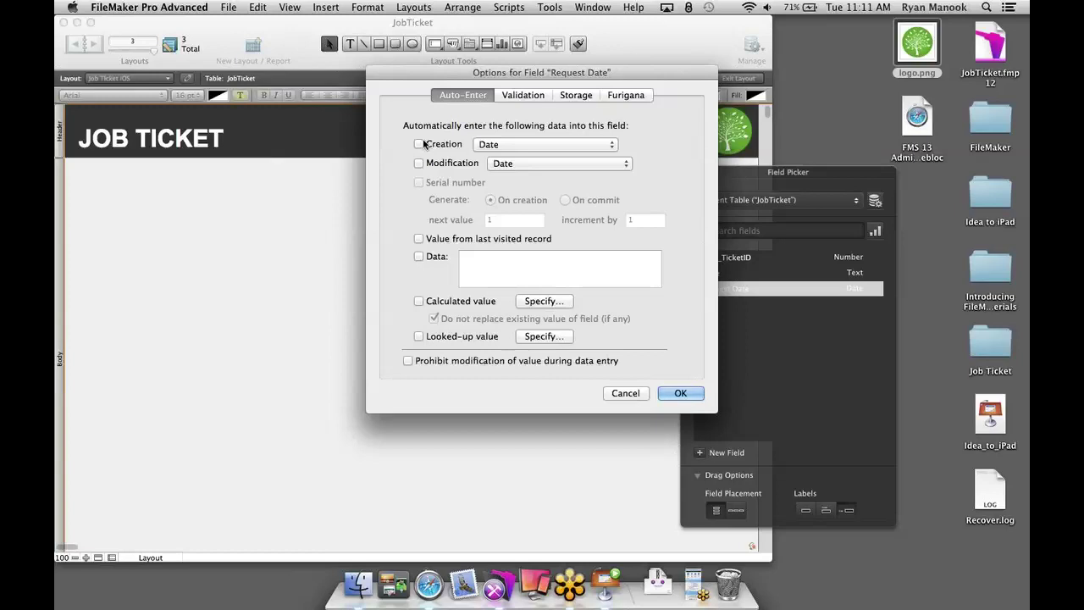
# Make Request Date auto-enter the creation date and add an Assigned text field.
pyautogui.click(427, 145)
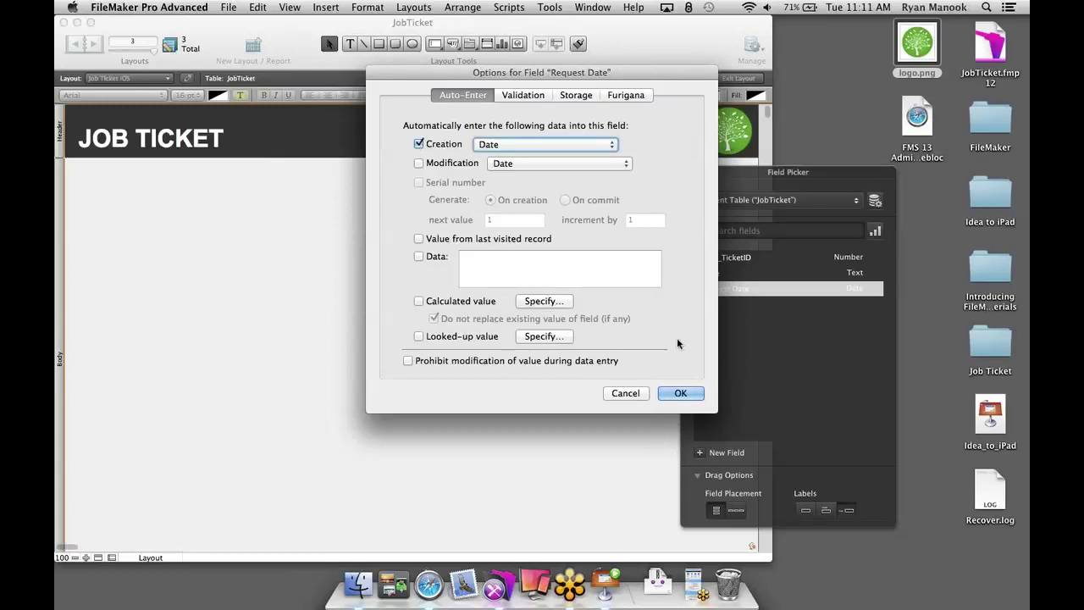
pyautogui.click(681, 393)
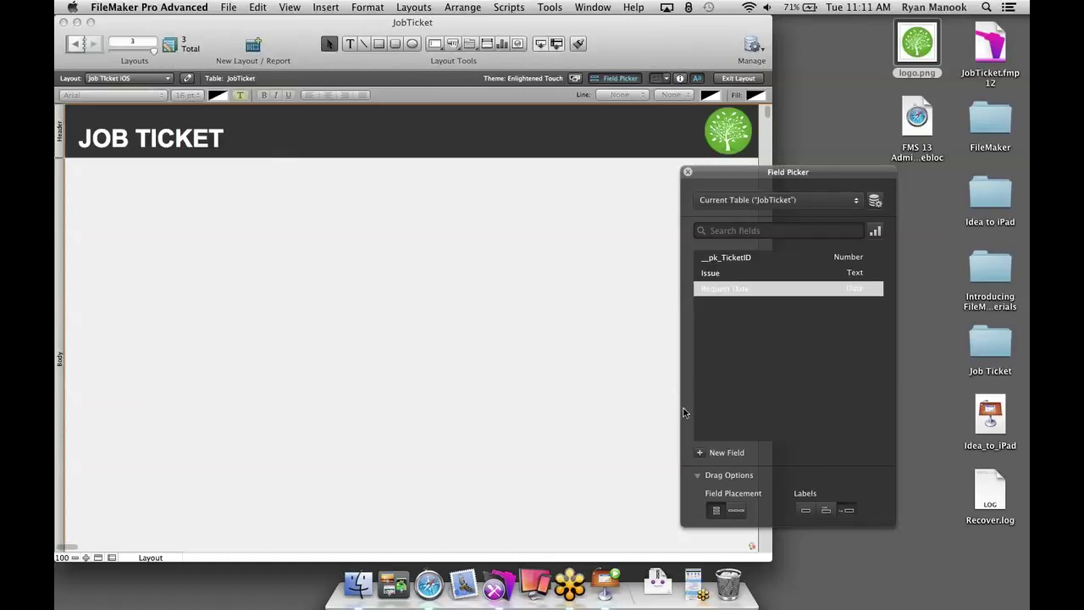
pyautogui.click(699, 453)
pyautogui.write('Assigned')
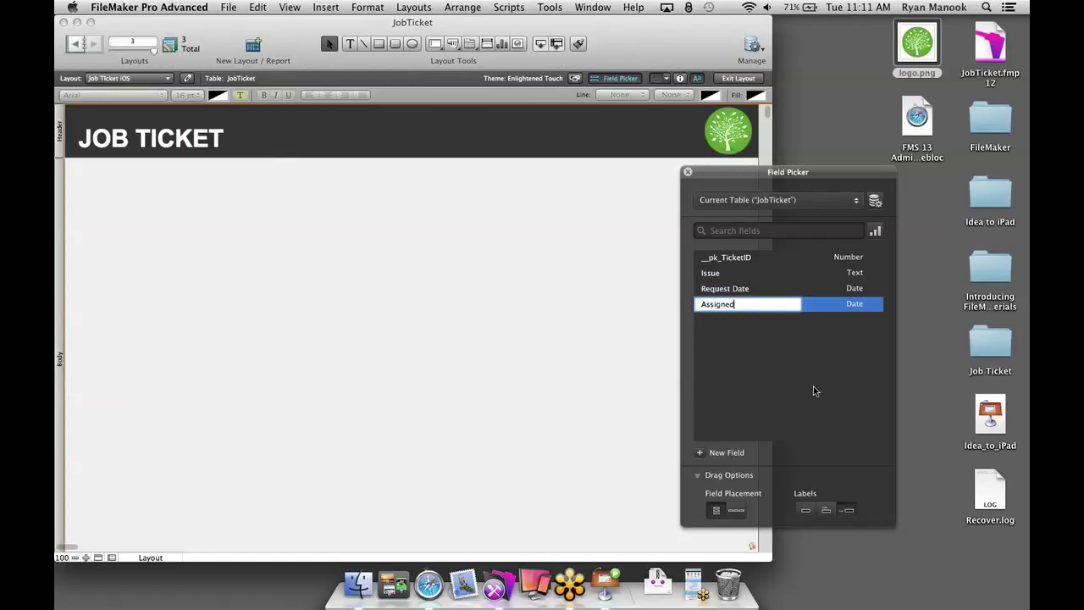
pyautogui.click(852, 310)
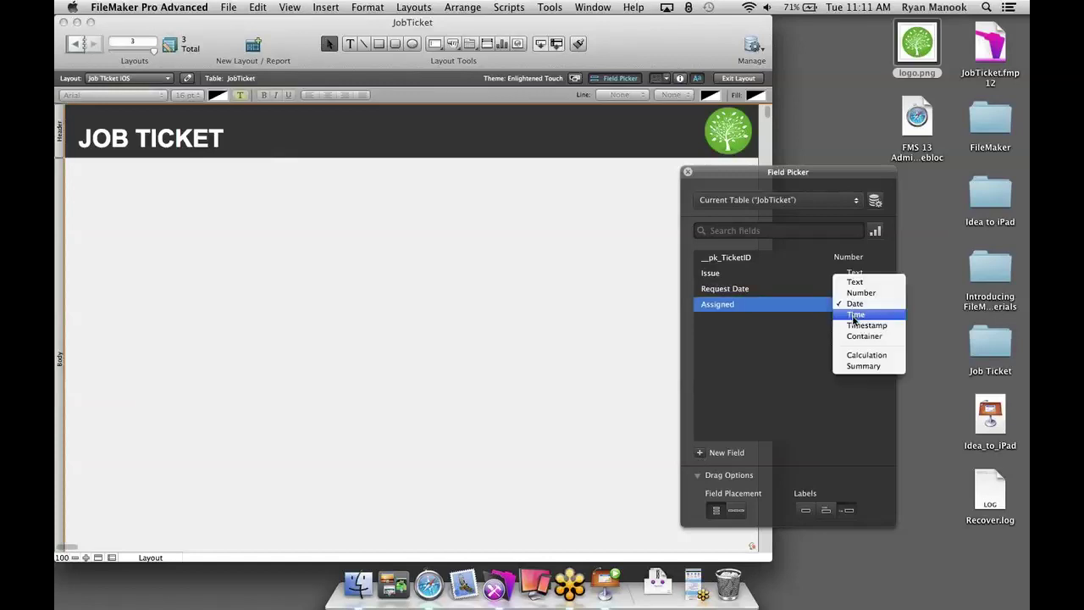
pyautogui.click(854, 283)
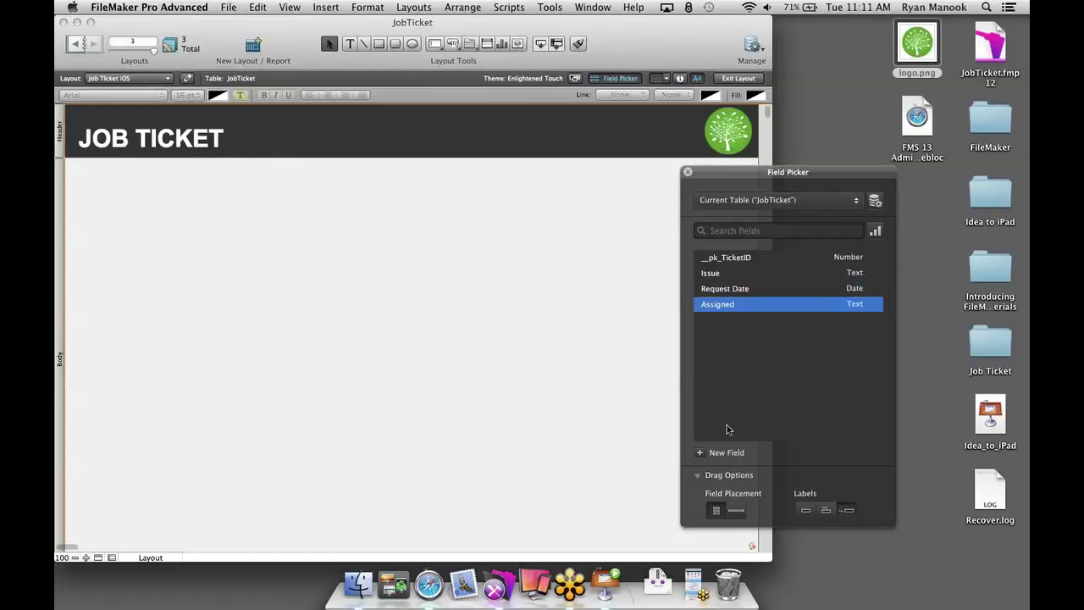
# Add Status, Customer Name, Customer Address, Customer City, Customer State and Customer Zip fields.
pyautogui.click(698, 453)
pyautogui.write('Status')
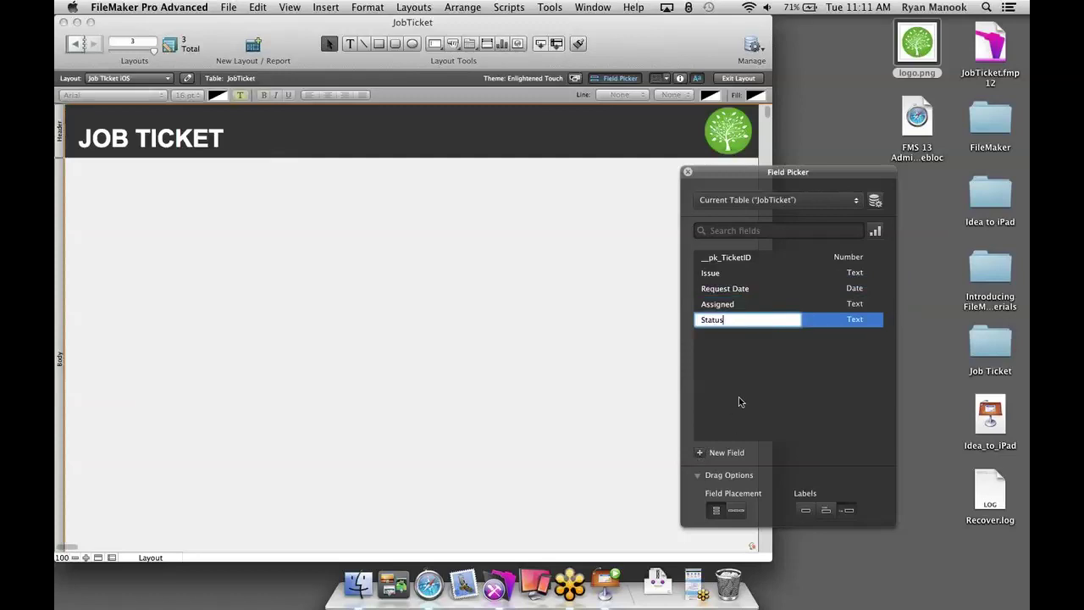
pyautogui.click(700, 455)
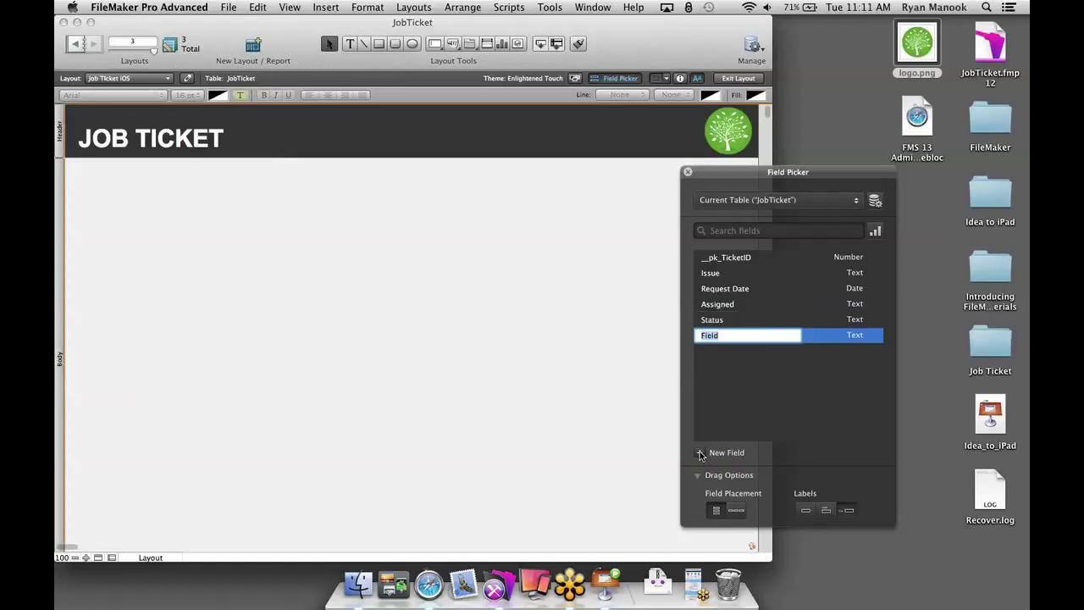
pyautogui.write('Customer Name')
pyautogui.click(700, 455)
pyautogui.write('Customer Address')
pyautogui.click(701, 455)
pyautogui.write('Cu')
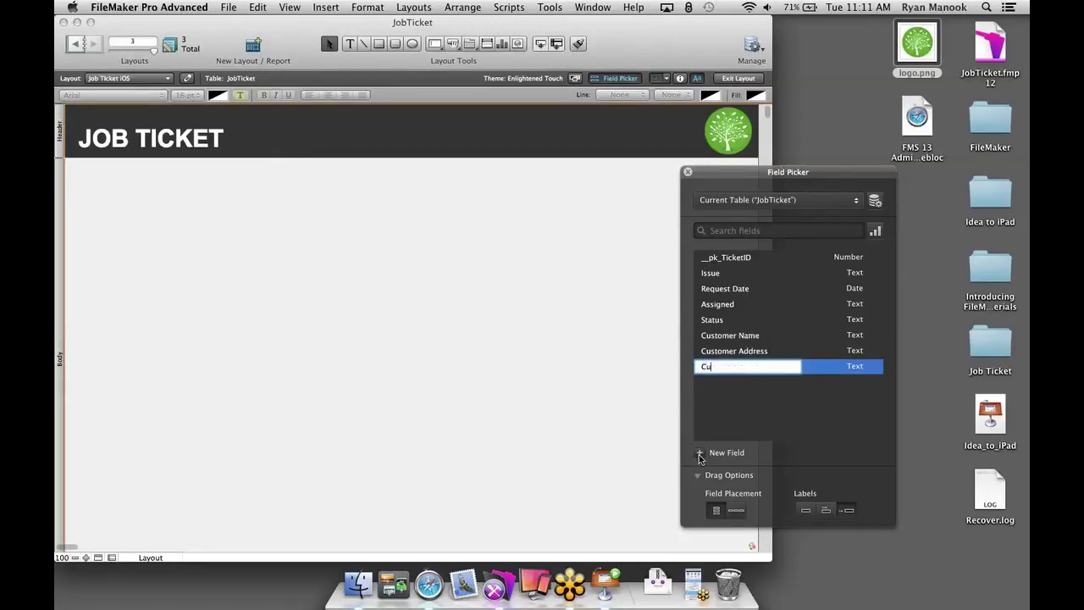
pyautogui.write('stomer City')
pyautogui.click(699, 455)
pyautogui.write('Customer State')
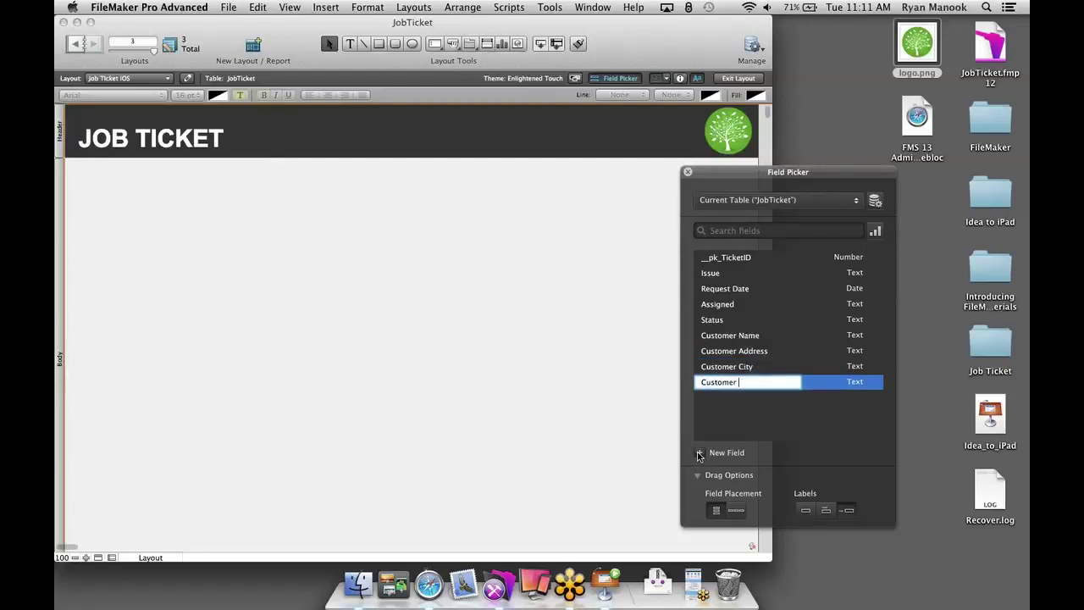
pyautogui.click(703, 453)
pyautogui.write('Cu')
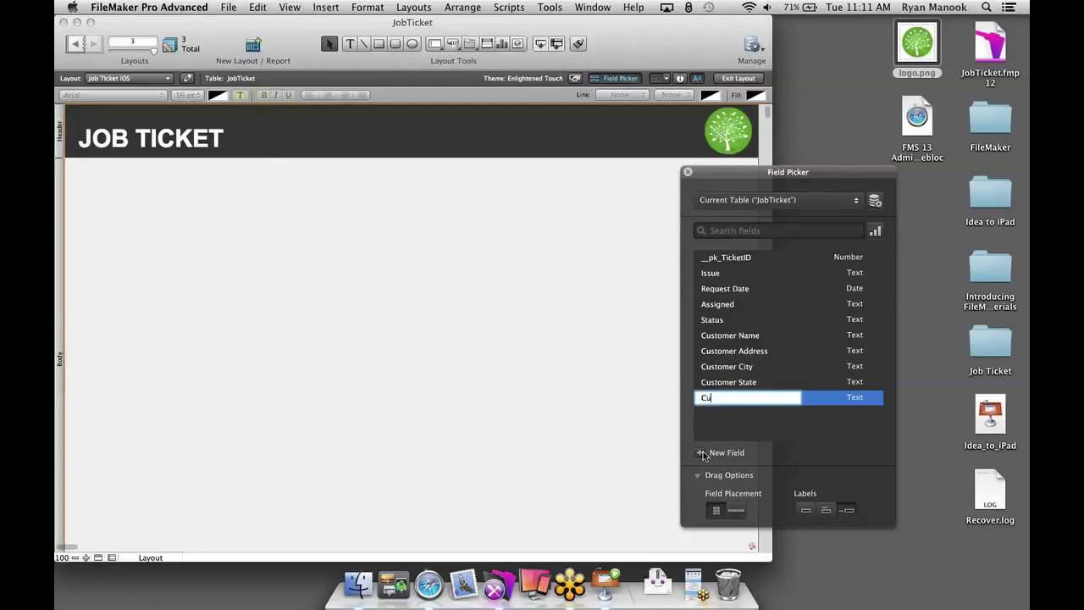
pyautogui.write('stomer Zip')
# Add Site Address, Site City, Site State and Site Zip fields.
pyautogui.click(699, 454)
pyautogui.write('Site Address')
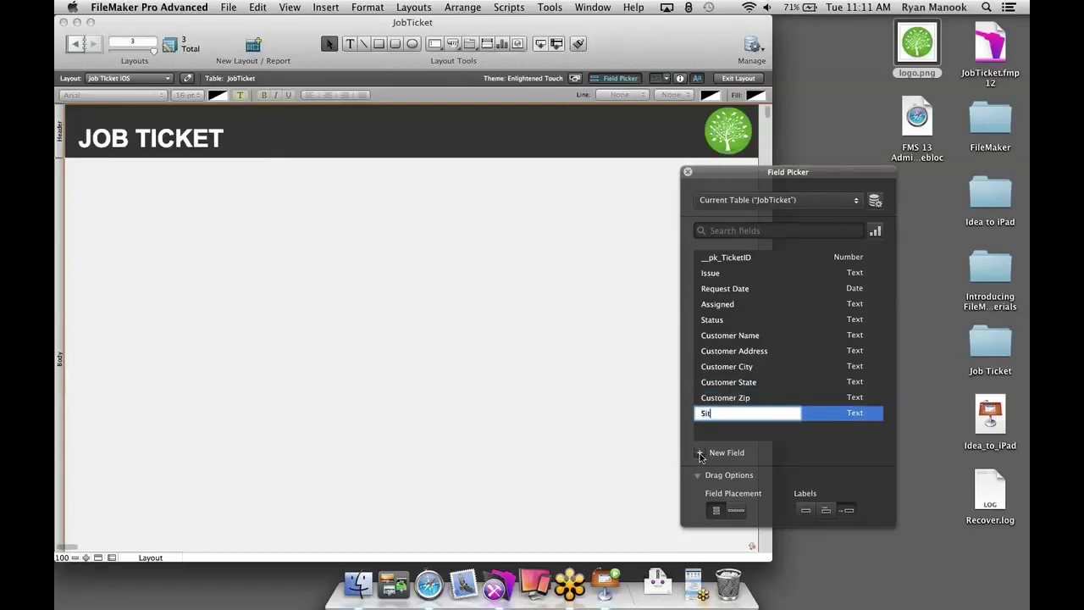
pyautogui.click(700, 453)
pyautogui.write('Site City')
pyautogui.click(700, 453)
pyautogui.press('BackSpace')
pyautogui.press('BackSpace')
pyautogui.press('BackSpace')
pyautogui.press('BackSpace')
pyautogui.press('BackSpace')
pyautogui.write('Site State')
pyautogui.click(700, 455)
pyautogui.write('Site Zip')
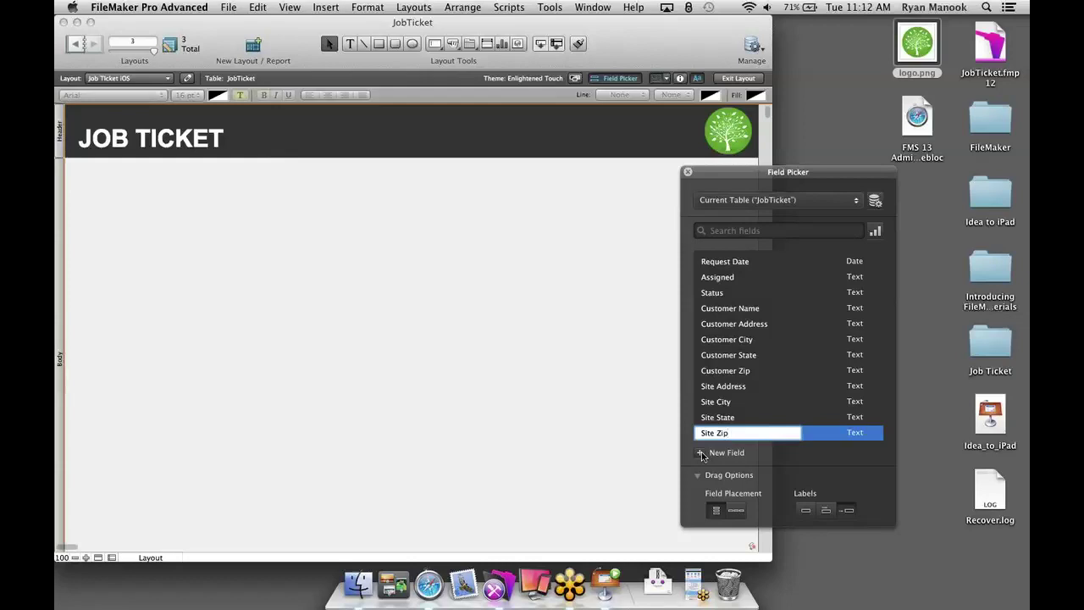
pyautogui.click(746, 403)
pyautogui.scroll(2, 734, 354)
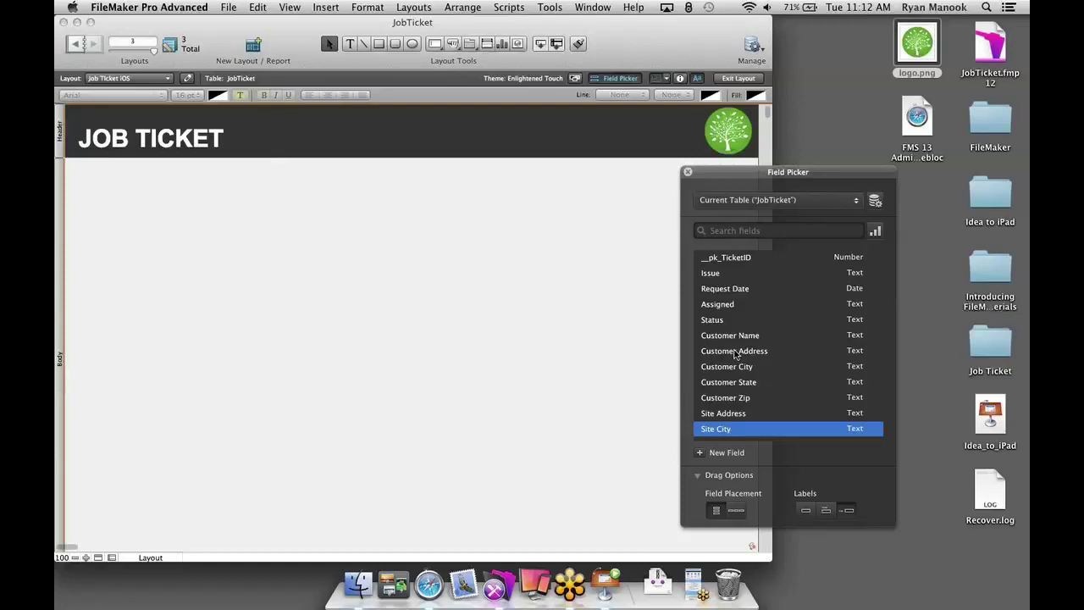
pyautogui.click(726, 259)
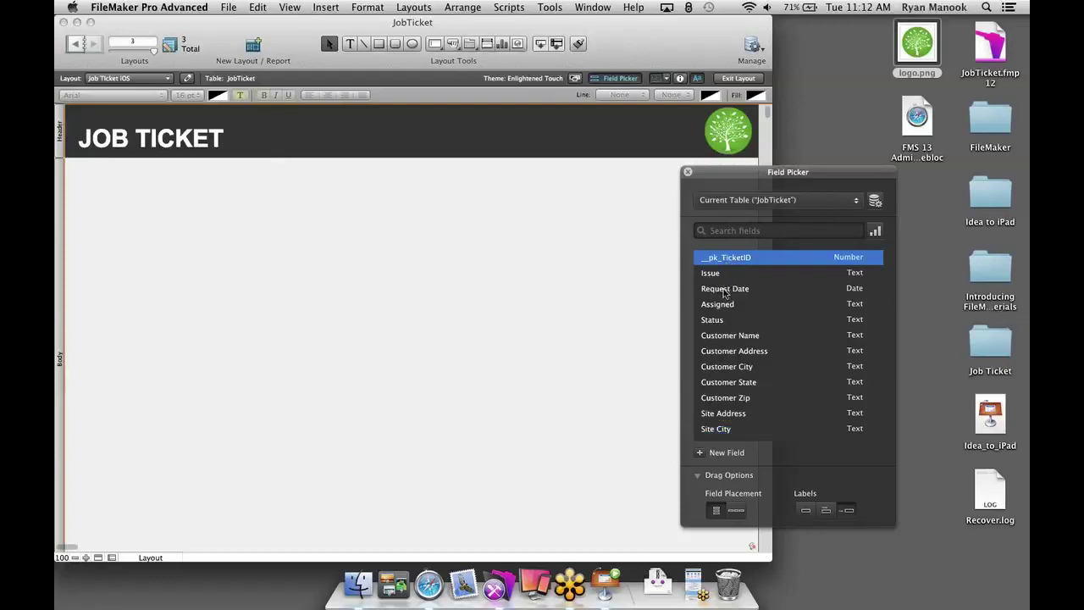
pyautogui.keyDown('super'); pyautogui.click(722, 291); pyautogui.keyUp('super')
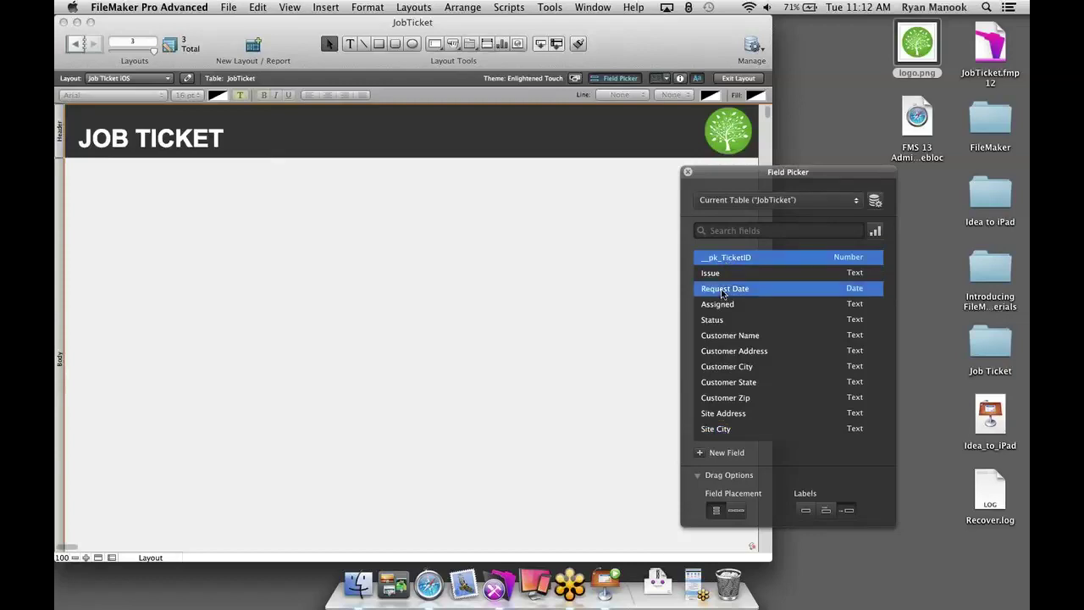
pyautogui.keyDown('super'); pyautogui.click(720, 306); pyautogui.keyUp('super')
pyautogui.keyDown('super'); pyautogui.click(715, 320); pyautogui.keyUp('super')
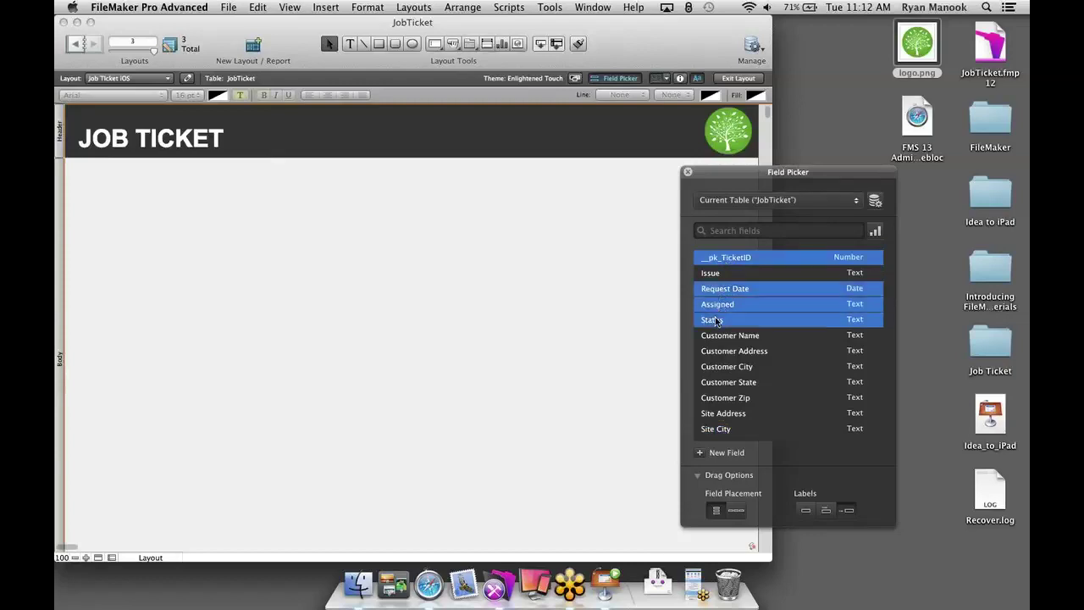
pyautogui.moveTo(733, 258); pyautogui.dragTo(109, 213)
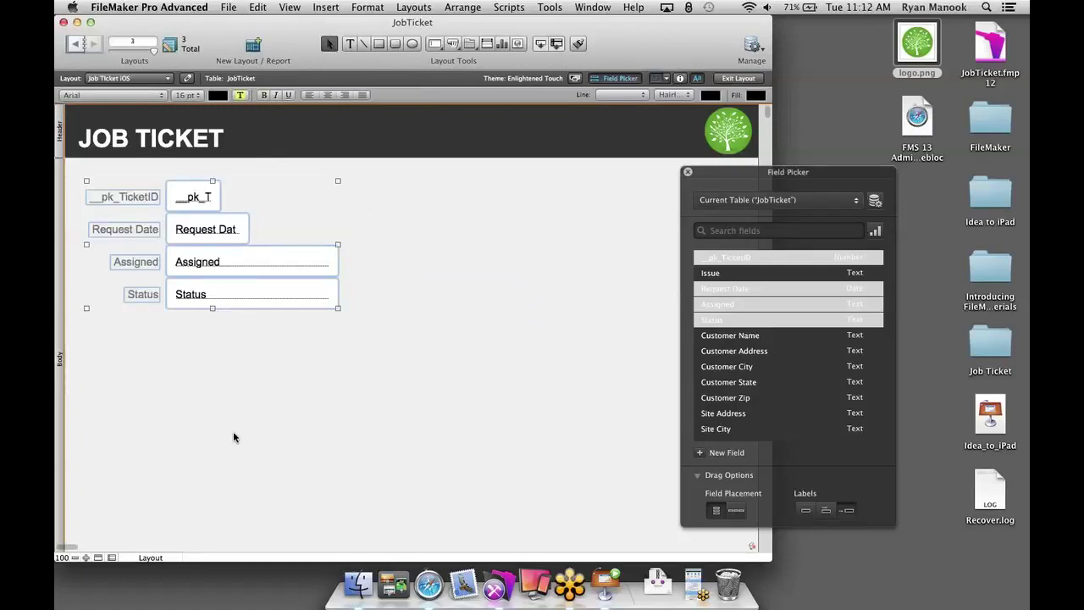
pyautogui.click(378, 353)
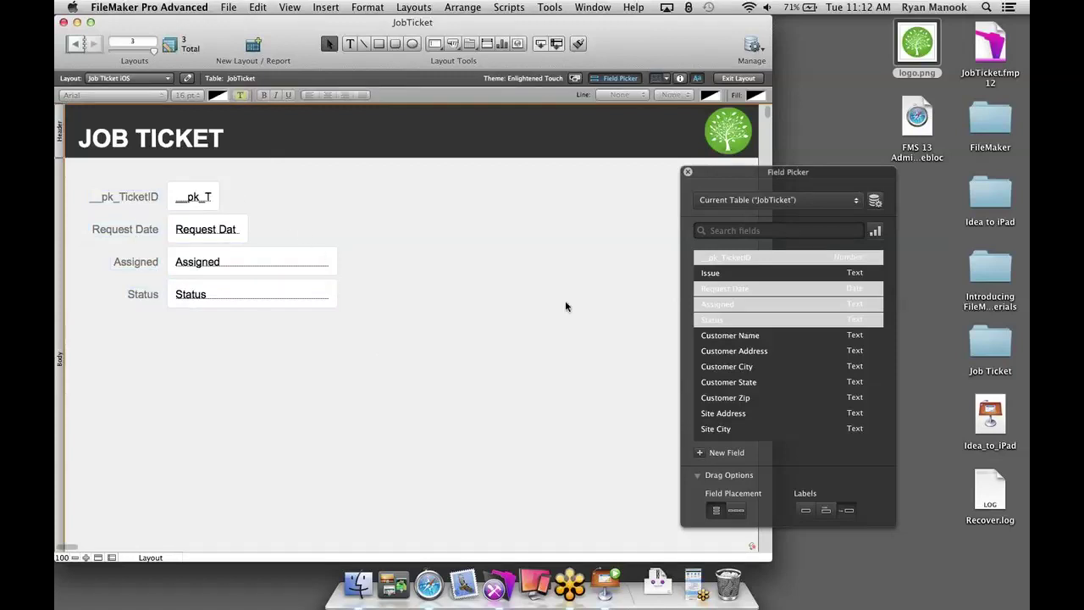
pyautogui.scroll(-2, 730, 335)
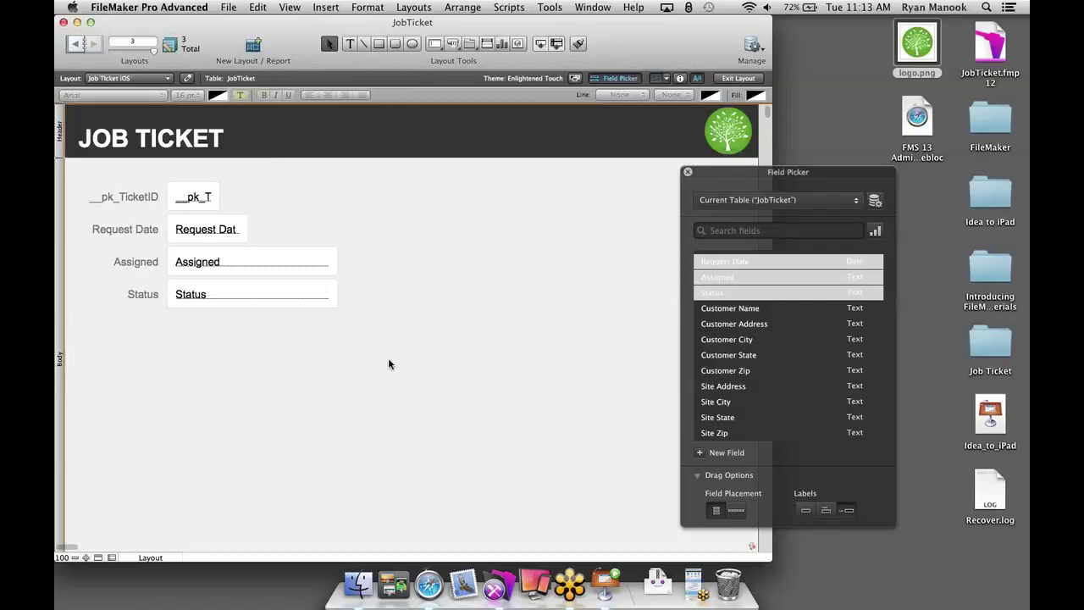
pyautogui.moveTo(366, 343); pyautogui.dragTo(107, 194)
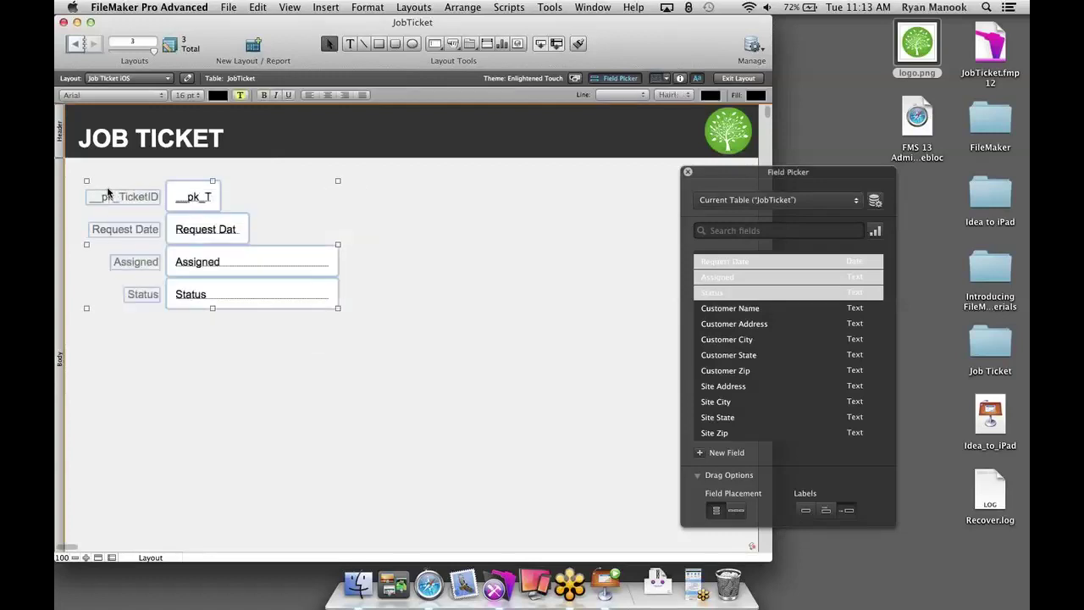
pyautogui.press('Delete')
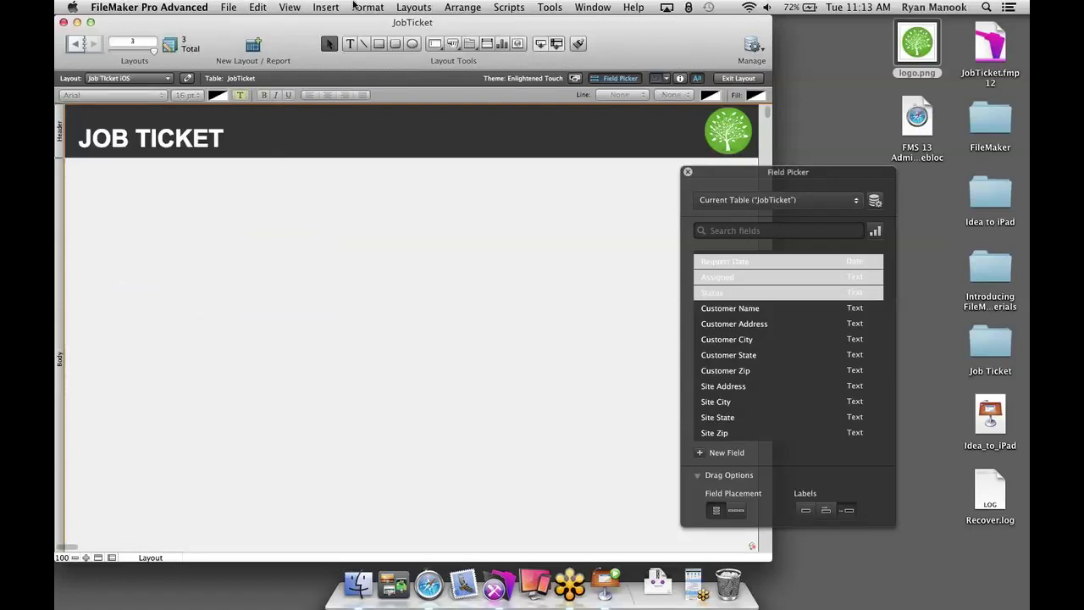
# Draw a tab control across the body with tabs Ticket Info, Customer Info and Site Info.
pyautogui.click(470, 45)
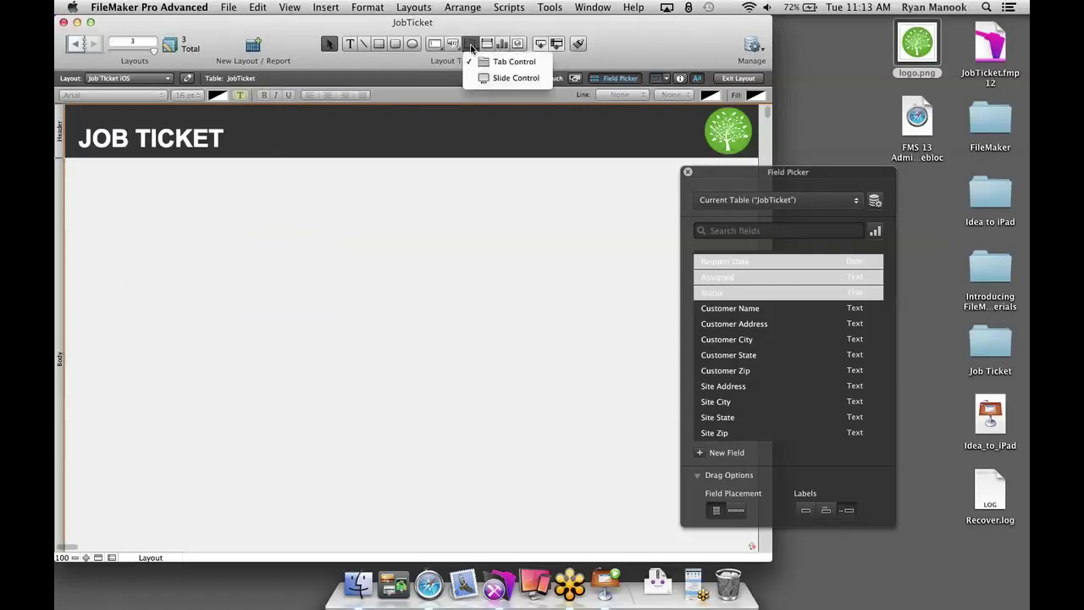
pyautogui.click(508, 60)
pyautogui.moveTo(100, 231); pyautogui.dragTo(711, 535)
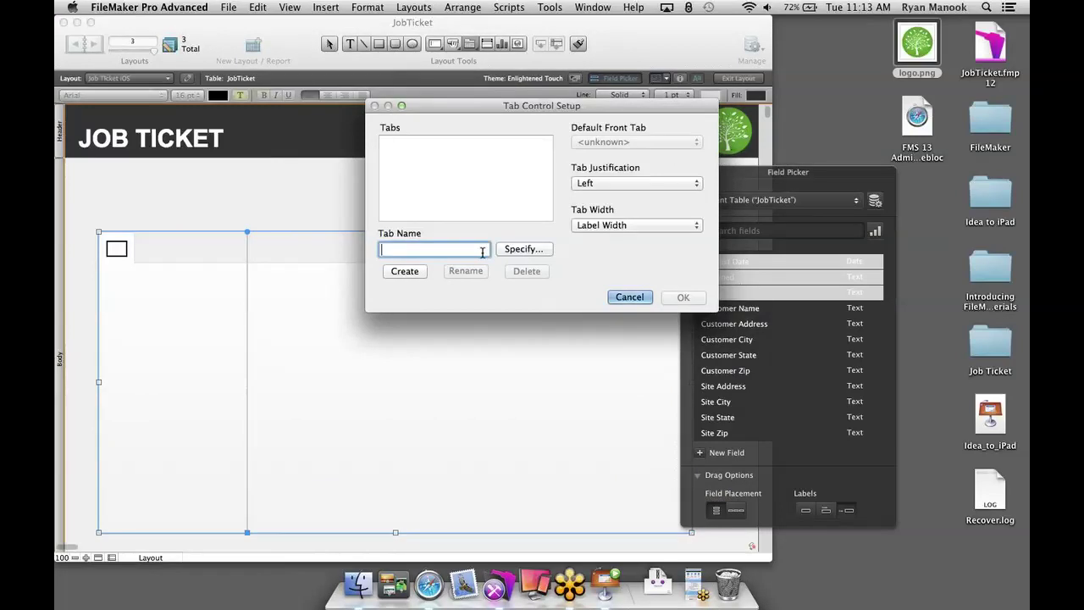
pyautogui.write('Ticket')
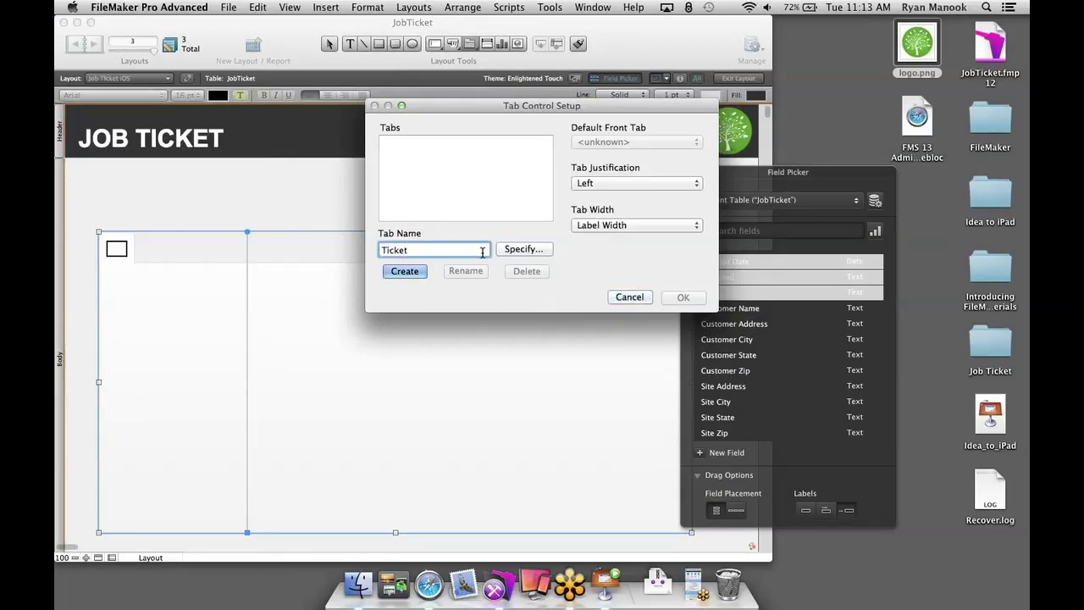
pyautogui.write(' Info')
pyautogui.click(405, 271)
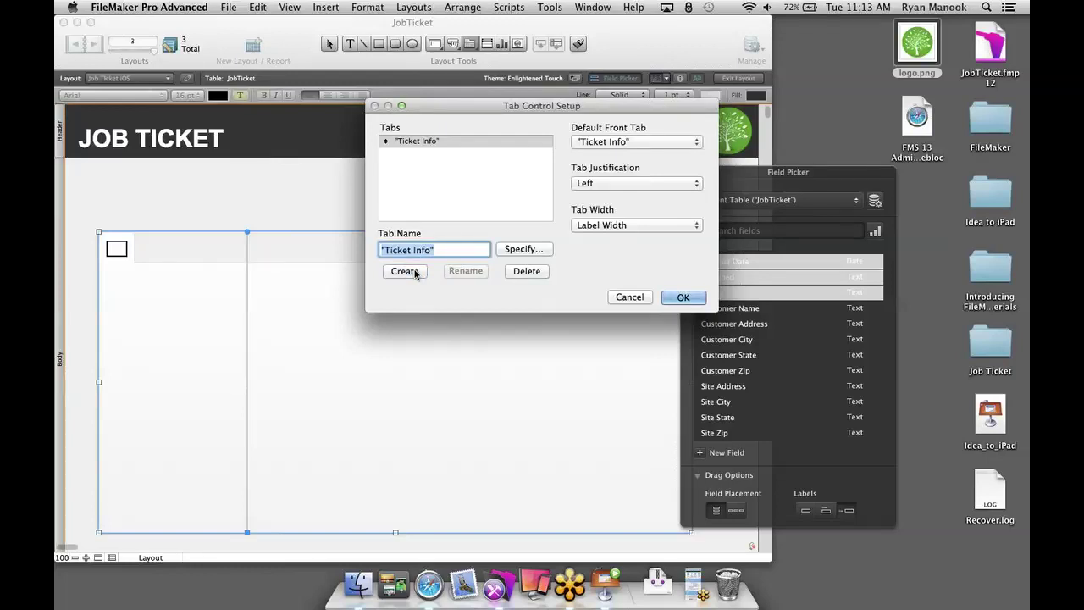
pyautogui.write('Cust')
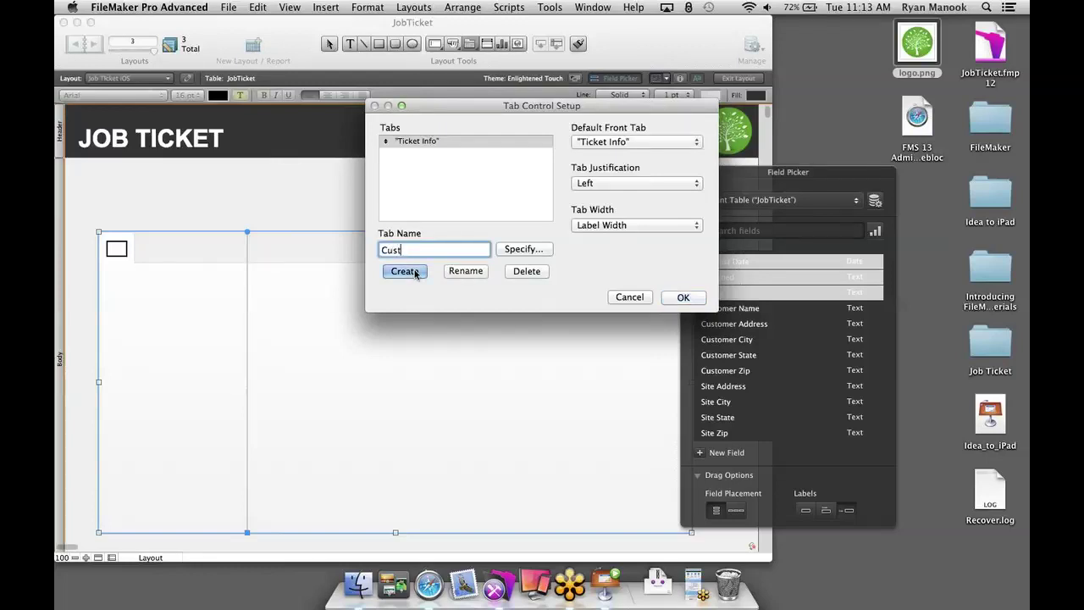
pyautogui.write('omer Info')
pyautogui.click(405, 271)
pyautogui.write('Site Info')
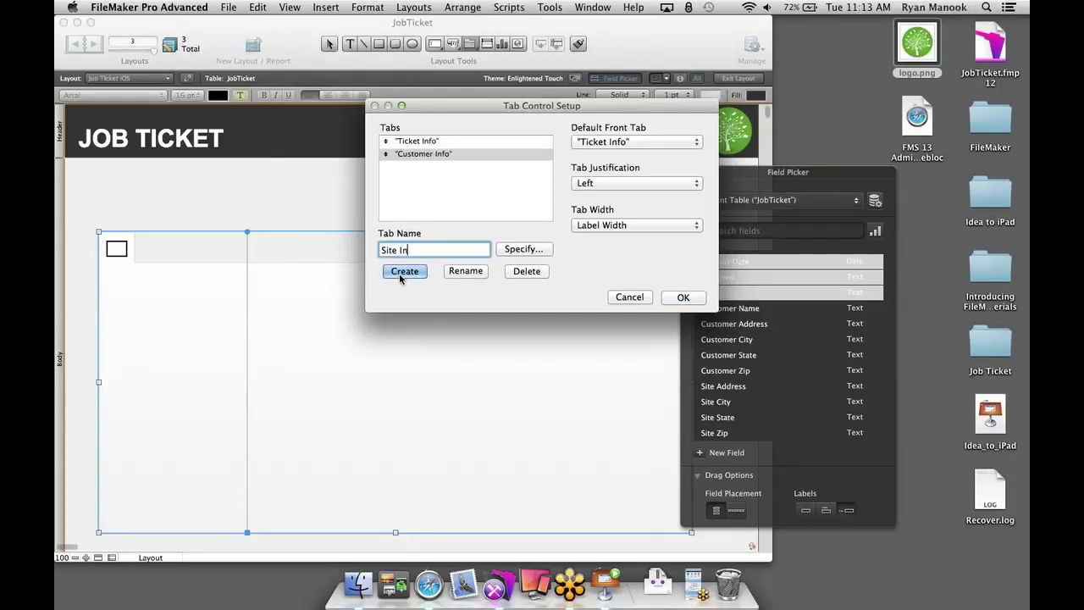
pyautogui.click(405, 272)
# Set tab justification to Full, preview each tab, then delete the tab control.
pyautogui.click(617, 184)
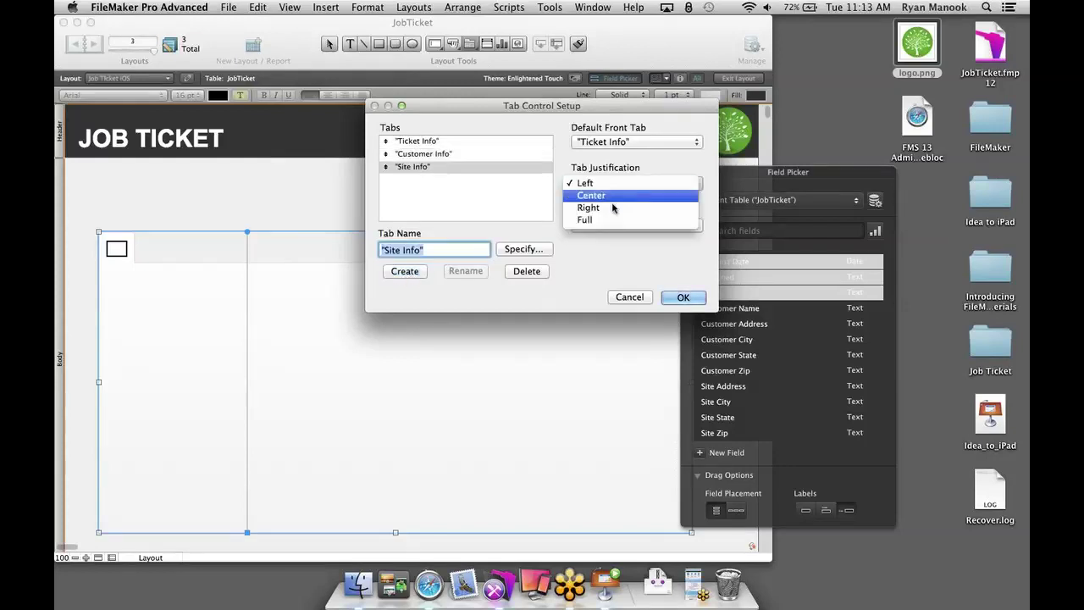
pyautogui.click(626, 222)
pyautogui.click(682, 297)
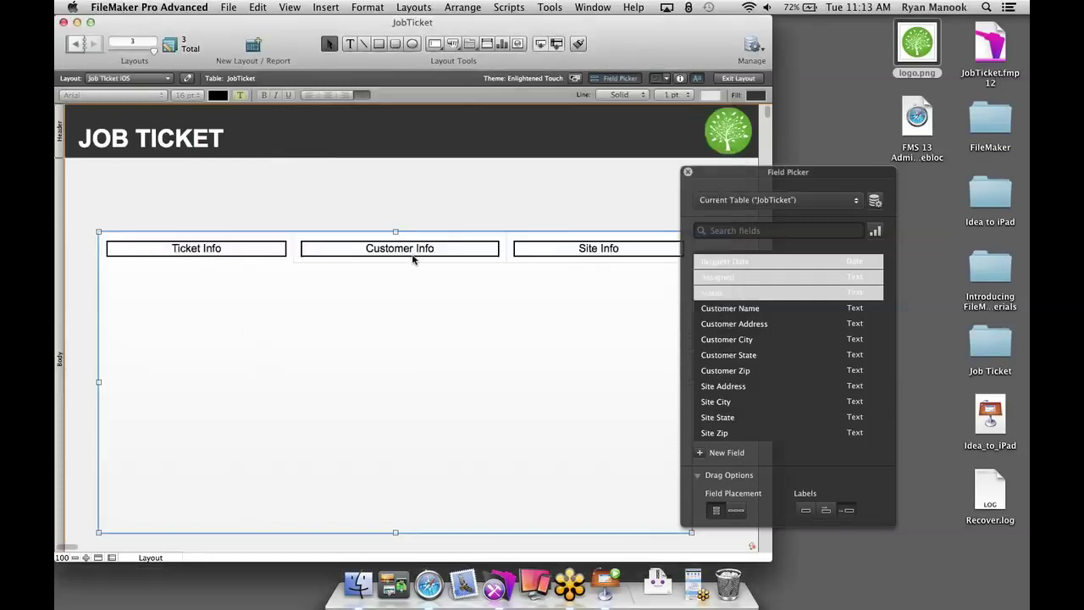
pyautogui.click(333, 245)
pyautogui.click(260, 250)
pyautogui.click(340, 256)
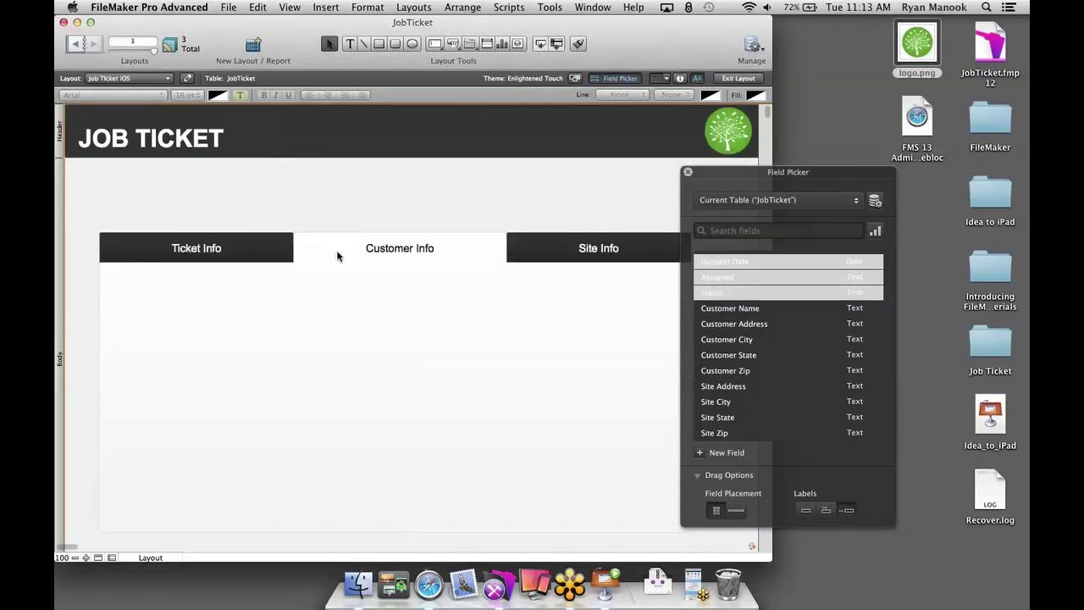
pyautogui.click(547, 255)
pyautogui.click(456, 247)
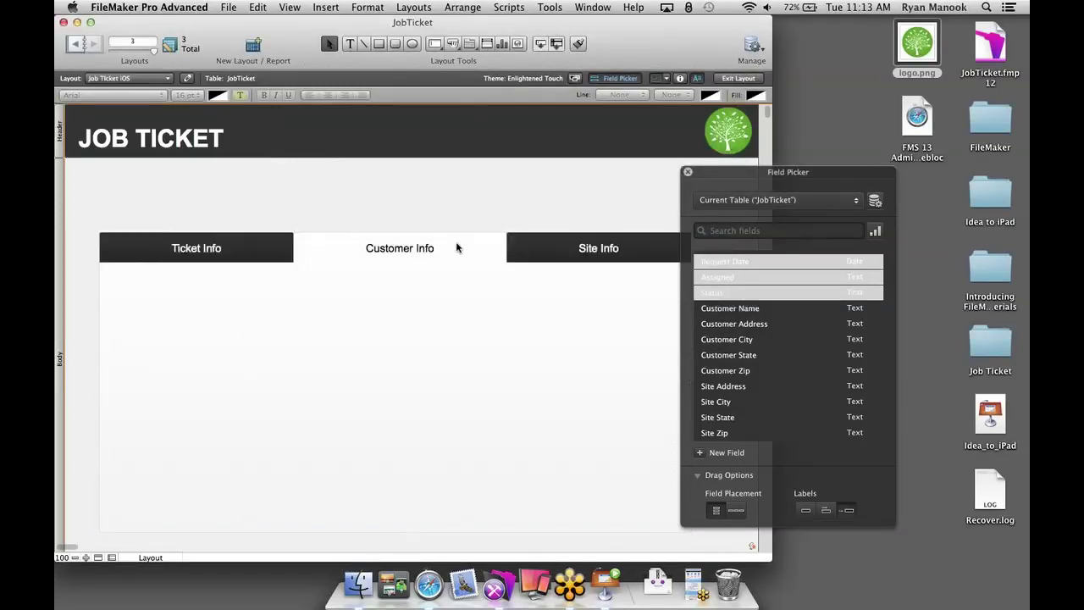
pyautogui.click(272, 244)
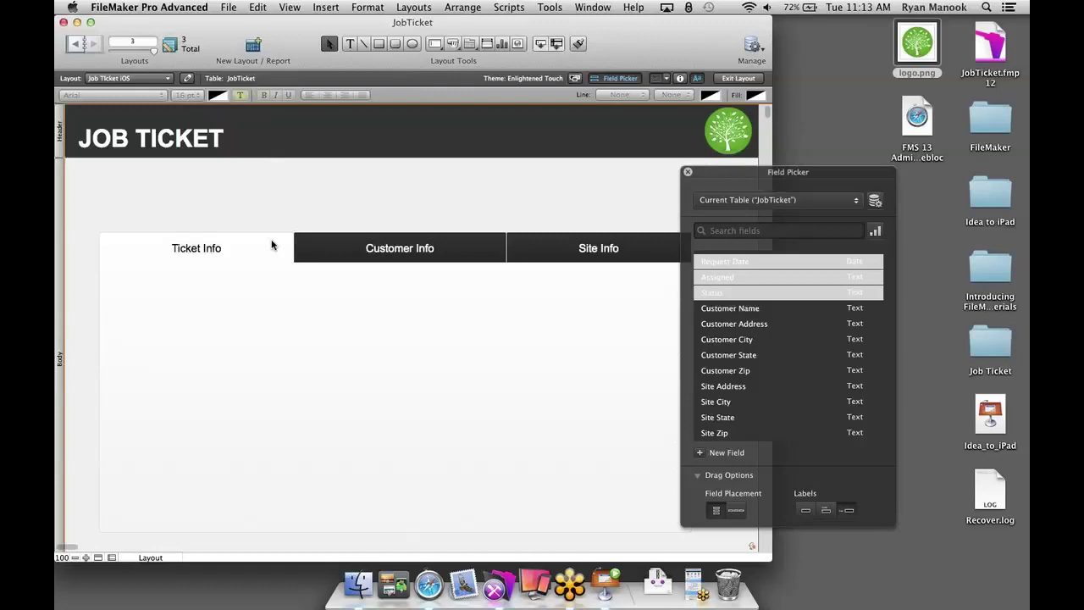
pyautogui.click(266, 267)
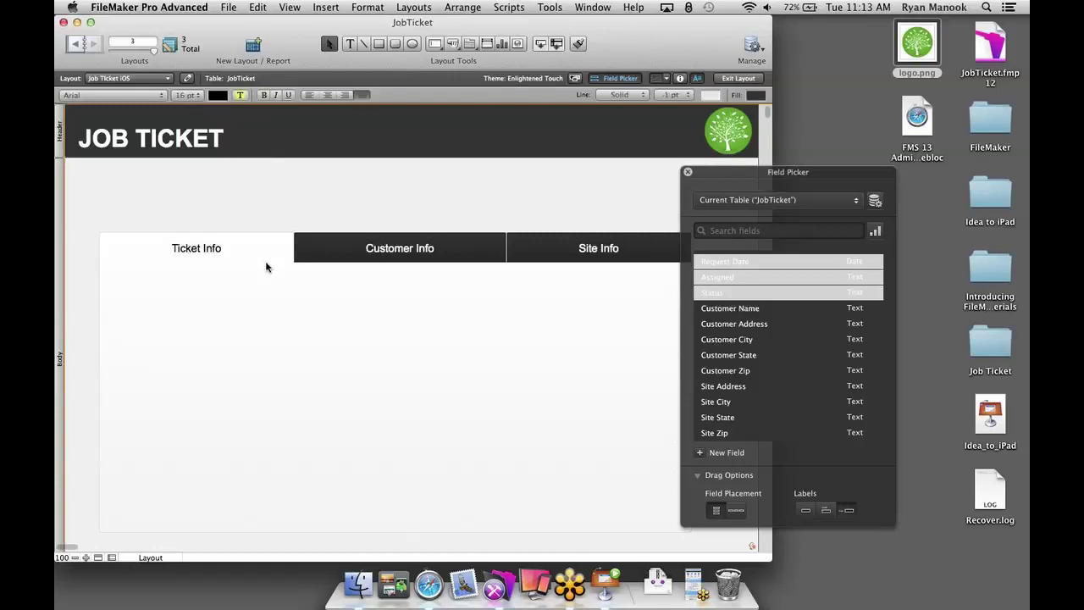
pyautogui.press('Delete')
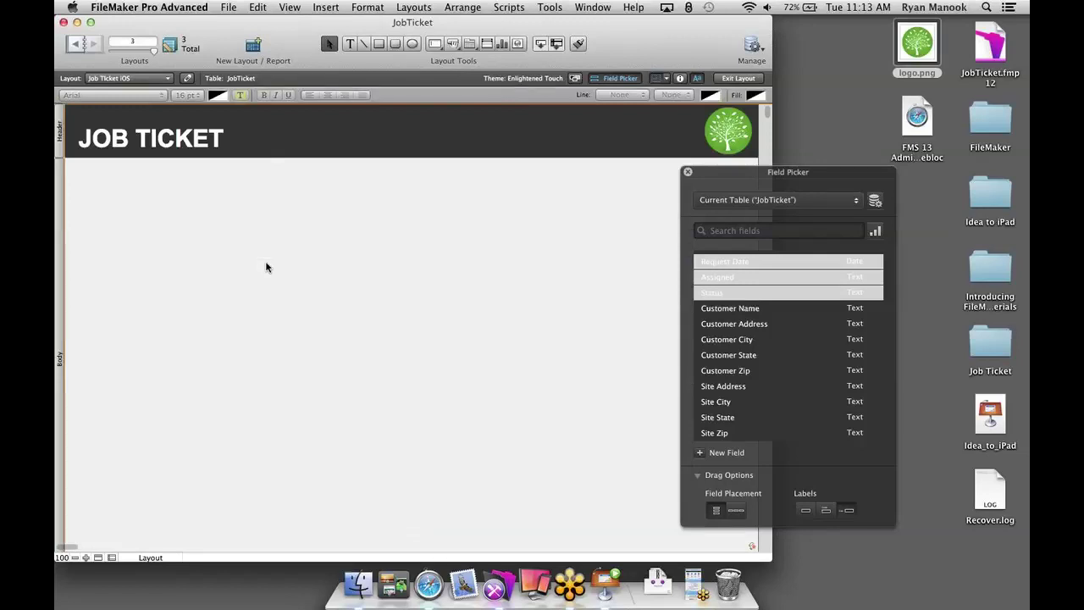
# Draw a popover button near the top left of the body.
pyautogui.moveTo(458, 41); pyautogui.dragTo(465, 77)
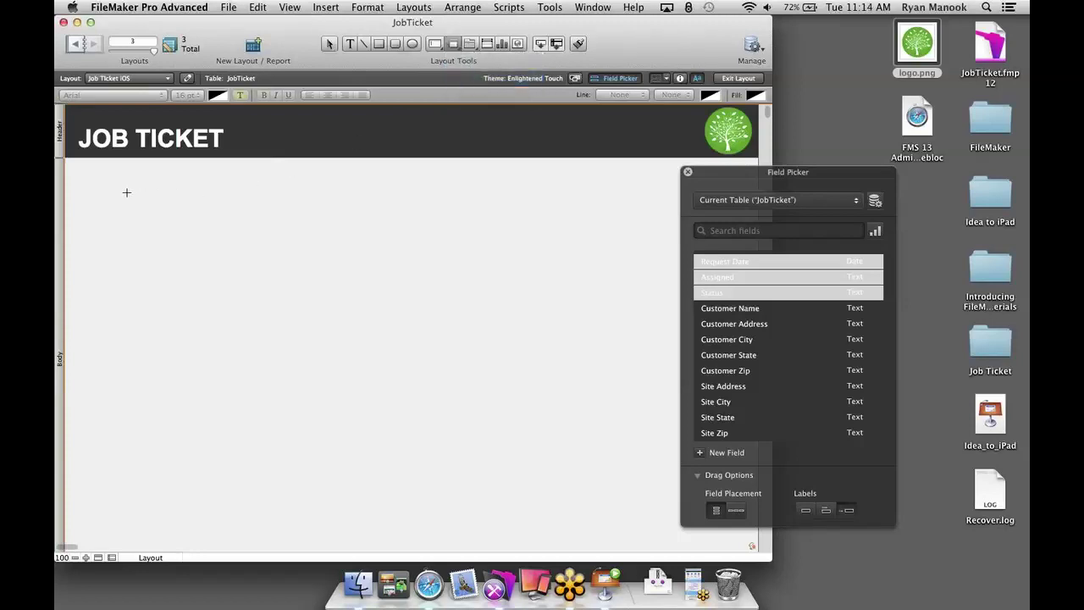
pyautogui.moveTo(82, 169)
pyautogui.mouseDown()
pyautogui.moveTo(188, 222)
pyautogui.moveTo(240, 268)
pyautogui.mouseUp()
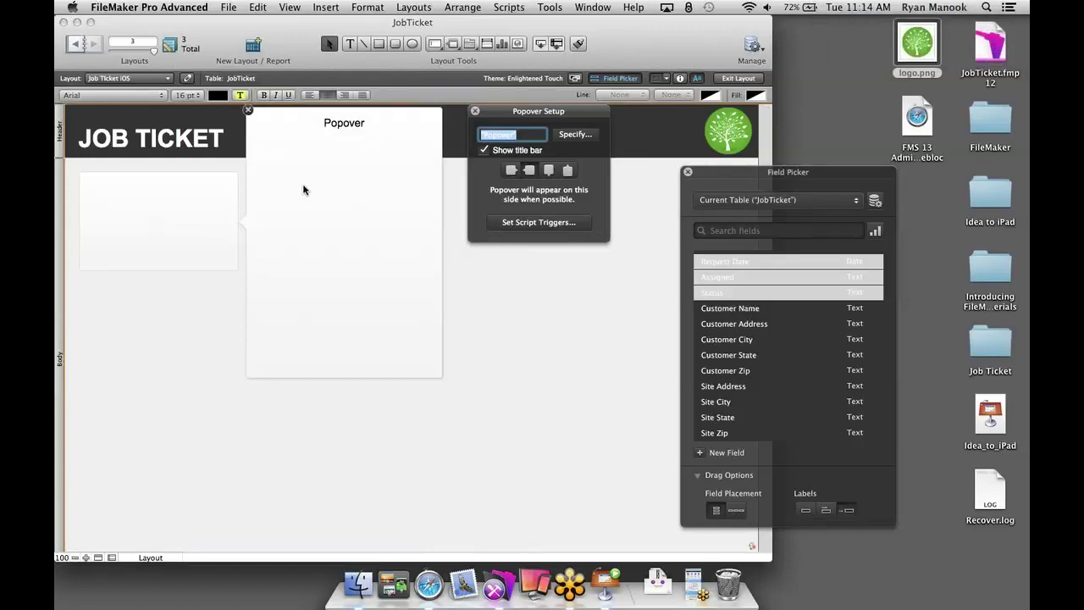
pyautogui.click(352, 252)
# Widen the popover panel by dragging its right edge outward.
pyautogui.click(402, 243)
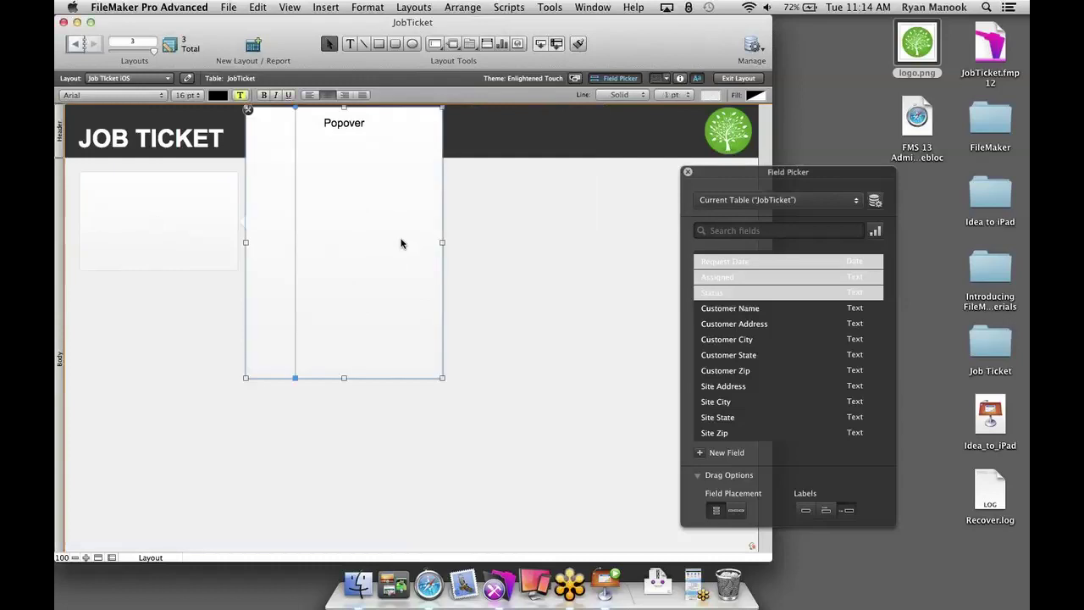
pyautogui.moveTo(443, 242); pyautogui.dragTo(488, 241)
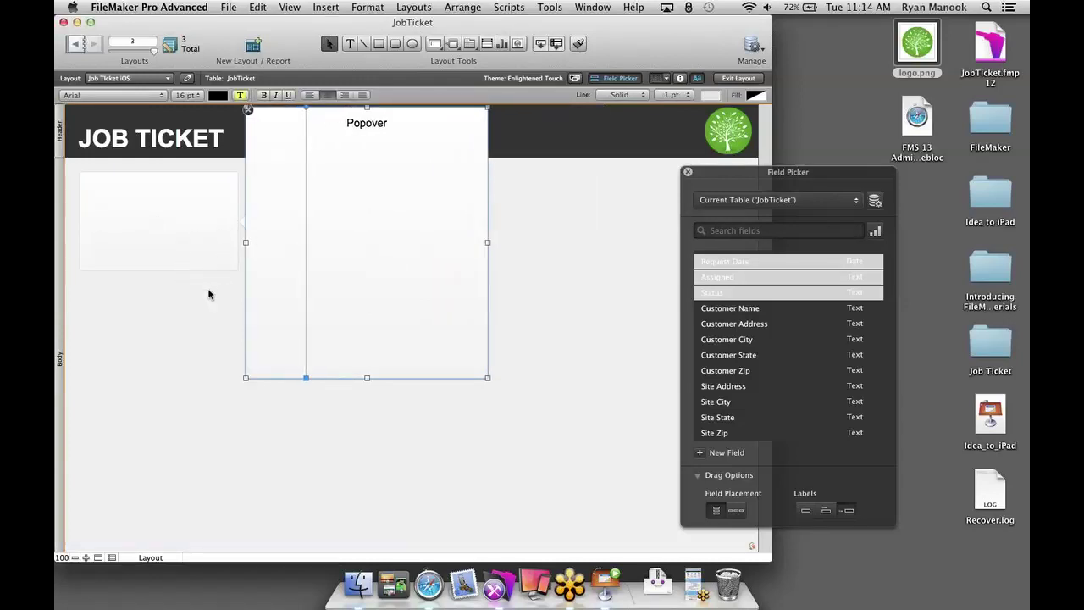
pyautogui.moveTo(490, 243); pyautogui.dragTo(534, 242)
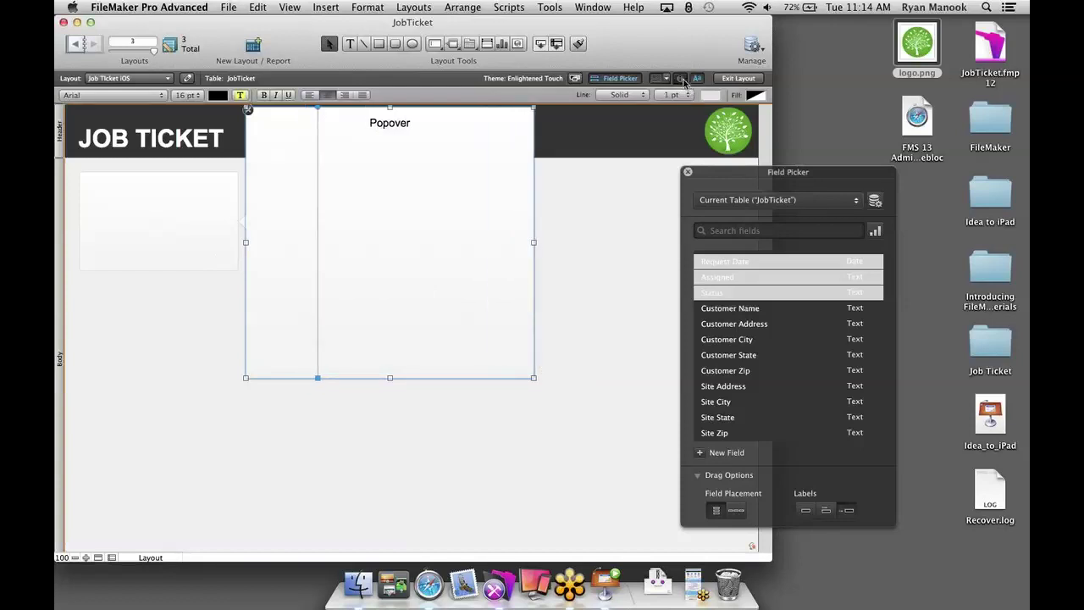
# Darken the popover gradient's end stop to grey and lower its start stop's brightness.
pyautogui.click(681, 78)
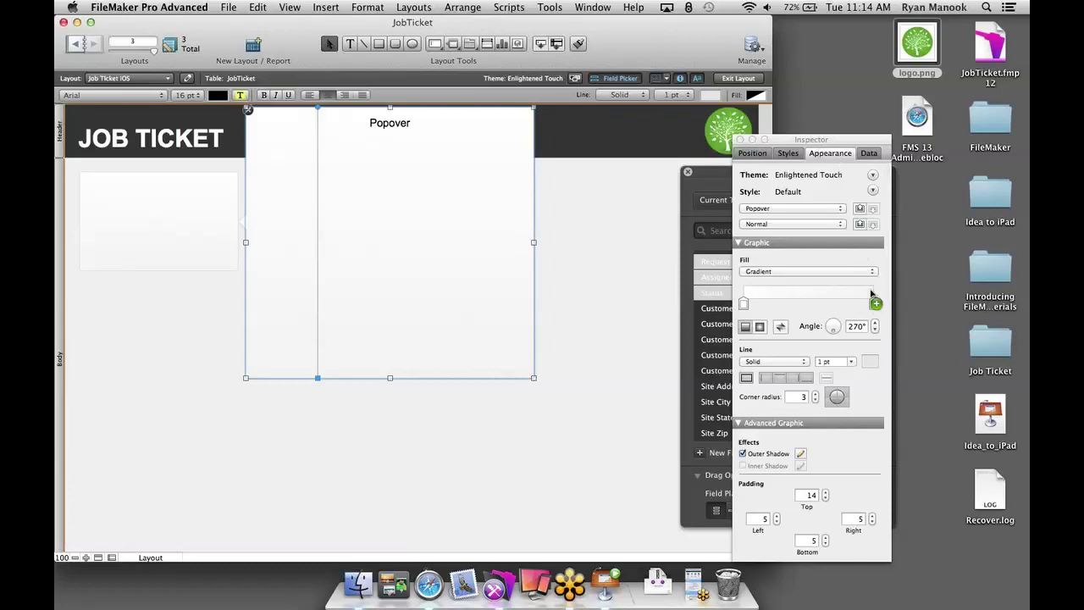
pyautogui.click(876, 304)
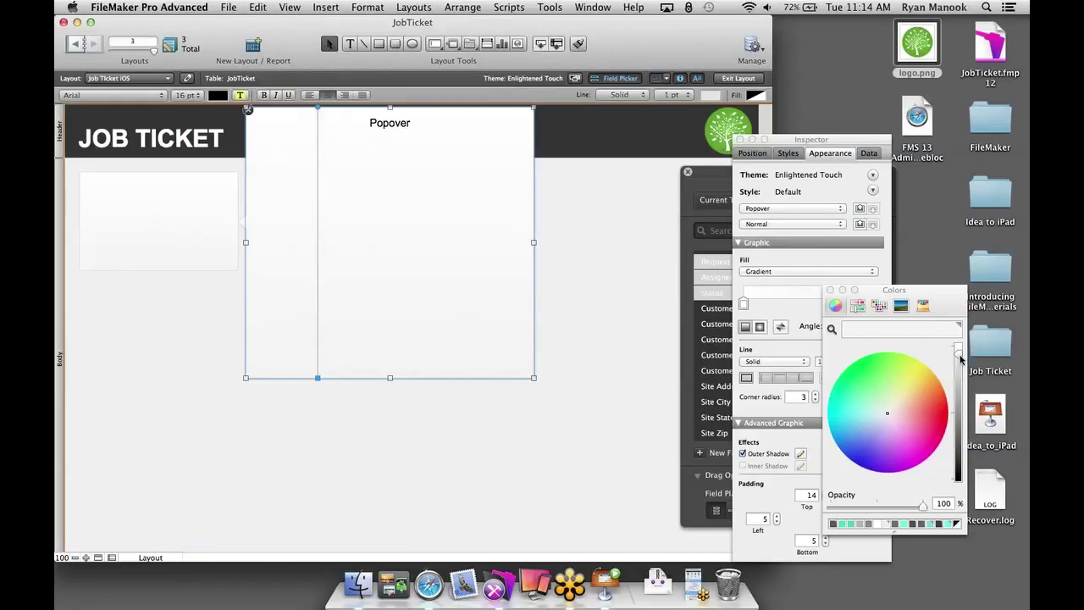
pyautogui.moveTo(960, 362); pyautogui.dragTo(960, 393)
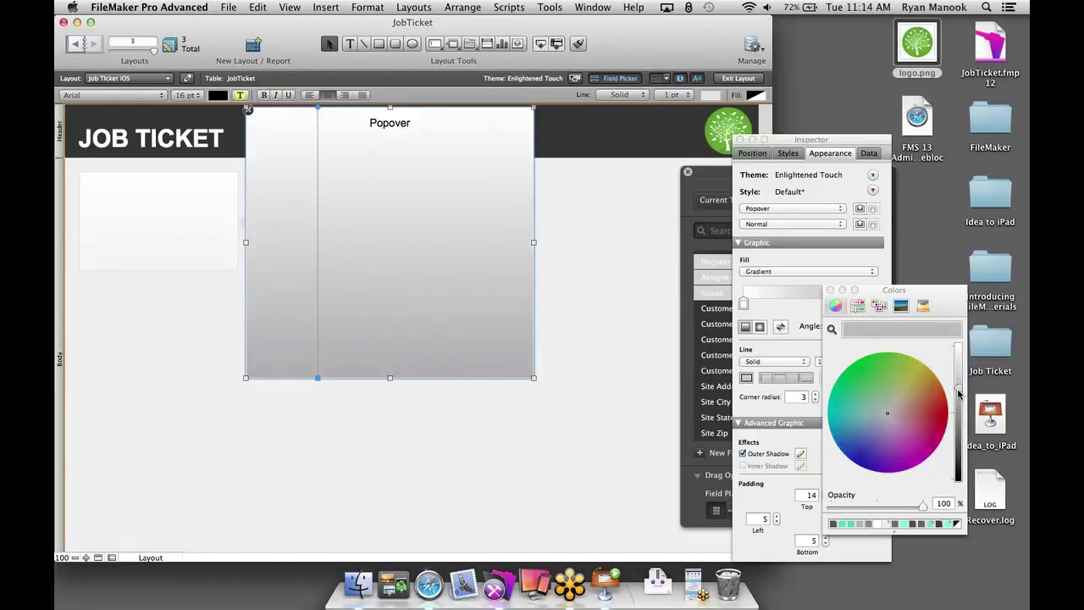
pyautogui.click(831, 290)
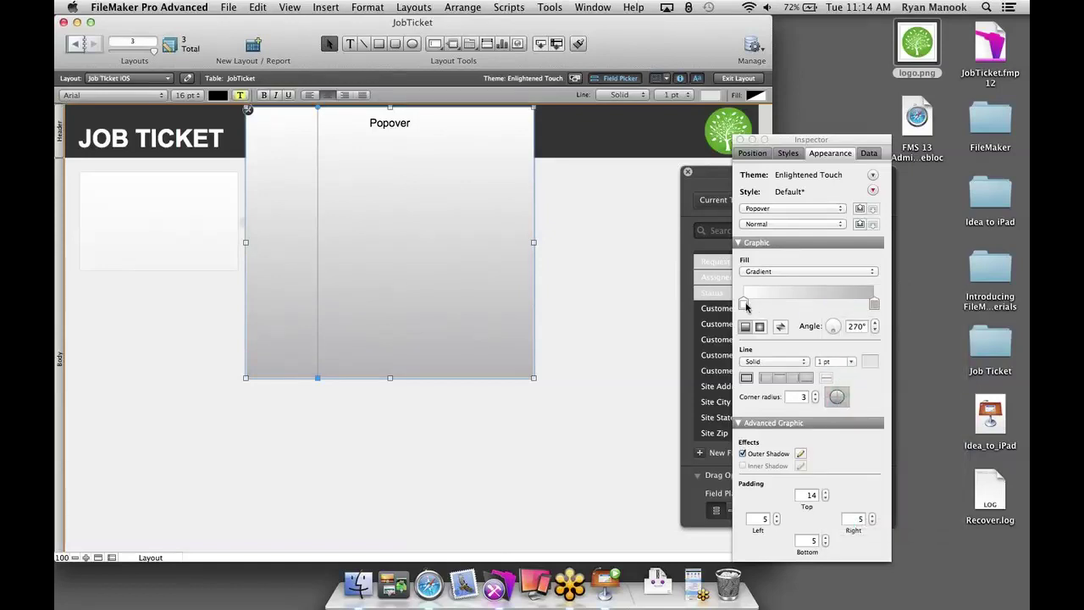
pyautogui.click(745, 305)
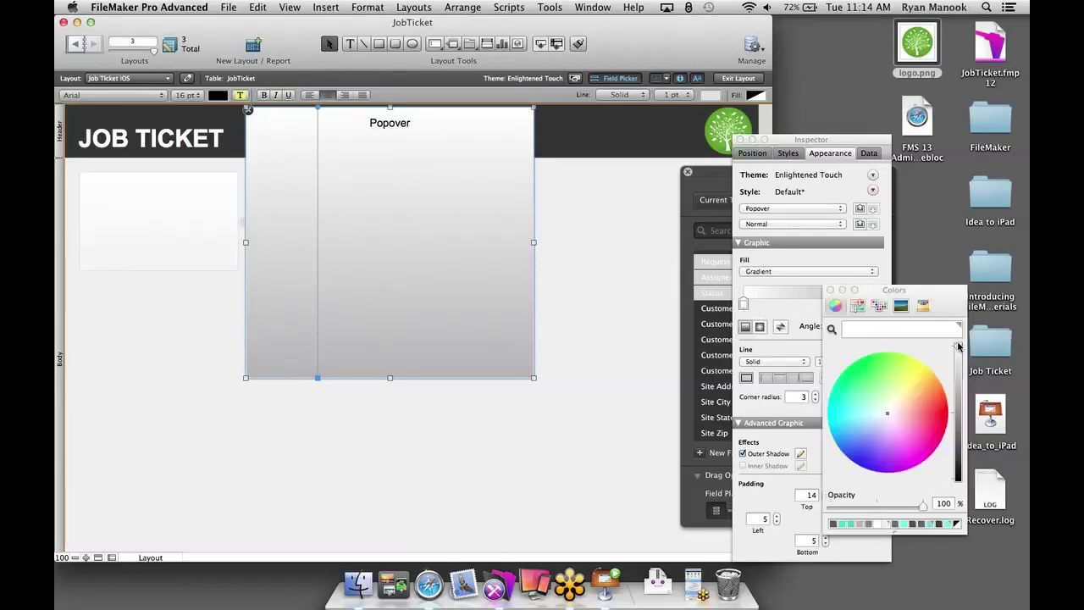
pyautogui.moveTo(959, 347); pyautogui.dragTo(959, 360)
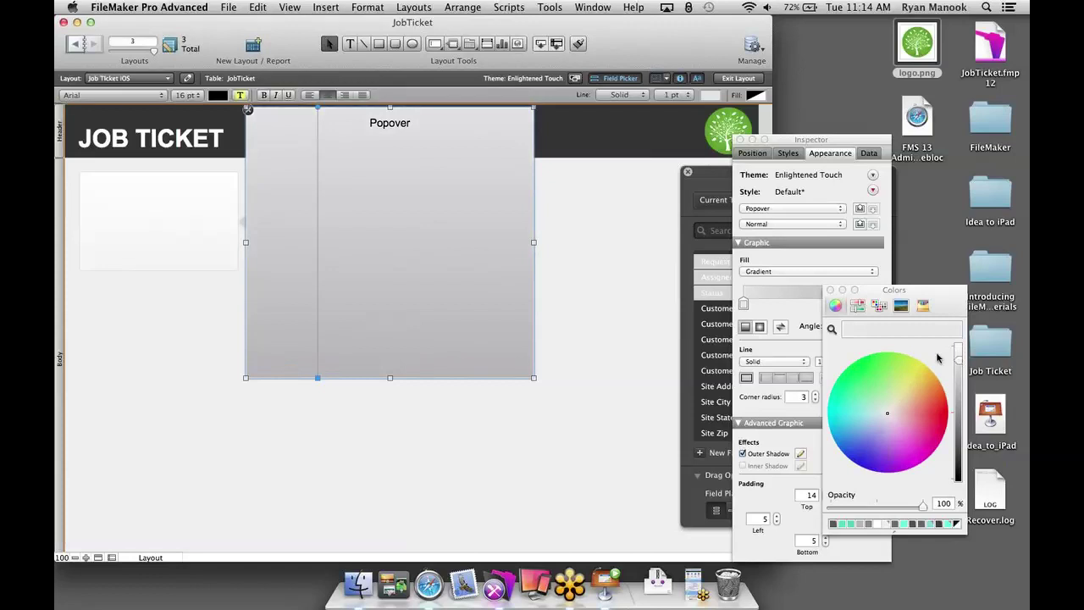
# Close the colour and appearance panels and title the popover 'Ticket Info'.
pyautogui.click(830, 291)
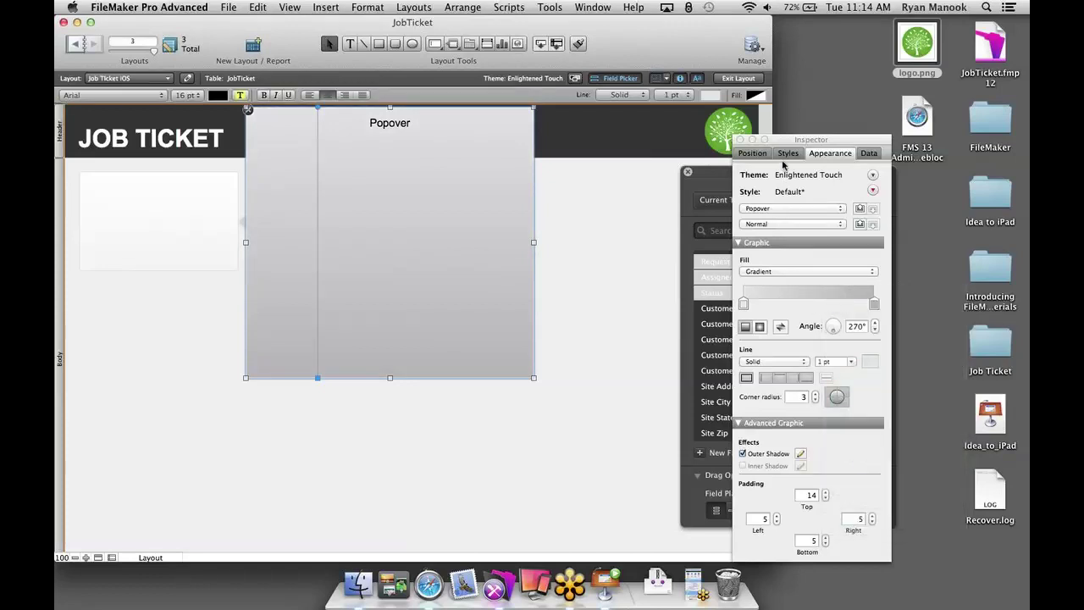
pyautogui.click(740, 138)
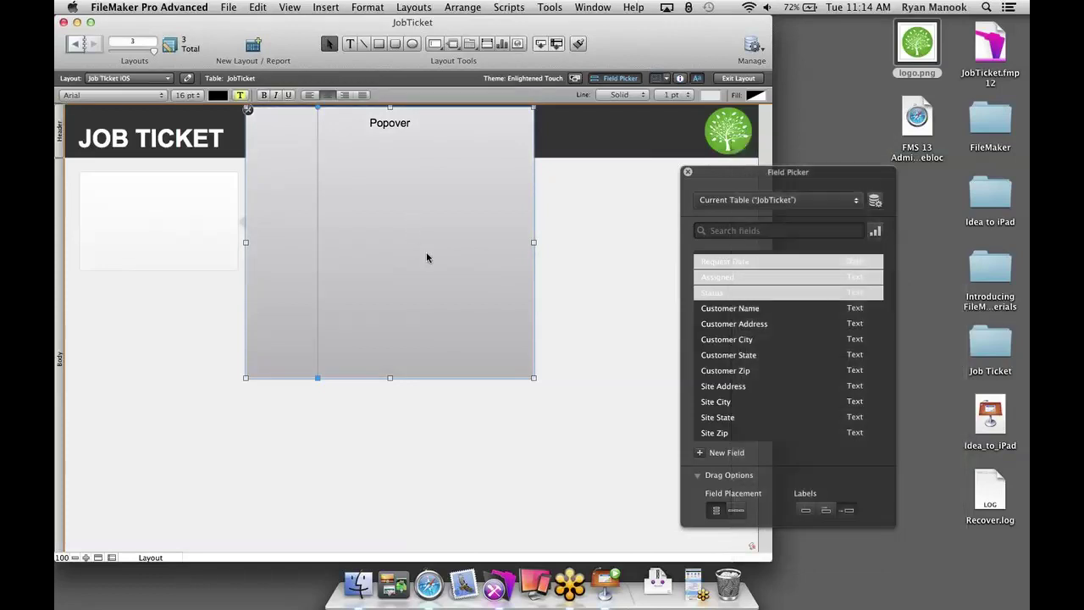
pyautogui.click(425, 252)
pyautogui.write('Ticket Info')
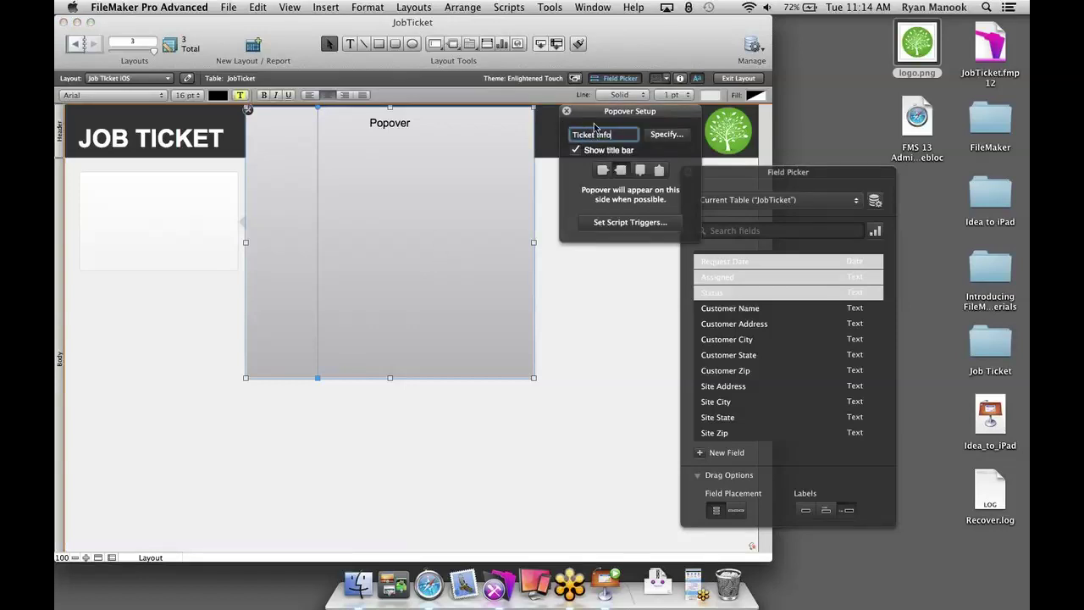
pyautogui.click(594, 269)
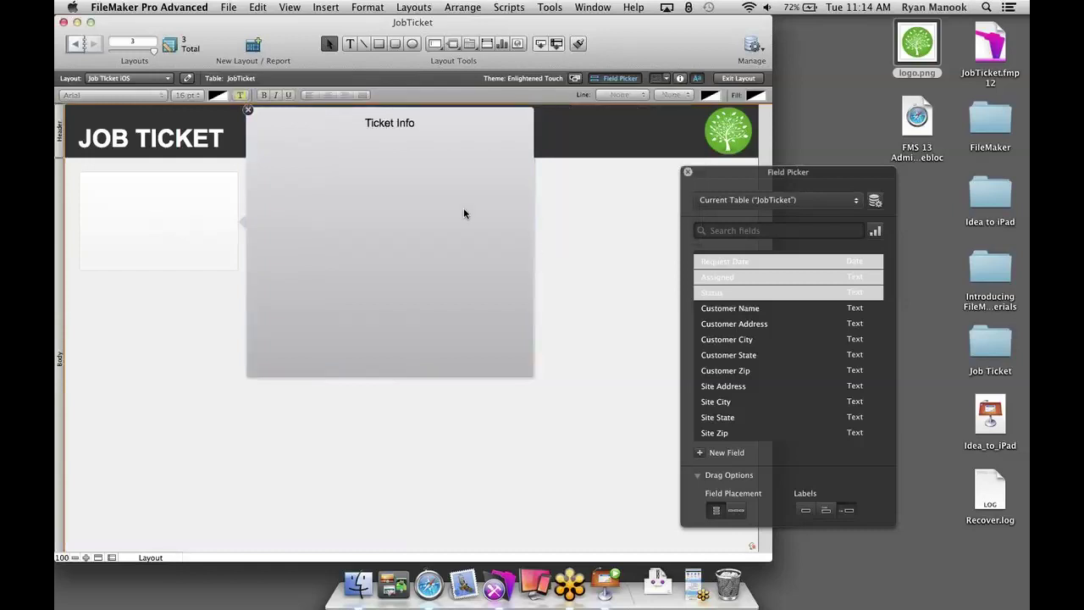
pyautogui.click(724, 310)
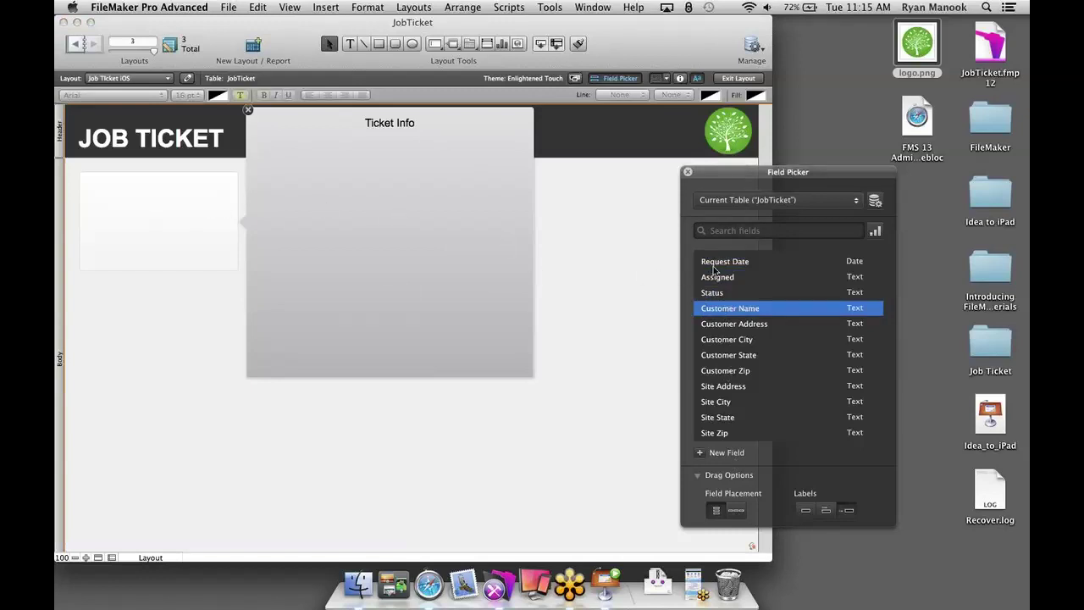
# Place __pk_TicketID, Request Date, Assigned and Status fields onto the Ticket Info popover.
pyautogui.scroll(2, 723, 266)
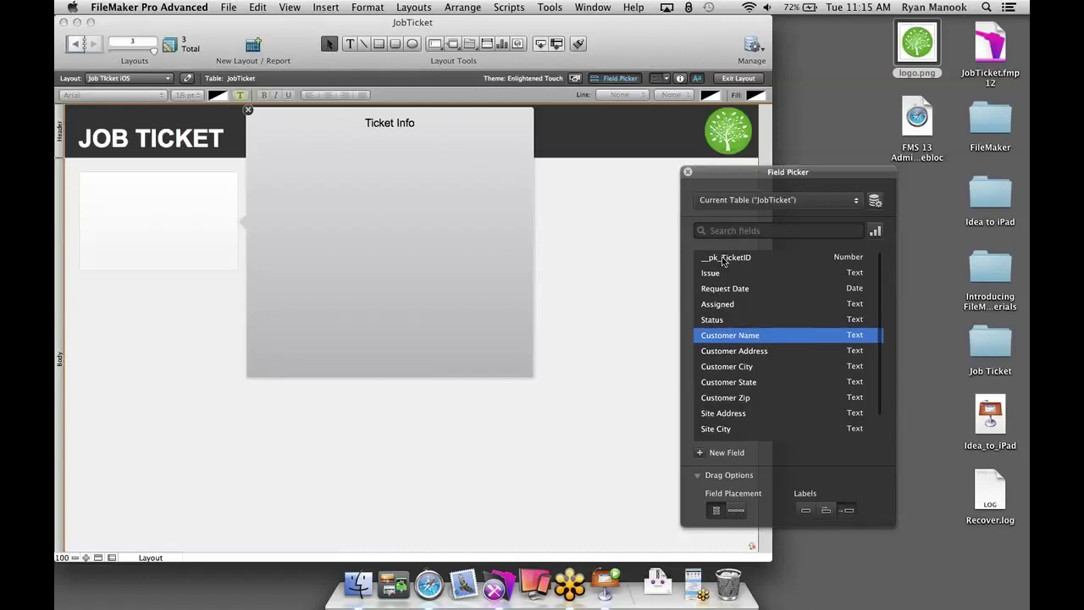
pyautogui.click(722, 258)
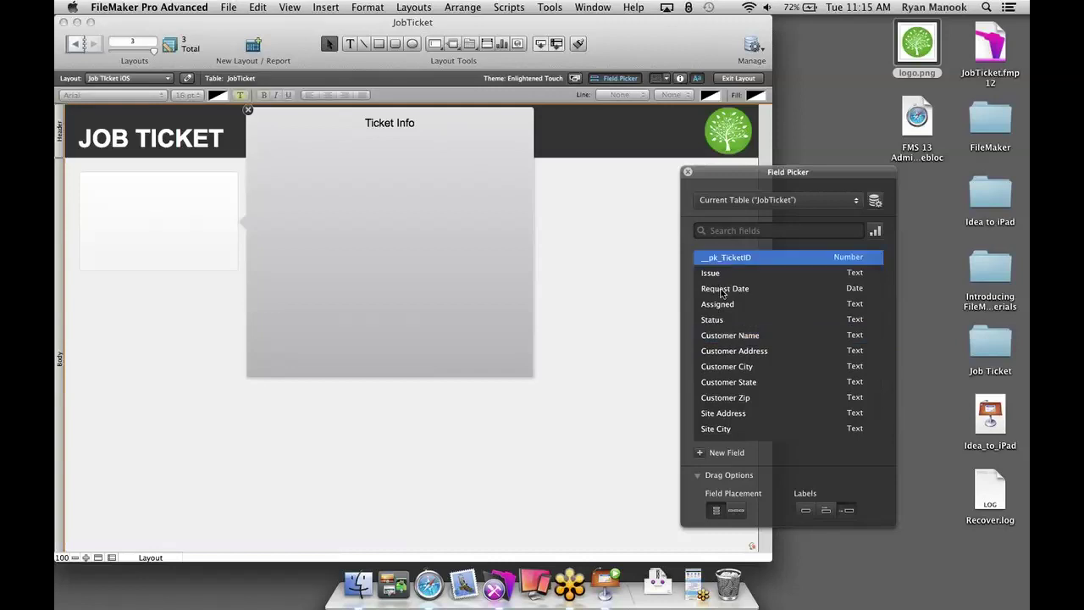
pyautogui.keyDown('super'); pyautogui.click(721, 292); pyautogui.keyUp('super')
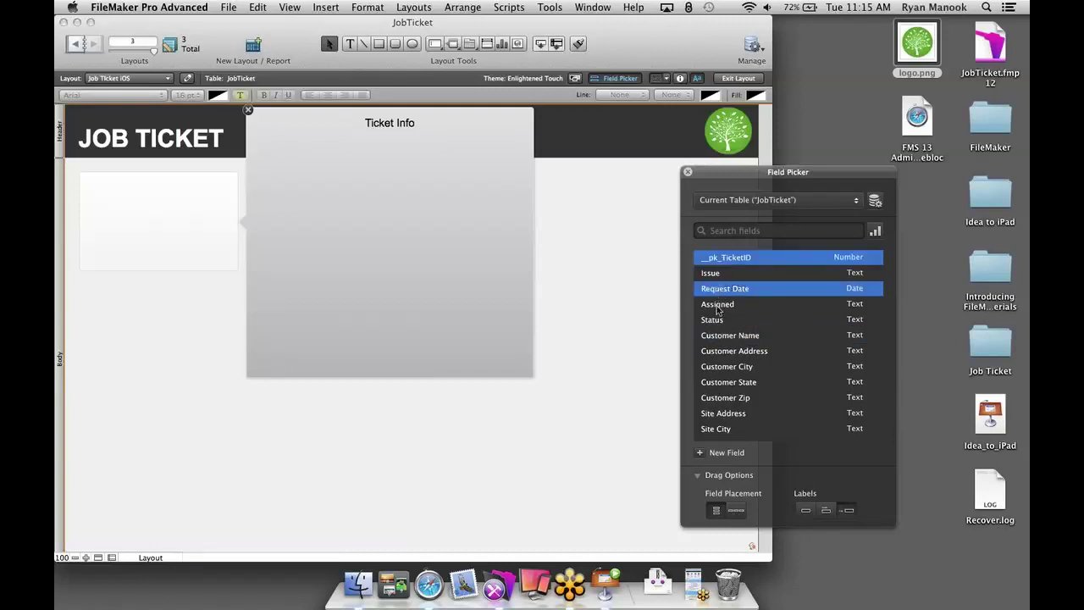
pyautogui.keyDown('super'); pyautogui.click(717, 310); pyautogui.keyUp('super')
pyautogui.keyDown('super'); pyautogui.click(714, 320); pyautogui.keyUp('super')
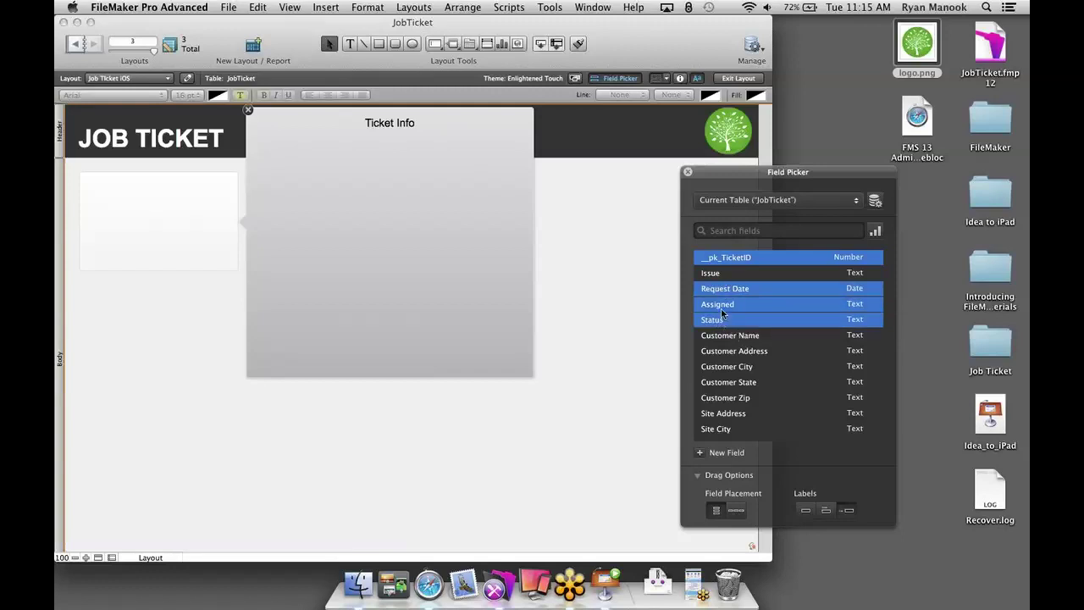
pyautogui.moveTo(719, 254); pyautogui.dragTo(295, 210)
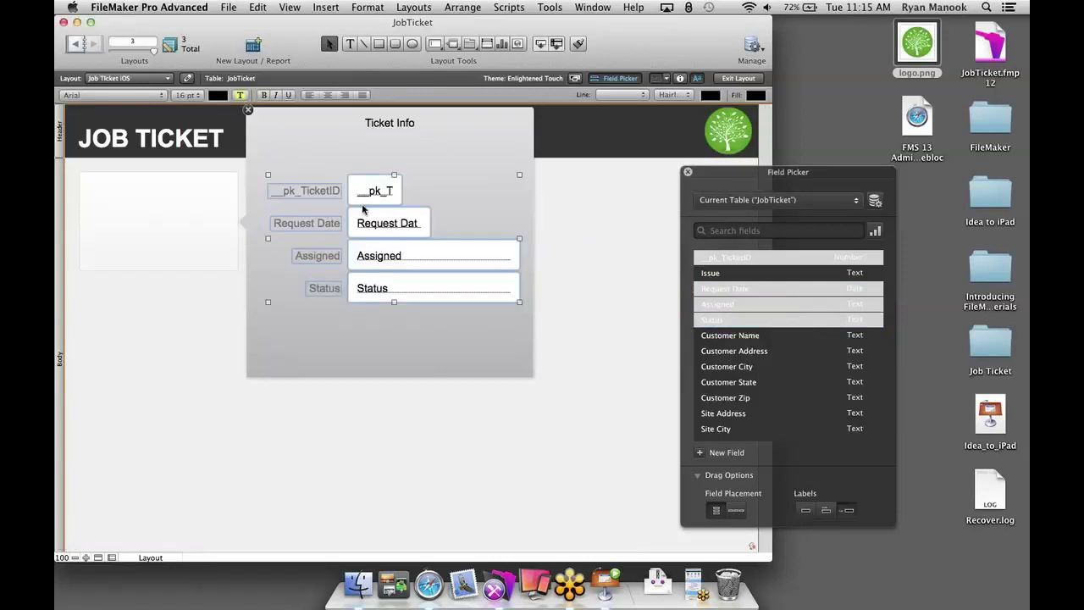
# Widen the Request Date and __pk_TicketID fields to match the others.
pyautogui.click(391, 185)
pyautogui.click(408, 218)
pyautogui.moveTo(430, 222); pyautogui.dragTo(519, 222)
pyautogui.click(402, 189)
pyautogui.moveTo(402, 188); pyautogui.dragTo(515, 191)
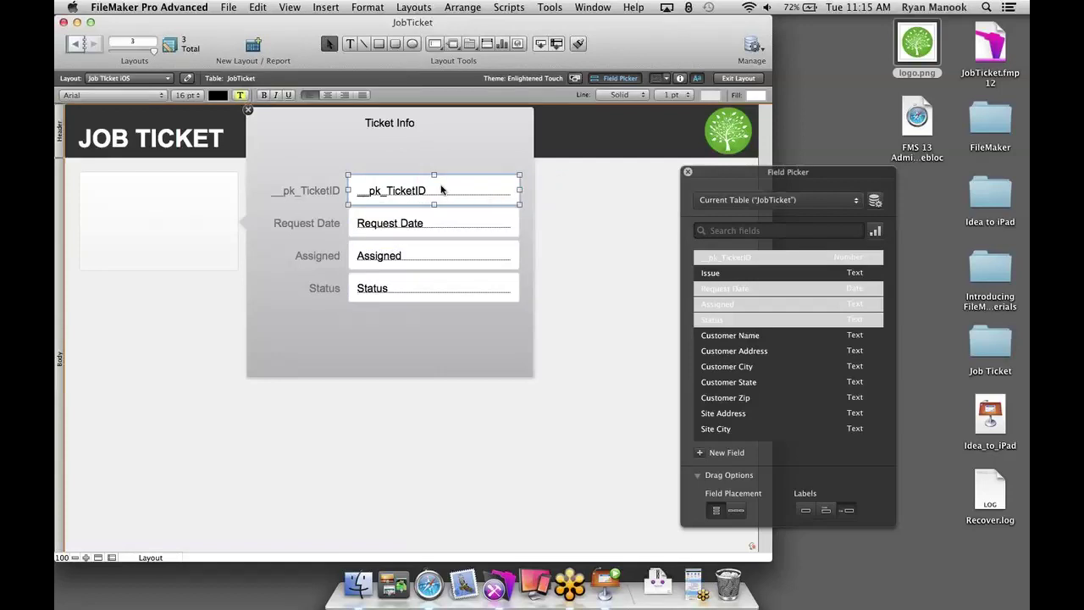
# Rename the __pk_TicketID label to 'Ticket' and open appearance settings for all four labels.
pyautogui.doubleClick(301, 190)
pyautogui.press('BackSpace')
pyautogui.write('Ticket')
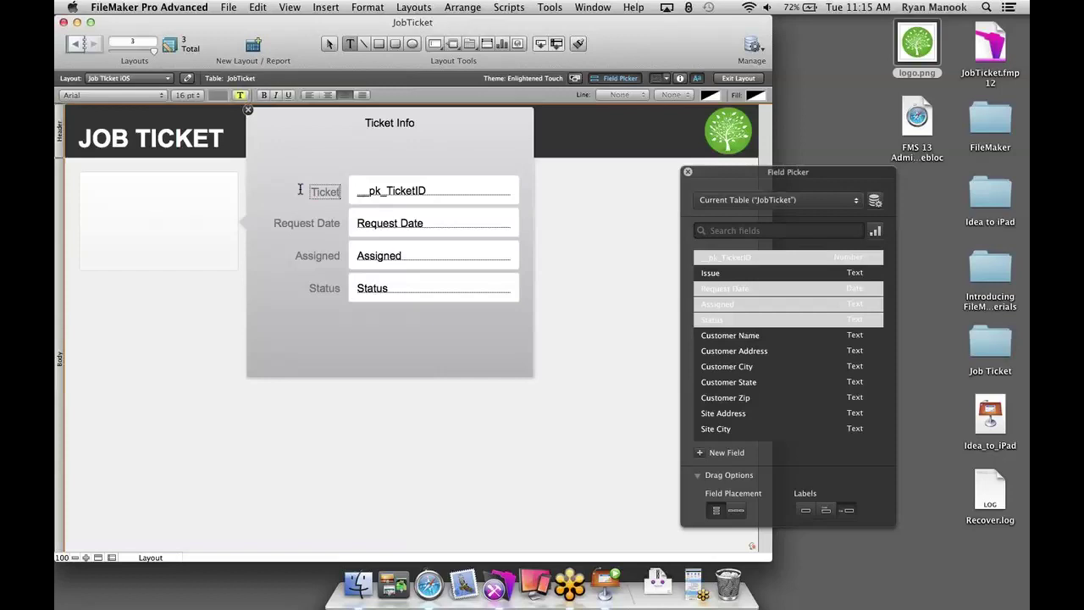
pyautogui.press('Escape')
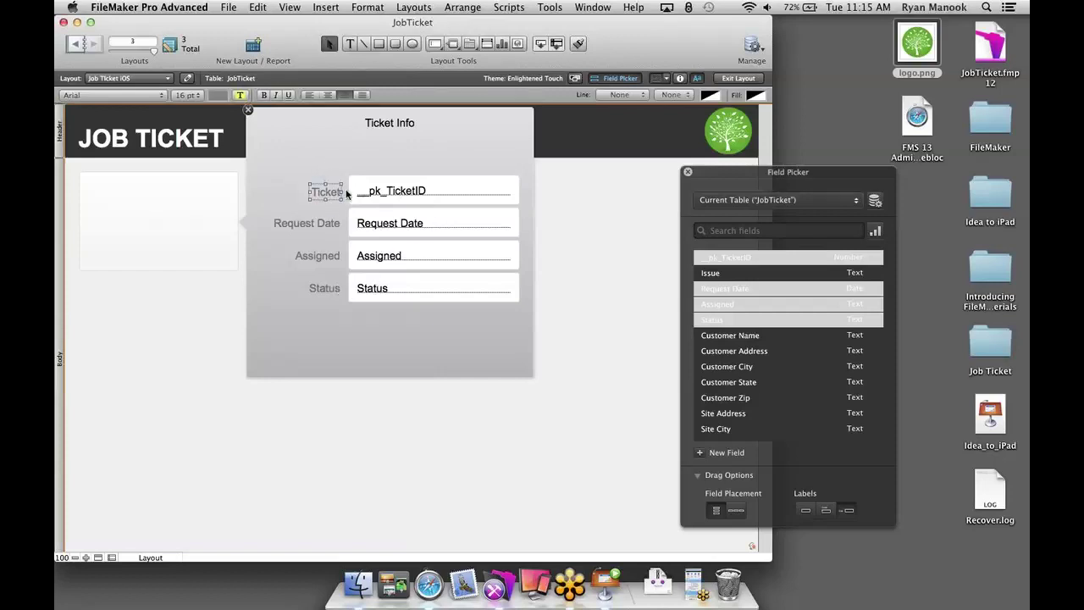
pyautogui.keyDown('shift'); pyautogui.click(314, 223); pyautogui.keyUp('shift')
pyautogui.keyDown('shift'); pyautogui.click(319, 256); pyautogui.keyUp('shift')
pyautogui.keyDown('shift'); pyautogui.click(322, 288); pyautogui.keyUp('shift')
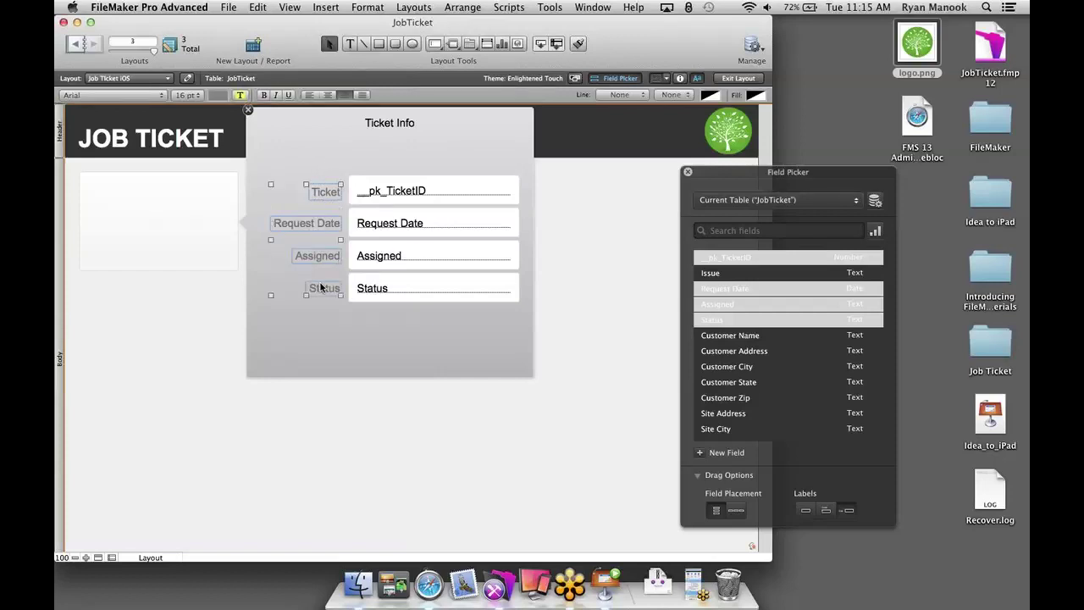
pyautogui.click(679, 78)
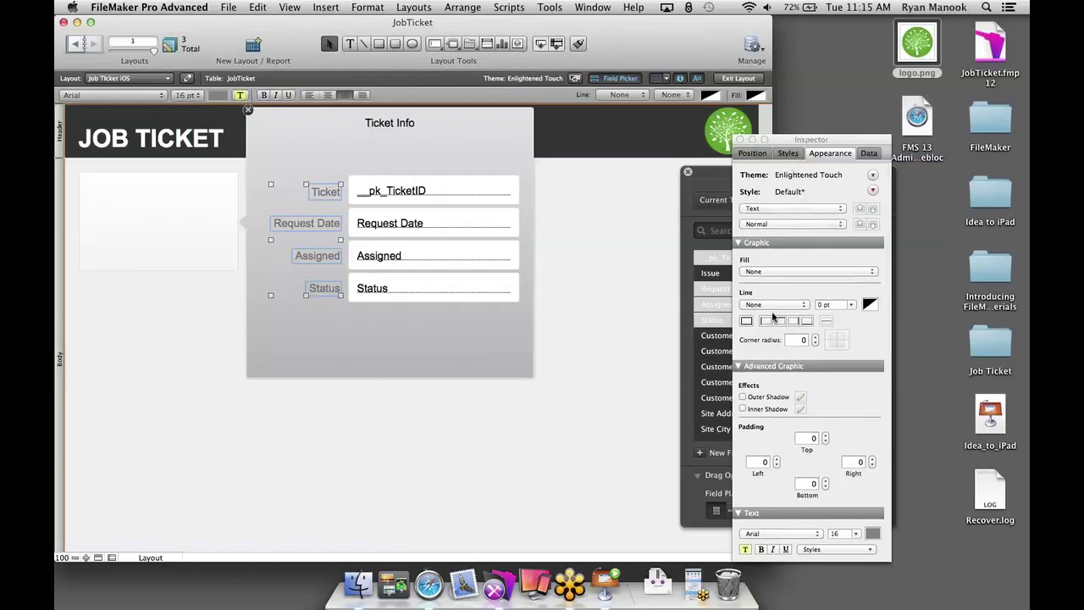
# Give the four labels a solid colour fill and make the Ticket label as tall as its field.
pyautogui.click(773, 271)
pyautogui.click(763, 280)
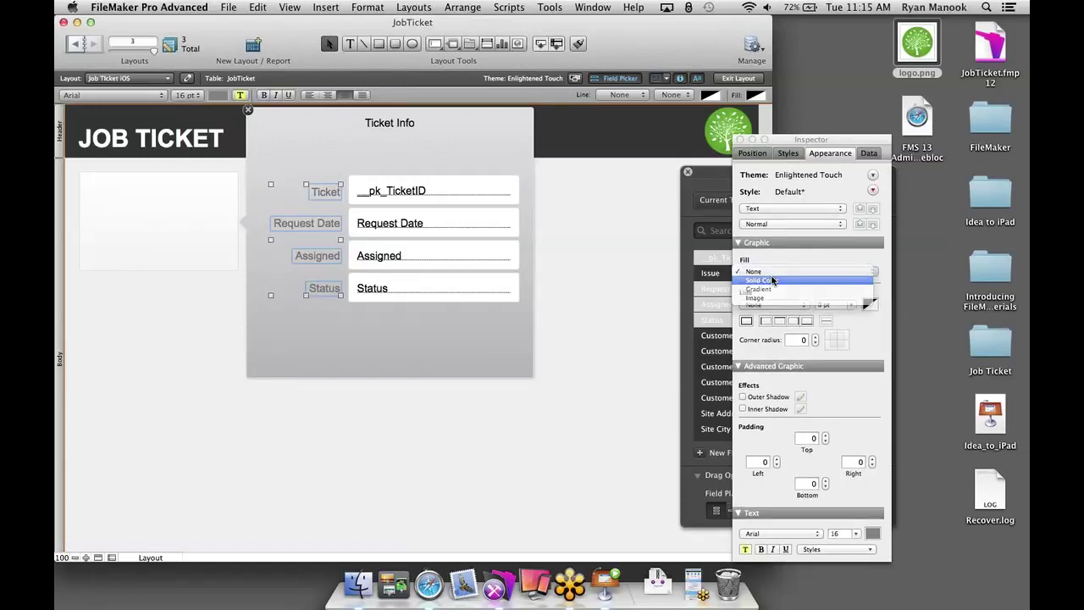
pyautogui.click(307, 174)
pyautogui.click(324, 188)
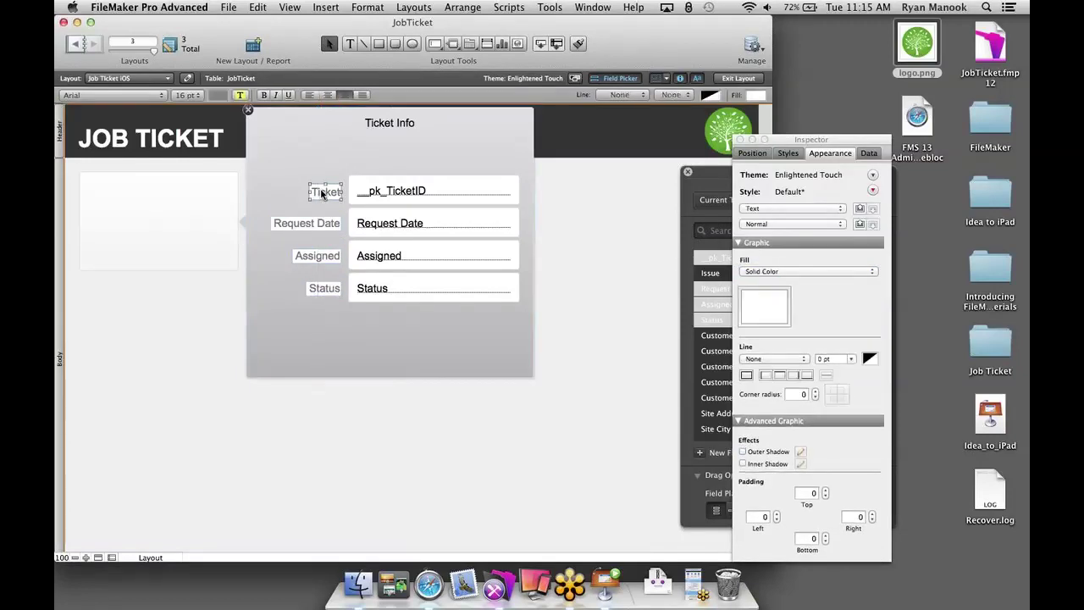
pyautogui.moveTo(324, 183); pyautogui.dragTo(264, 187)
# Resize the Request Date, Assigned and Status labels to match their field heights.
pyautogui.click(291, 226)
pyautogui.moveTo(305, 227); pyautogui.dragTo(265, 221)
pyautogui.click(318, 257)
pyautogui.moveTo(315, 263); pyautogui.dragTo(266, 252)
pyautogui.click(323, 294)
pyautogui.moveTo(323, 294); pyautogui.dragTo(265, 287)
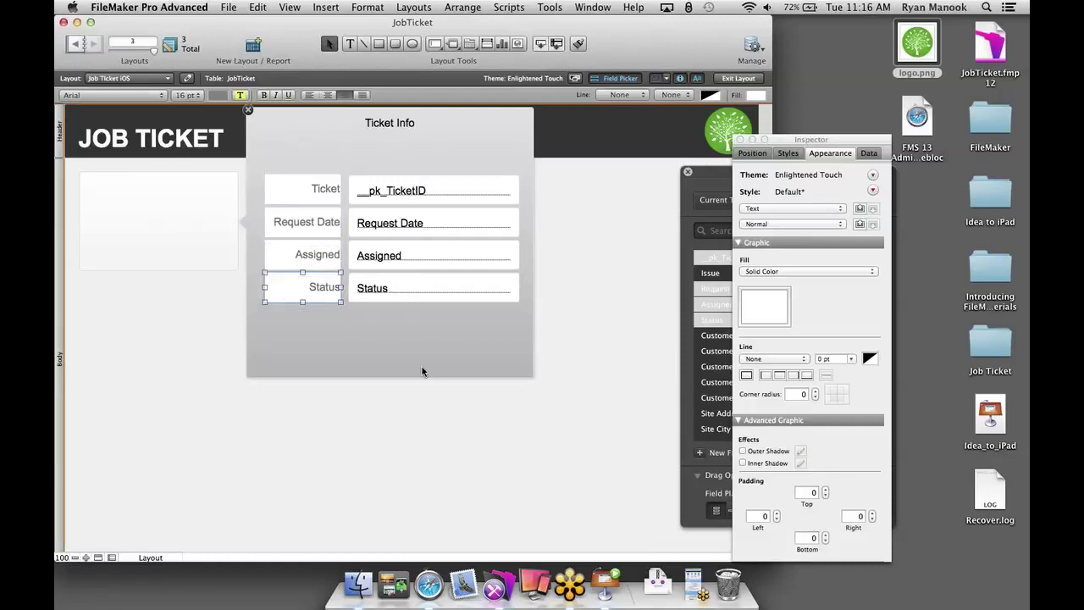
pyautogui.click(439, 297)
# Give the four fields corner radius 0 and dividing borders, and butt them against their labels.
pyautogui.keyDown('shift'); pyautogui.click(436, 258); pyautogui.keyUp('shift')
pyautogui.keyDown('shift'); pyautogui.click(443, 214); pyautogui.keyUp('shift')
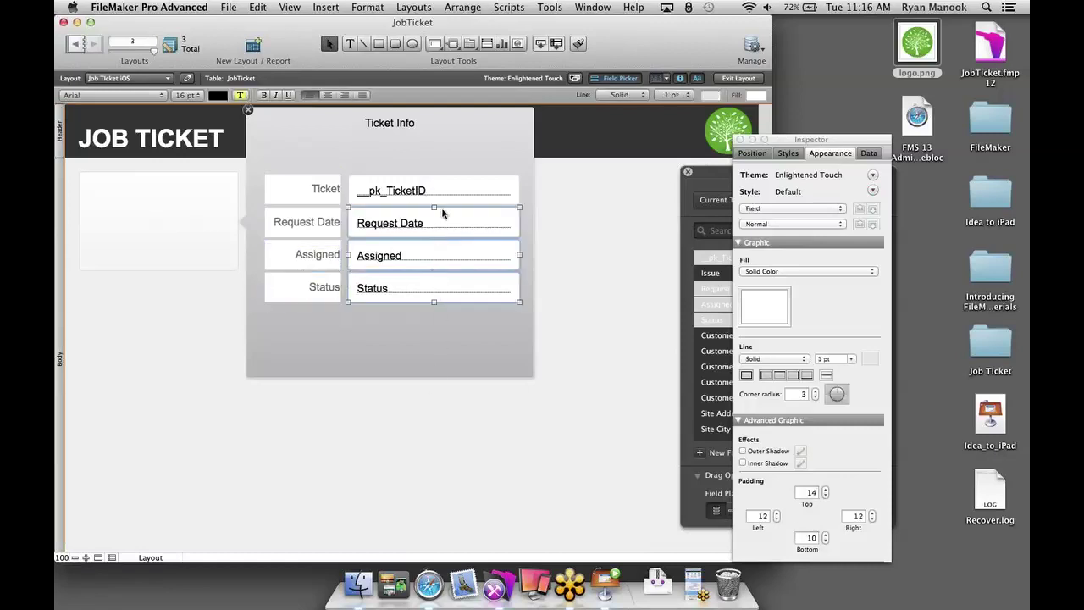
pyautogui.keyDown('shift'); pyautogui.click(450, 199); pyautogui.keyUp('shift')
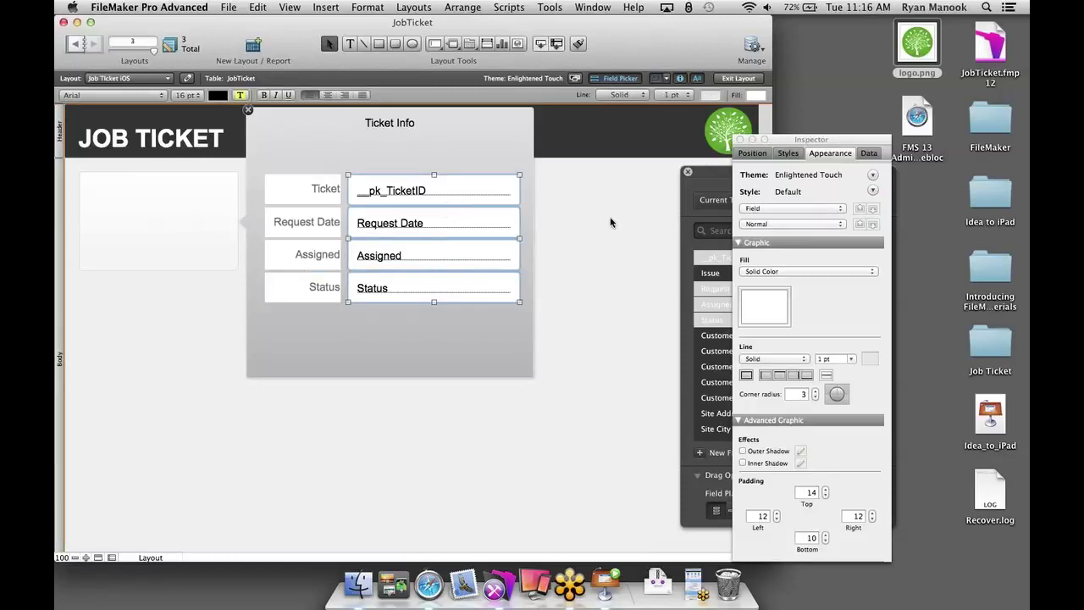
pyautogui.click(815, 398)
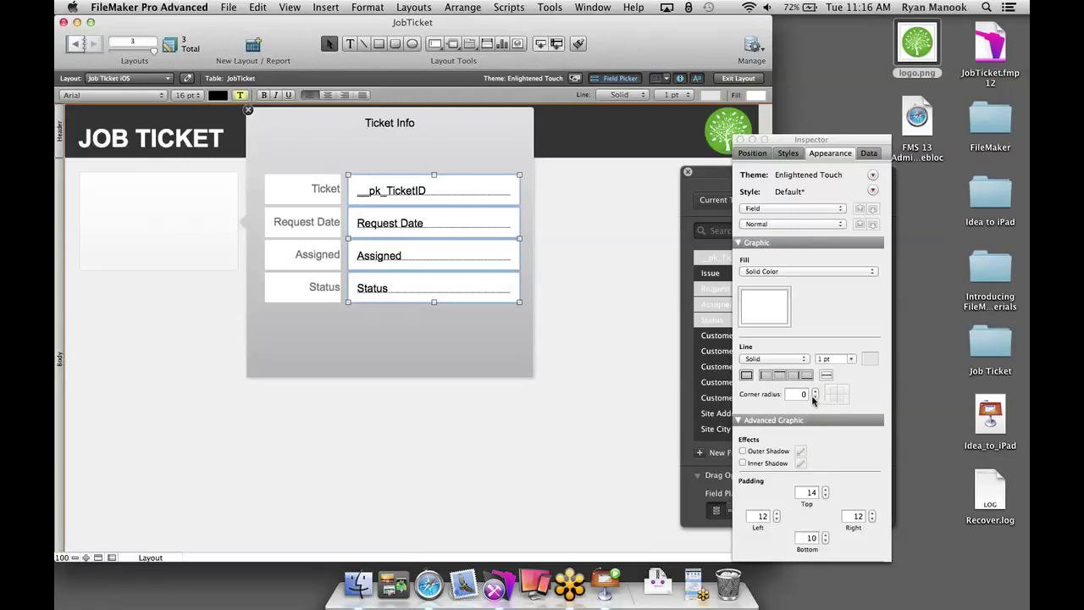
pyautogui.click(780, 375)
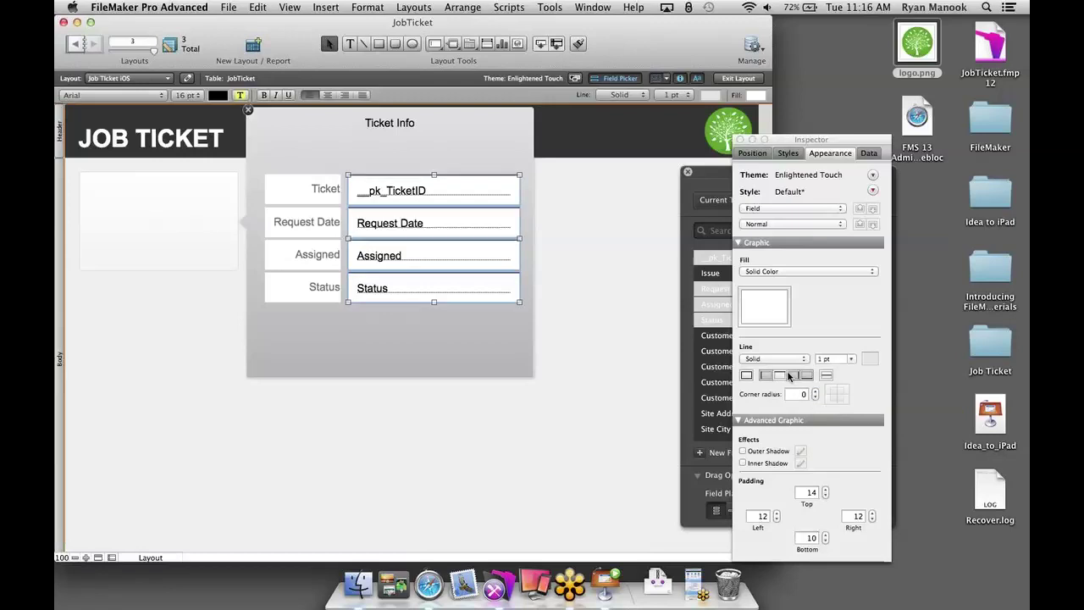
pyautogui.click(806, 375)
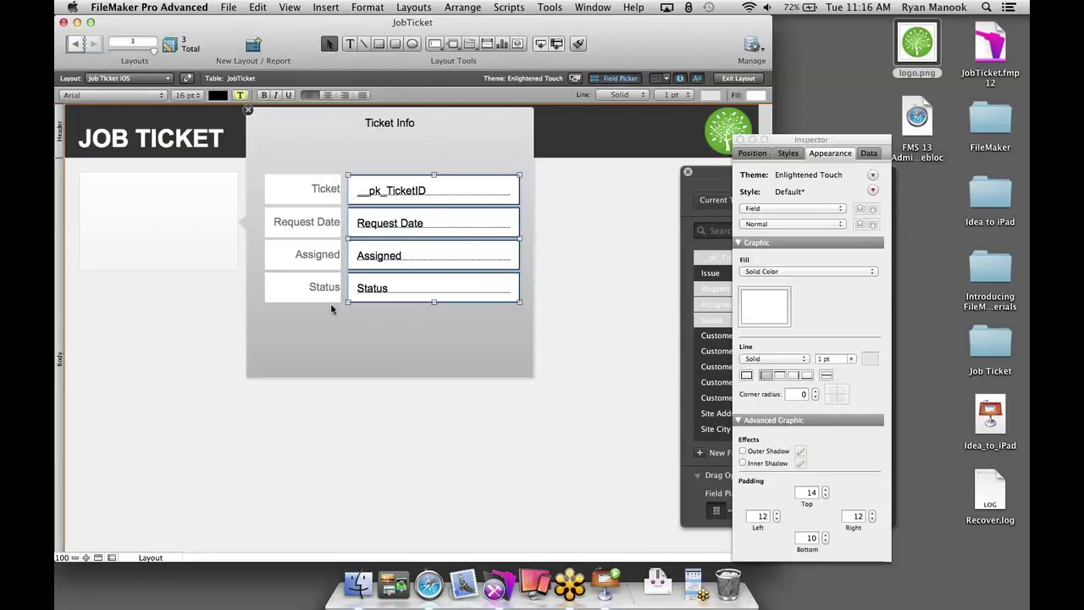
pyautogui.moveTo(377, 193); pyautogui.dragTo(370, 194)
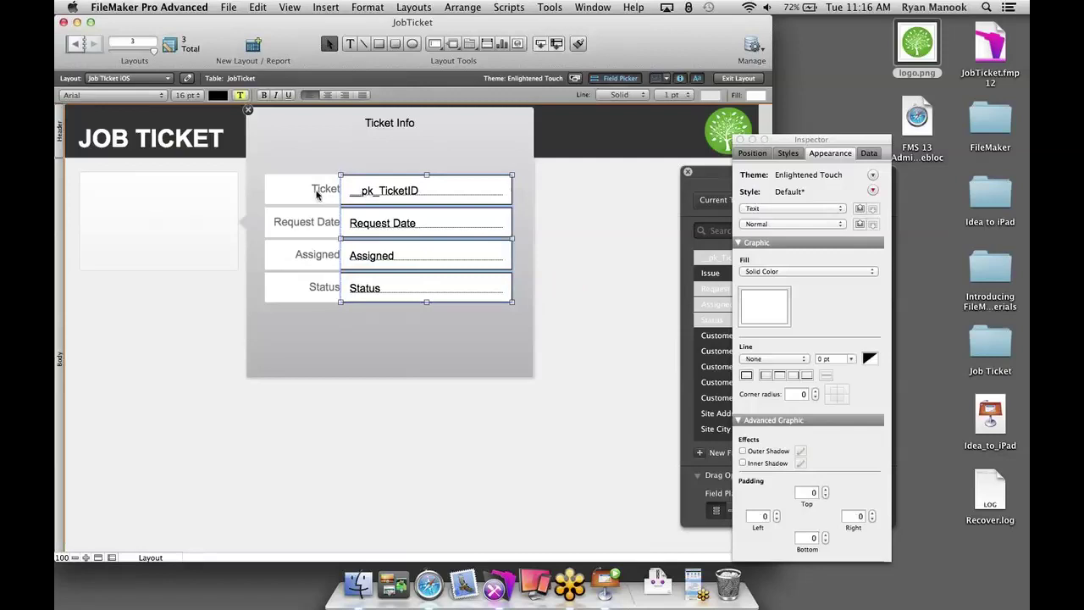
# Set right padding 4 on the Ticket, Request Date, Assigned and Status labels.
pyautogui.click(318, 203)
pyautogui.keyDown('shift'); pyautogui.click(320, 224); pyautogui.keyUp('shift')
pyautogui.keyDown('shift'); pyautogui.click(319, 252); pyautogui.keyUp('shift')
pyautogui.keyDown('shift'); pyautogui.click(315, 285); pyautogui.keyUp('shift')
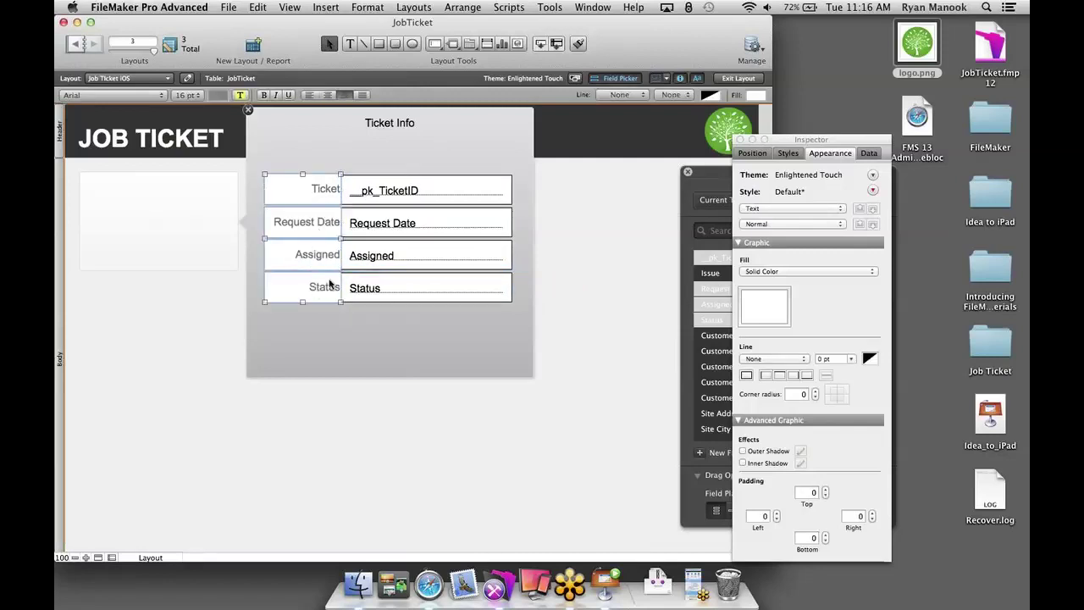
pyautogui.click(872, 513)
pyautogui.click(873, 514)
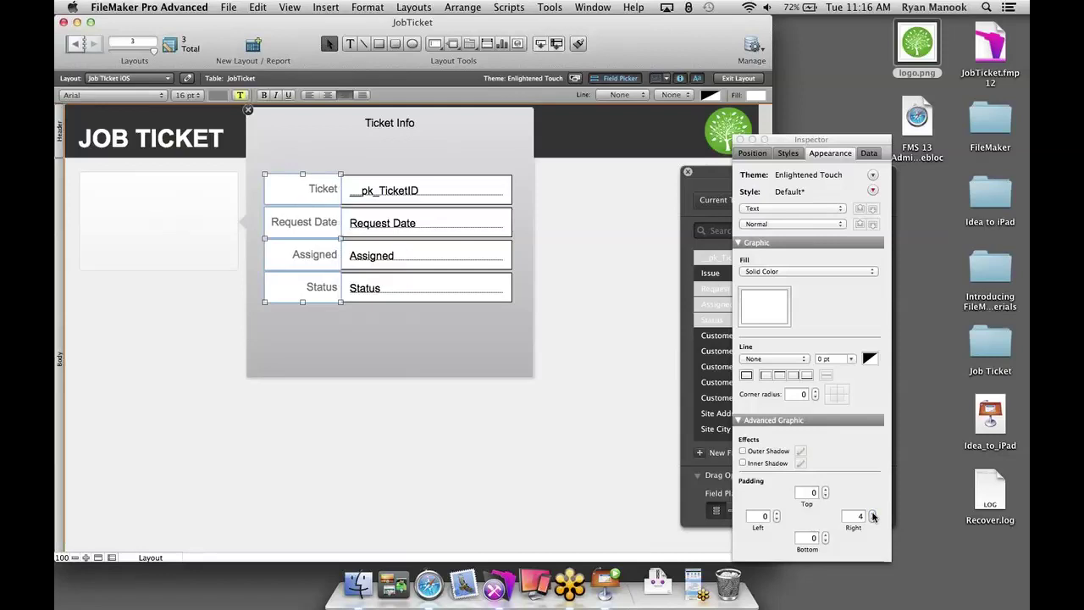
pyautogui.click(446, 327)
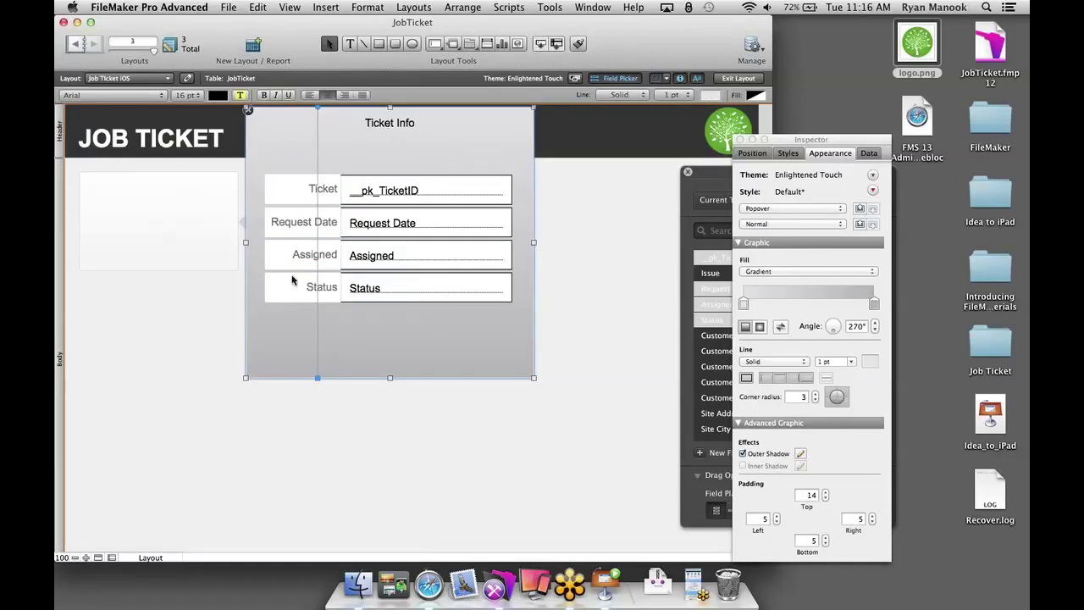
# Narrow the four fields and shrink the Ticket Info popover's width and height to fit.
pyautogui.click(505, 192)
pyautogui.keyDown('shift'); pyautogui.click(500, 222); pyautogui.keyUp('shift')
pyautogui.keyDown('shift'); pyautogui.click(497, 254); pyautogui.keyUp('shift')
pyautogui.keyDown('shift'); pyautogui.click(496, 286); pyautogui.keyUp('shift')
pyautogui.moveTo(511, 239)
pyautogui.mouseDown()
pyautogui.moveTo(484, 238)
pyautogui.moveTo(520, 244)
pyautogui.moveTo(501, 243)
pyautogui.mouseUp()
pyautogui.click(531, 182)
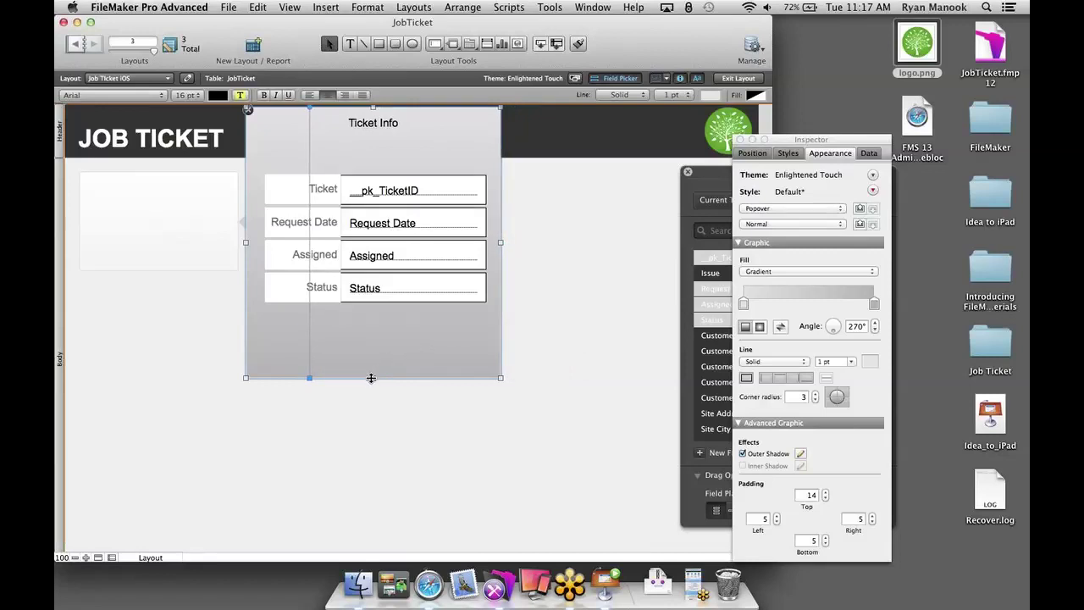
pyautogui.moveTo(373, 378); pyautogui.dragTo(373, 318)
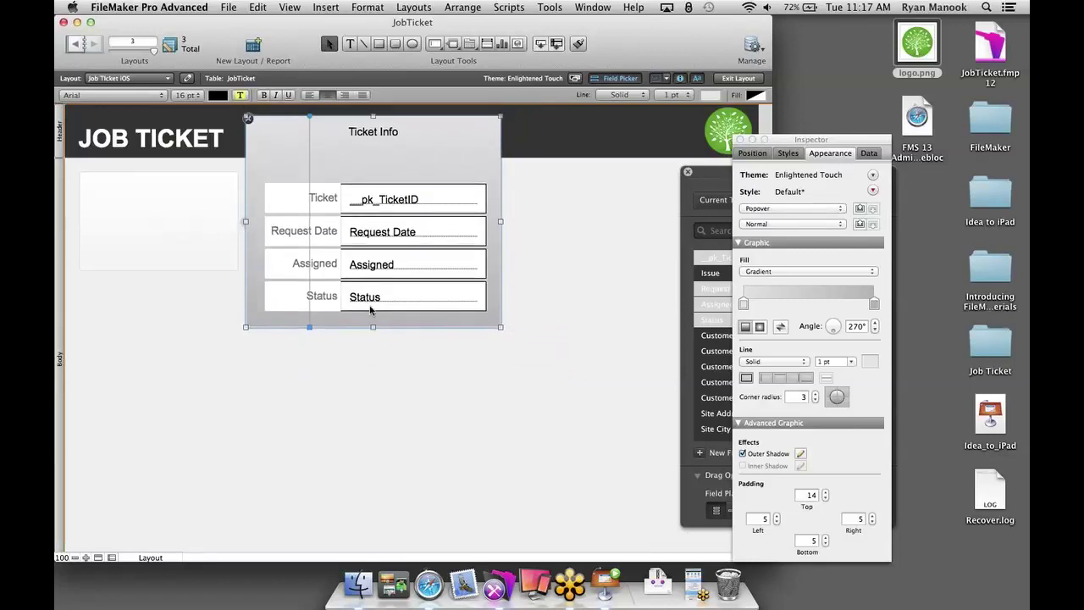
# Move all four label-and-field rows up closer beneath the popover title.
pyautogui.click(322, 196)
pyautogui.keyDown('shift'); pyautogui.click(326, 227); pyautogui.keyUp('shift')
pyautogui.keyDown('shift'); pyautogui.click(349, 235); pyautogui.keyUp('shift')
pyautogui.keyDown('shift'); pyautogui.click(320, 263); pyautogui.keyUp('shift')
pyautogui.keyDown('shift'); pyautogui.click(352, 265); pyautogui.keyUp('shift')
pyautogui.keyDown('shift'); pyautogui.click(324, 296); pyautogui.keyUp('shift')
pyautogui.keyDown('shift'); pyautogui.click(347, 296); pyautogui.keyUp('shift')
pyautogui.moveTo(374, 204); pyautogui.dragTo(373, 183)
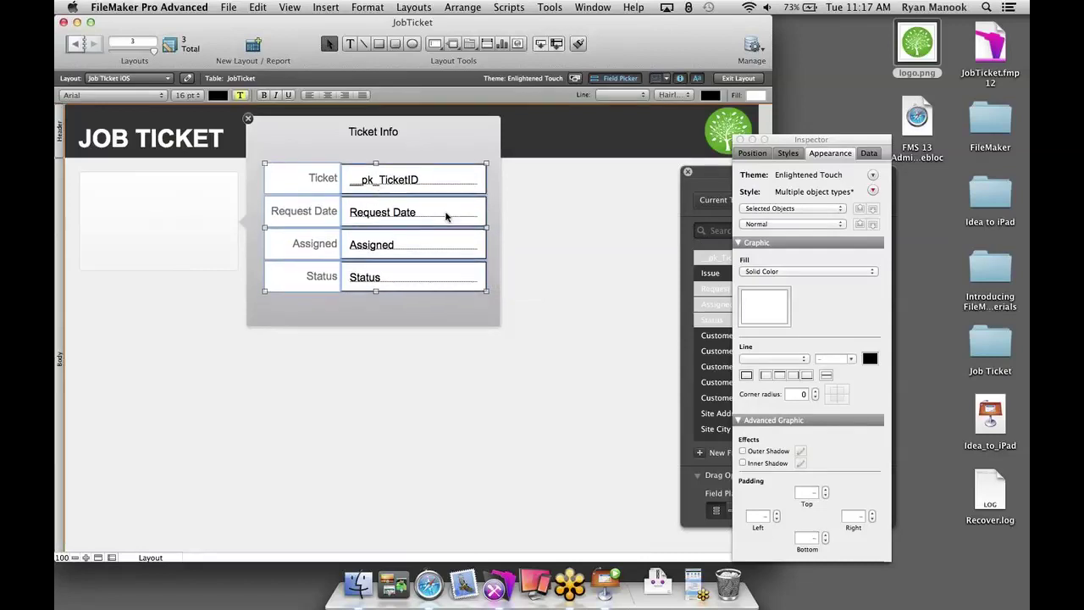
pyautogui.click(542, 234)
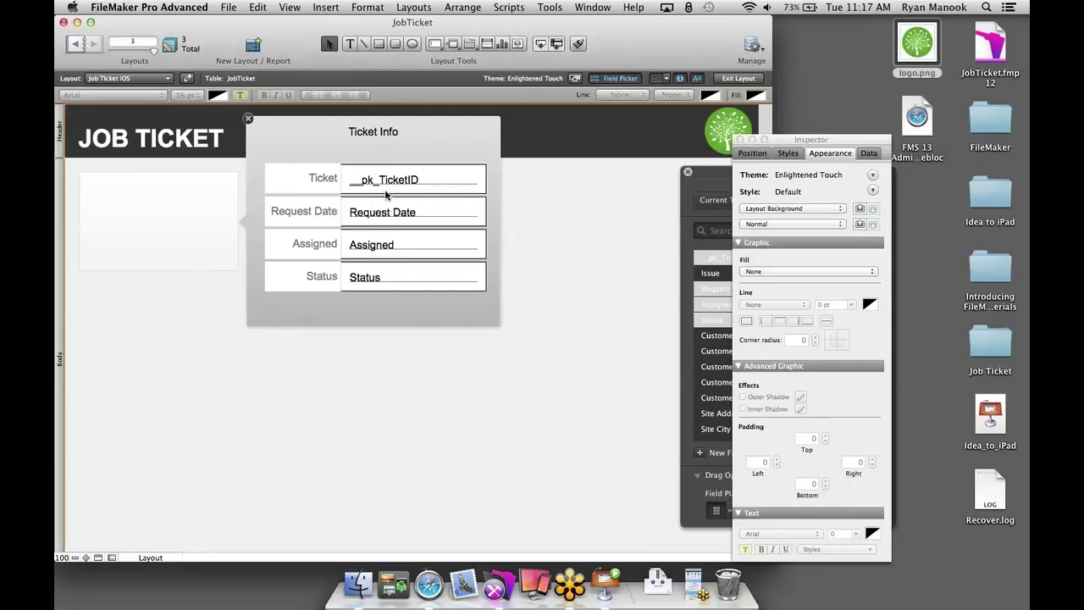
# Set the Assigned field's control style to Pop-up menu.
pyautogui.click(408, 246)
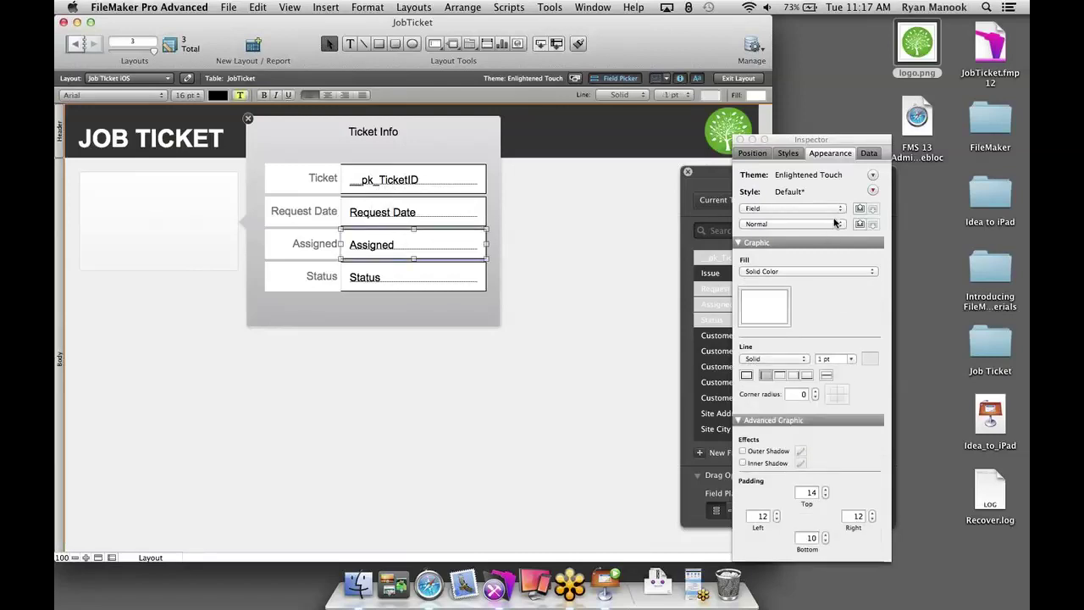
pyautogui.click(868, 153)
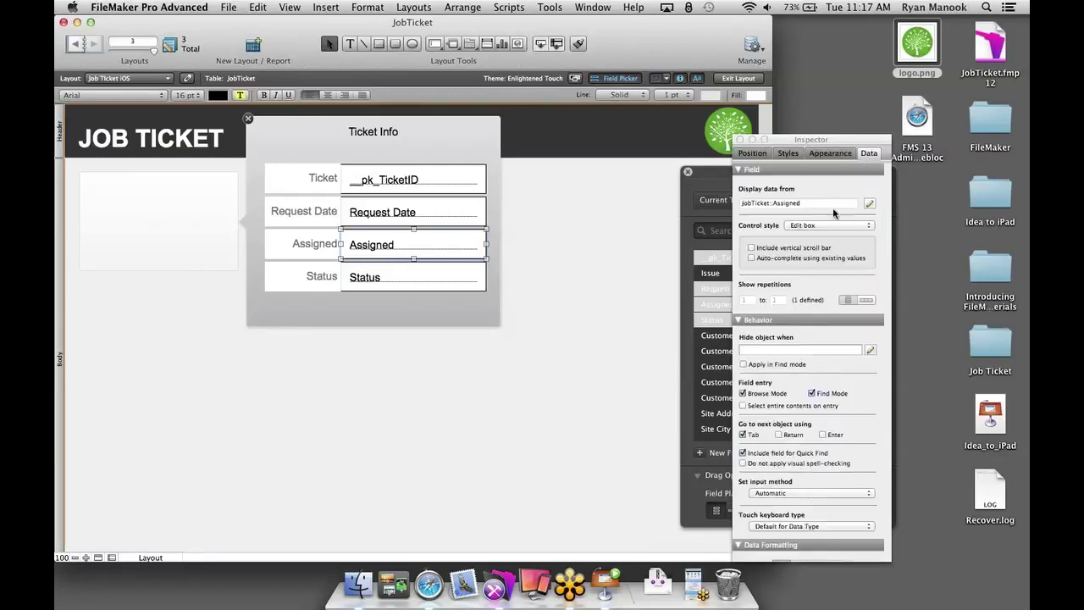
pyautogui.click(831, 223)
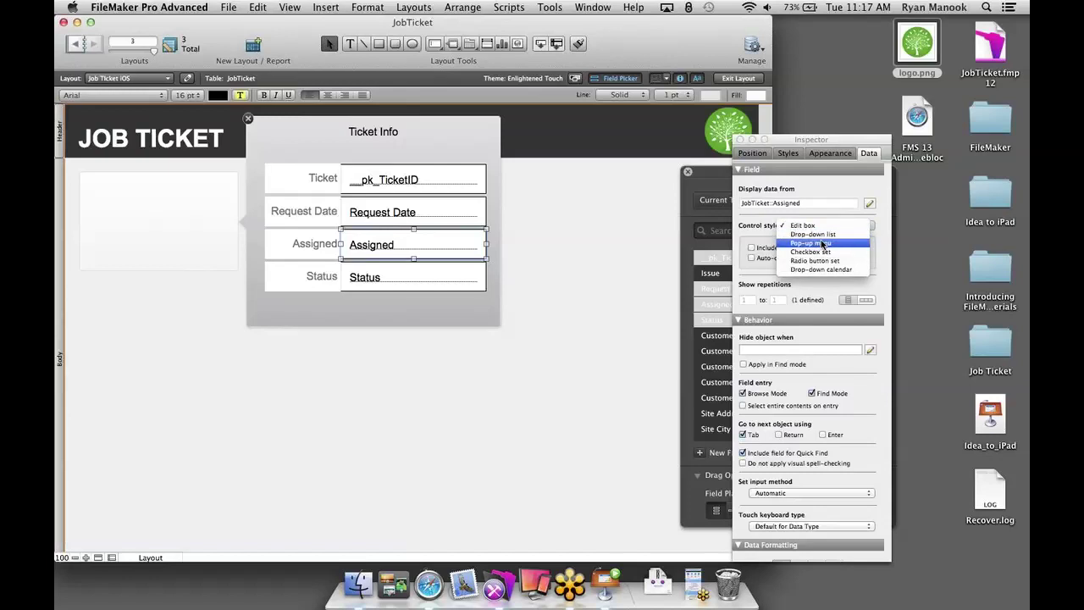
pyautogui.click(822, 244)
# Create an Employees custom value list containing five employee names, one per line.
pyautogui.click(863, 248)
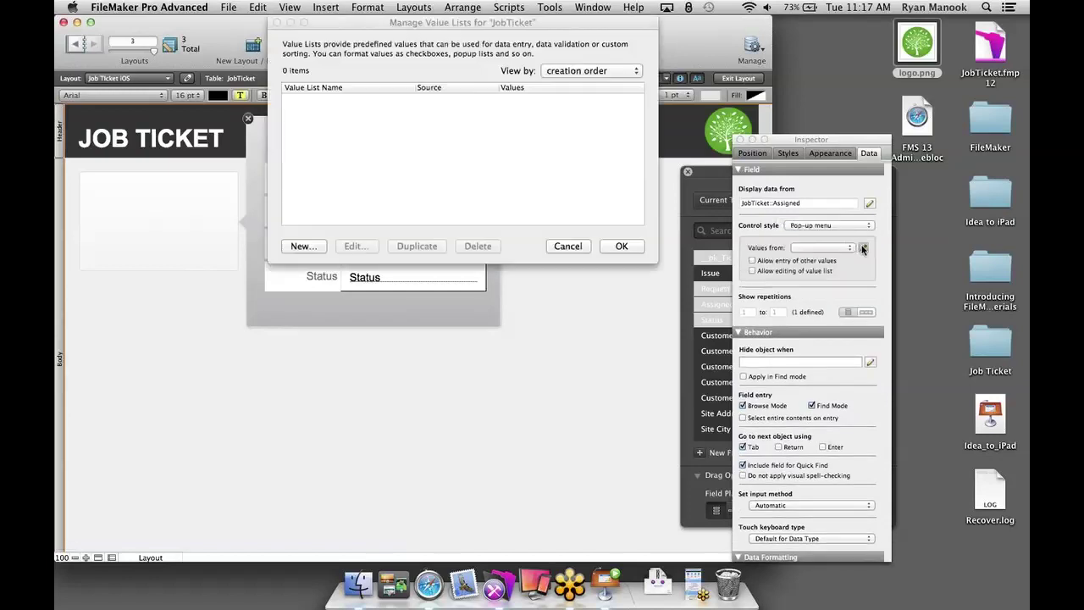
pyautogui.click(303, 246)
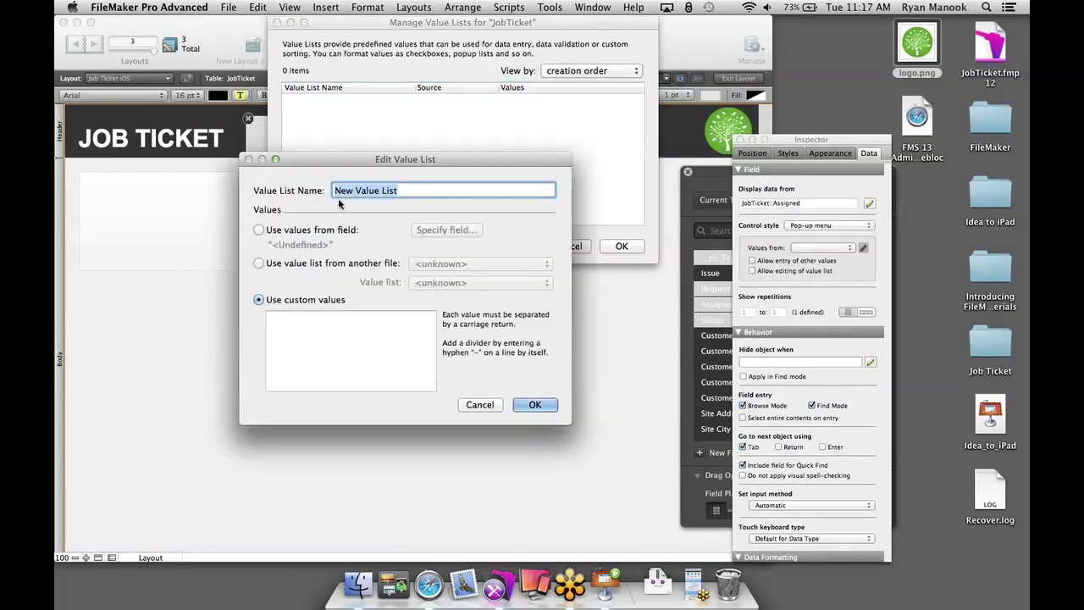
pyautogui.write('Employees')
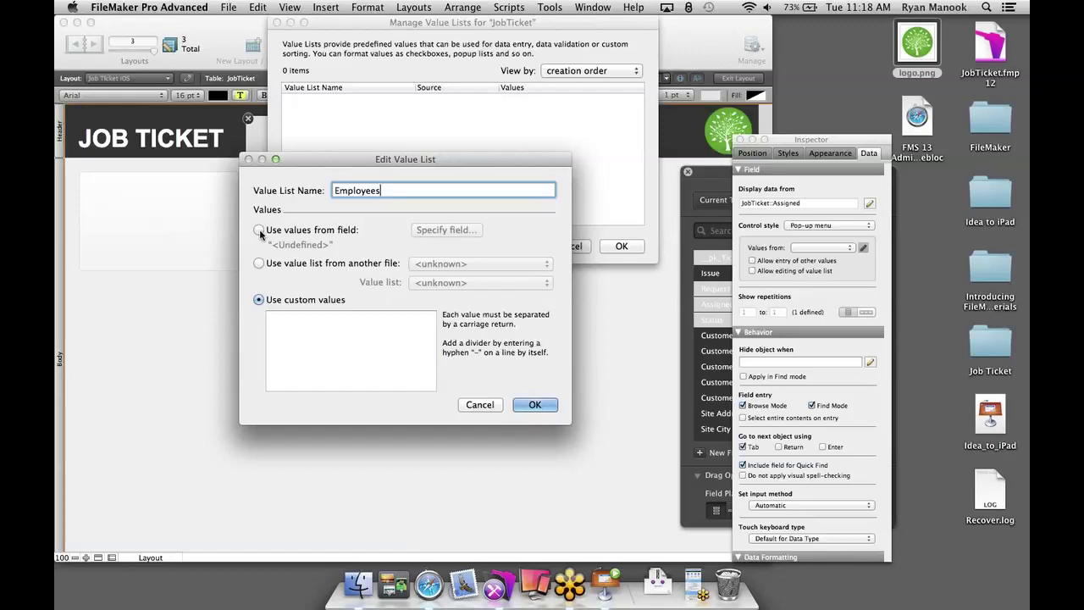
pyautogui.click(293, 339)
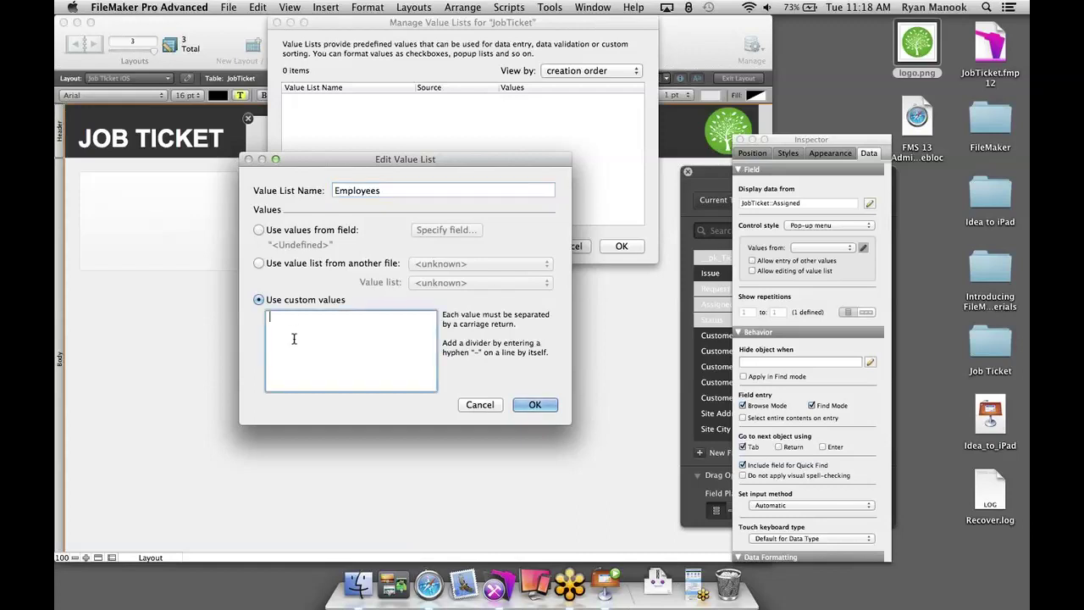
pyautogui.press('Return')
pyautogui.press('Return')
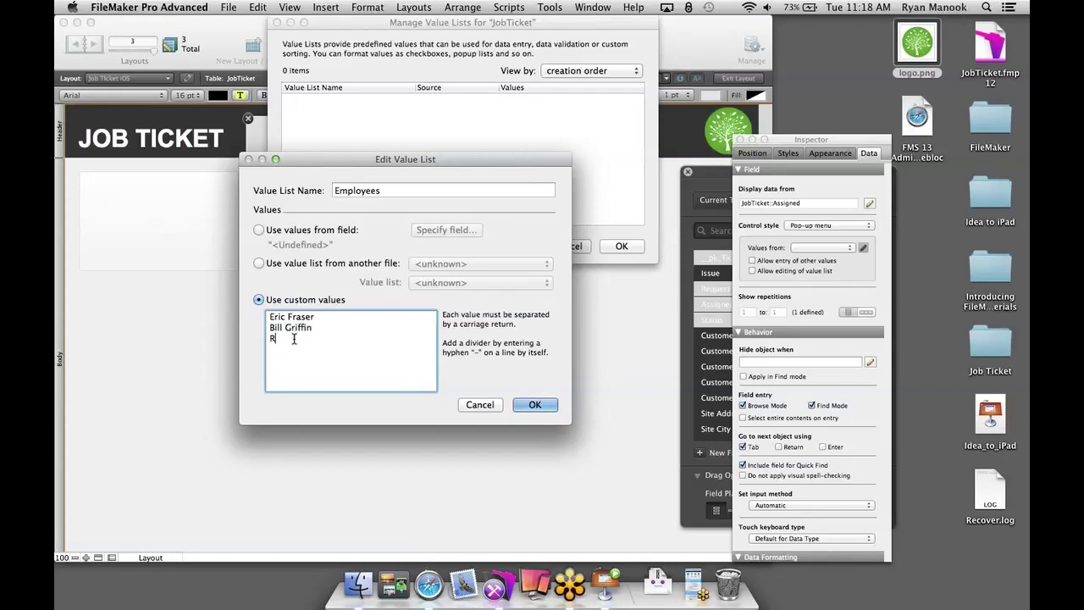
pyautogui.press('Return')
pyautogui.press('Return')
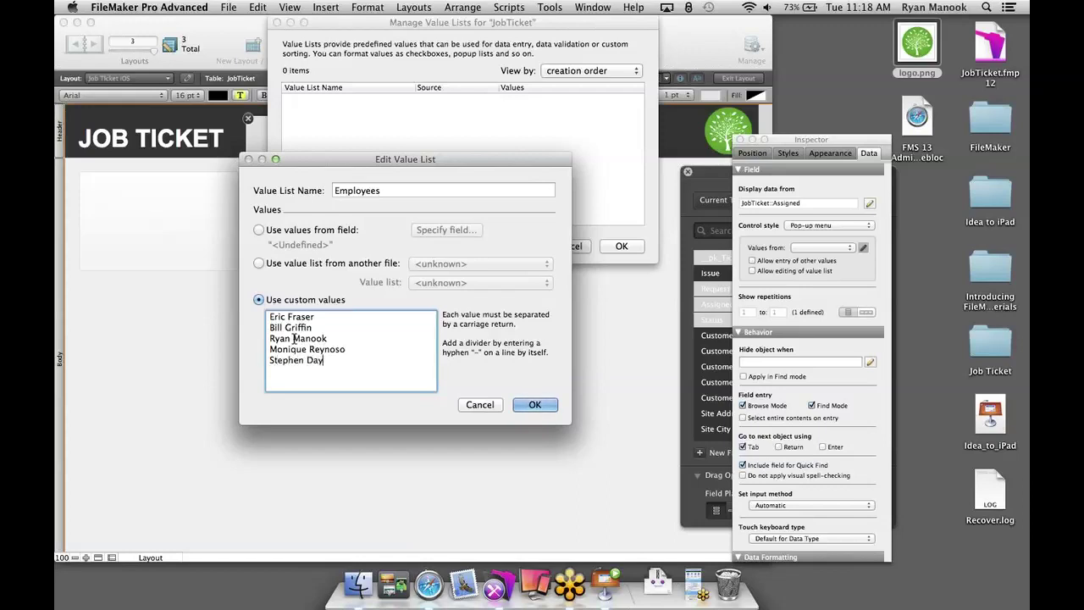
pyautogui.click(535, 405)
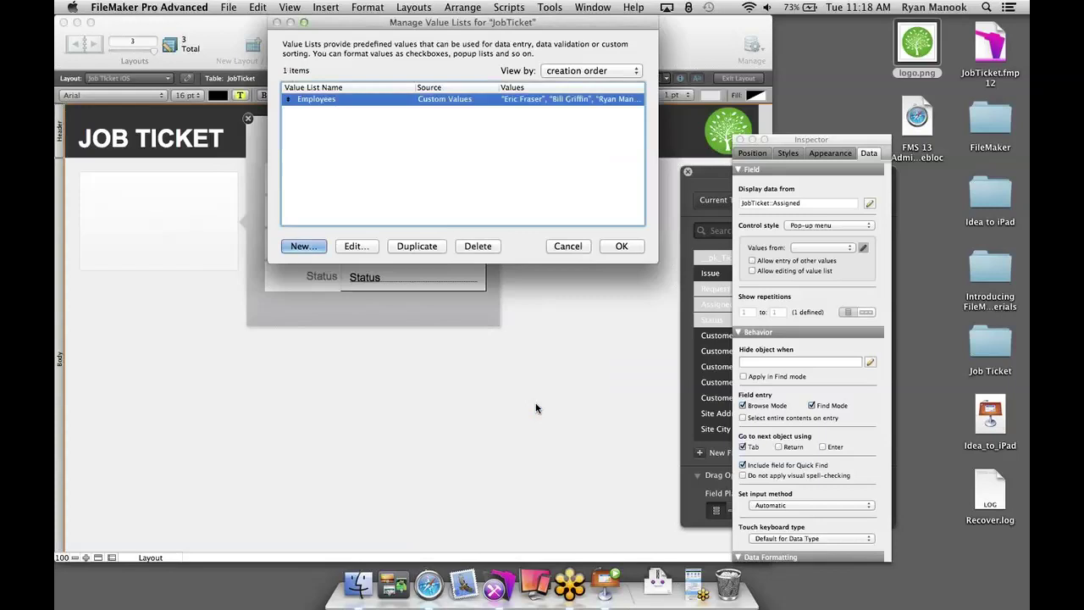
pyautogui.click(621, 246)
# Set the Status field's control style to Pop-up menu.
pyautogui.click(409, 282)
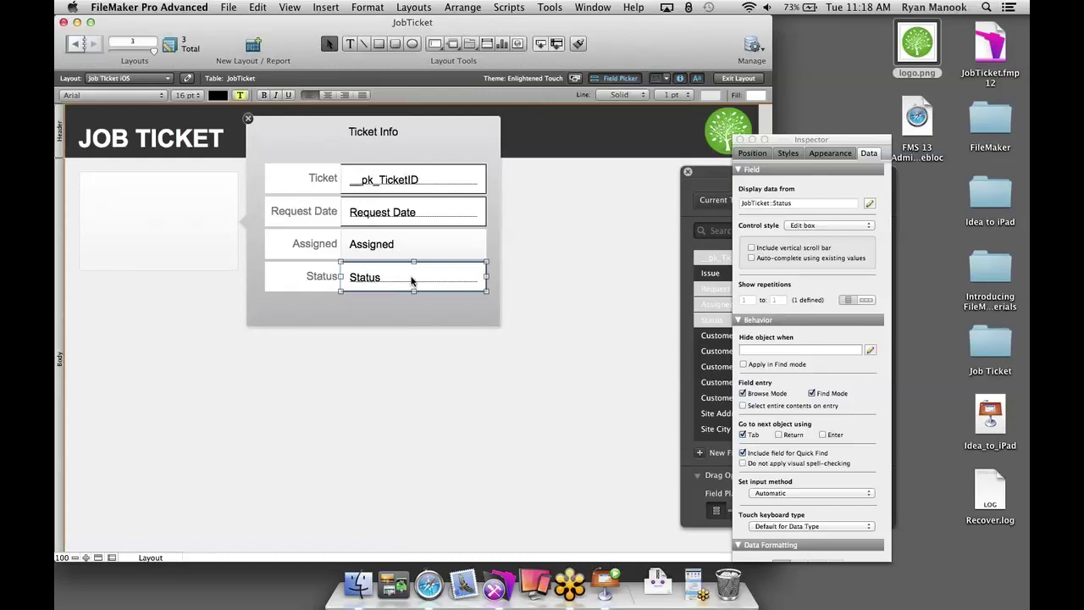
pyautogui.click(832, 226)
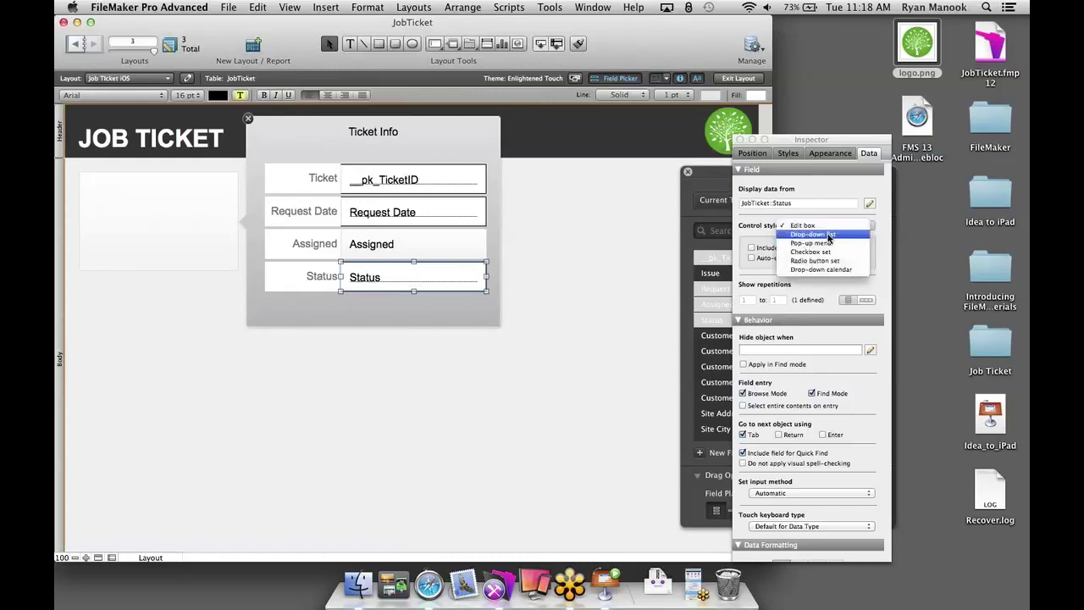
pyautogui.click(826, 244)
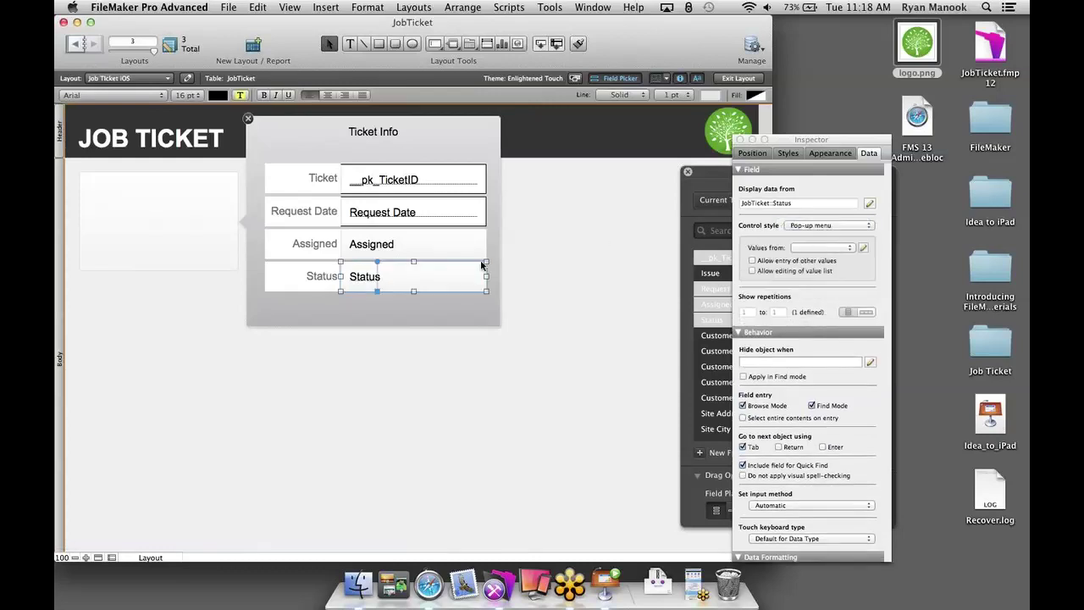
# Feed the Status pop-up from a new Status list: Open, Completed, Waiting for Customer.
pyautogui.click(863, 247)
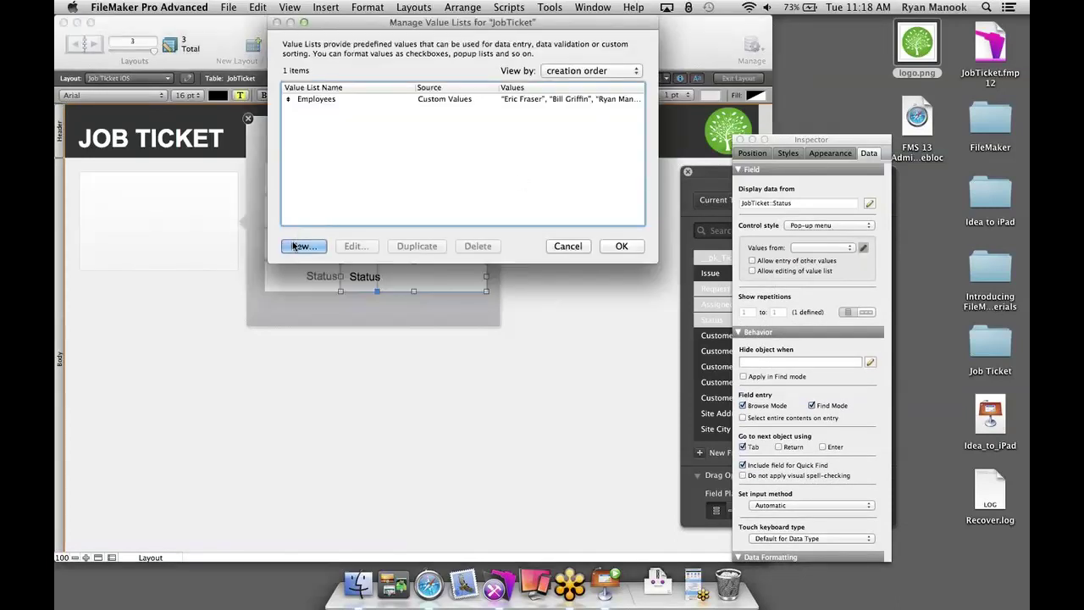
pyautogui.click(303, 245)
pyautogui.write('Status')
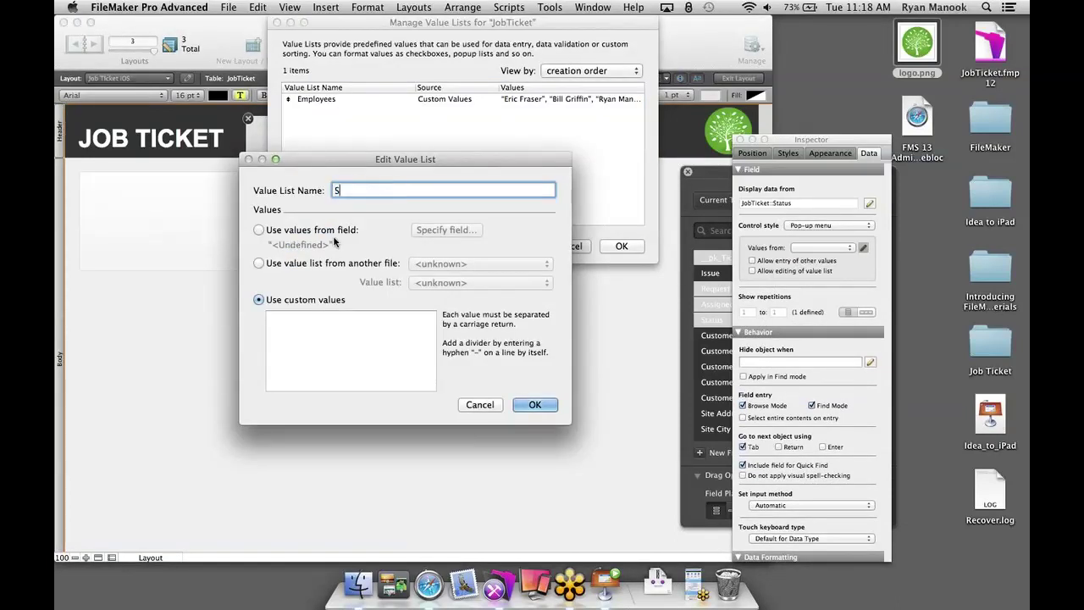
pyautogui.click(304, 318)
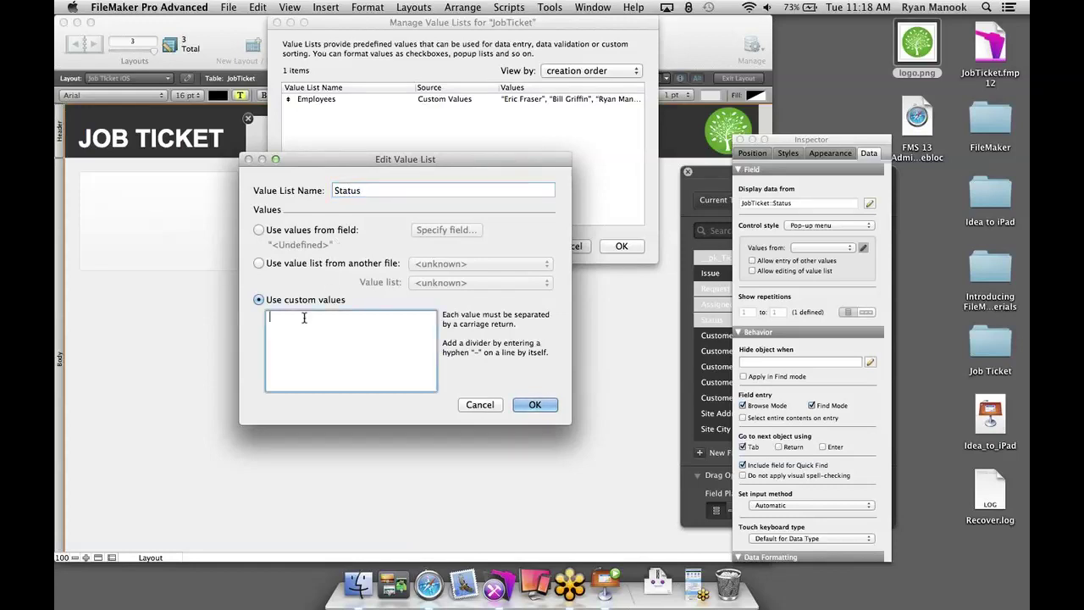
pyautogui.write('Open')
pyautogui.press('Return')
pyautogui.write('Completed')
pyautogui.press('Return')
pyautogui.write('Wa')
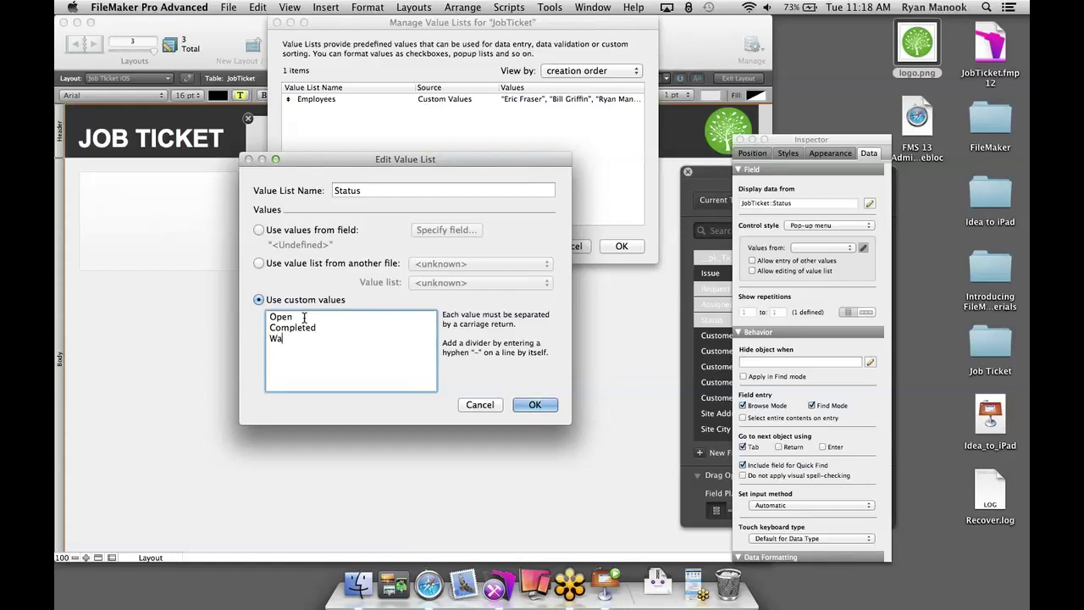
pyautogui.write('iting for Customer')
pyautogui.click(535, 404)
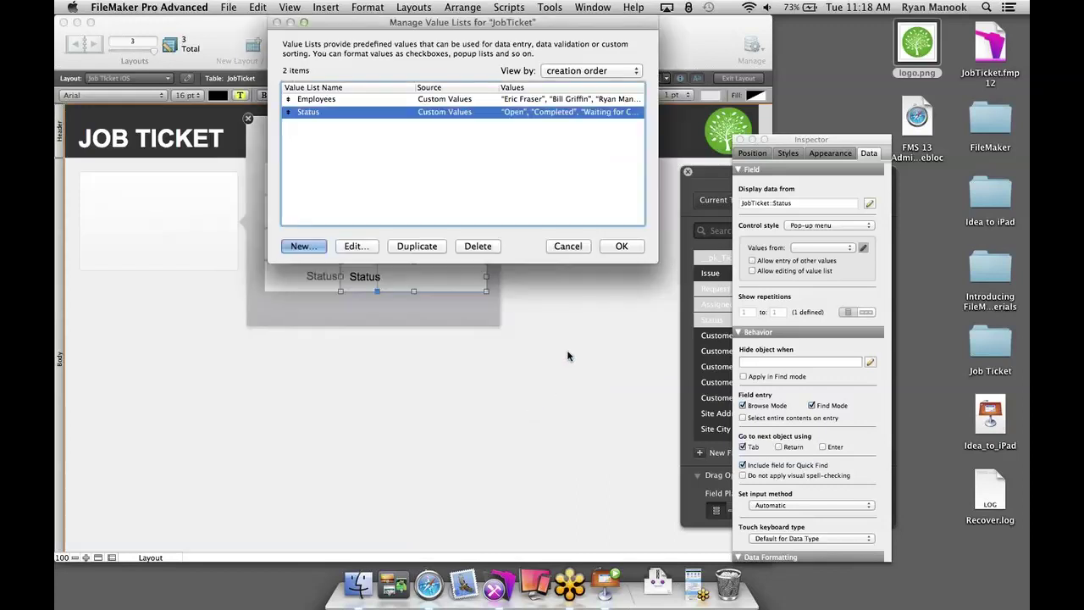
pyautogui.click(622, 245)
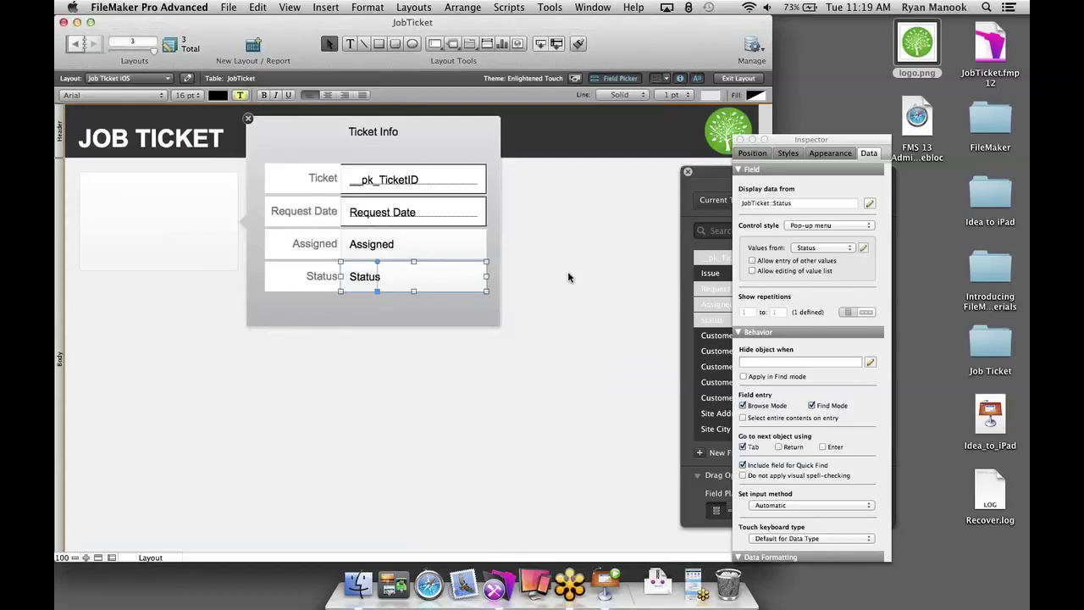
# Stretch the left blank panel downward, leftward and upward, then close the Ticket Info popover.
pyautogui.click(164, 223)
pyautogui.moveTo(158, 271); pyautogui.dragTo(155, 299)
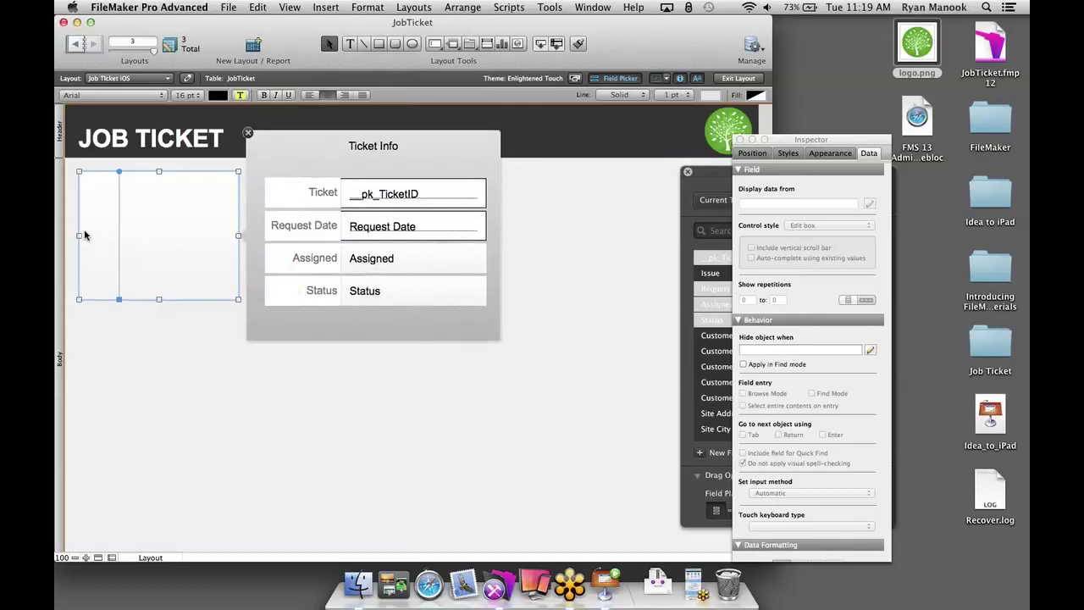
pyautogui.moveTo(77, 235); pyautogui.dragTo(68, 235)
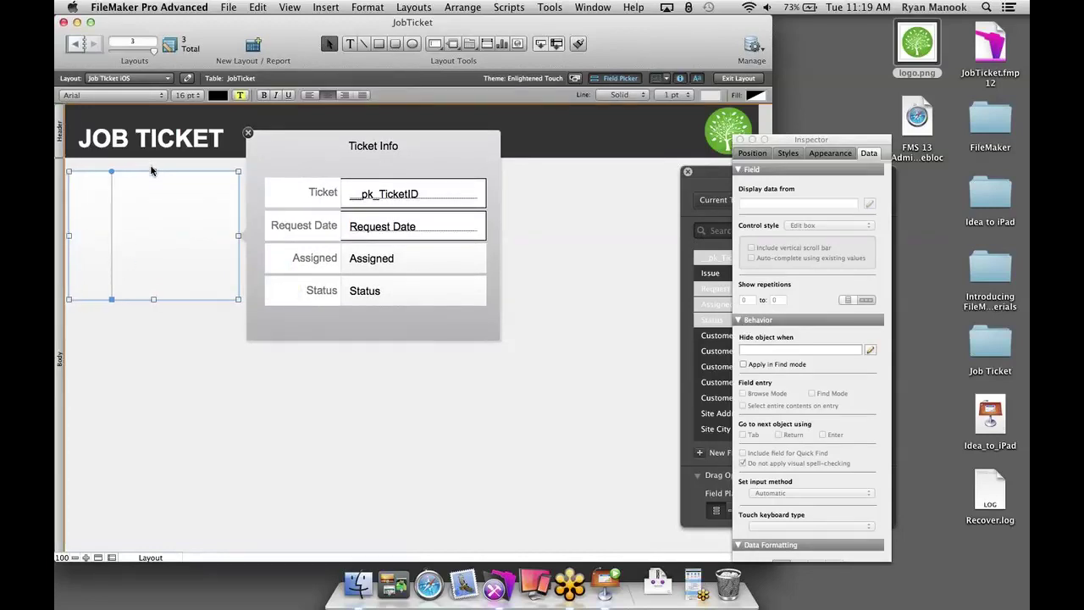
pyautogui.moveTo(153, 171); pyautogui.dragTo(153, 163)
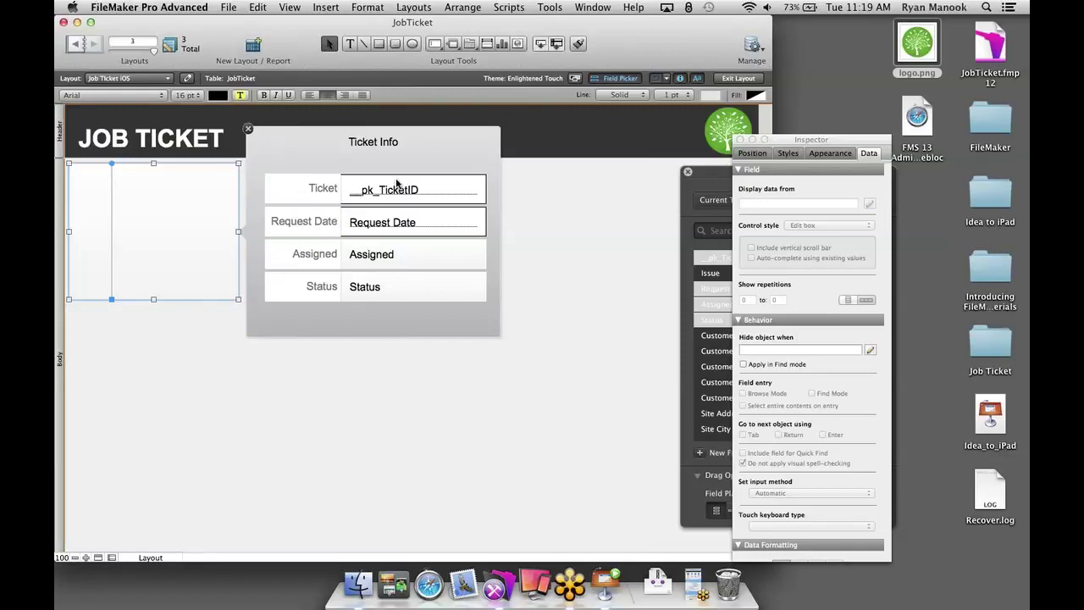
pyautogui.click(247, 130)
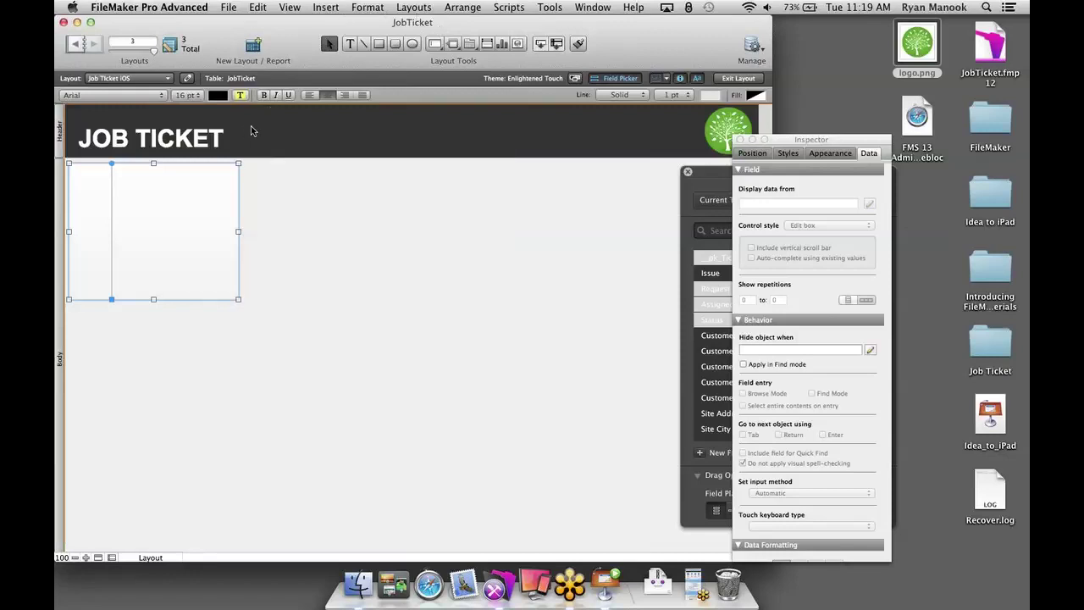
# Insert a __pk_TicketID merge field and position it inside the left panel.
pyautogui.click(327, 7)
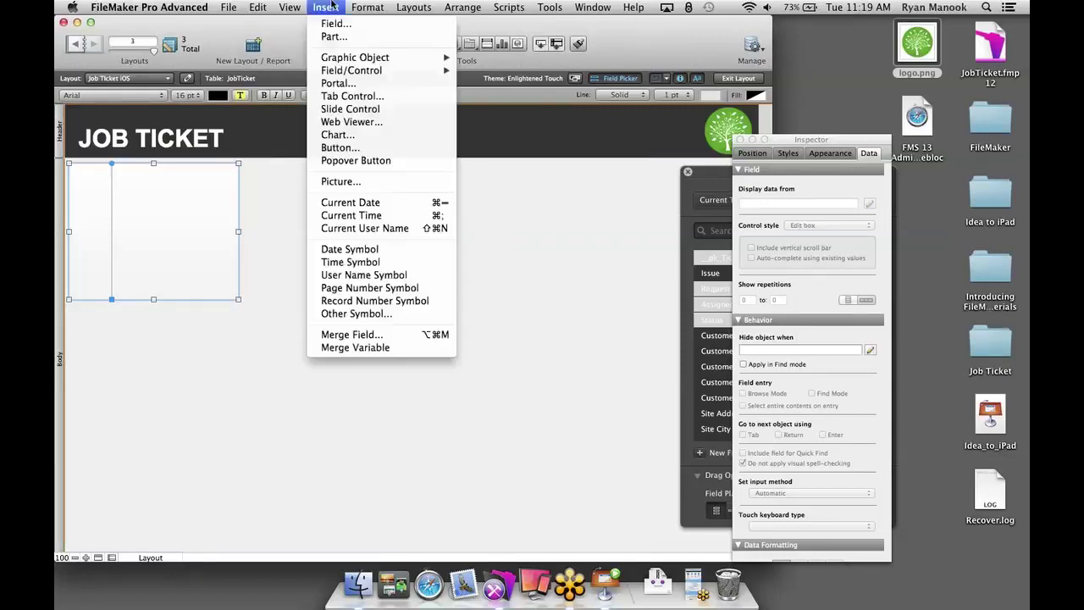
pyautogui.click(337, 337)
pyautogui.scroll(-5, 406, 222)
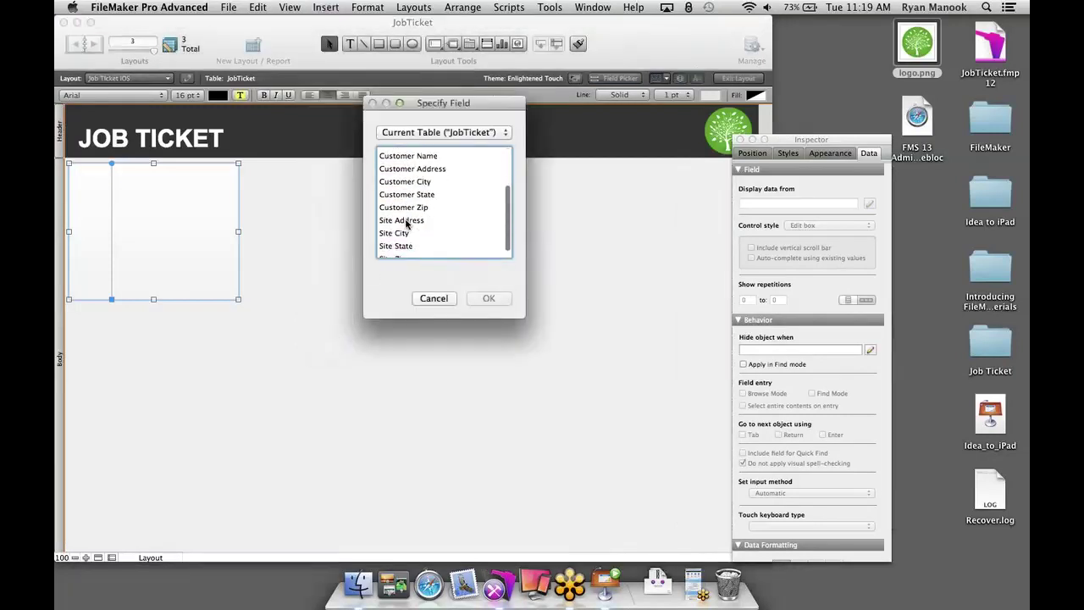
pyautogui.scroll(5, 407, 223)
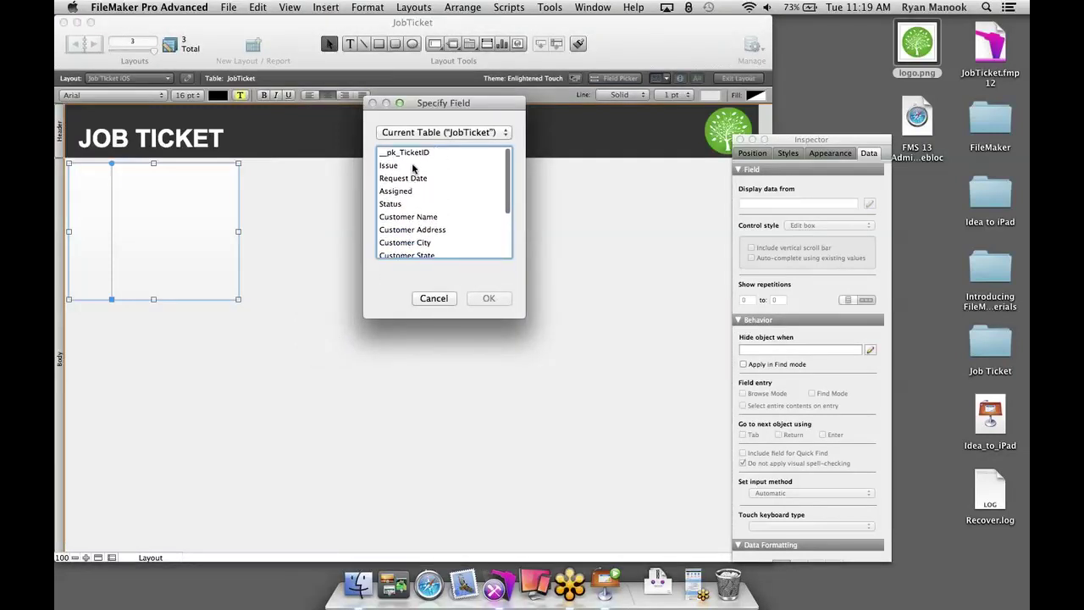
pyautogui.click(414, 153)
pyautogui.click(487, 298)
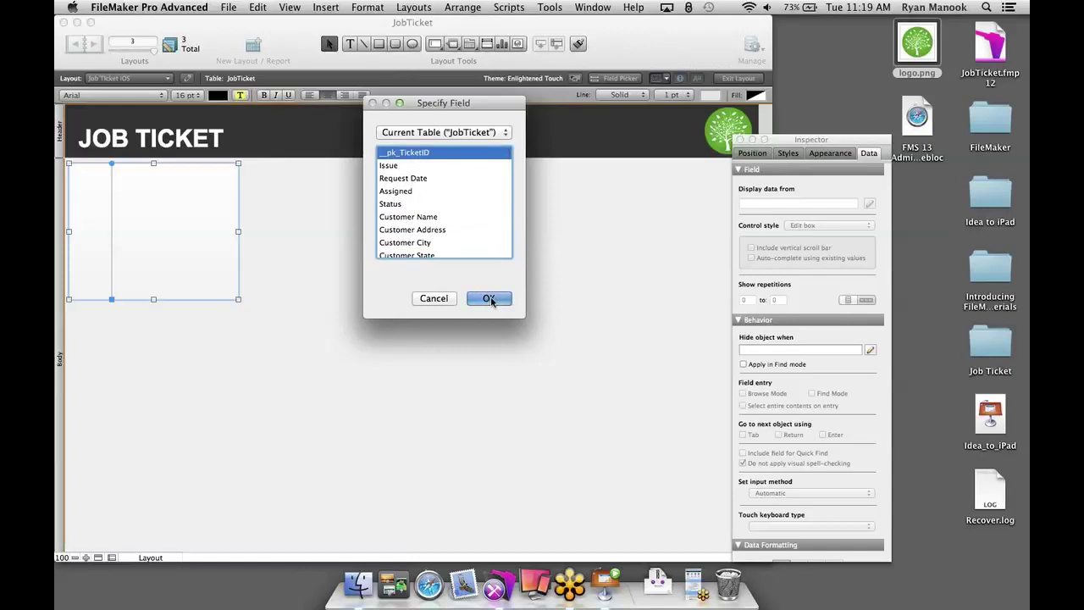
pyautogui.click(288, 232)
pyautogui.moveTo(242, 220); pyautogui.dragTo(176, 214)
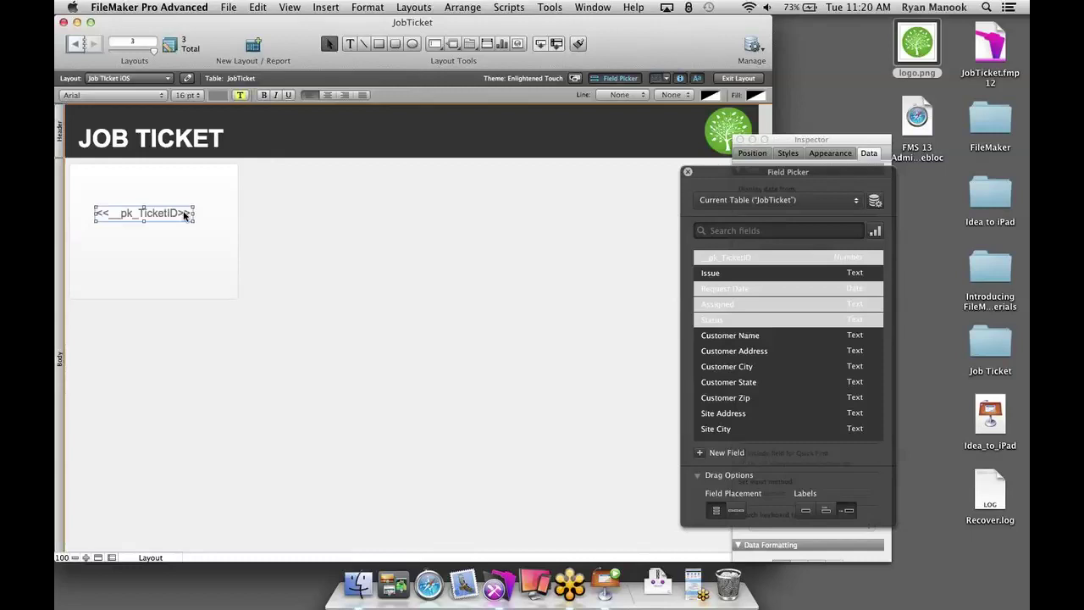
pyautogui.moveTo(180, 215); pyautogui.dragTo(178, 217)
# Add a 'Ticket' text label above the ticket ID merge field.
pyautogui.click(349, 43)
pyautogui.click(289, 217)
pyautogui.write('Ticket:')
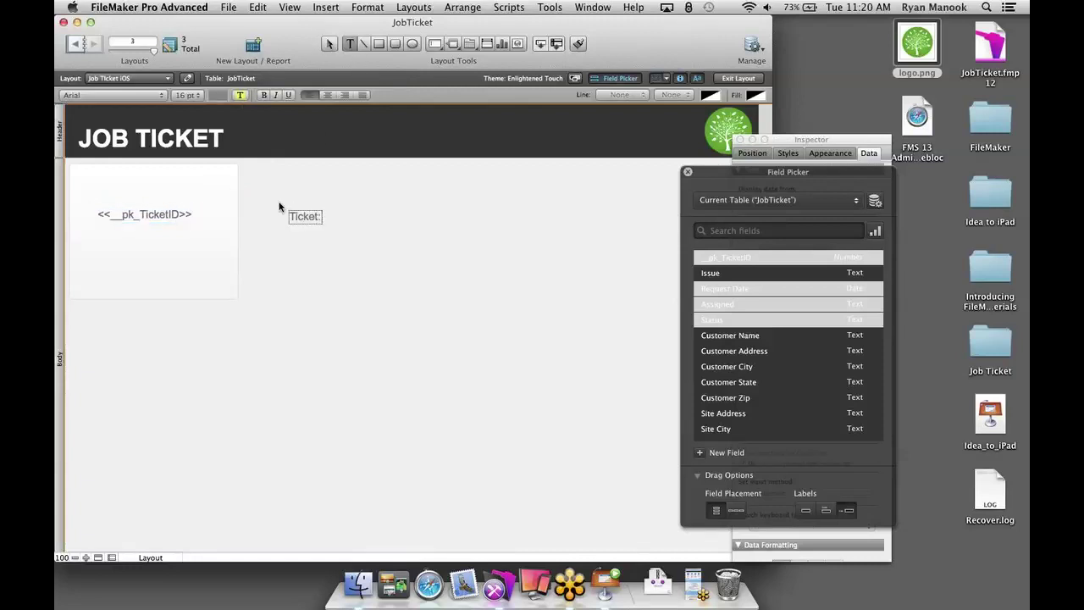
pyautogui.press('Escape')
pyautogui.moveTo(297, 218); pyautogui.dragTo(107, 205)
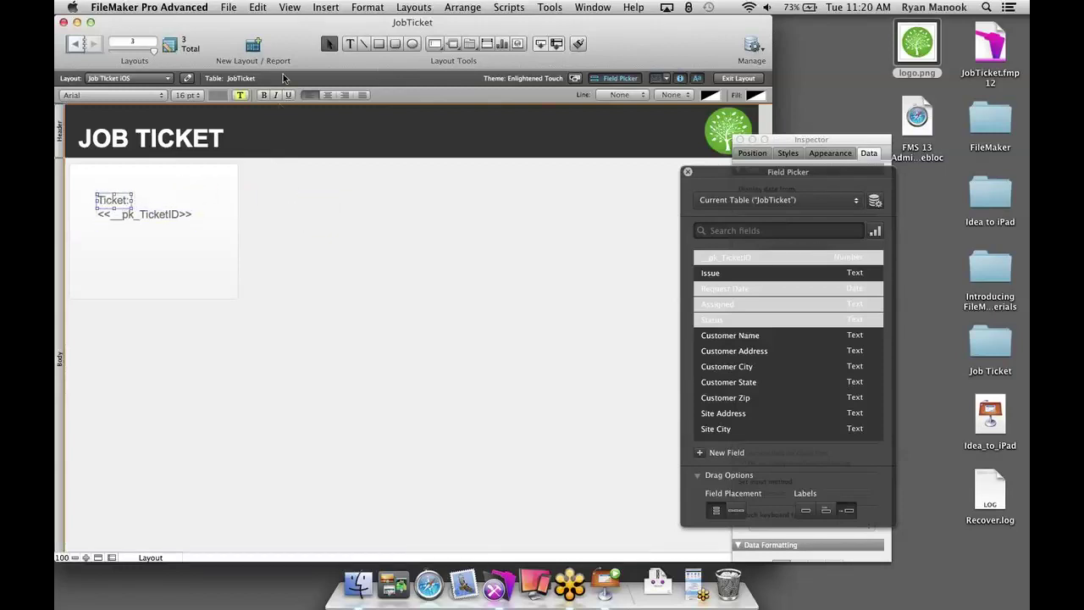
# Insert a <<Status>> merge field and place it below the ticket ID.
pyautogui.click(326, 7)
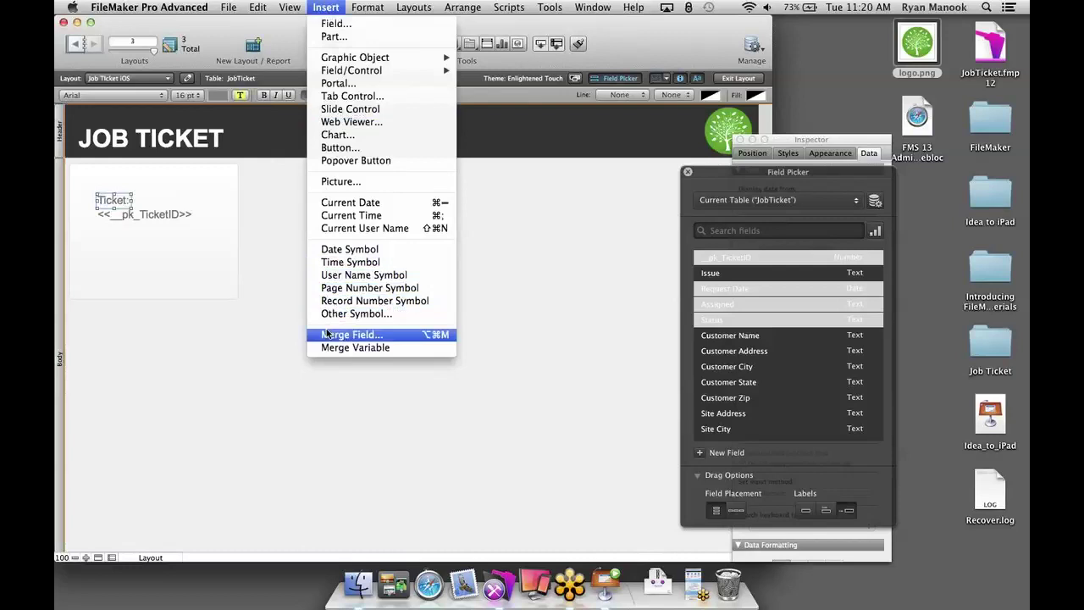
pyautogui.click(332, 334)
pyautogui.click(398, 204)
pyautogui.click(493, 300)
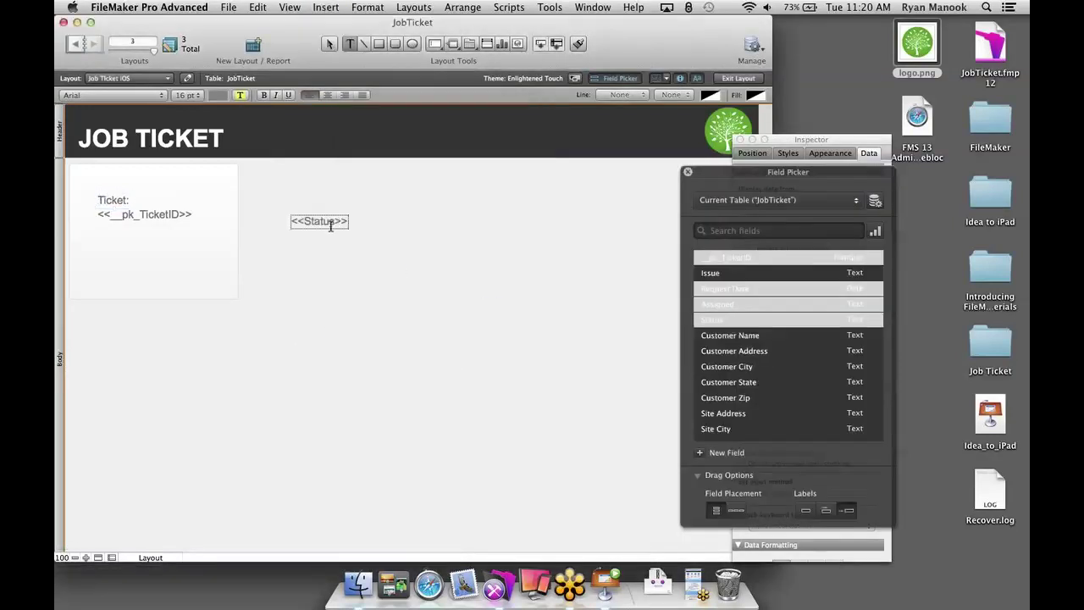
pyautogui.press('Escape')
pyautogui.moveTo(318, 225); pyautogui.dragTo(125, 268)
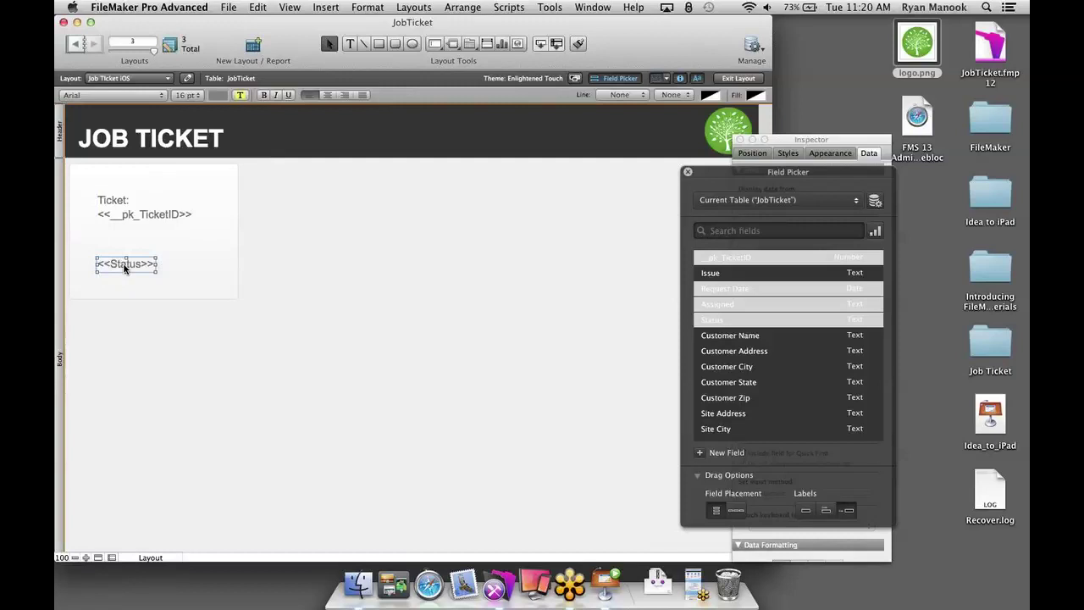
# Add a 'Status' text label above the <<Status>> merge field.
pyautogui.click(348, 44)
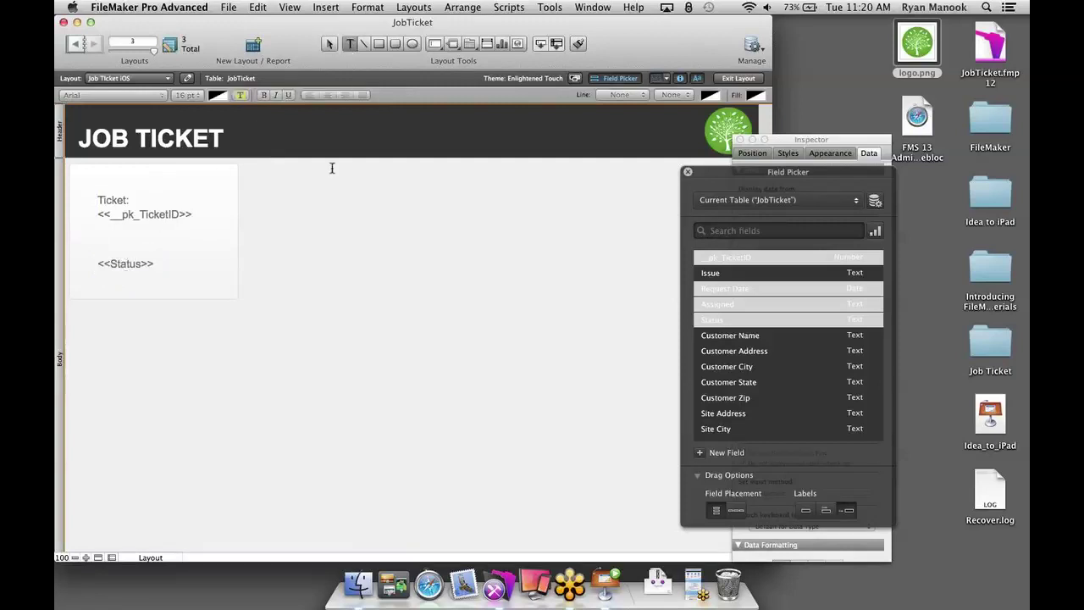
pyautogui.click(322, 218)
pyautogui.write('Status')
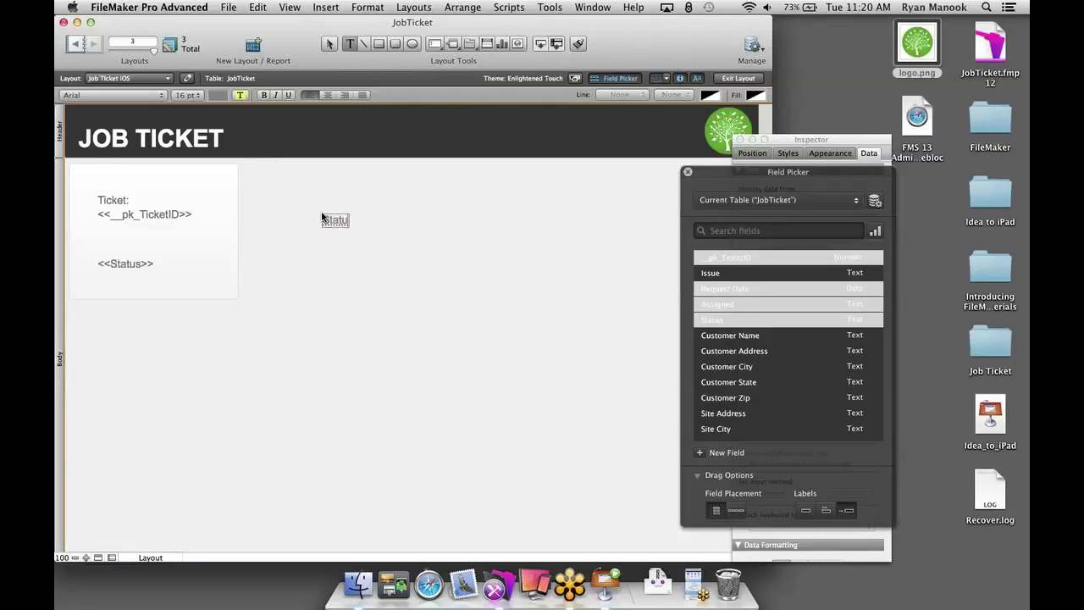
pyautogui.press('Escape')
pyautogui.doubleClick(348, 218)
pyautogui.press('Escape')
pyautogui.moveTo(338, 222); pyautogui.dragTo(117, 249)
pyautogui.click(325, 241)
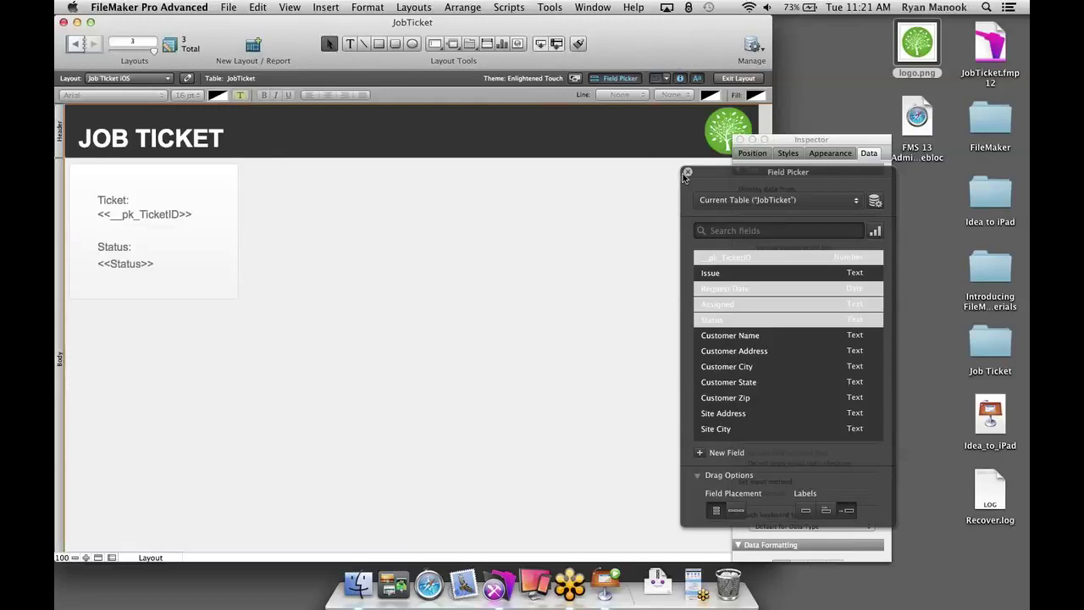
# Close the Inspector, minimize the JobTicket window, and cancel the New From Starter Solution dialog.
pyautogui.click(741, 139)
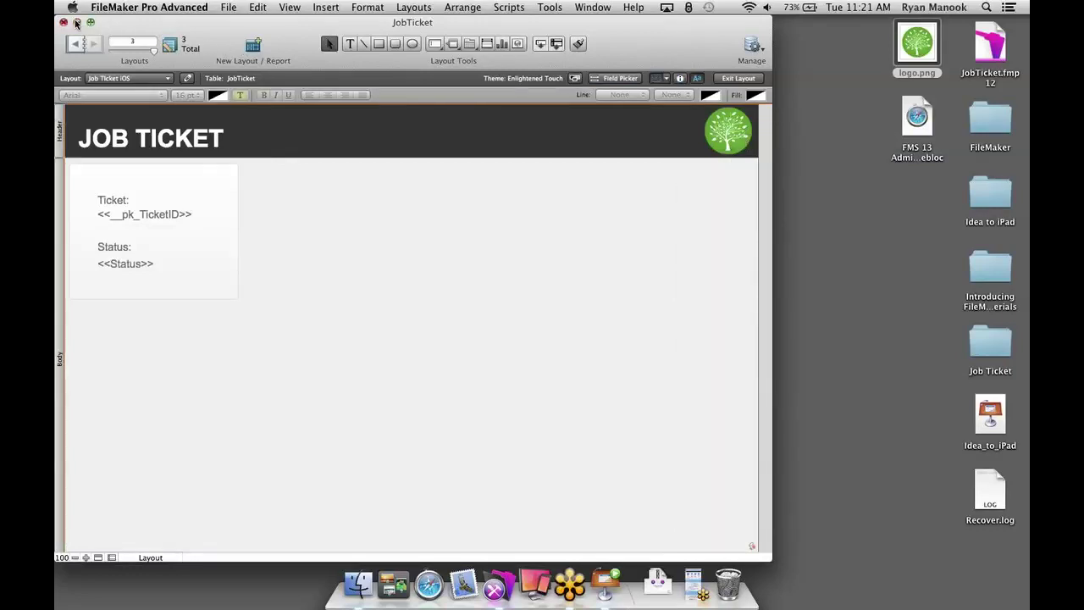
pyautogui.click(76, 22)
pyautogui.click(229, 7)
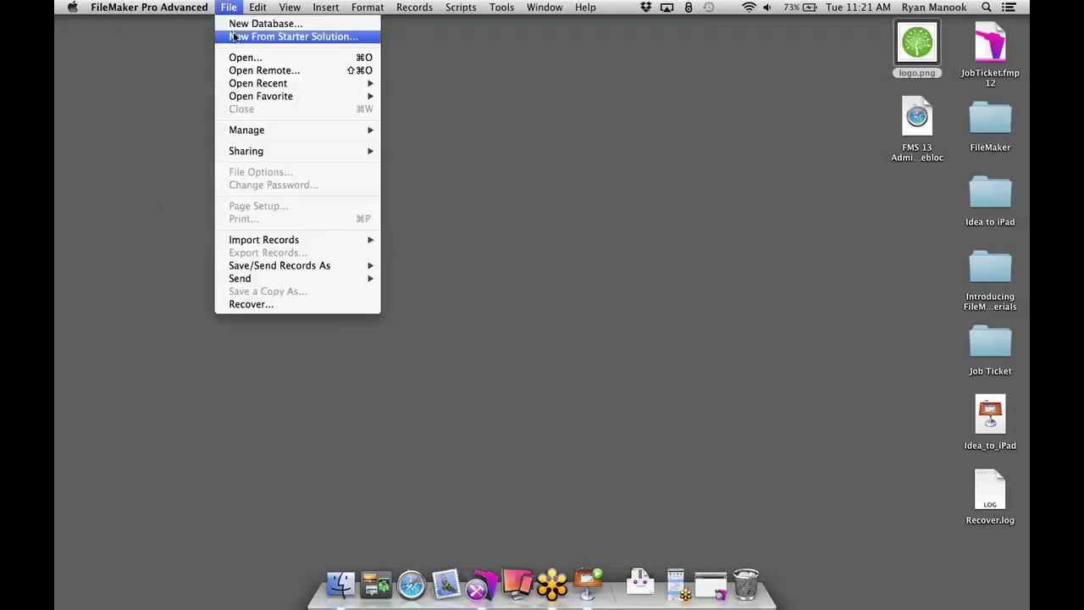
pyautogui.click(235, 36)
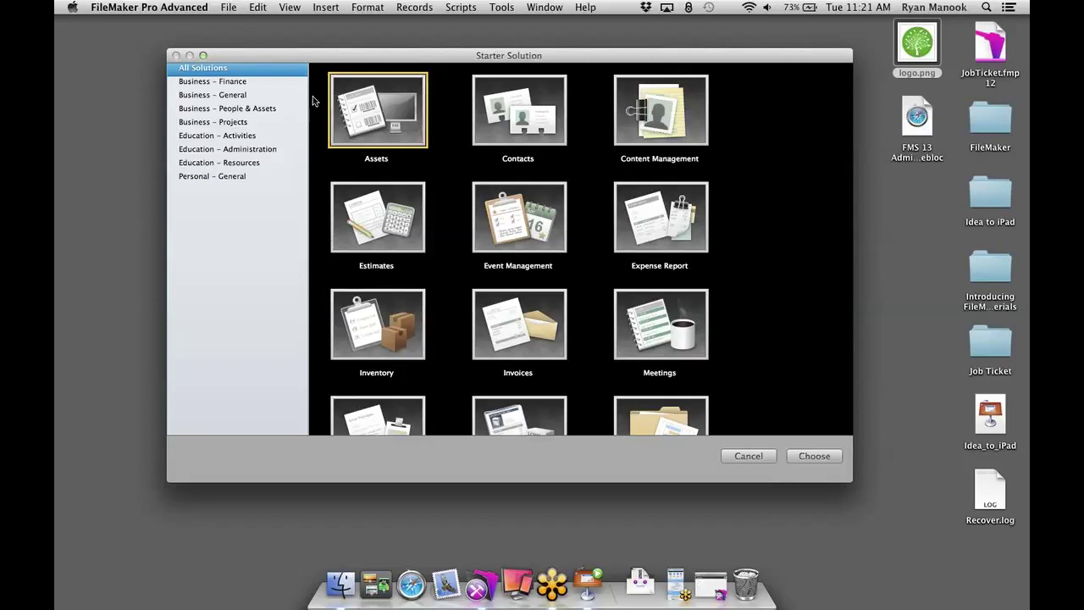
pyautogui.scroll(-1, 313, 96)
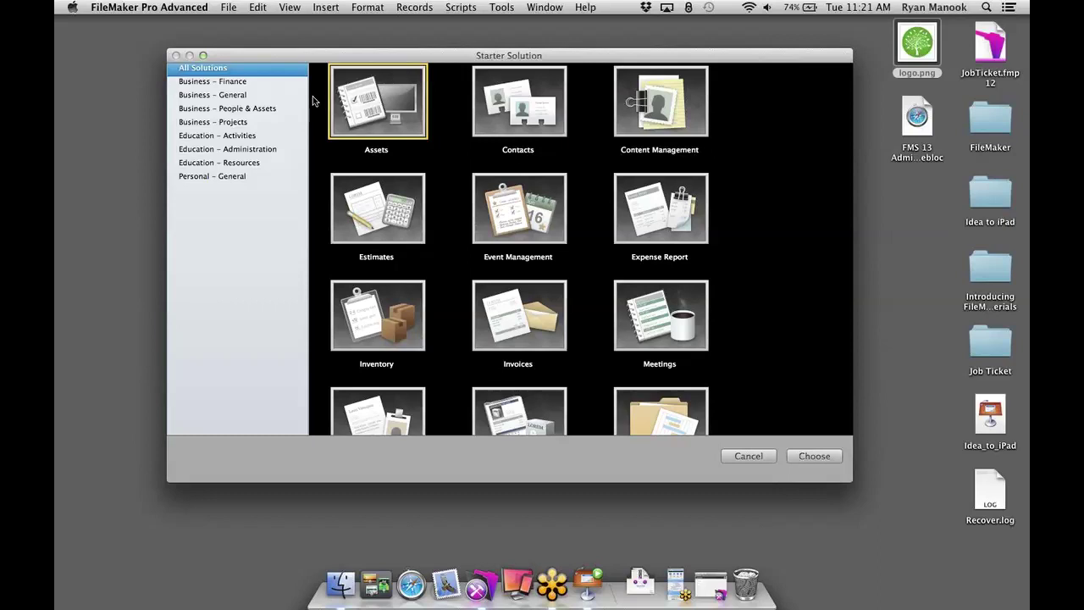
pyautogui.click(748, 455)
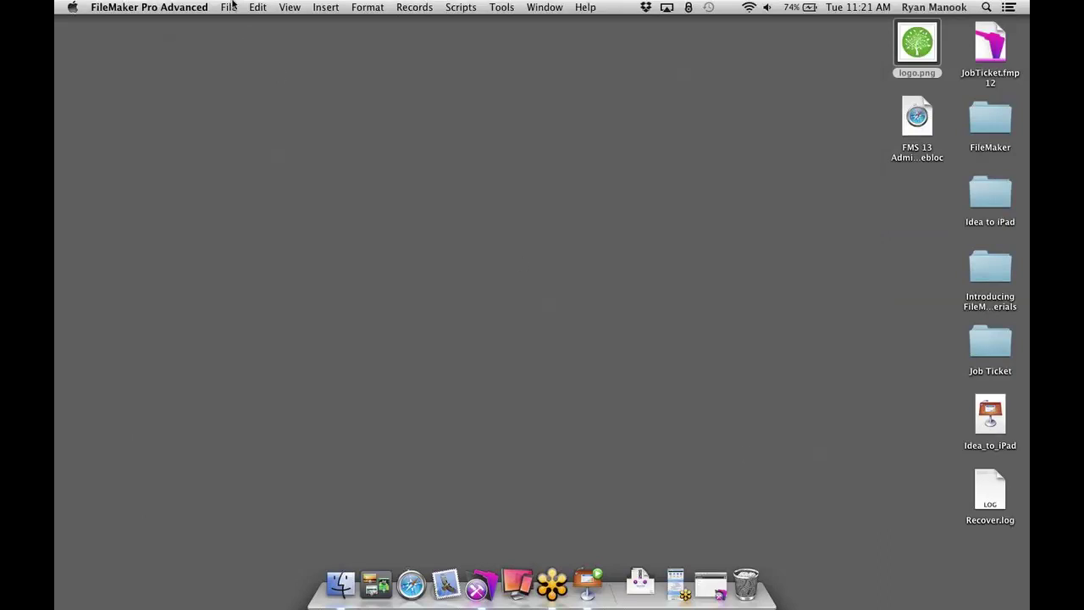
pyautogui.click(233, 5)
pyautogui.click(245, 71)
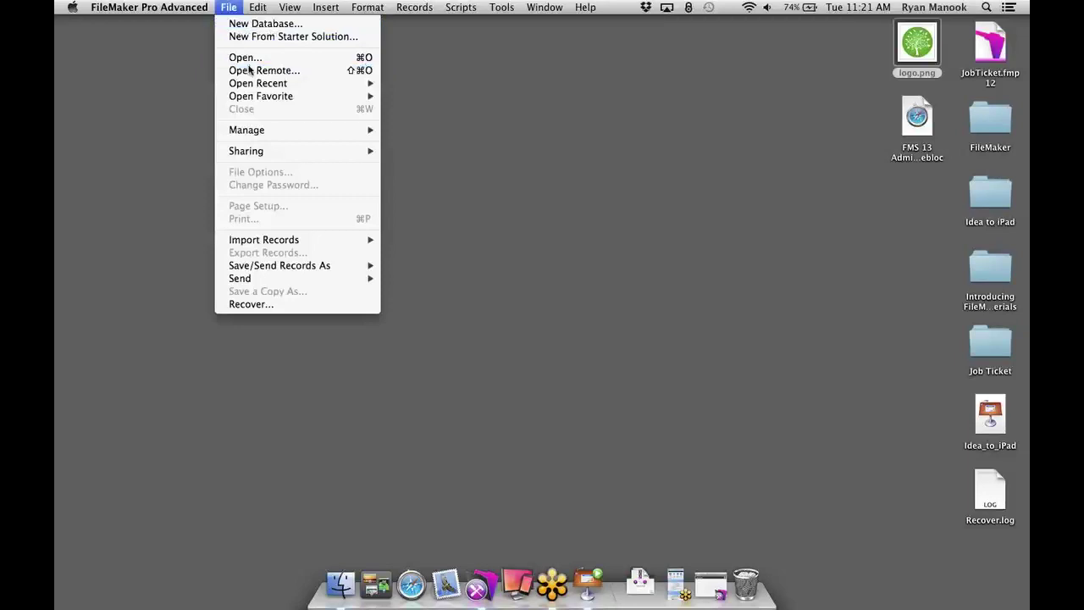
pyautogui.click(134, 157)
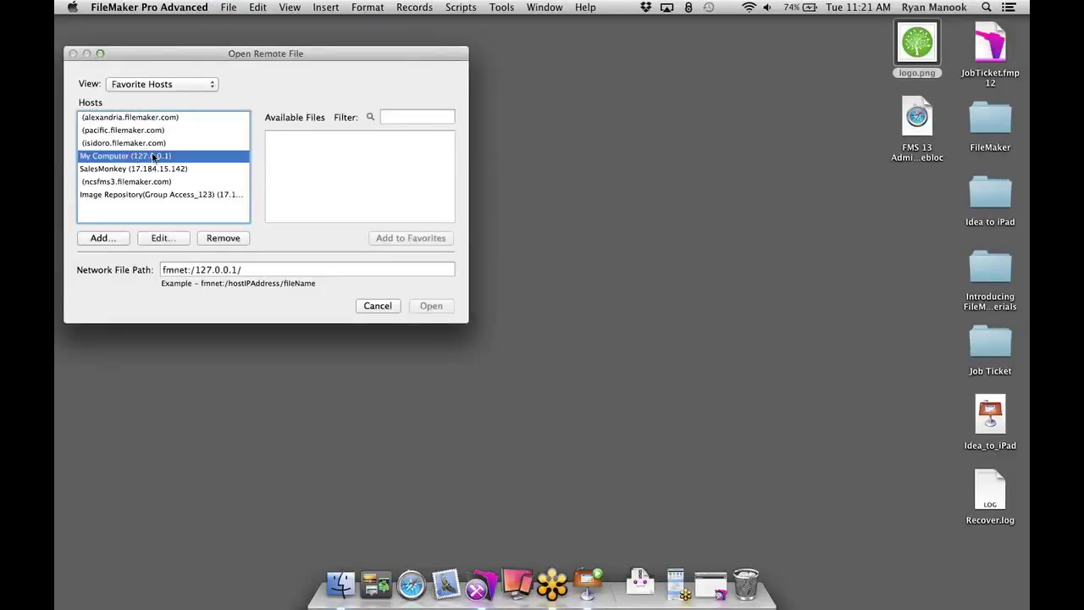
pyautogui.scroll(-5, 275, 176)
pyautogui.click(279, 175)
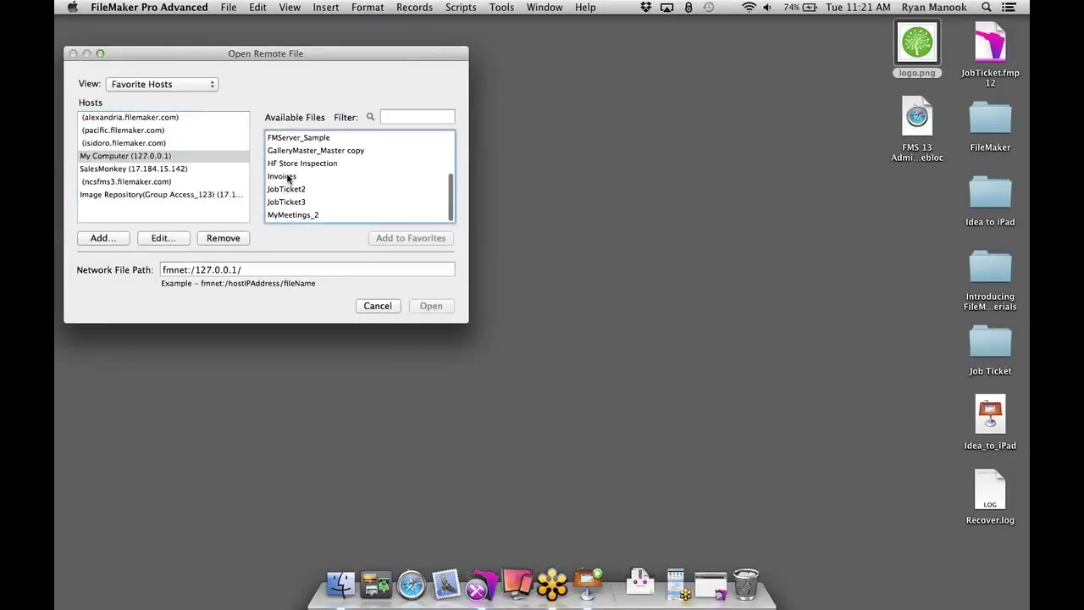
pyautogui.click(430, 305)
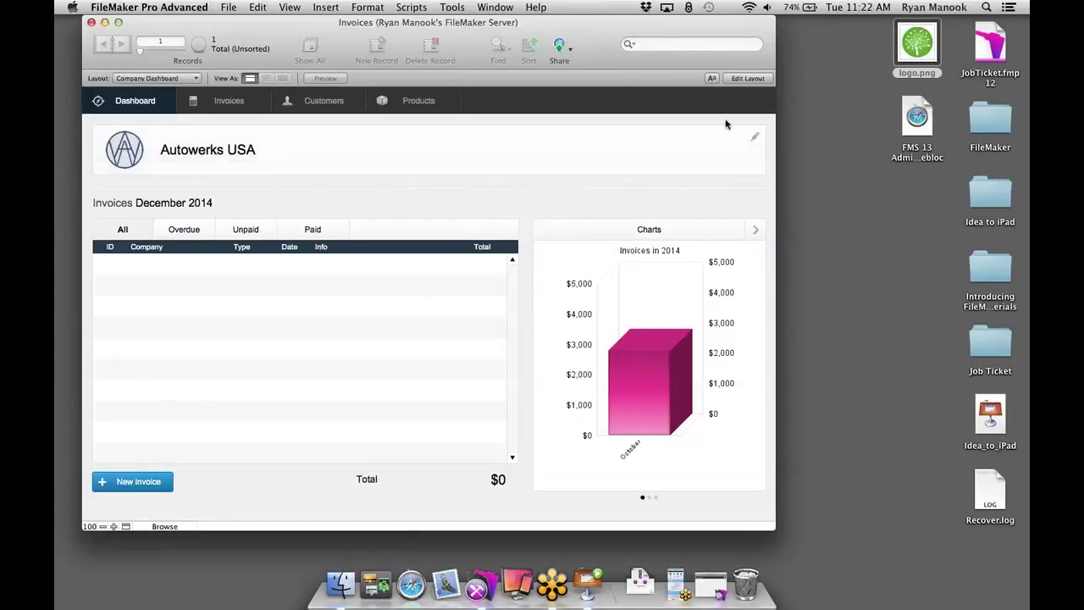
pyautogui.click(756, 80)
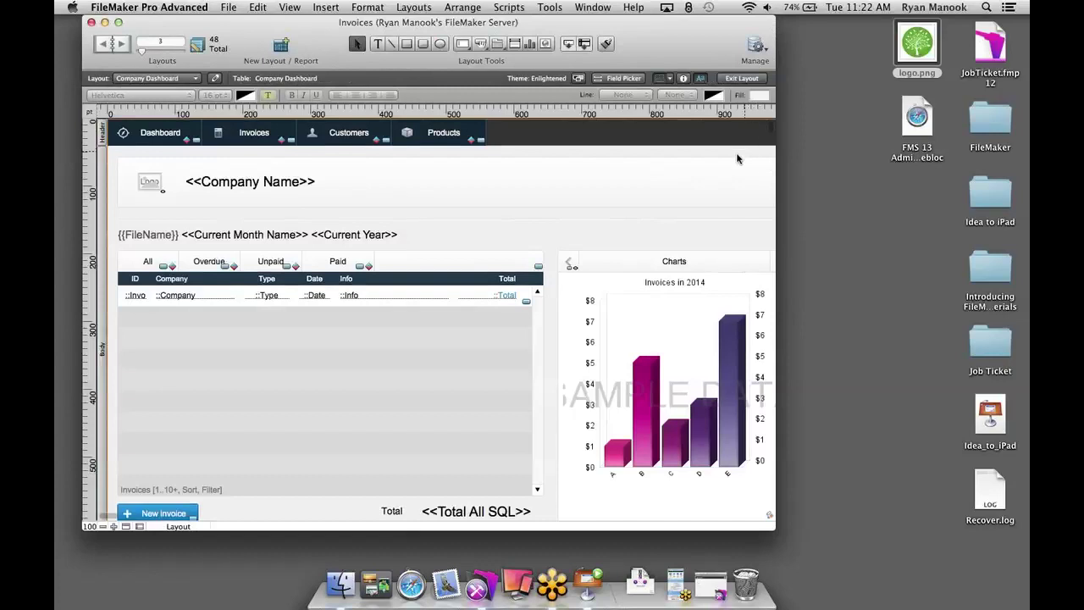
pyautogui.hscroll(5, 734, 161)
pyautogui.click(635, 170)
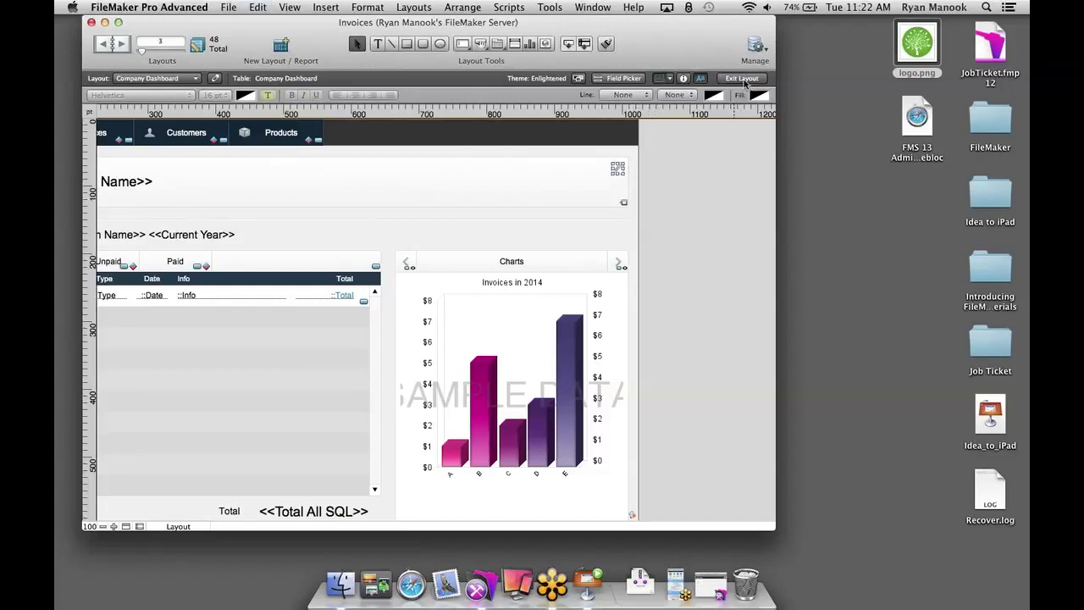
pyautogui.click(744, 79)
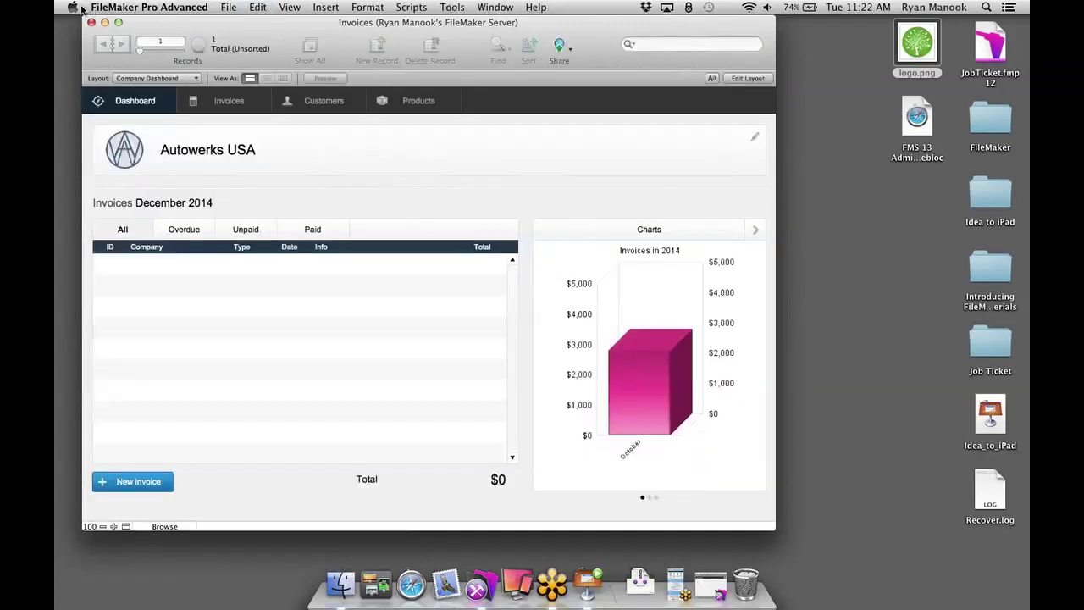
pyautogui.click(90, 24)
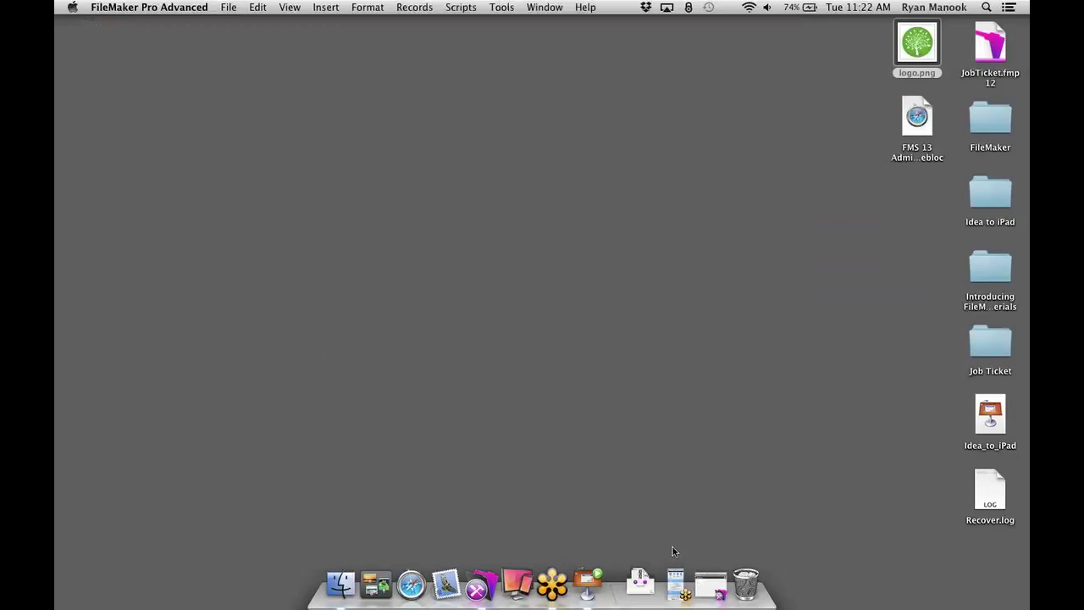
# Restore the JobTicket window and change the edit icon's autosizing anchor from right to left.
pyautogui.click(709, 583)
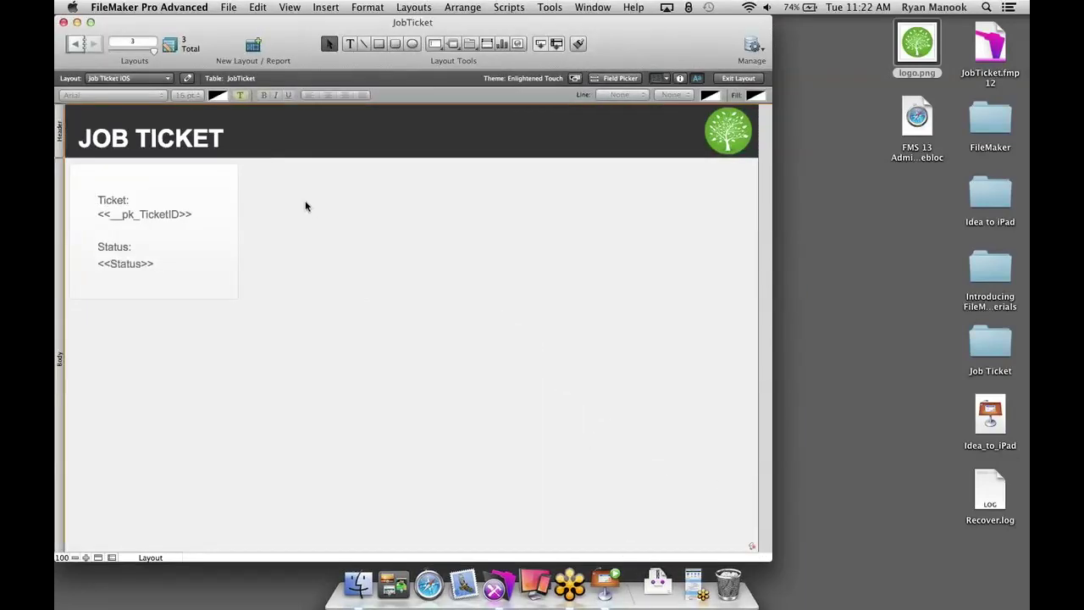
pyautogui.moveTo(307, 201); pyautogui.dragTo(225, 180)
pyautogui.click(680, 79)
pyautogui.click(225, 177)
pyautogui.click(751, 153)
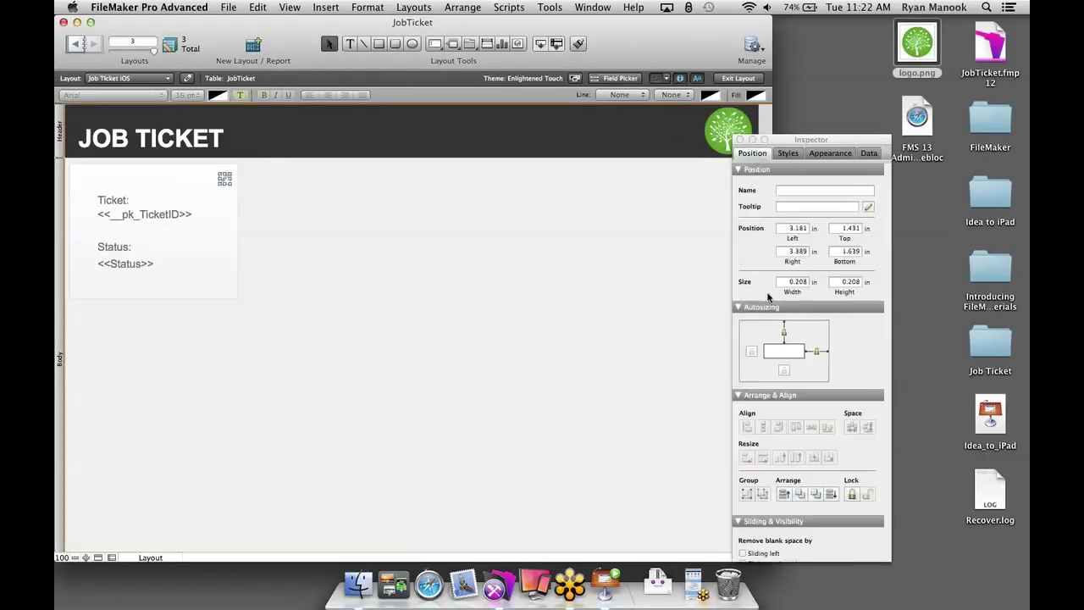
pyautogui.click(815, 352)
pyautogui.click(752, 351)
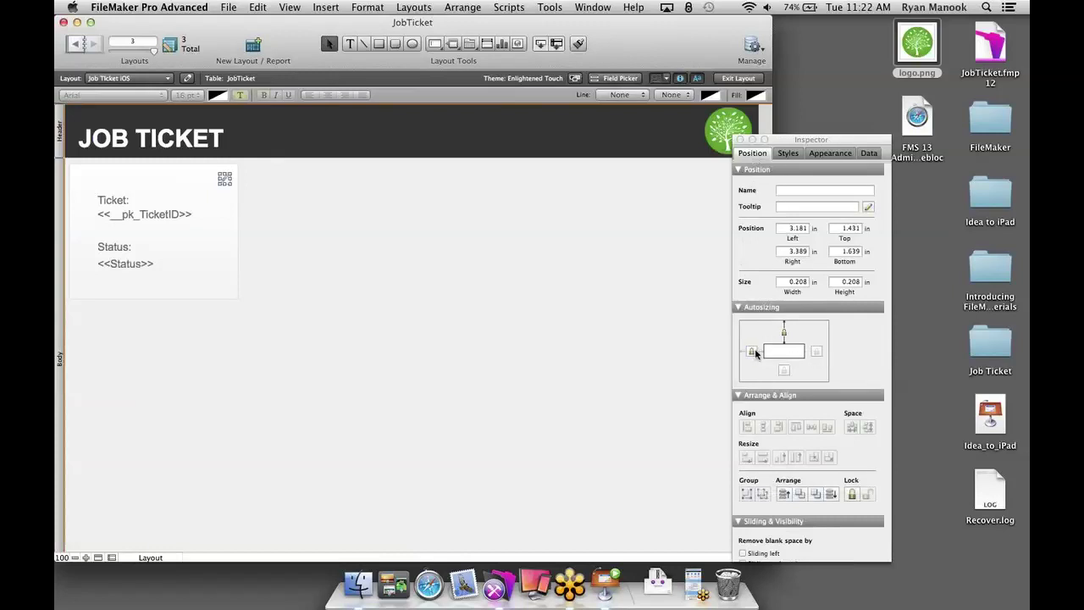
pyautogui.click(741, 139)
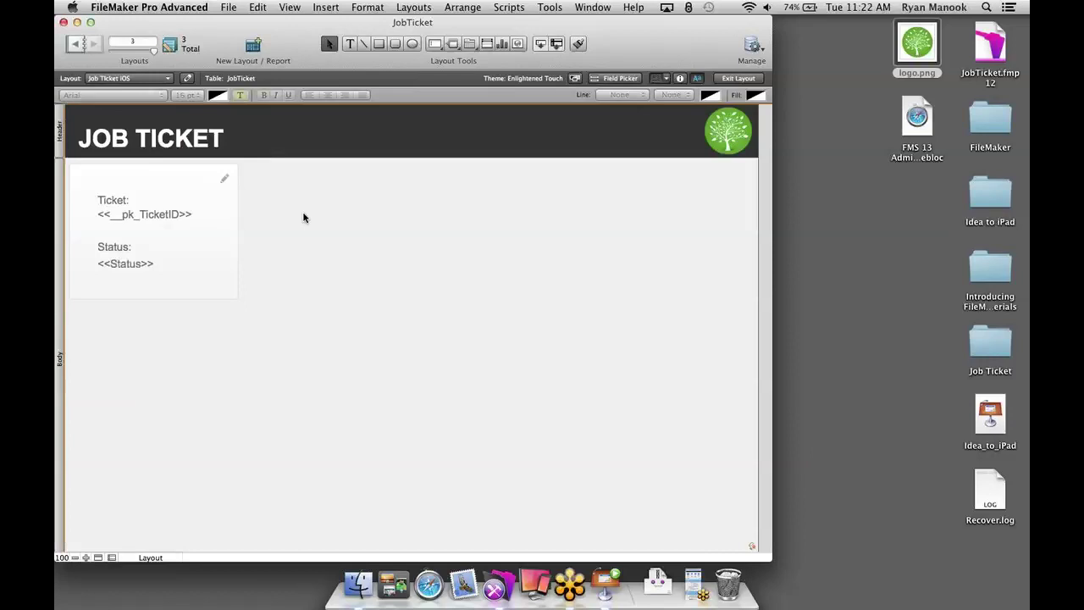
# Check the Ticket Info popover, then leave Layout mode to browse the Job Ticket iOS layout.
pyautogui.click(218, 223)
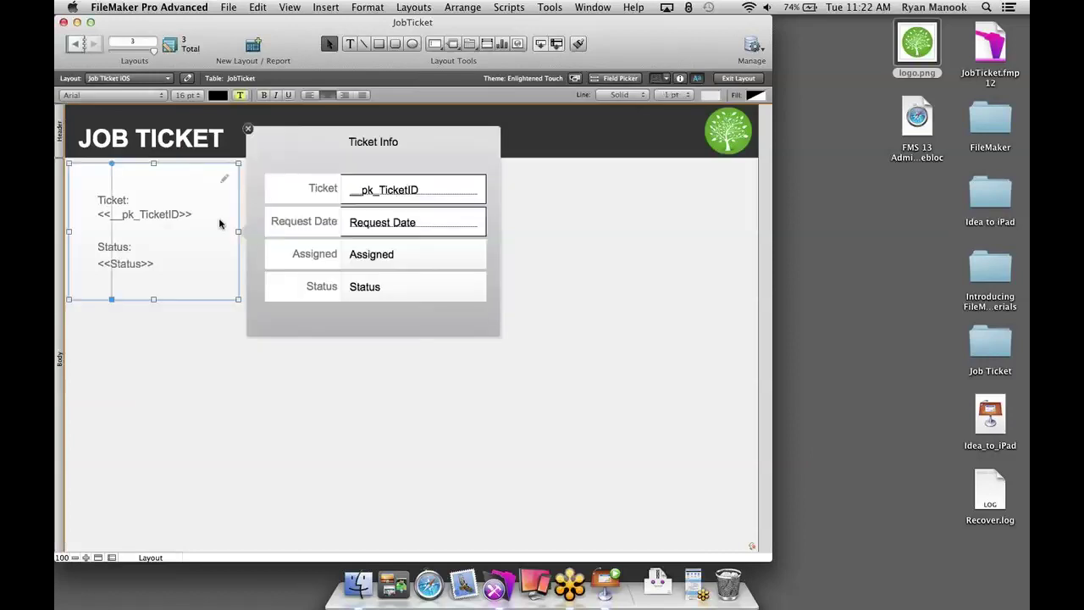
pyautogui.click(248, 130)
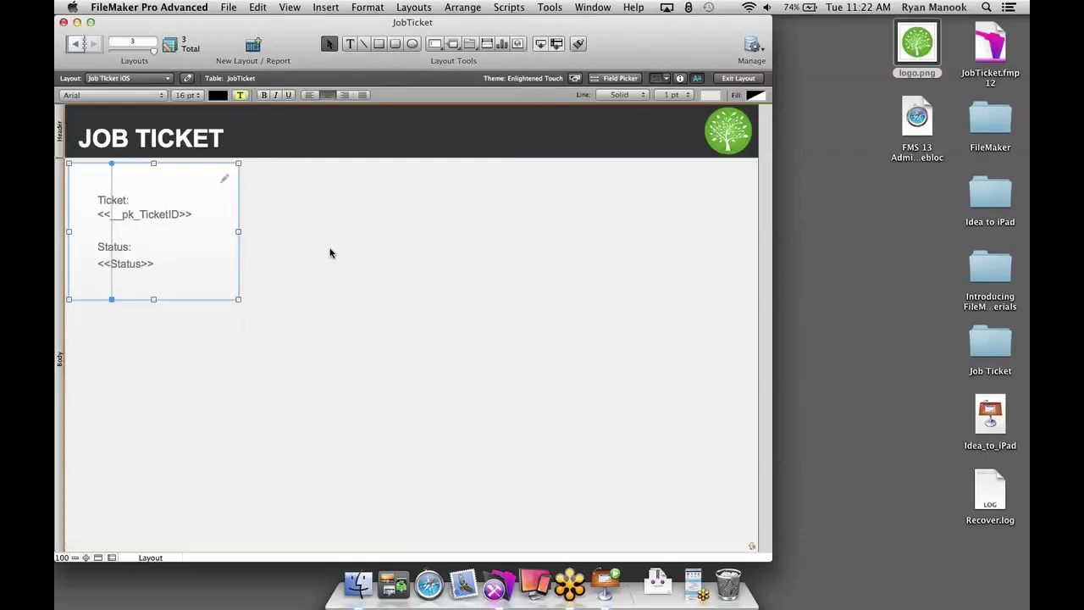
pyautogui.click(738, 77)
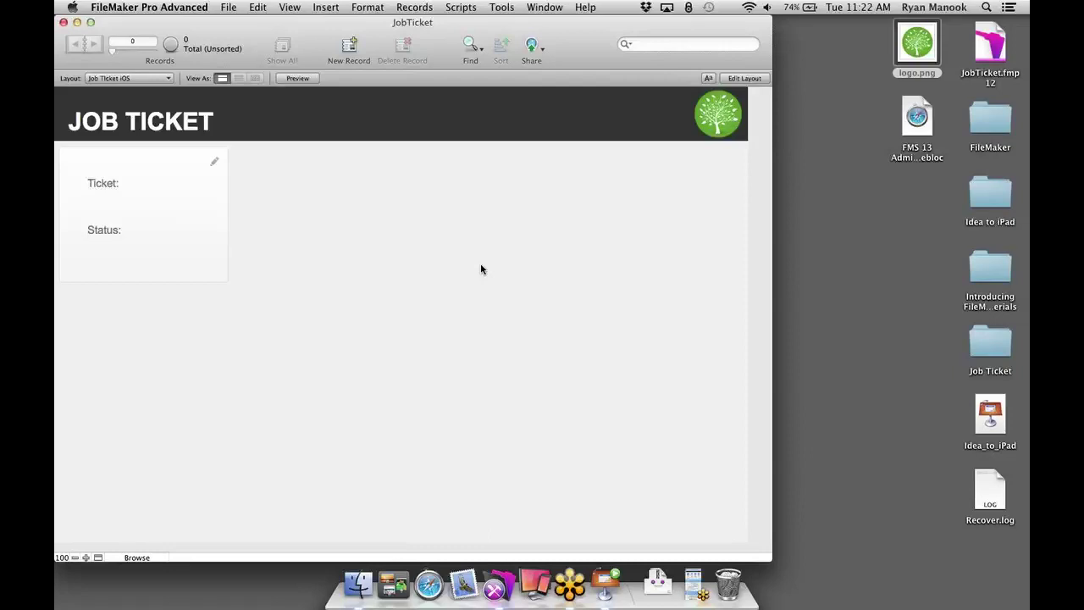
# Create a new ticket assigned to the first technician with status Open.
pyautogui.click(351, 47)
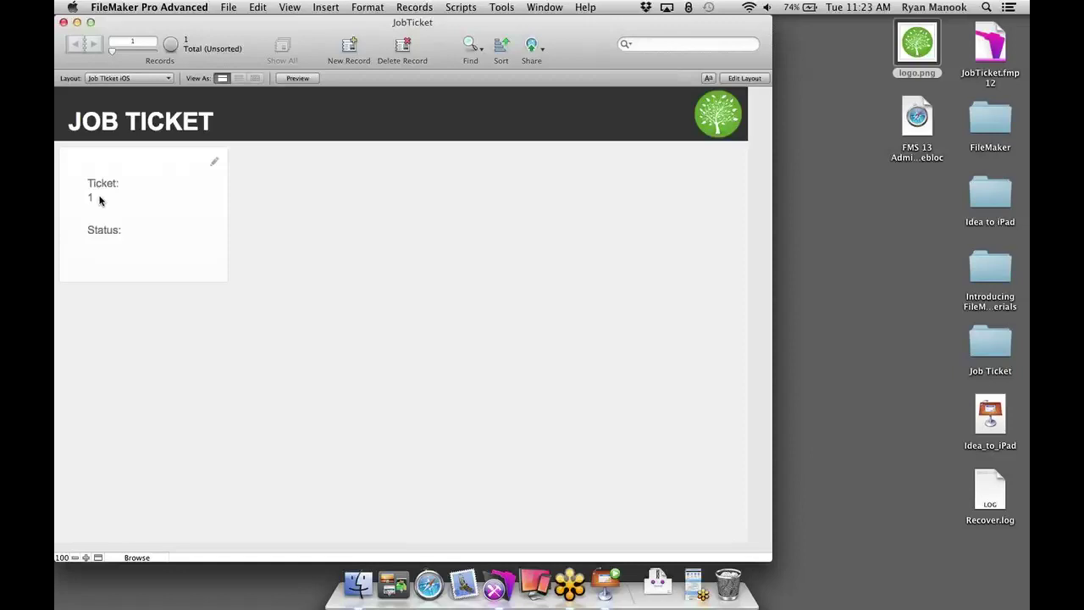
pyautogui.click(171, 210)
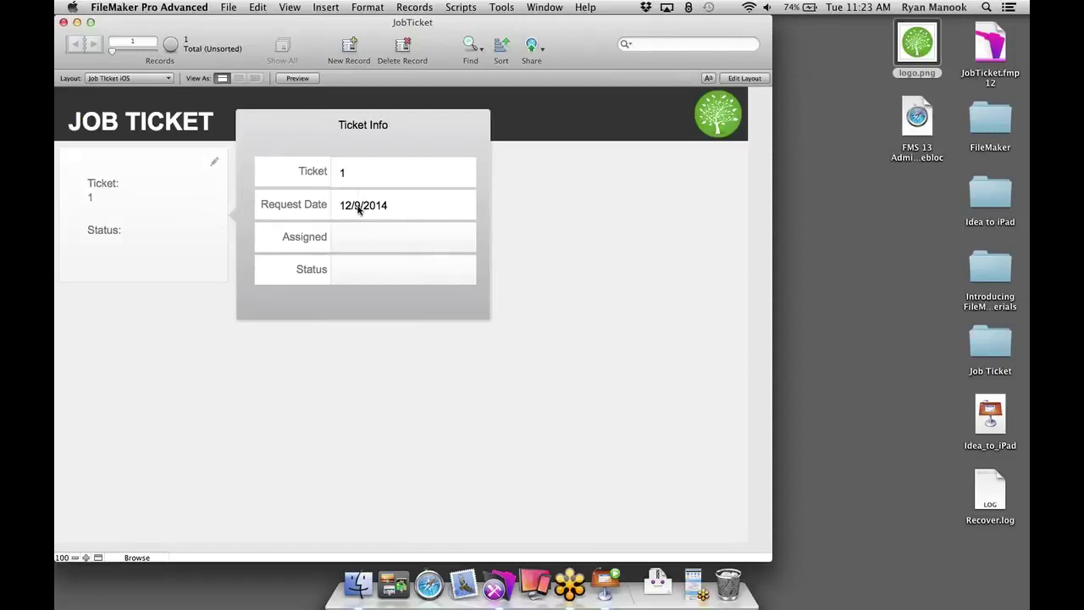
pyautogui.click(362, 242)
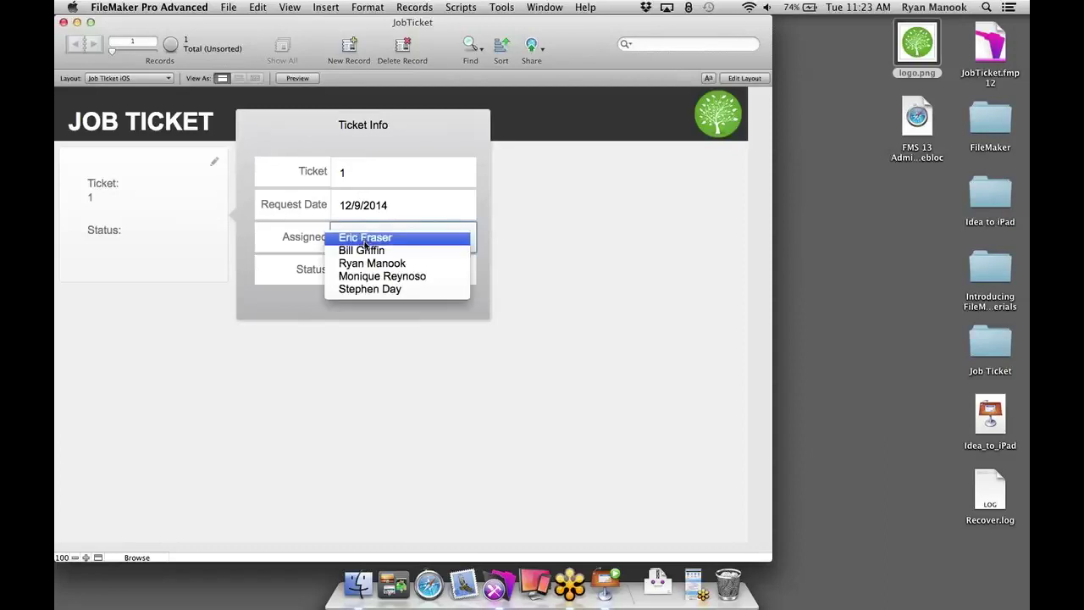
pyautogui.click(366, 240)
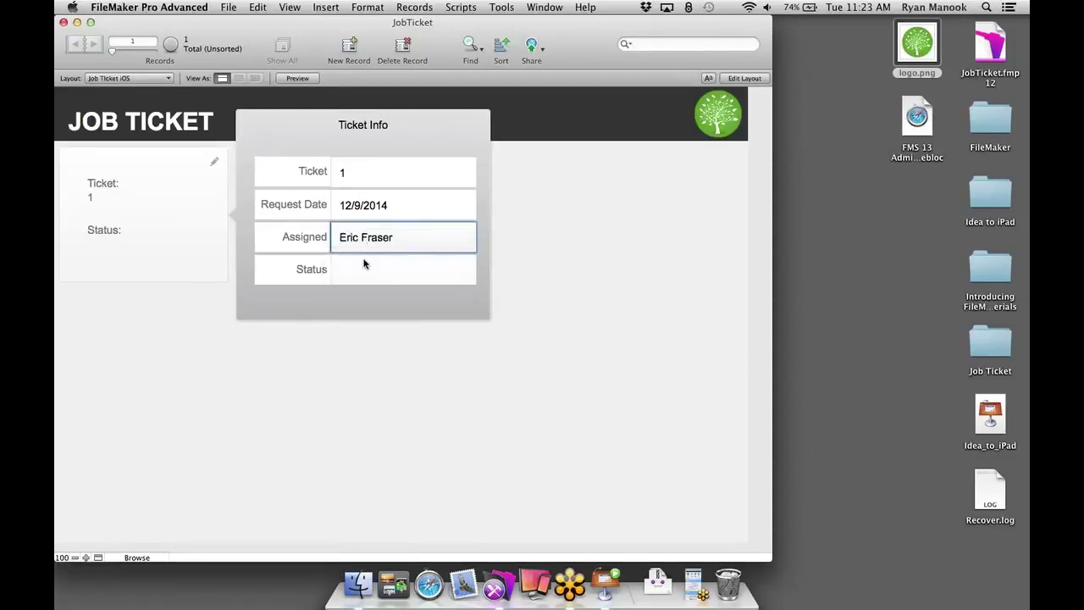
pyautogui.click(363, 268)
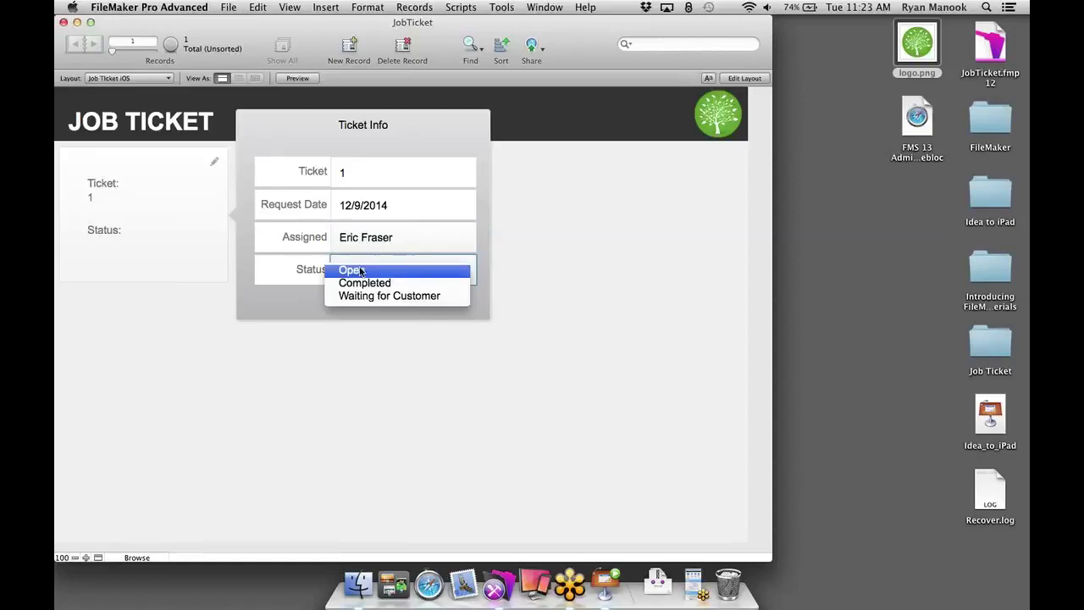
pyautogui.click(361, 270)
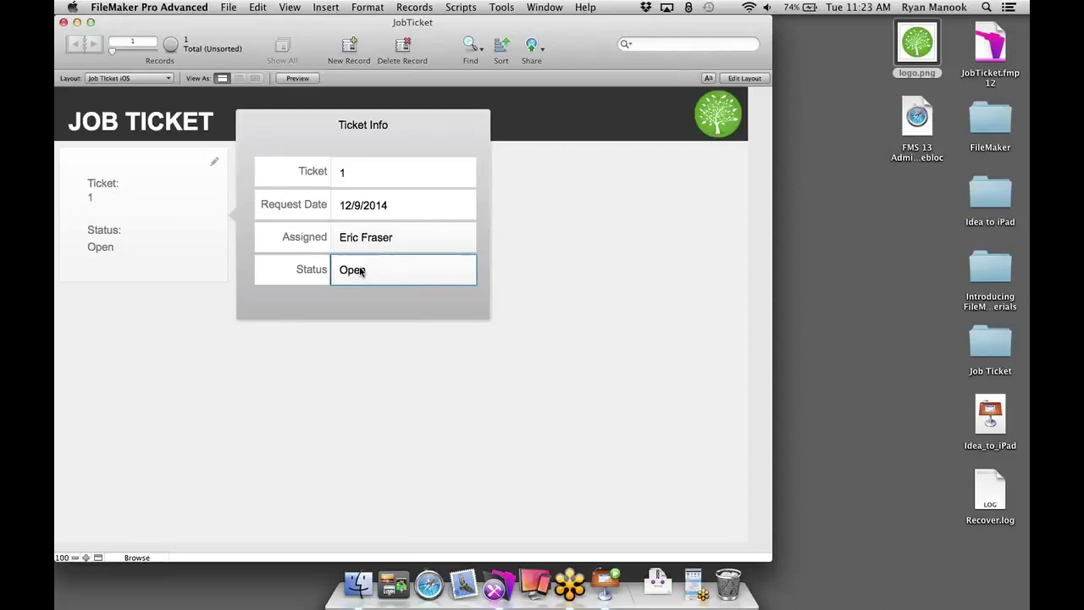
pyautogui.click(508, 245)
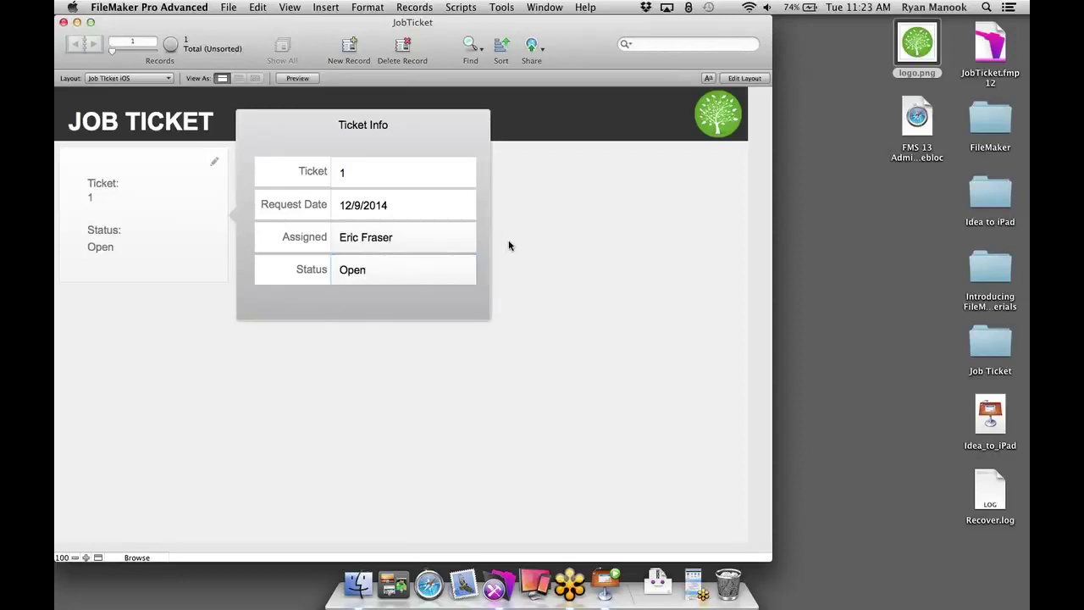
# Reopen Ticket Info, switch to Layout mode, and close the JobTicket database.
pyautogui.click(198, 203)
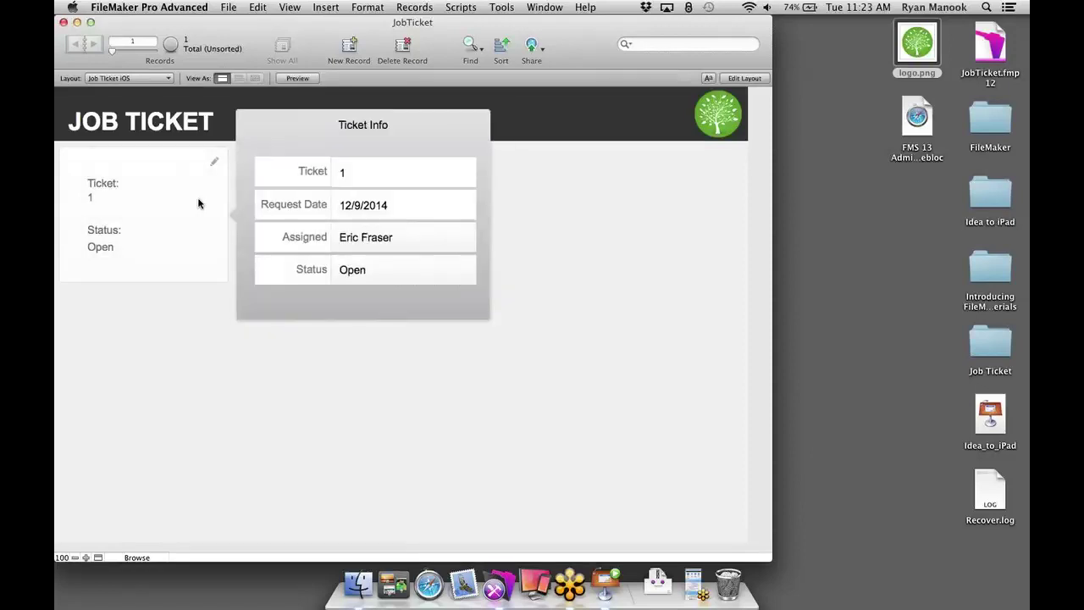
pyautogui.click(753, 78)
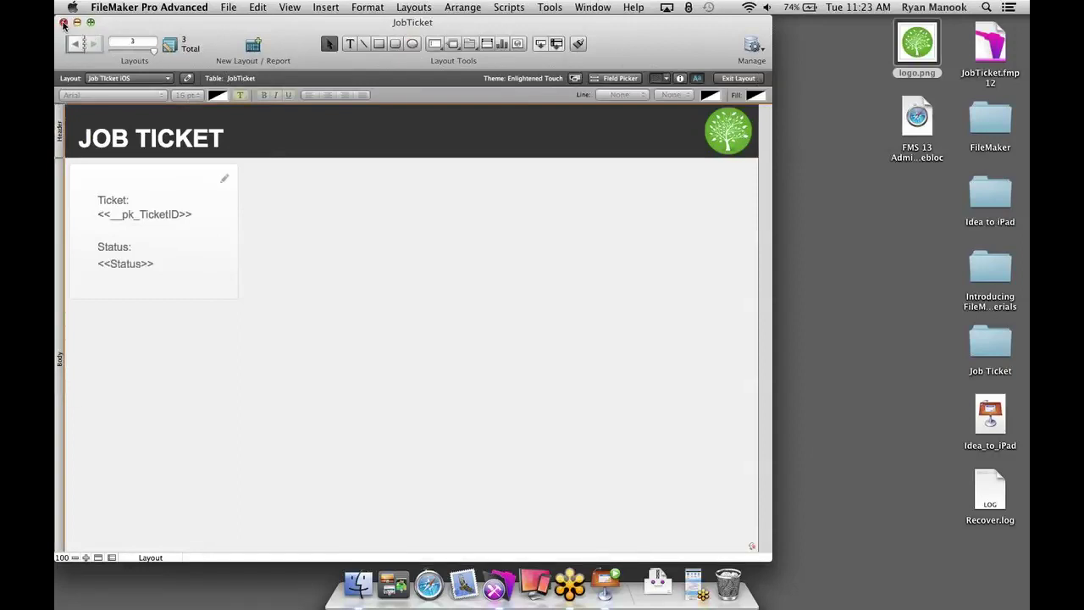
pyautogui.click(63, 24)
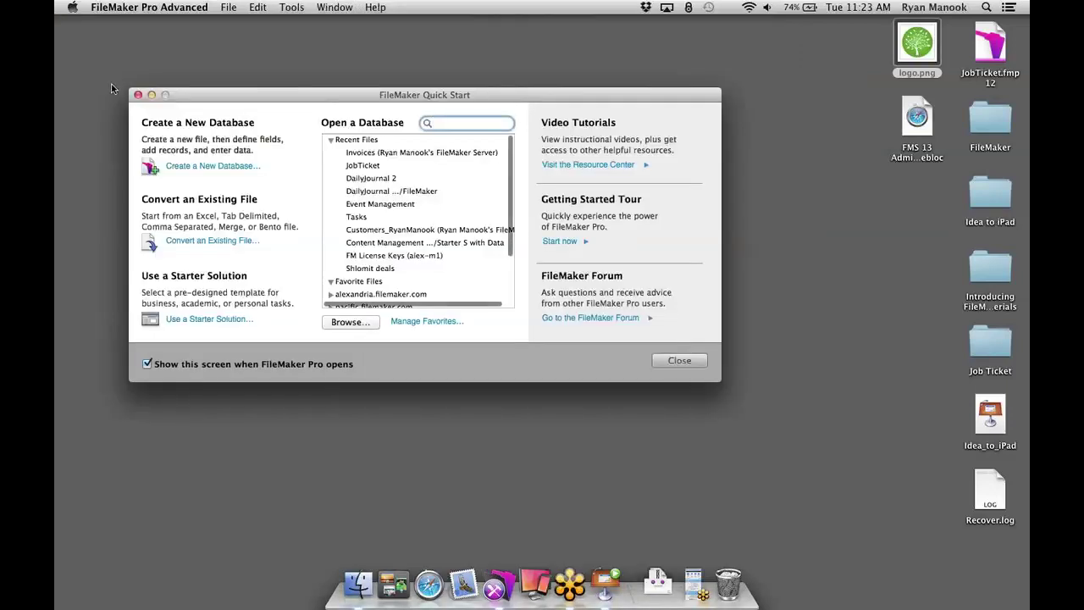
# Open the local version of JobTicket2.fmp12 from the Job Ticket folder and widen its window.
pyautogui.click(136, 95)
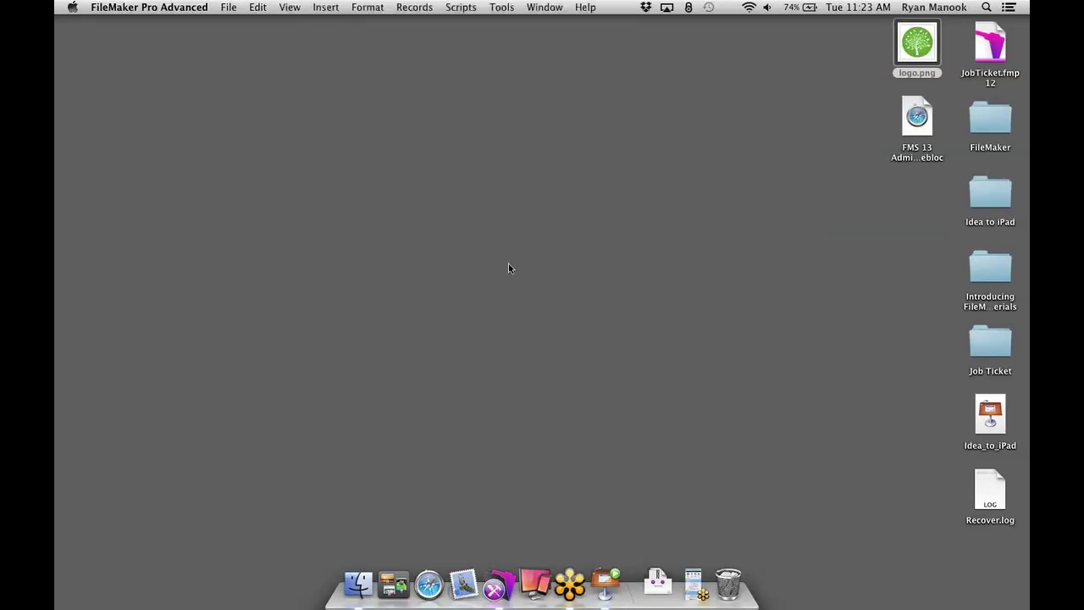
pyautogui.click(988, 339)
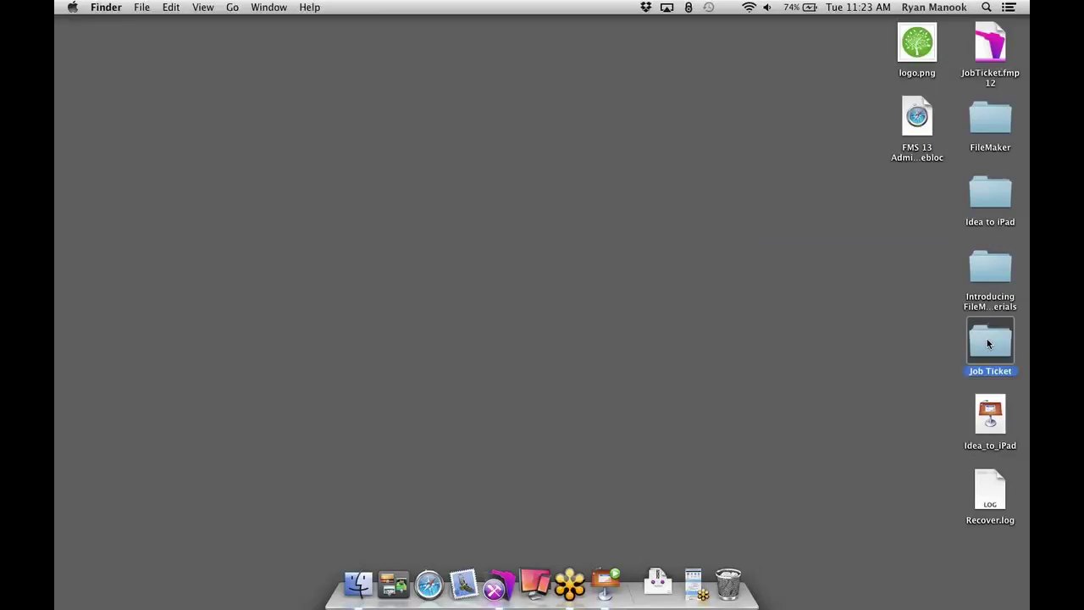
pyautogui.doubleClick(988, 342)
pyautogui.click(342, 265)
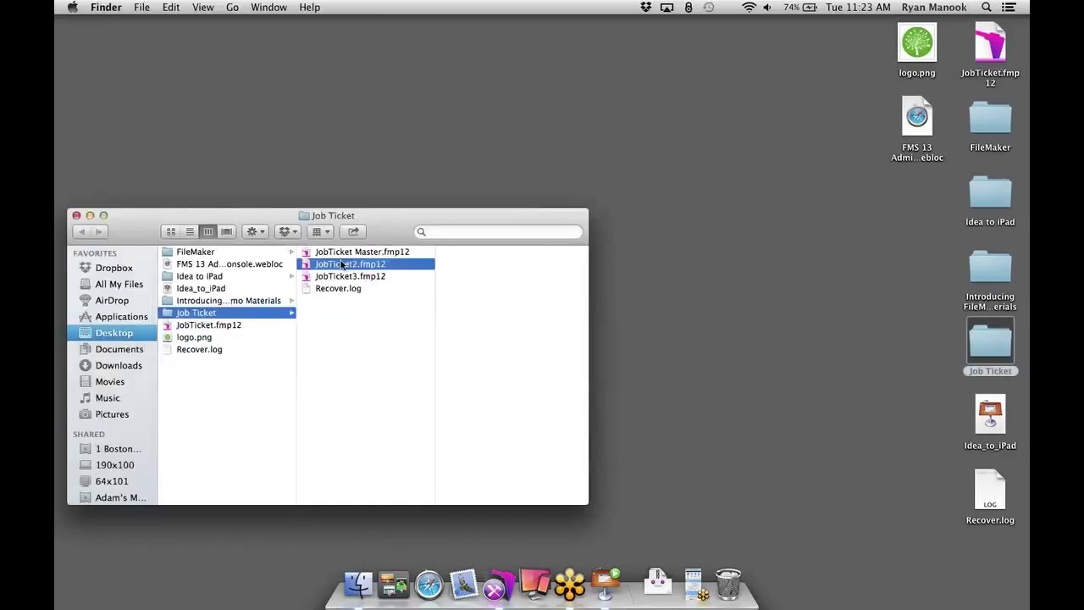
pyautogui.doubleClick(343, 265)
pyautogui.click(497, 213)
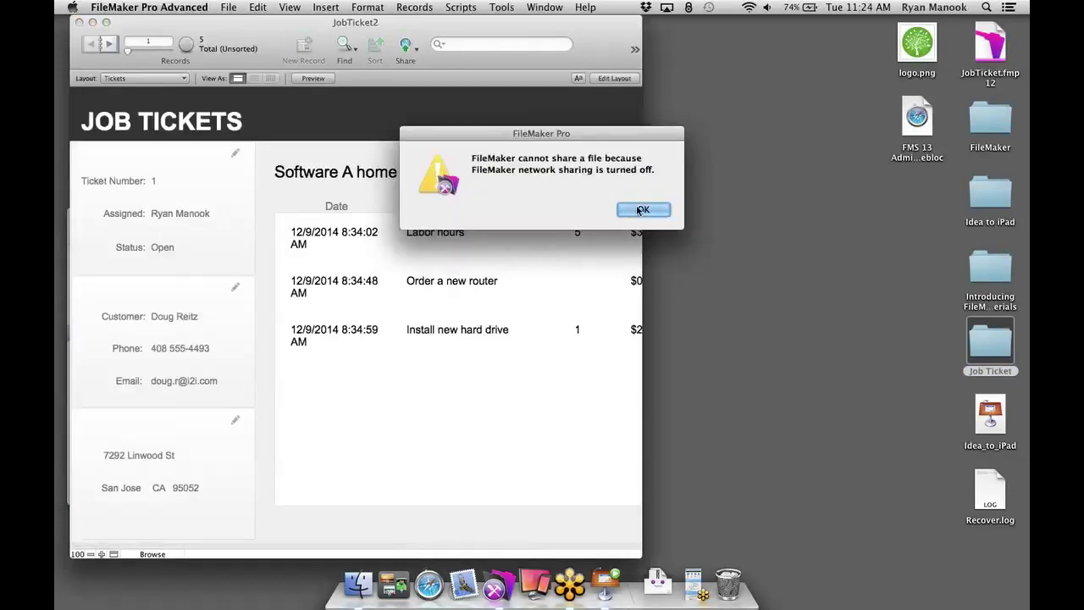
pyautogui.click(641, 210)
pyautogui.moveTo(642, 202); pyautogui.dragTo(795, 212)
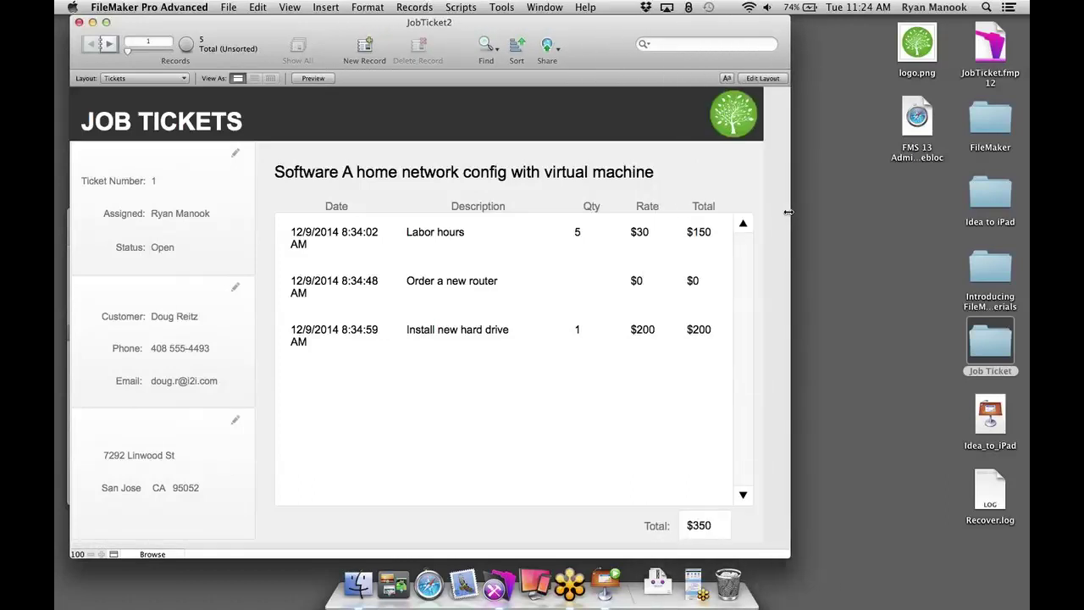
# Reopen JobTicket2 via Open Remote from My Computer, widen the window, and enter Layout mode.
pyautogui.click(79, 22)
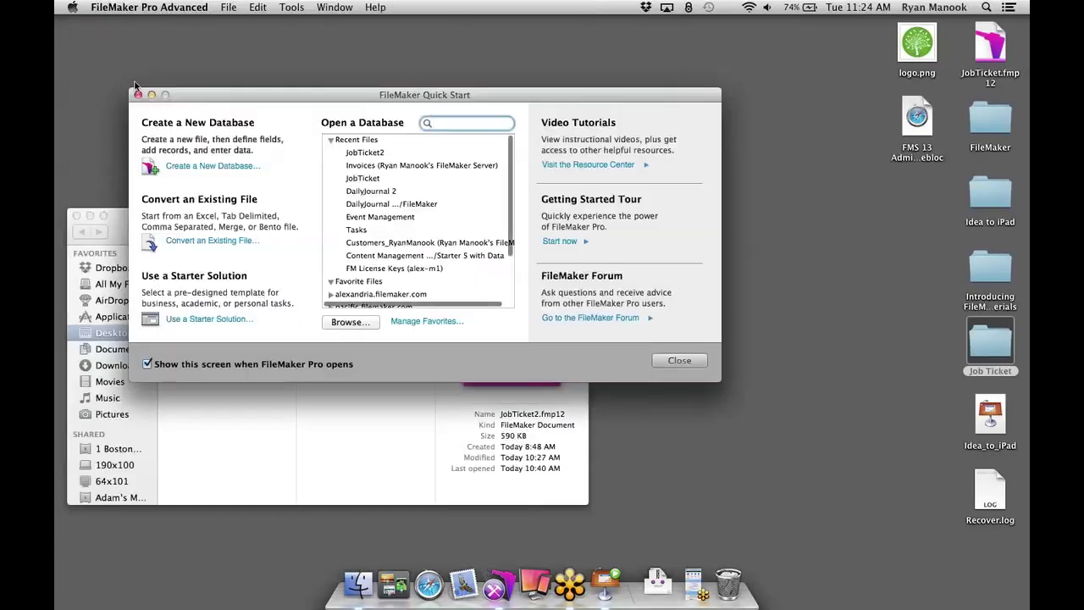
pyautogui.click(138, 94)
pyautogui.click(227, 8)
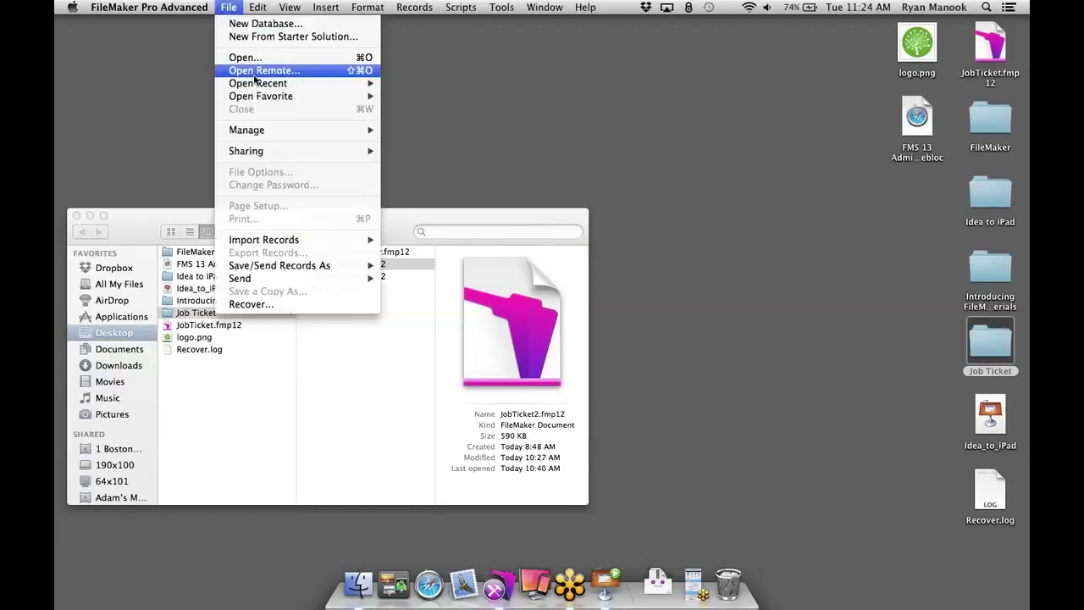
pyautogui.click(254, 71)
pyautogui.click(158, 156)
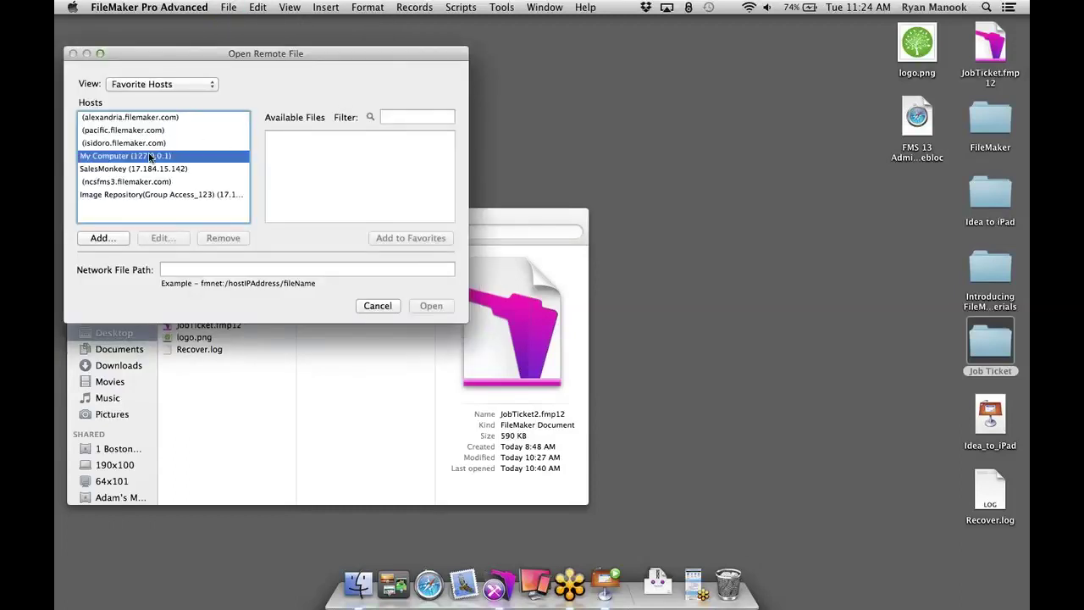
pyautogui.scroll(-5, 300, 197)
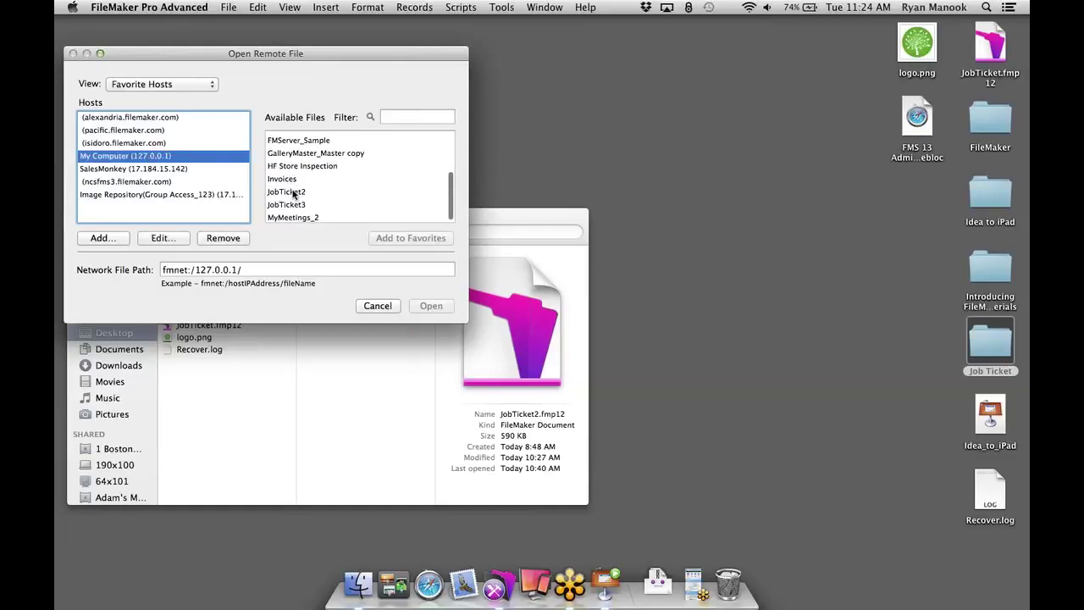
pyautogui.click(288, 198)
pyautogui.click(431, 305)
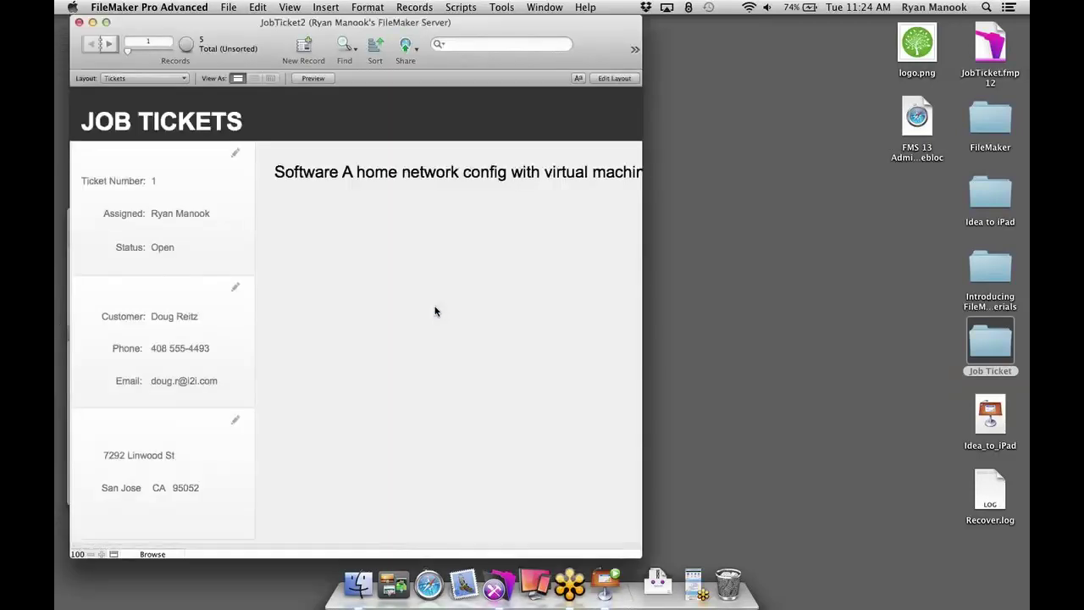
pyautogui.moveTo(644, 290); pyautogui.dragTo(789, 305)
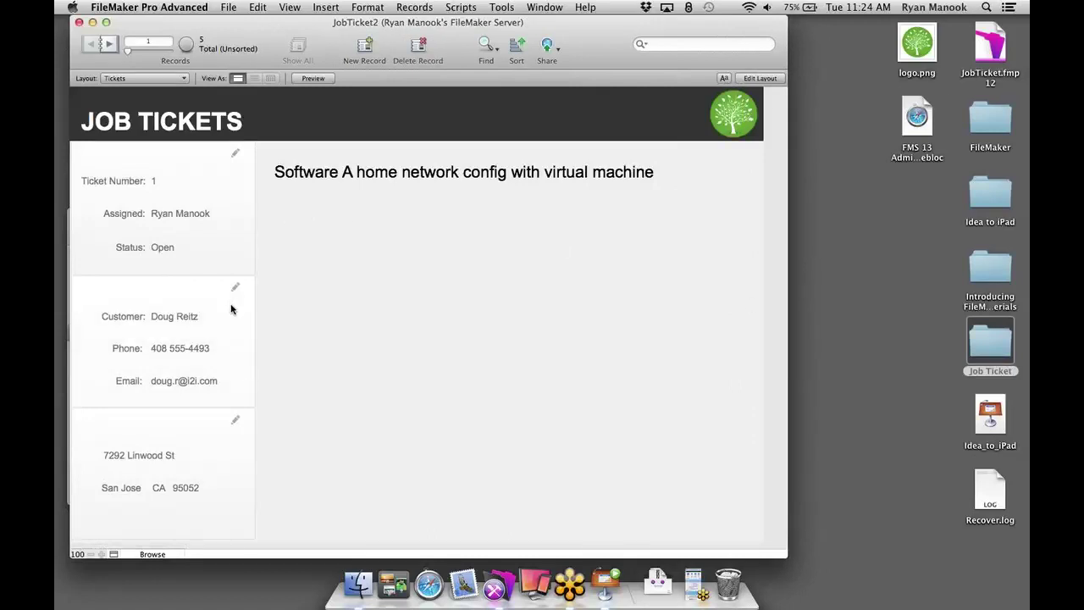
pyautogui.click(759, 77)
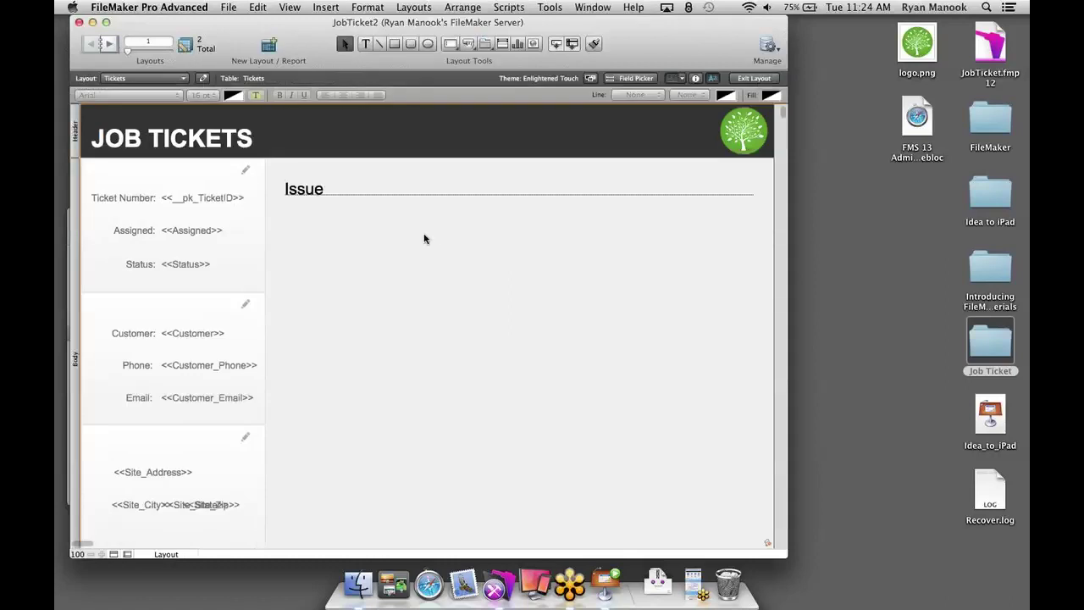
pyautogui.click(186, 314)
pyautogui.click(171, 445)
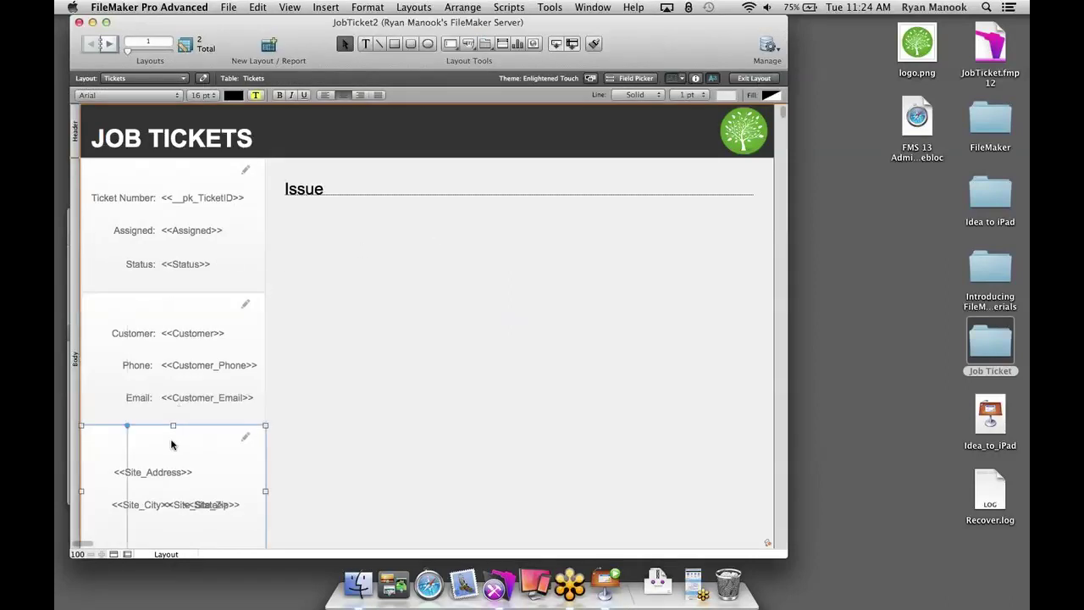
pyautogui.click(160, 305)
pyautogui.click(160, 305)
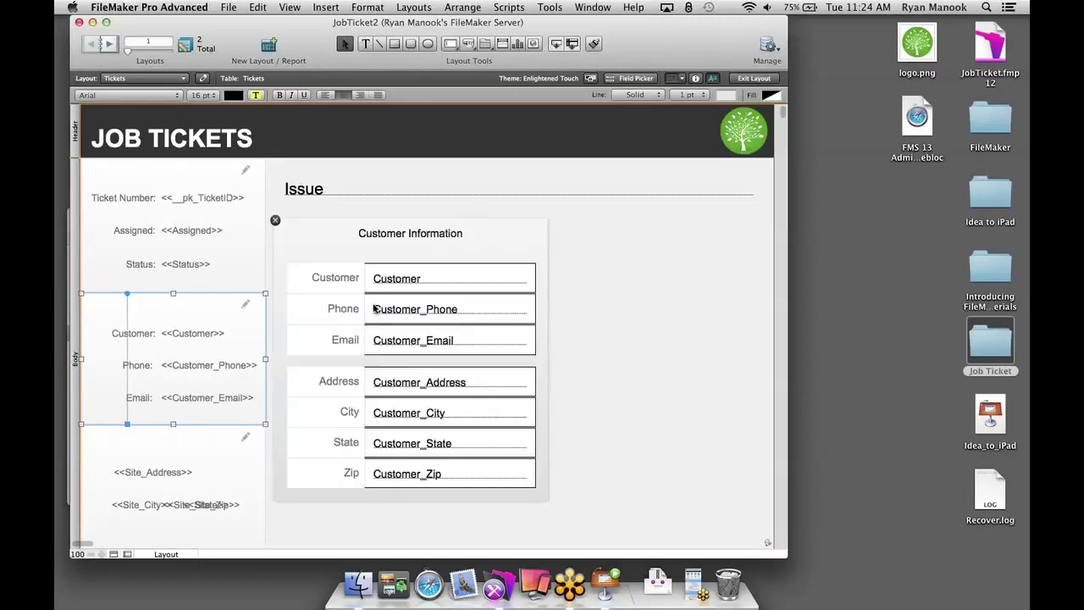
pyautogui.click(152, 450)
pyautogui.click(157, 450)
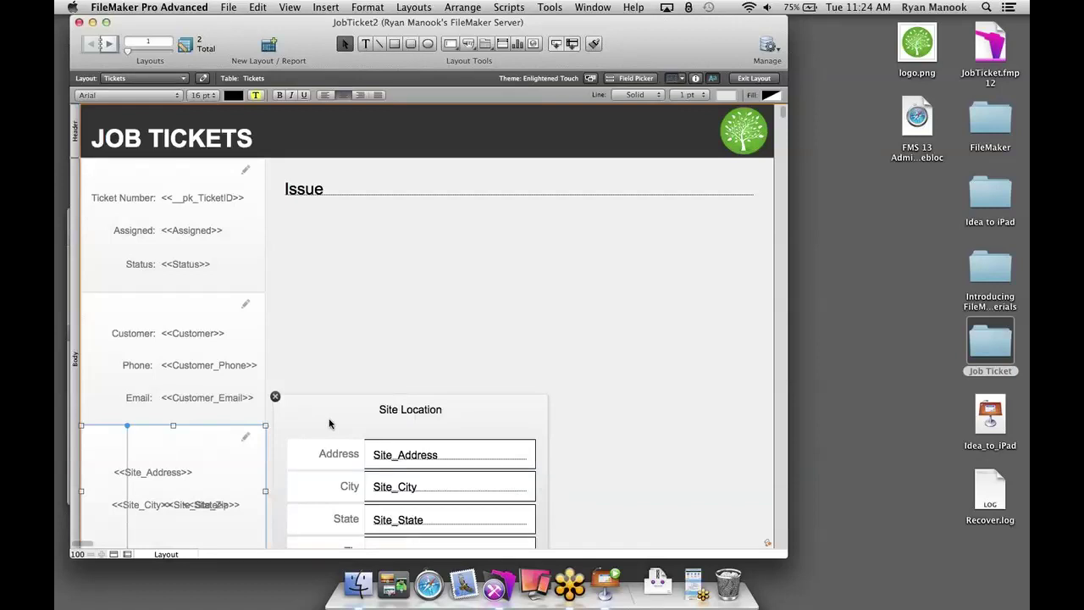
pyautogui.click(275, 397)
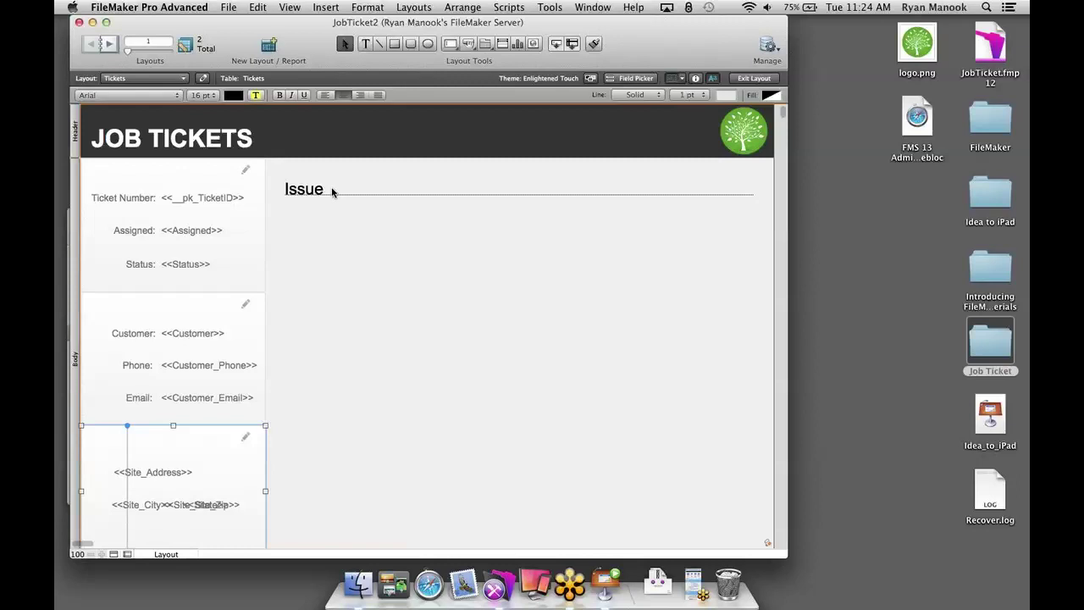
pyautogui.click(331, 190)
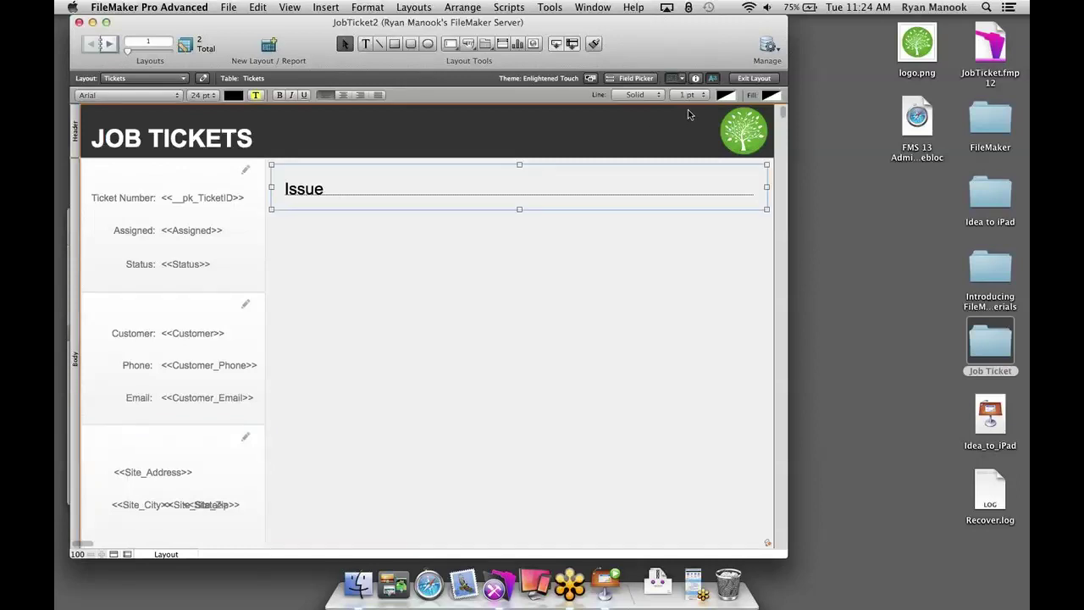
pyautogui.click(642, 77)
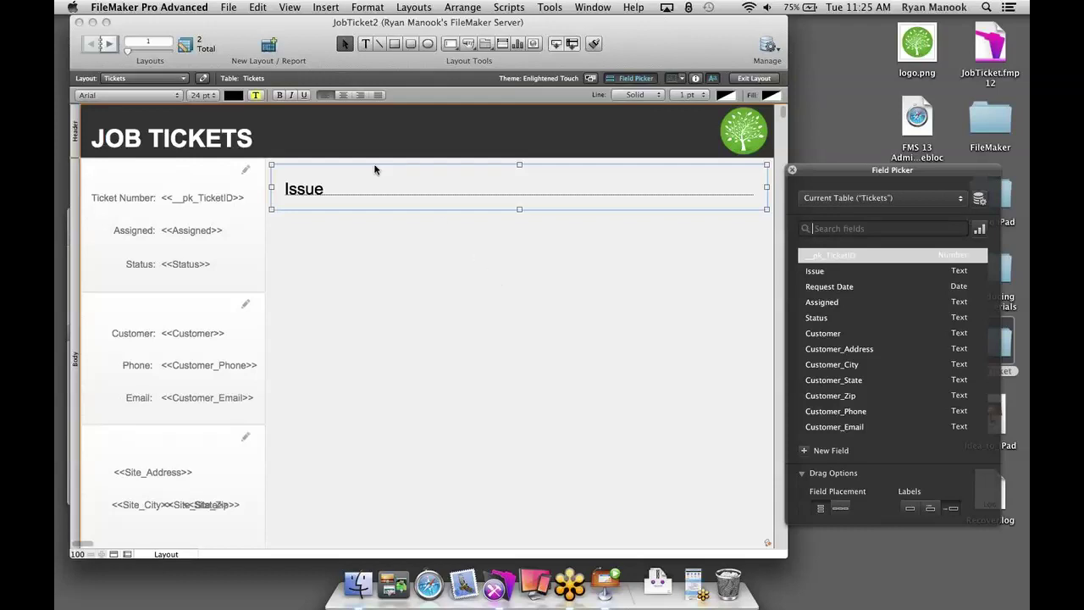
# Open the File menu to reach the database management commands.
pyautogui.click(236, 8)
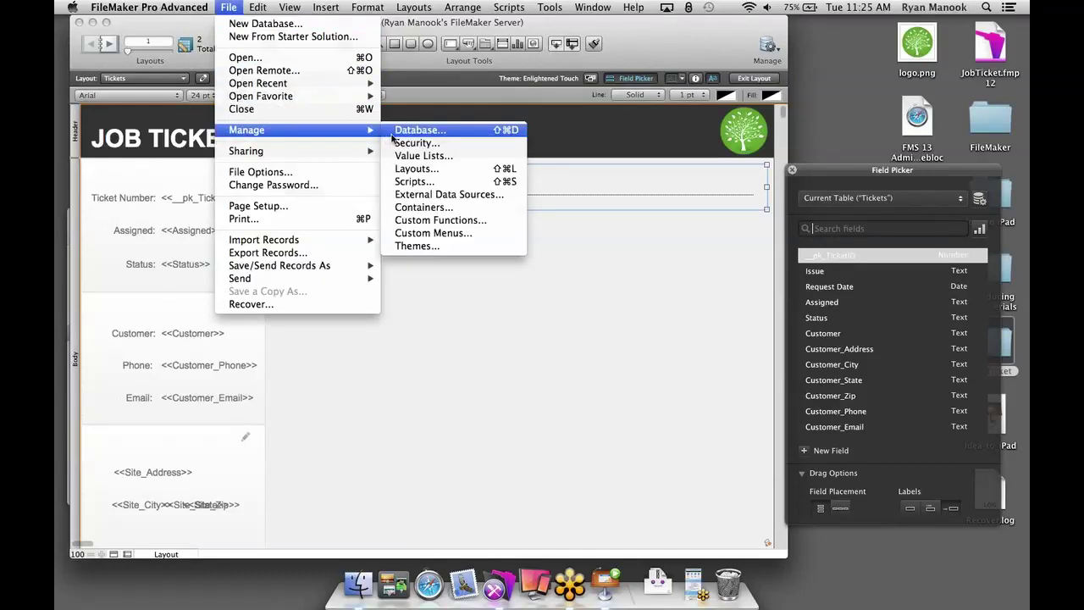
# In Manage Database, create a new table named 'Services Performed' alongside Tickets.
pyautogui.click(392, 136)
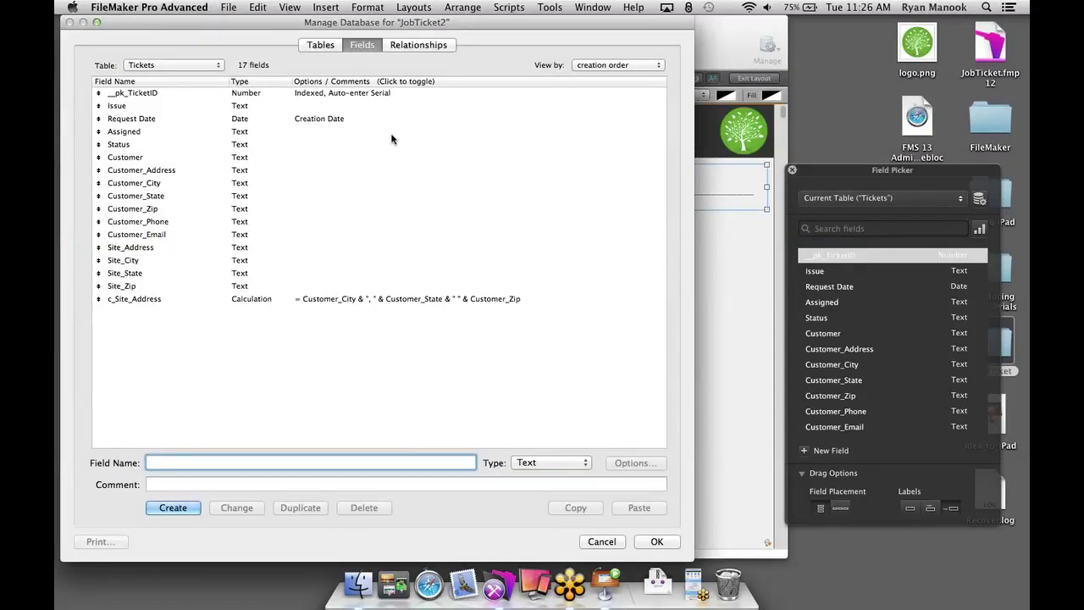
pyautogui.click(319, 46)
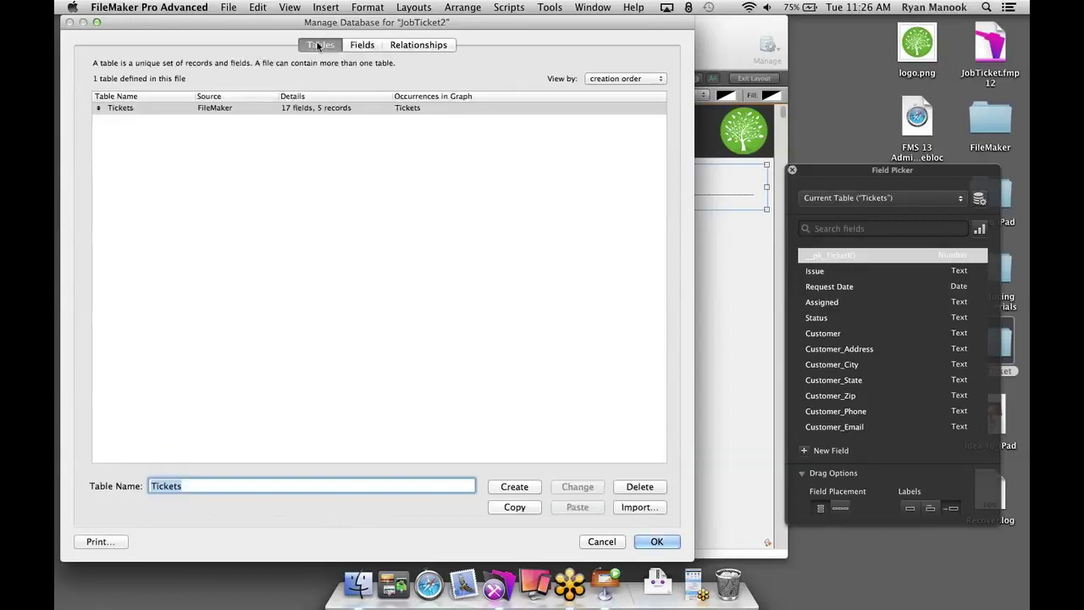
pyautogui.click(361, 45)
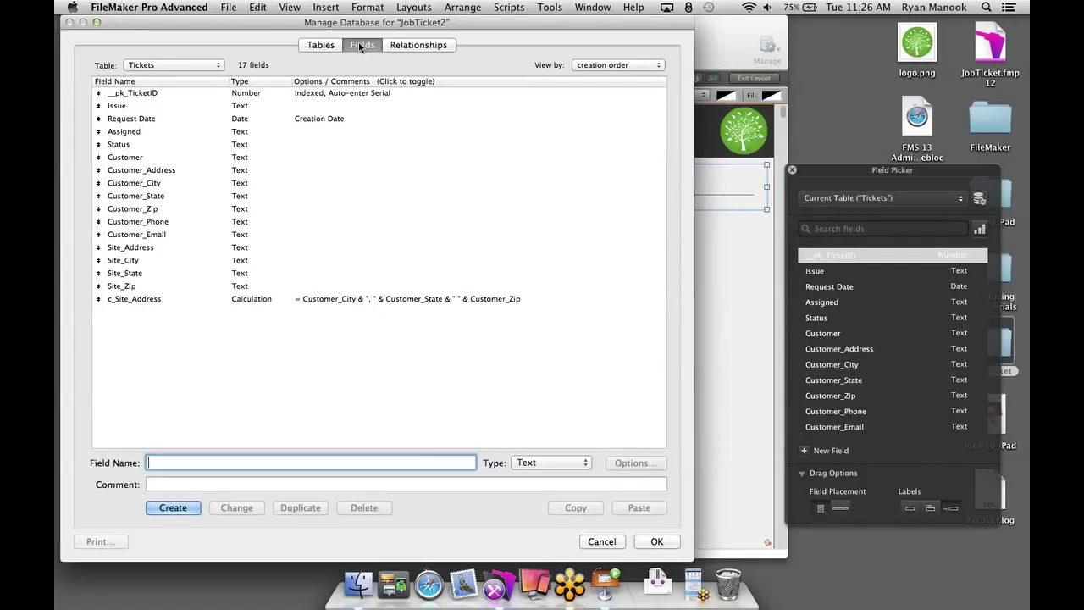
pyautogui.click(398, 46)
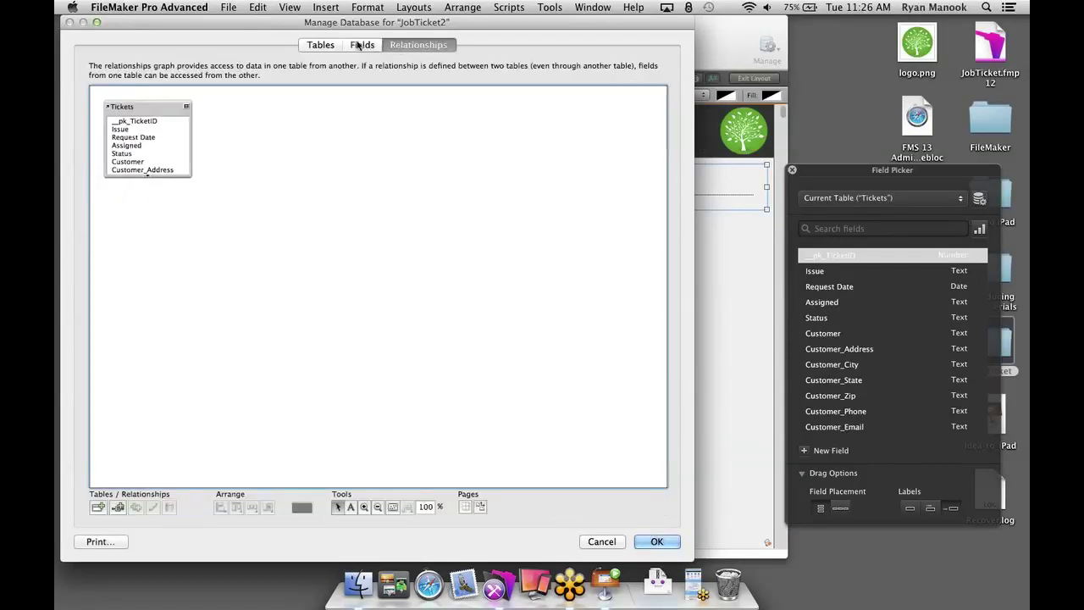
pyautogui.click(322, 45)
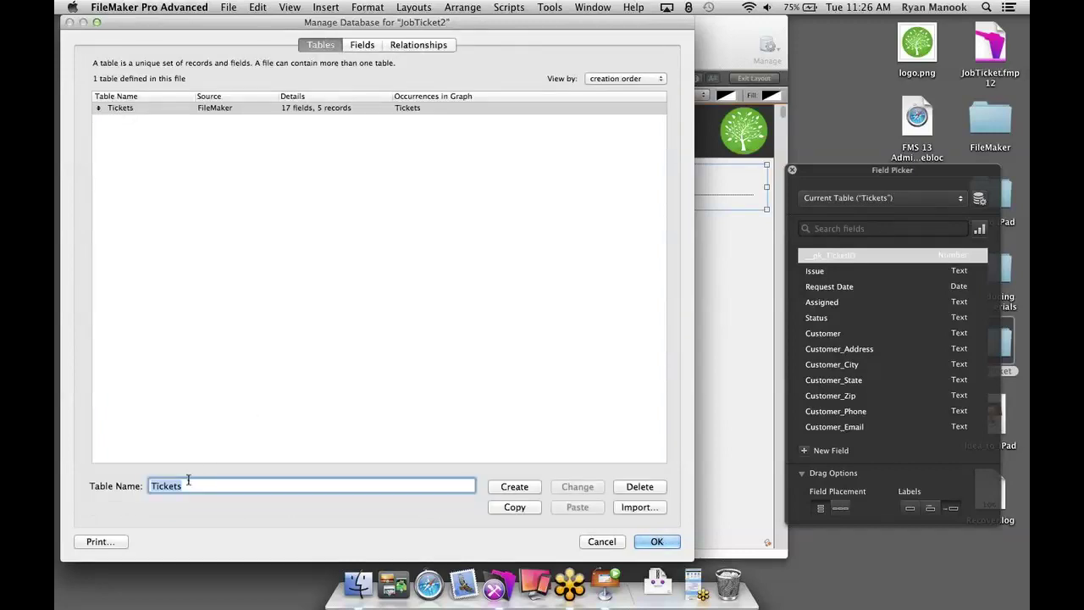
pyautogui.write('Ser')
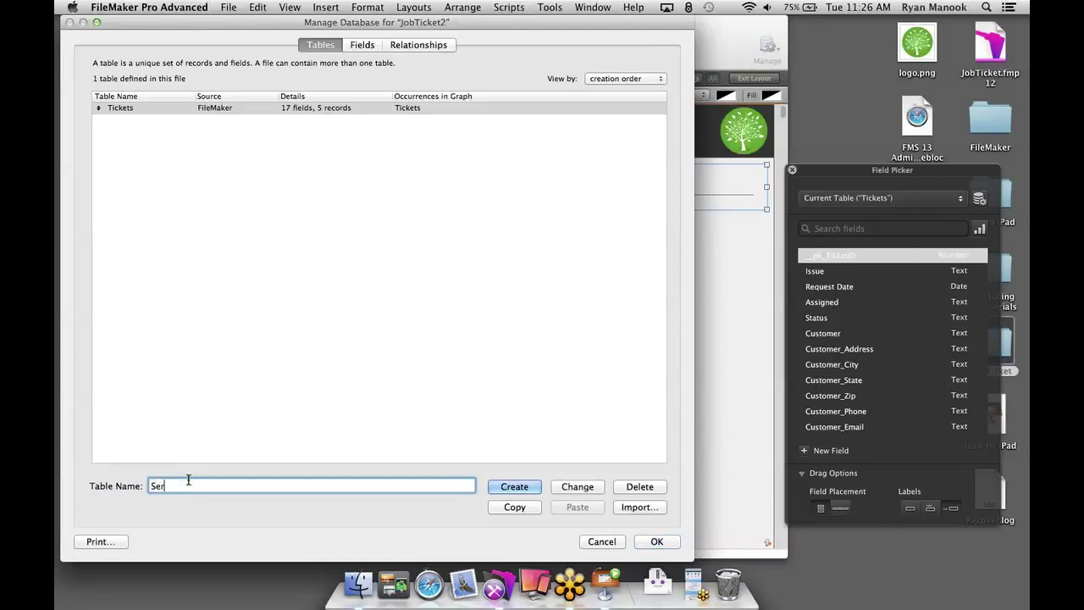
pyautogui.write('vices Performed')
pyautogui.click(502, 488)
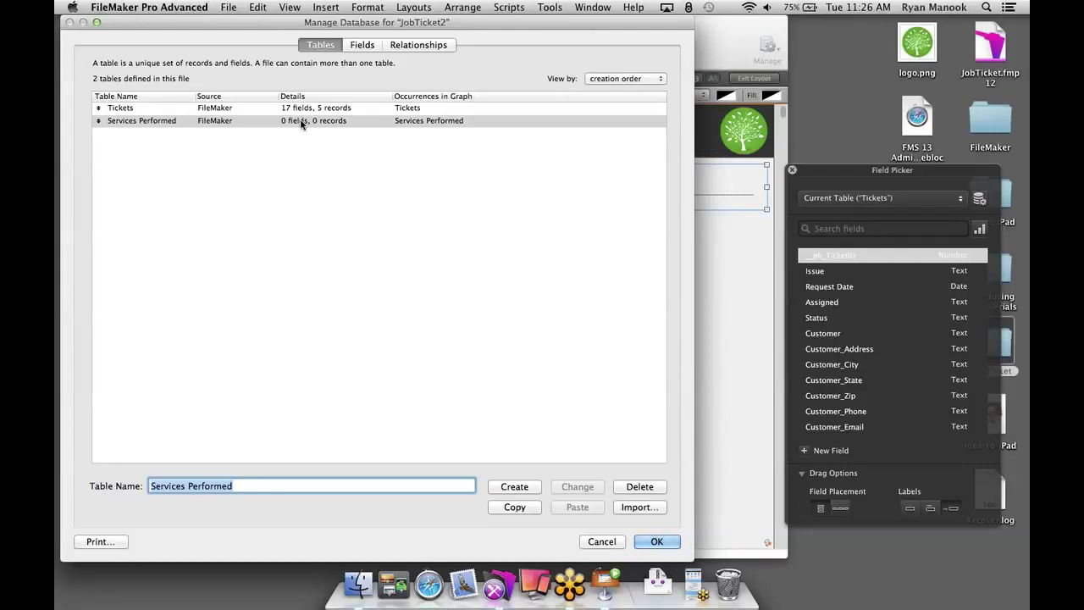
pyautogui.click(361, 45)
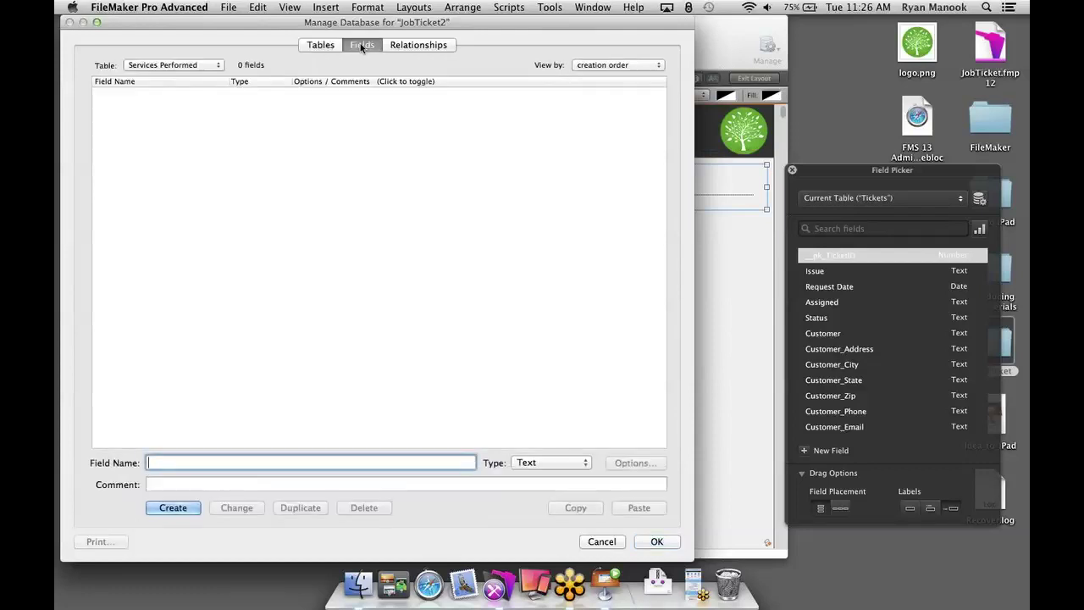
# Create a __pk_ServicesID number field that auto-enters a serial number.
pyautogui.write('__pk_ServicesID')
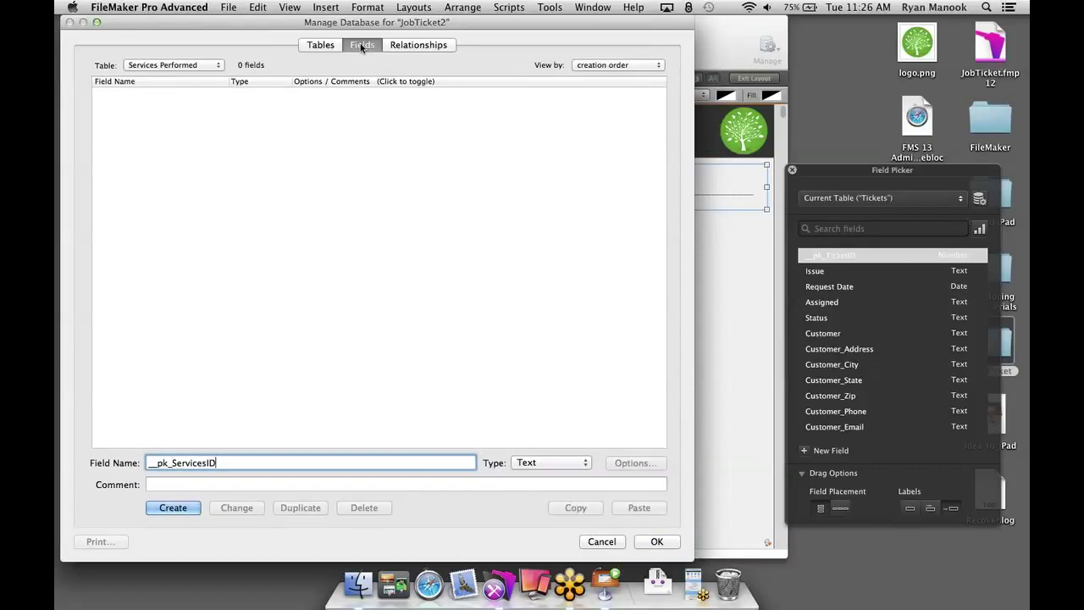
pyautogui.click(558, 462)
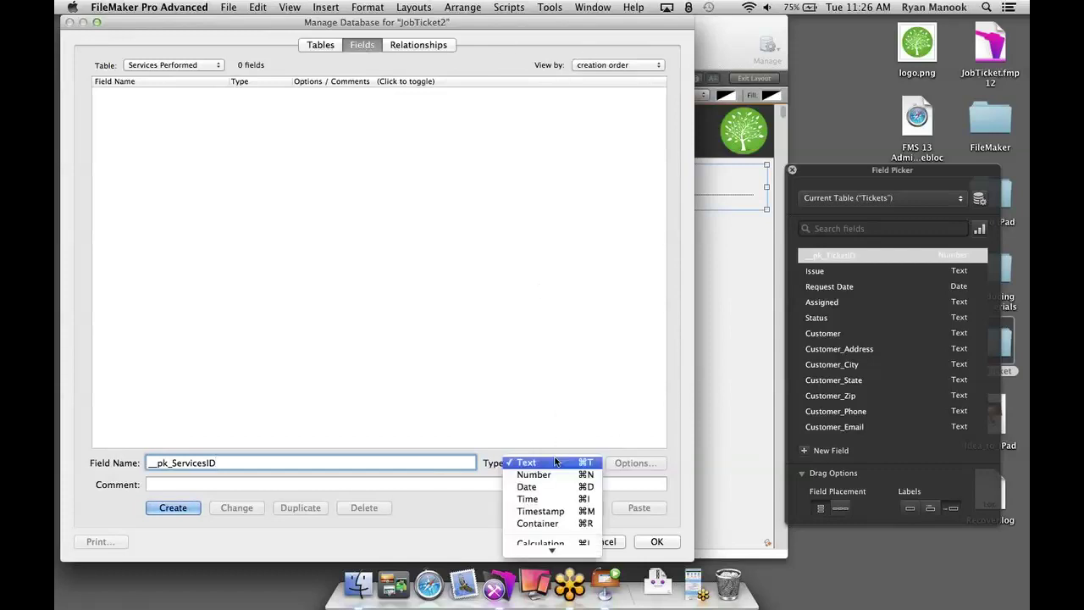
pyautogui.click(551, 476)
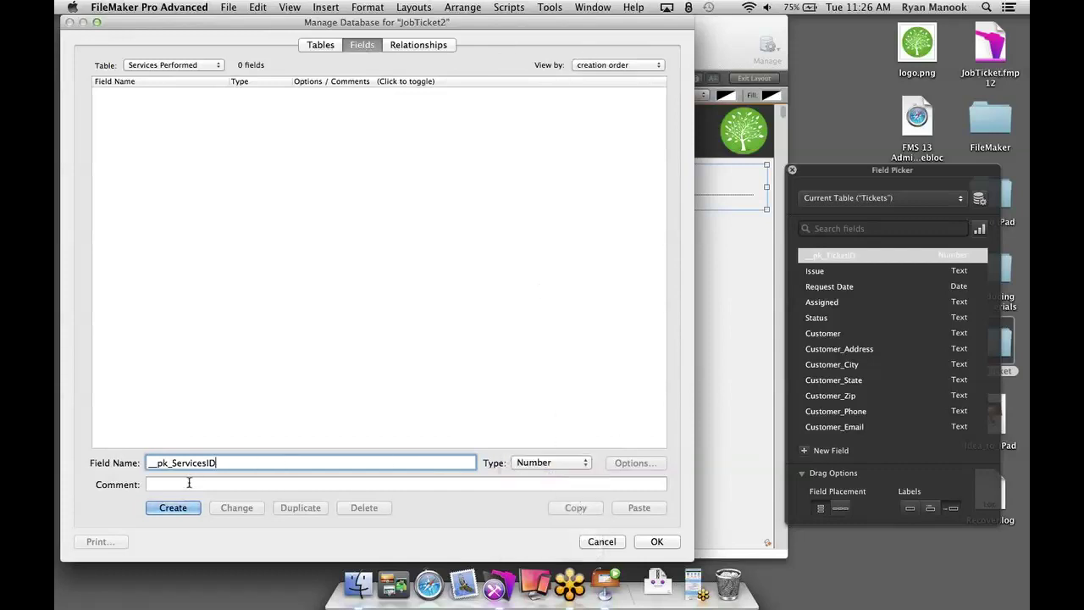
pyautogui.click(174, 506)
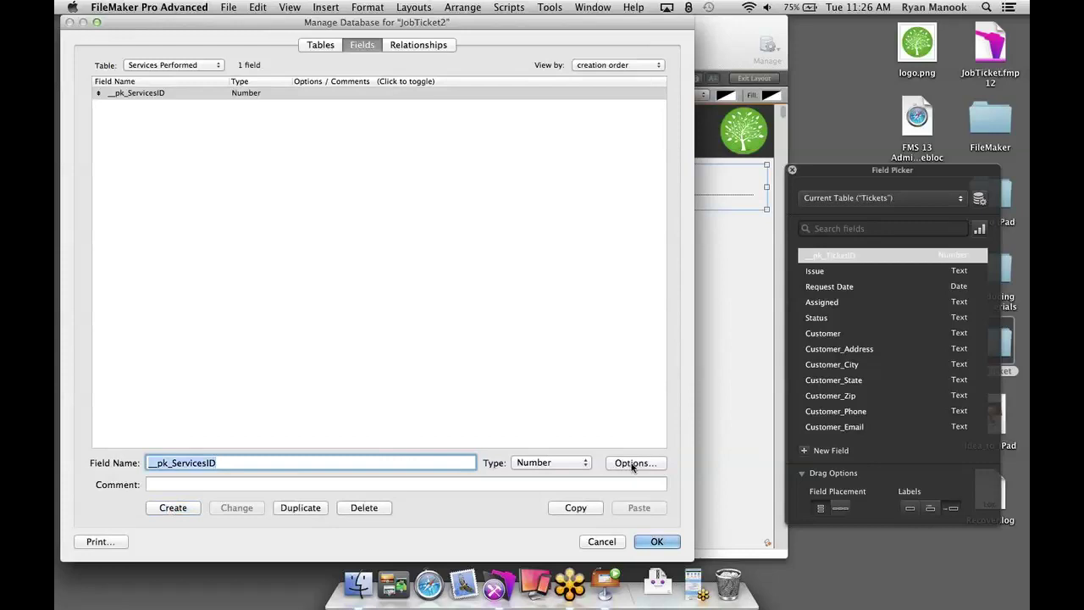
pyautogui.click(633, 464)
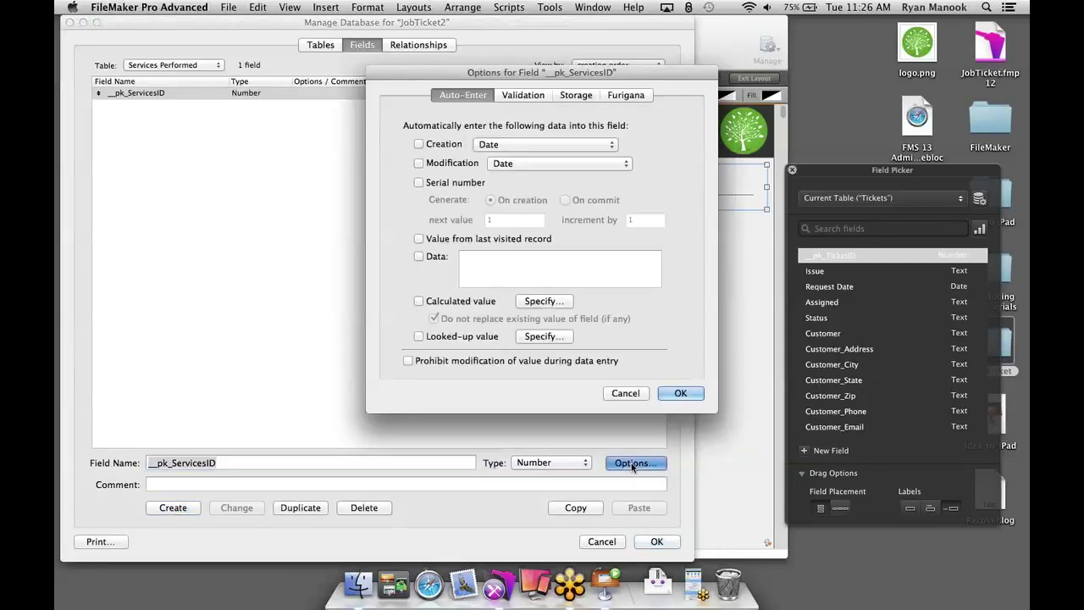
pyautogui.click(435, 185)
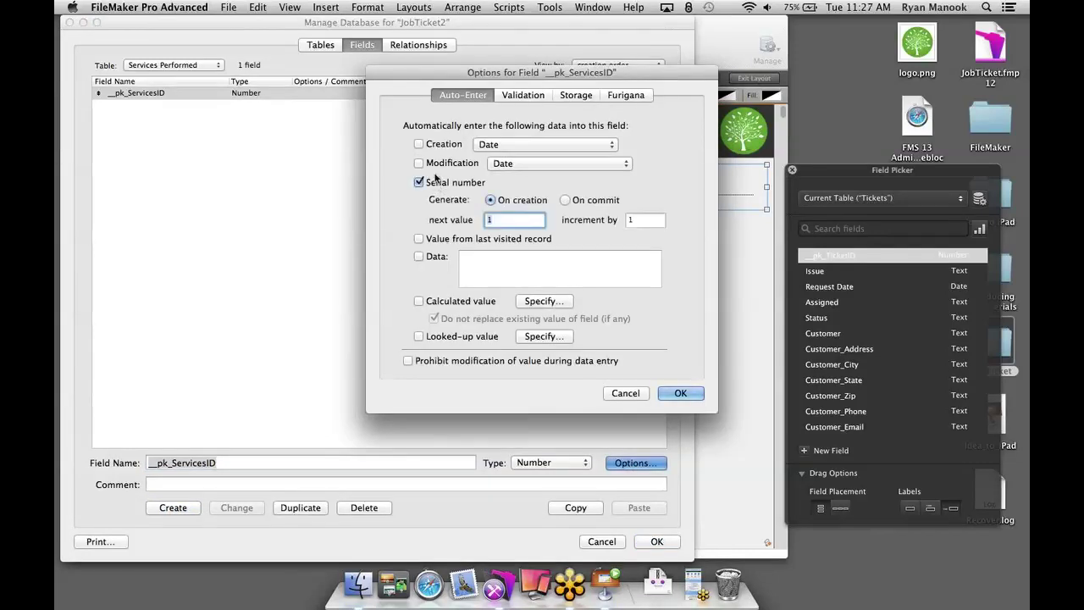
pyautogui.click(675, 394)
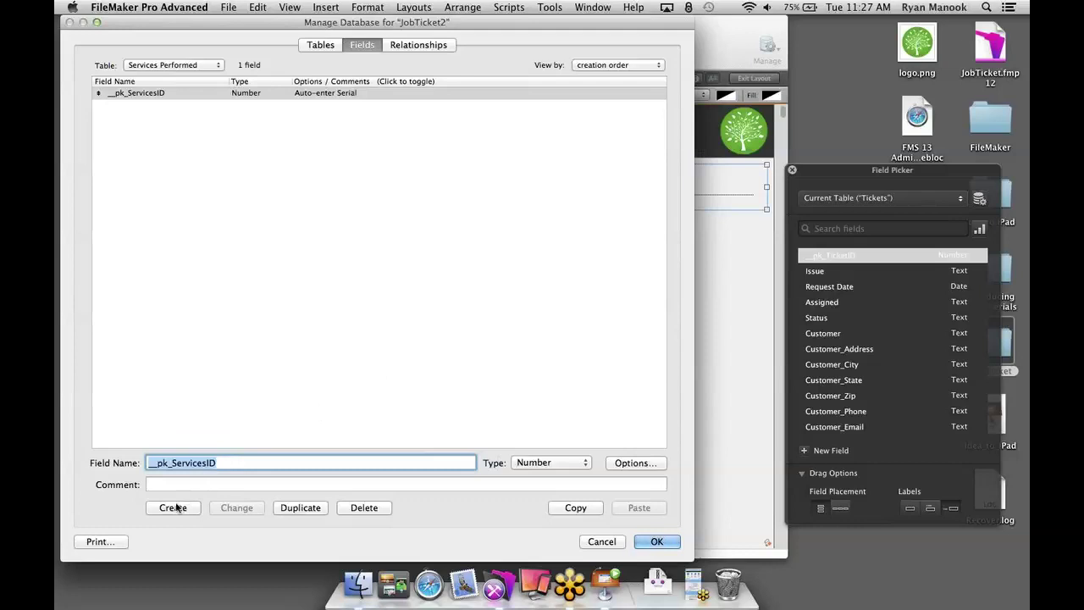
# Replace the field name with the _fk_ prefix to begin a foreign key field.
pyautogui.click(168, 464)
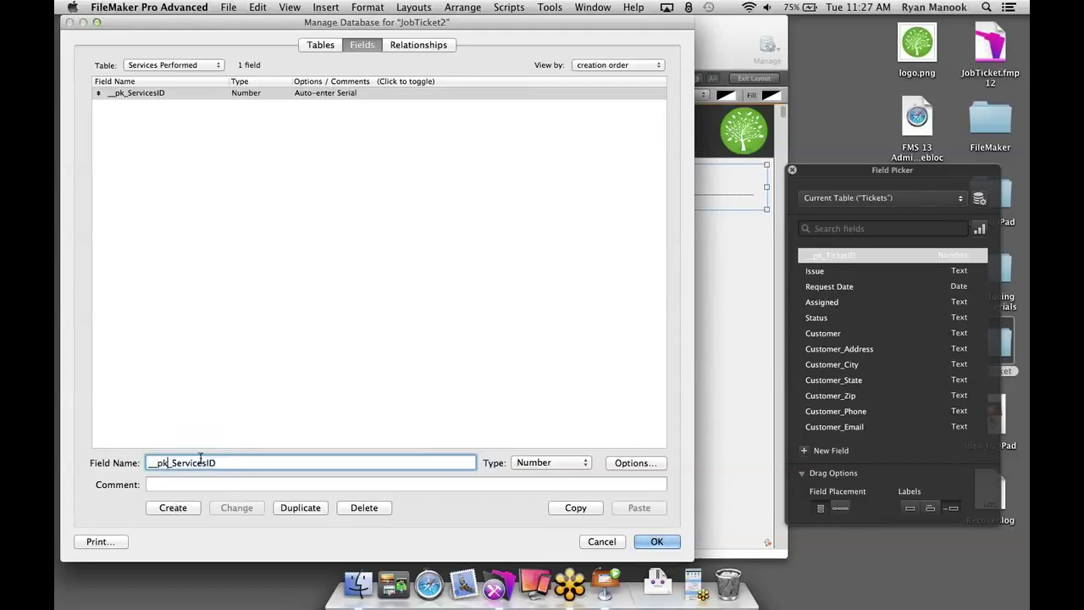
pyautogui.doubleClick(217, 462)
pyautogui.write('_f')
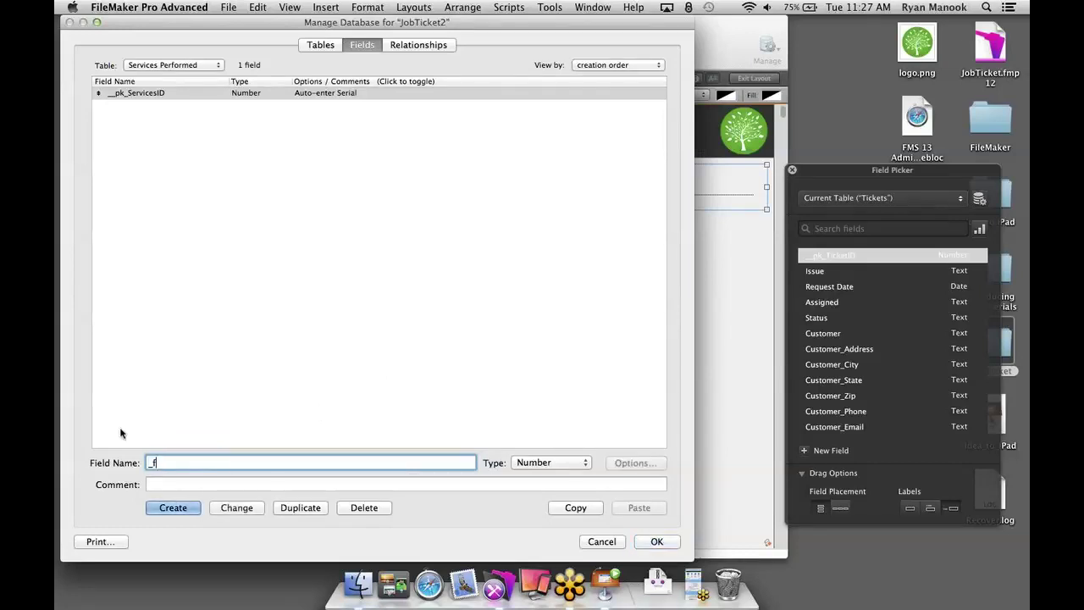
pyautogui.write('k_')
# Create a _fk_TicketID number field and a Date timestamp field.
pyautogui.write('TicketID')
pyautogui.click(173, 508)
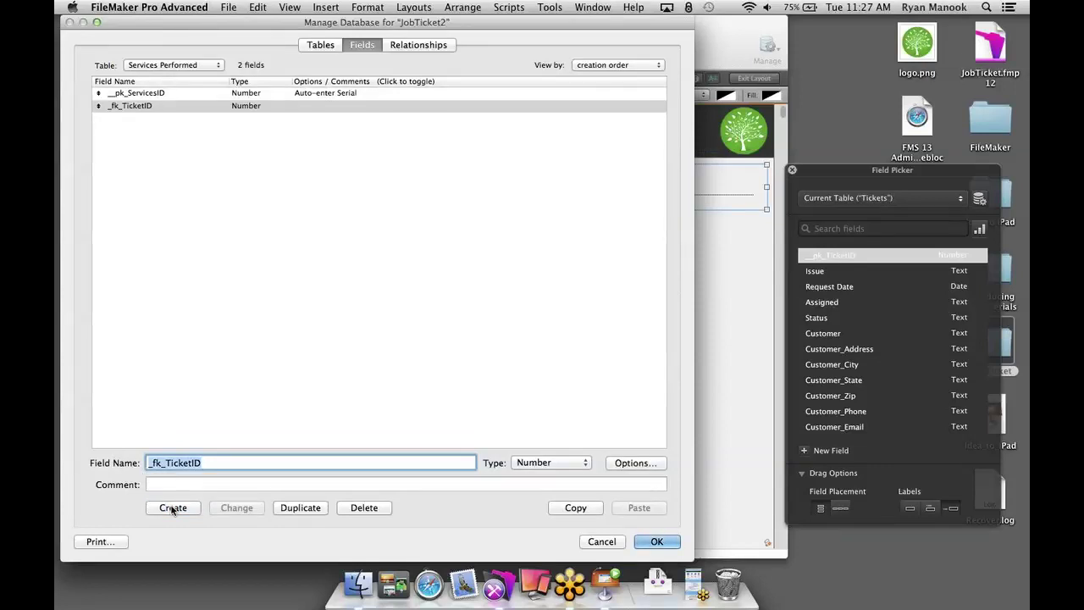
pyautogui.write('Date')
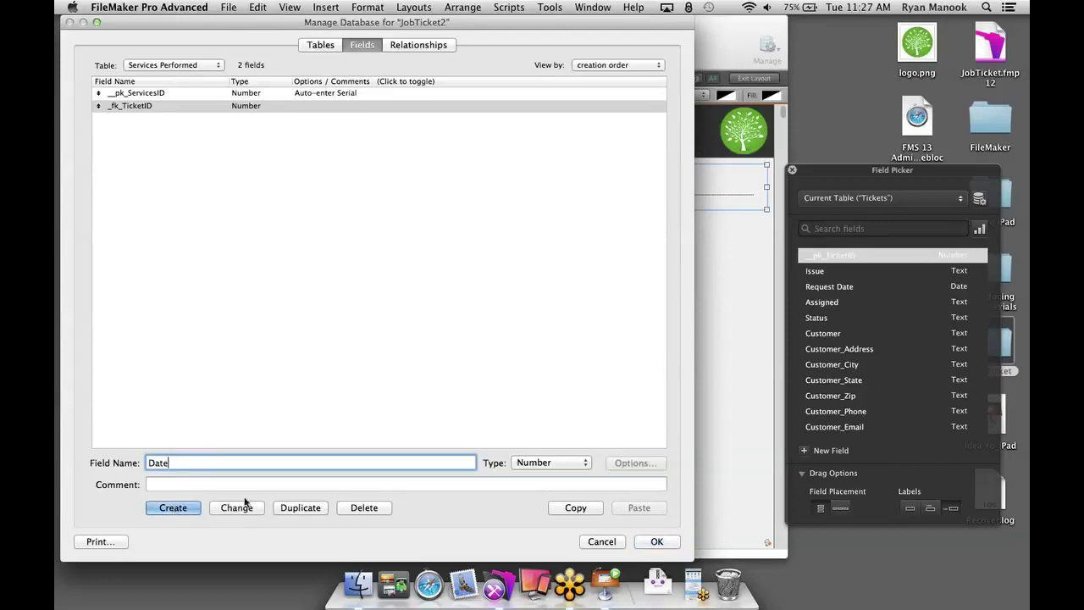
pyautogui.click(542, 463)
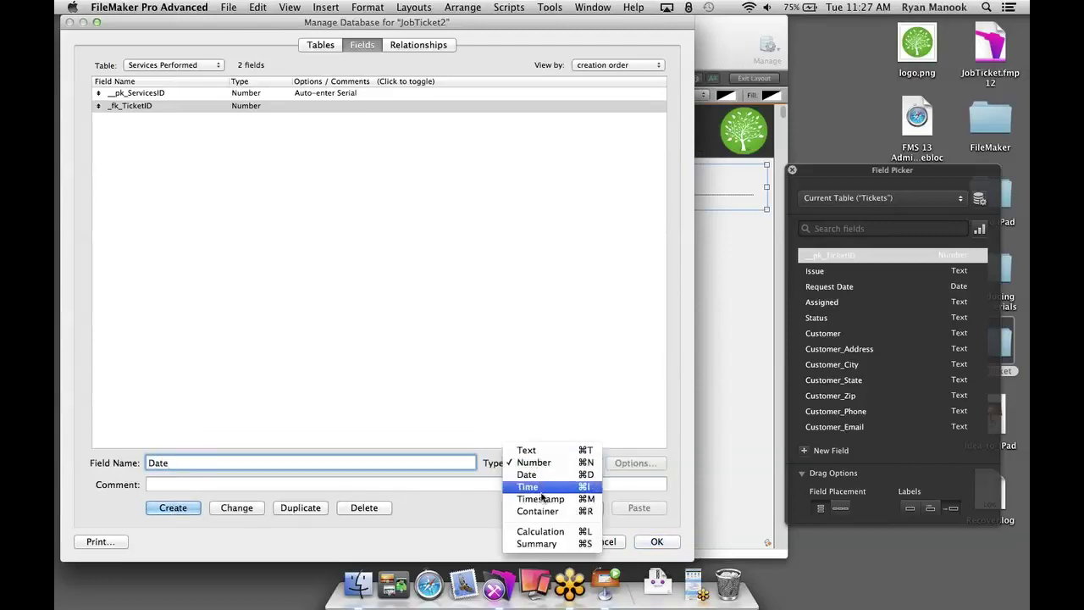
pyautogui.click(542, 500)
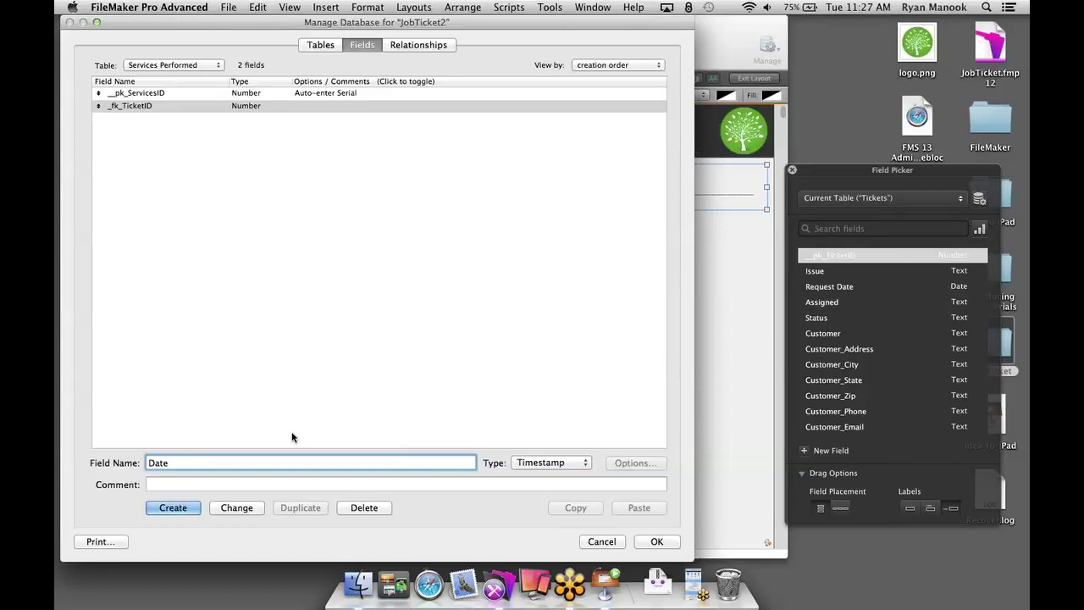
pyautogui.click(169, 511)
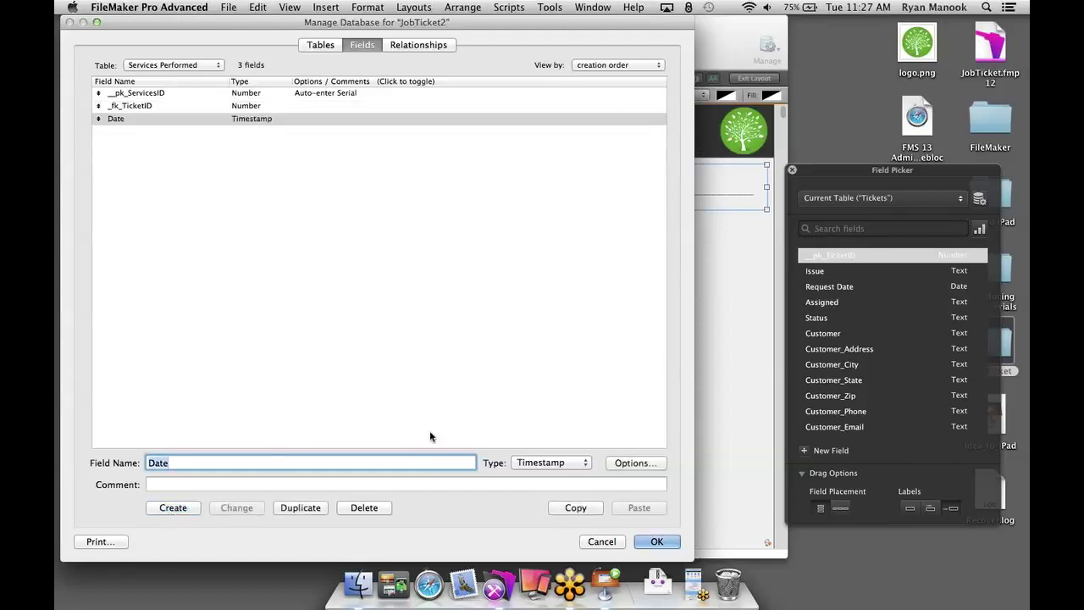
# Set the Date field to auto-enter its creation timestamp.
pyautogui.click(634, 463)
pyautogui.click(433, 144)
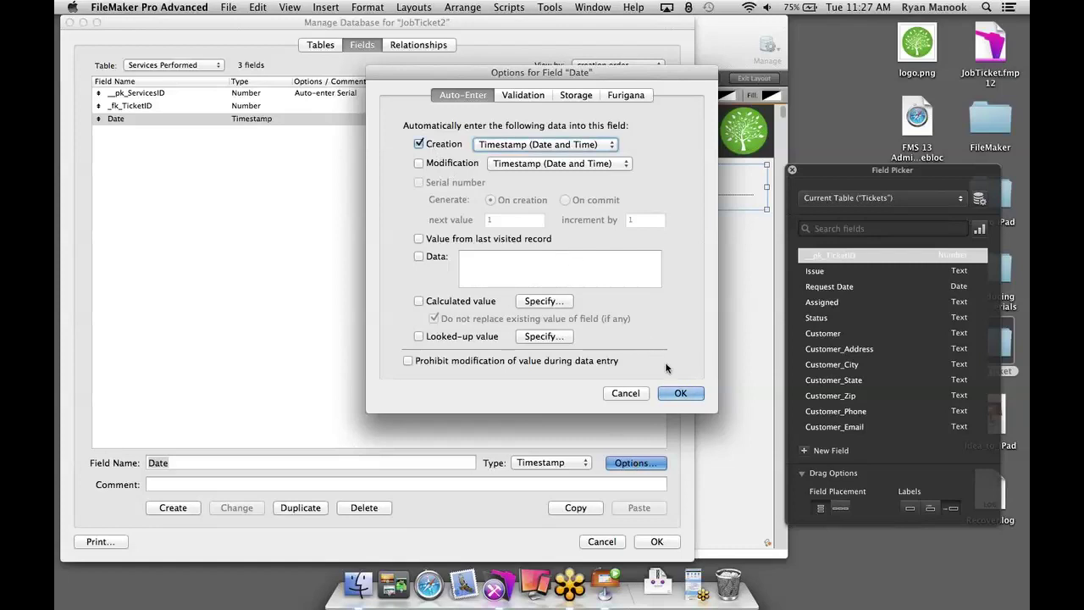
pyautogui.click(682, 394)
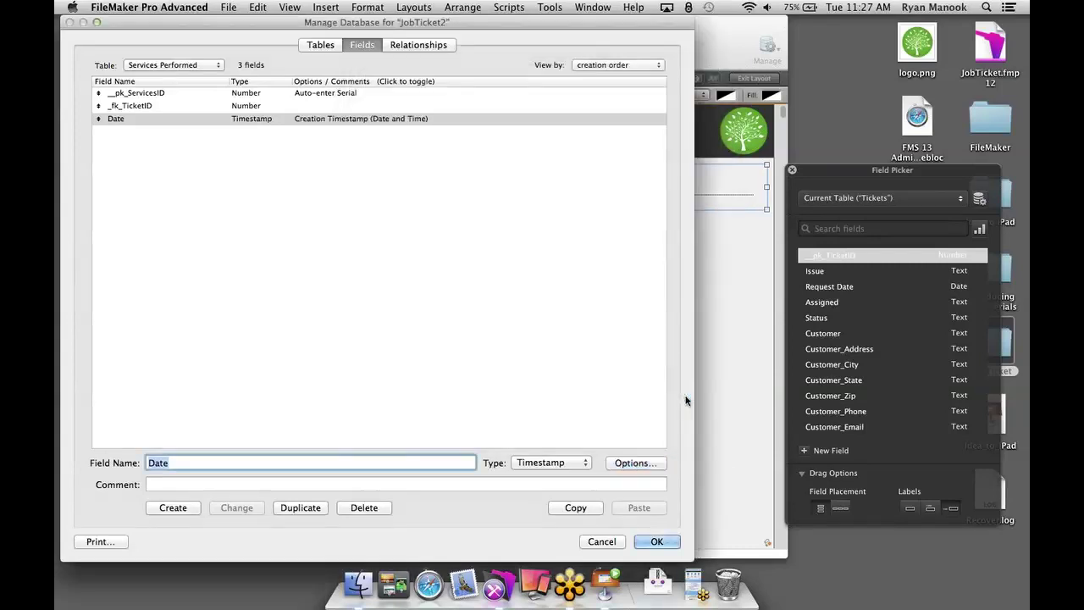
pyautogui.click(225, 461)
pyautogui.doubleClick(226, 461)
# Add a Description text field and a Quantity number field.
pyautogui.write('Description')
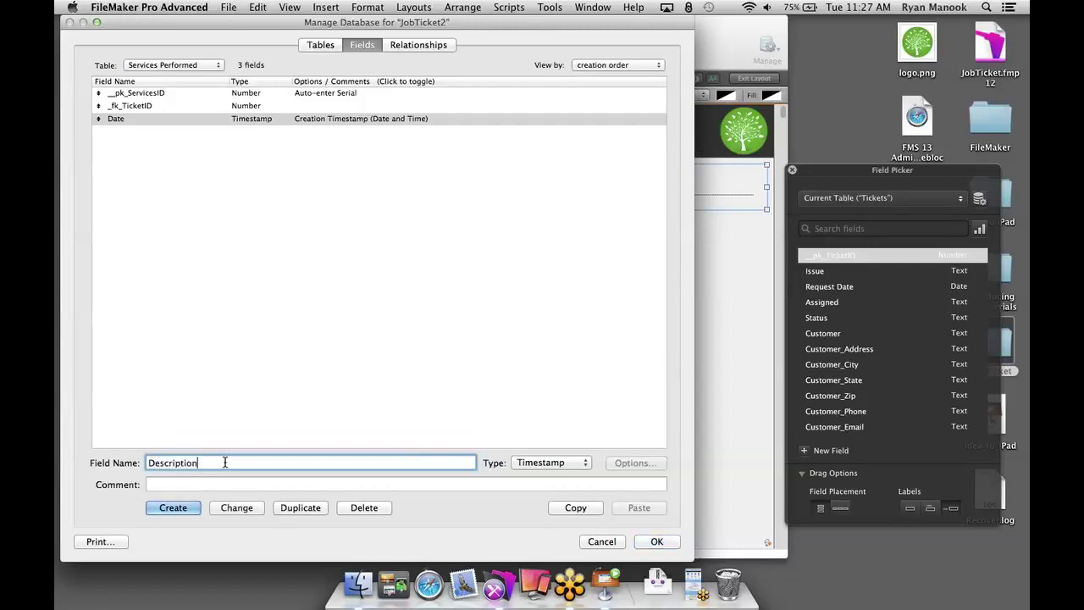
pyautogui.click(540, 462)
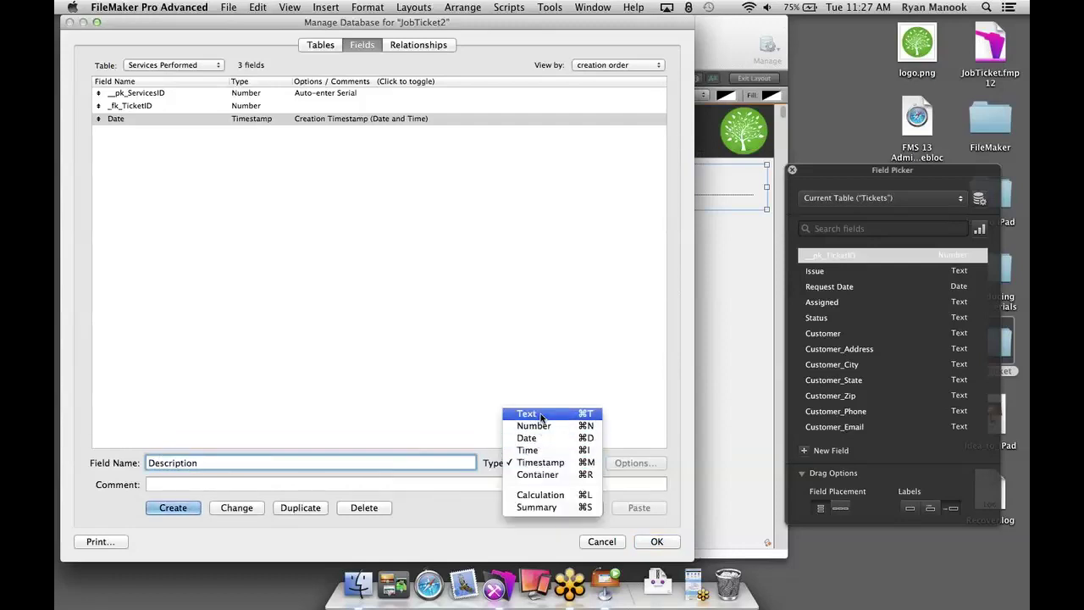
pyautogui.click(526, 413)
pyautogui.click(179, 508)
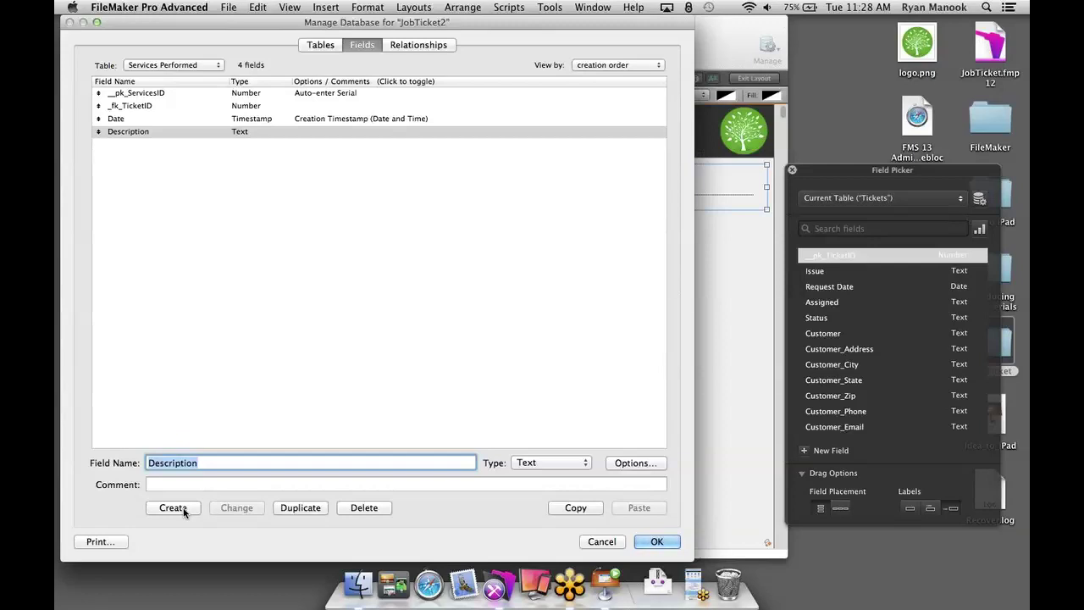
pyautogui.write('Quantity')
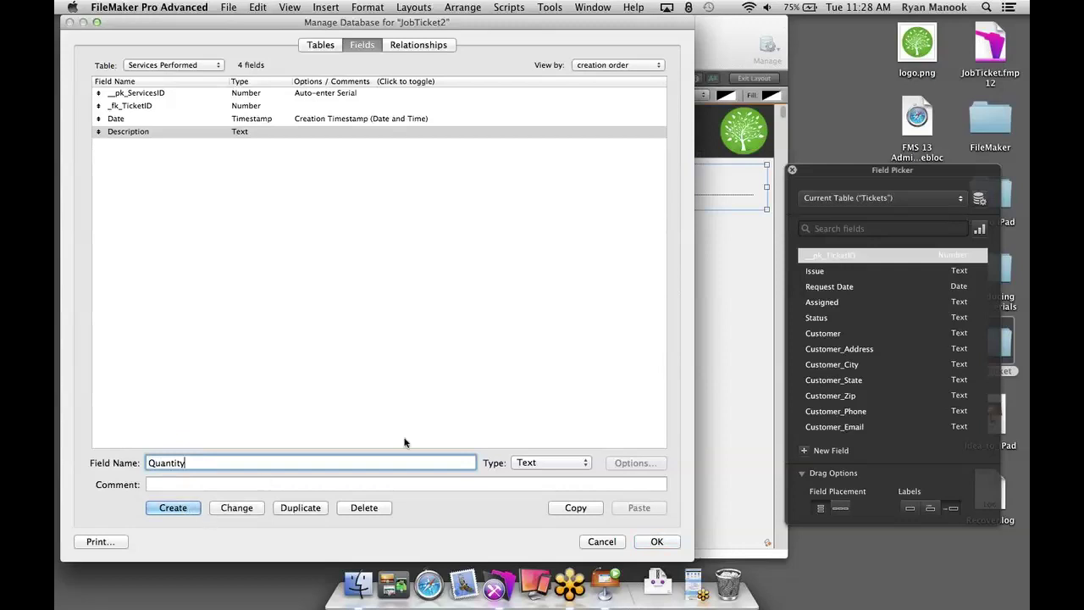
pyautogui.click(549, 462)
pyautogui.click(543, 475)
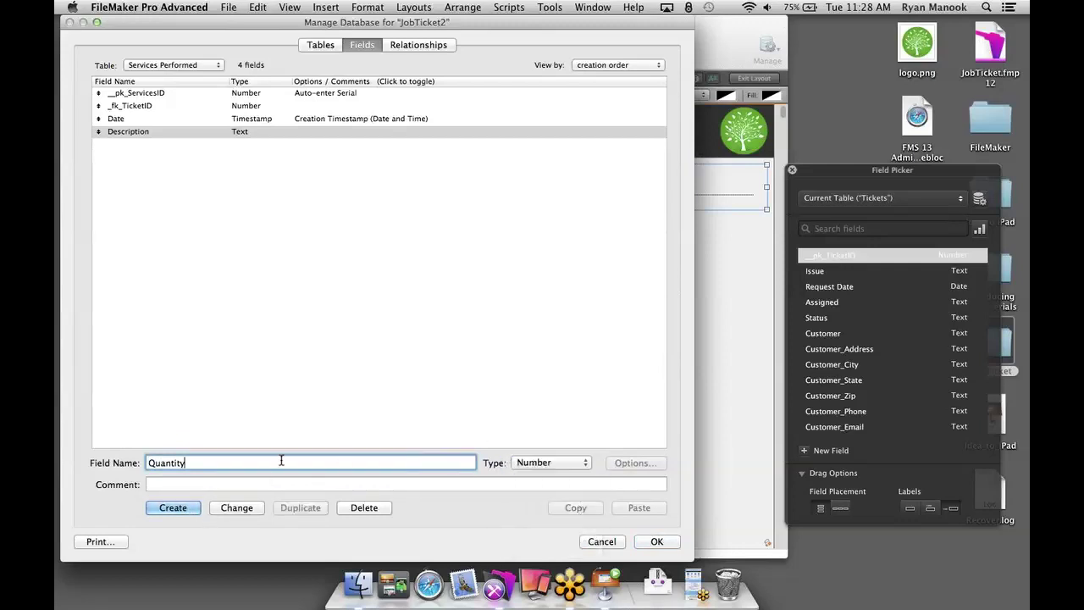
pyautogui.click(173, 507)
# Add a Rate number field and create Subtotal as a calculation field.
pyautogui.write('Rate')
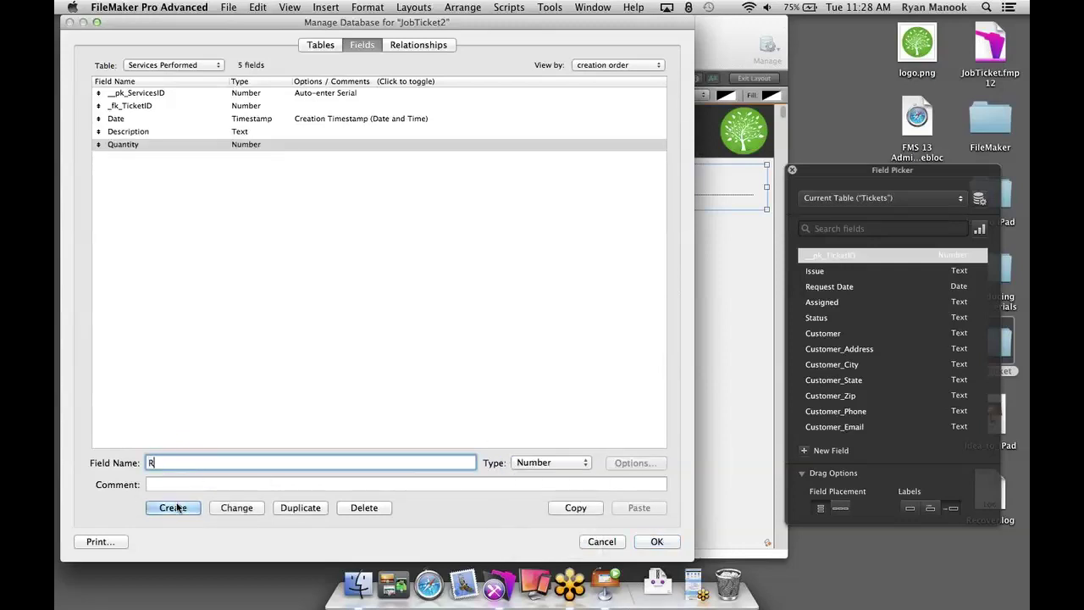
pyautogui.click(188, 512)
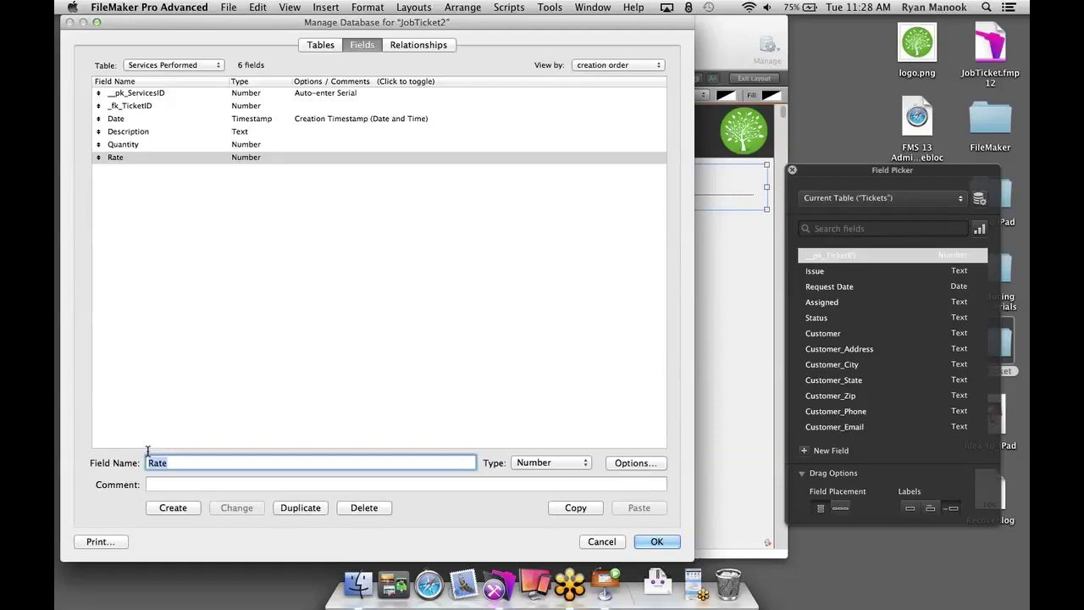
pyautogui.write('Subtotal')
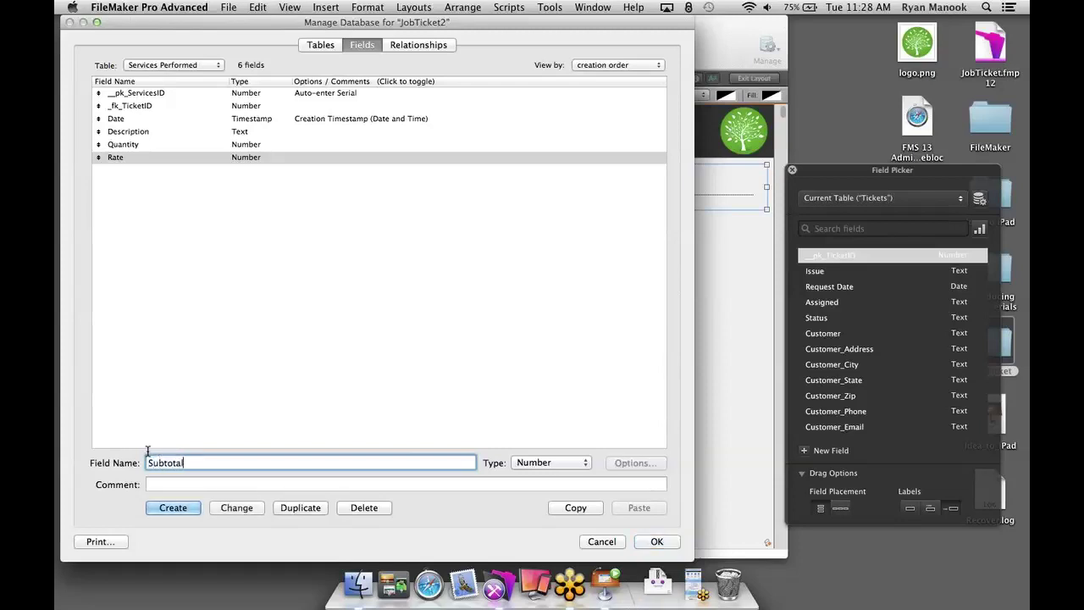
pyautogui.click(542, 462)
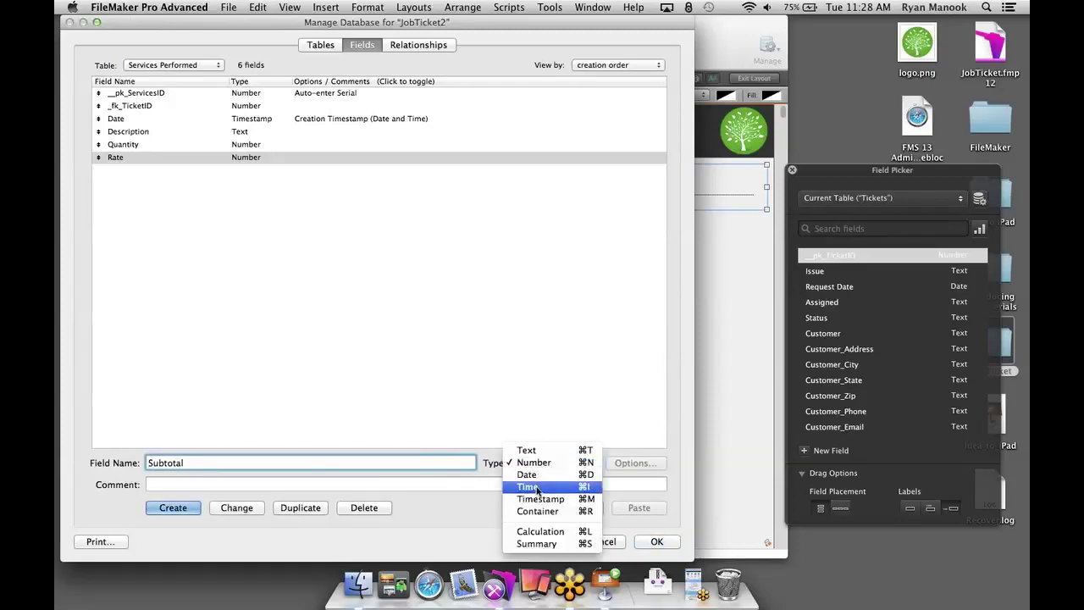
pyautogui.click(536, 530)
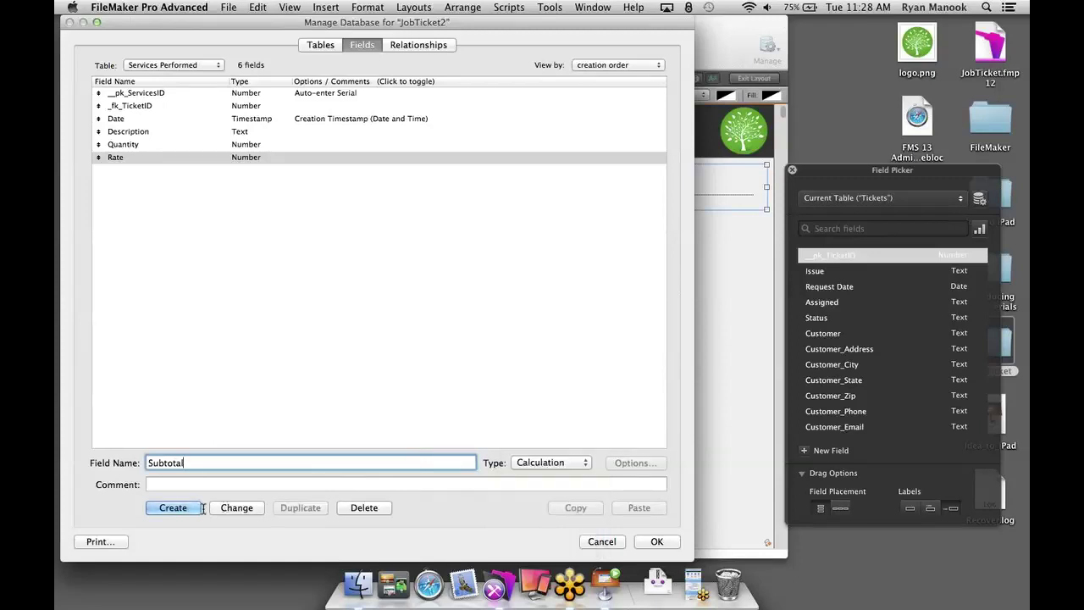
pyautogui.click(173, 508)
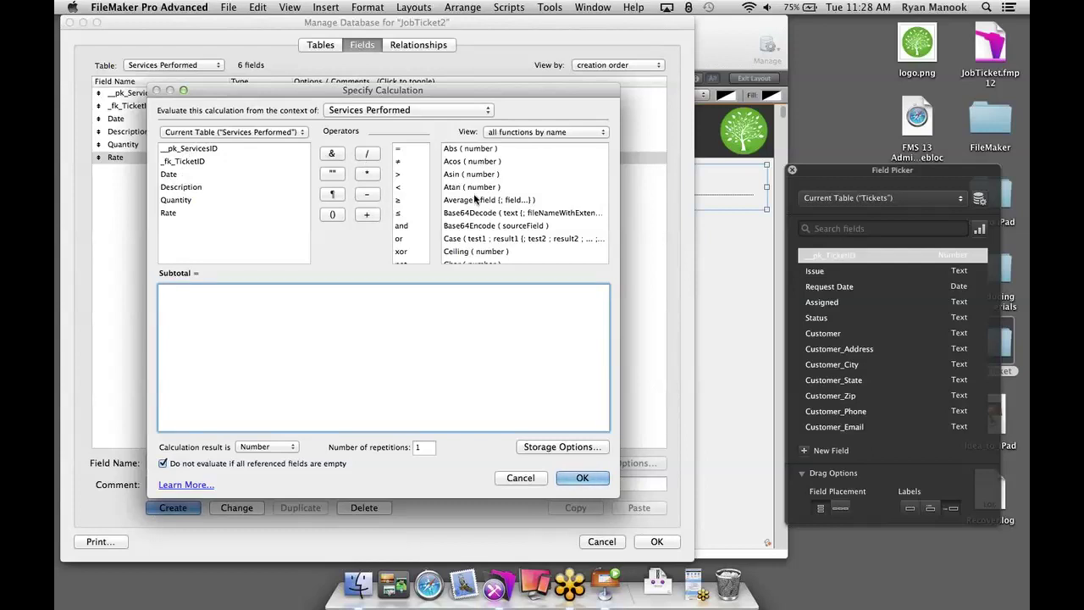
# Enter the Subtotal formula Quantity * Rate and accept it.
pyautogui.scroll(-10, 475, 198)
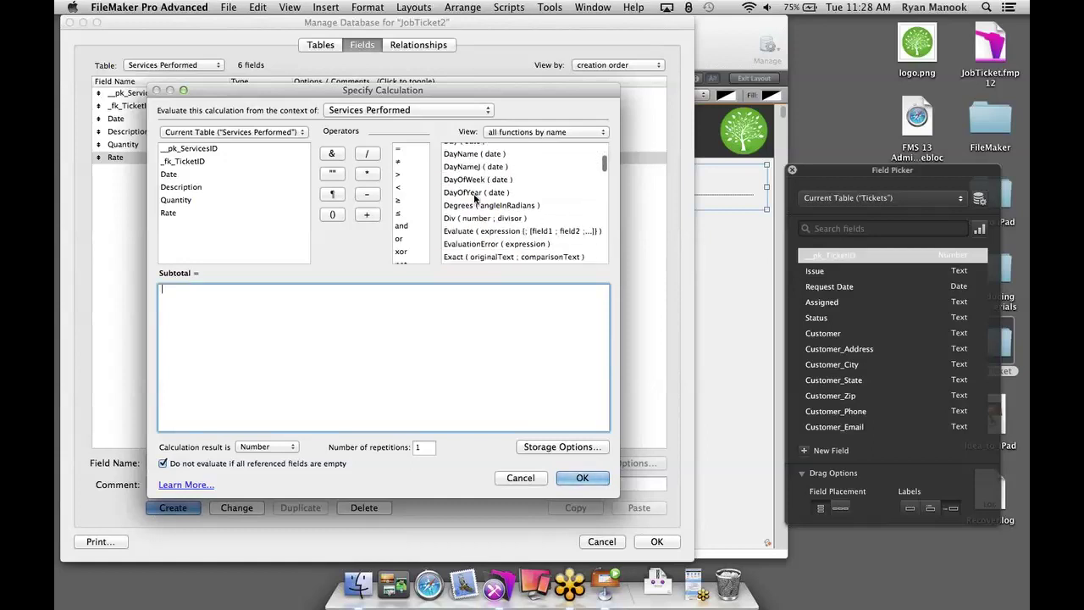
pyautogui.scroll(10, 475, 198)
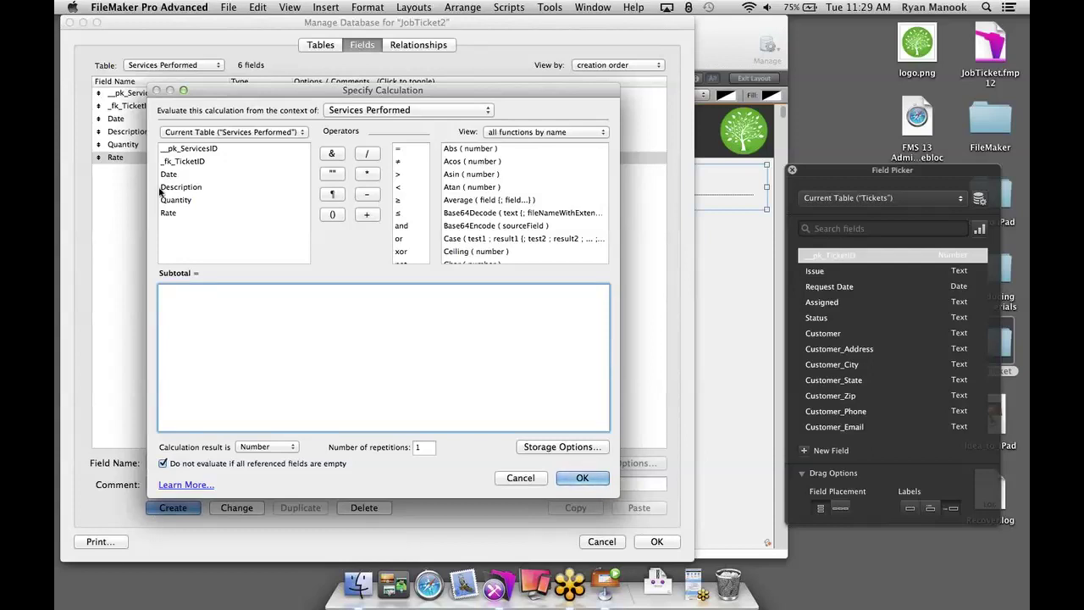
pyautogui.doubleClick(170, 199)
pyautogui.click(358, 176)
pyautogui.doubleClick(174, 212)
pyautogui.click(576, 479)
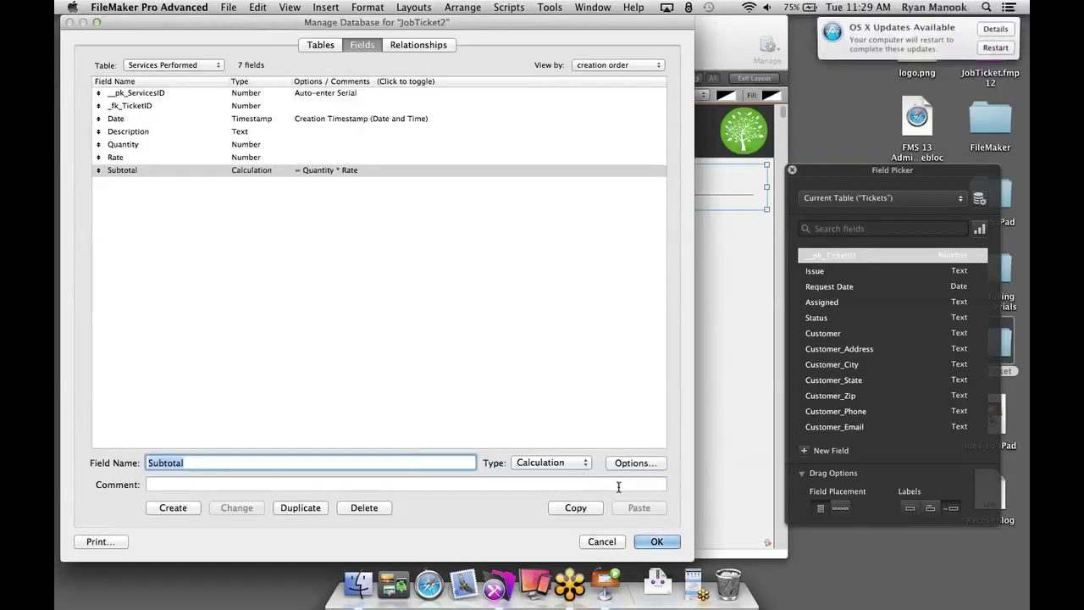
# Relate Tickets' __pk_TicketID to _fk_TicketID in Services Performed in the relationships graph.
pyautogui.click(656, 541)
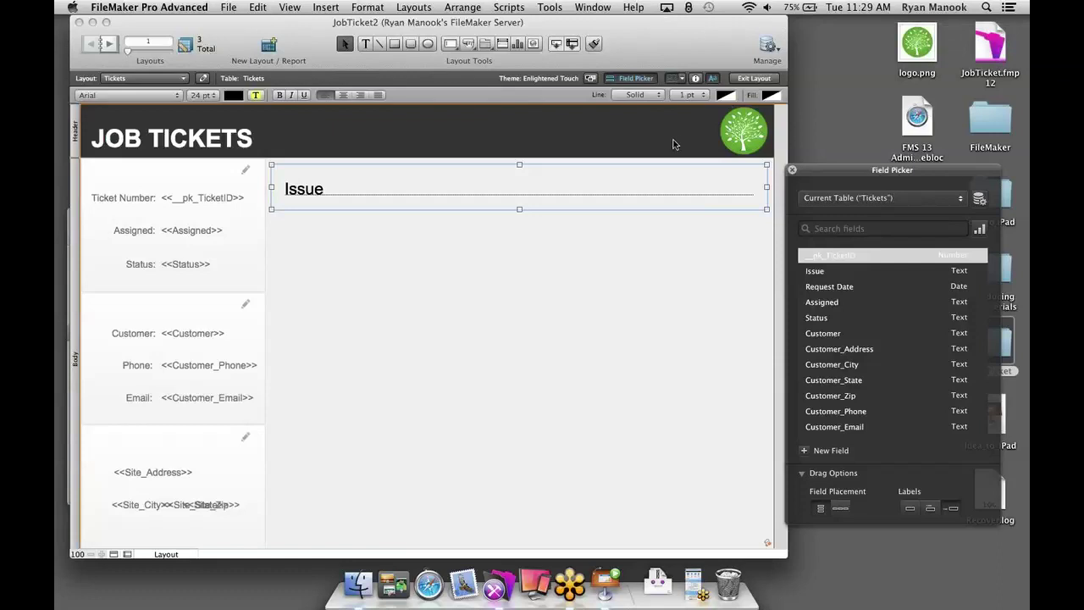
pyautogui.click(230, 7)
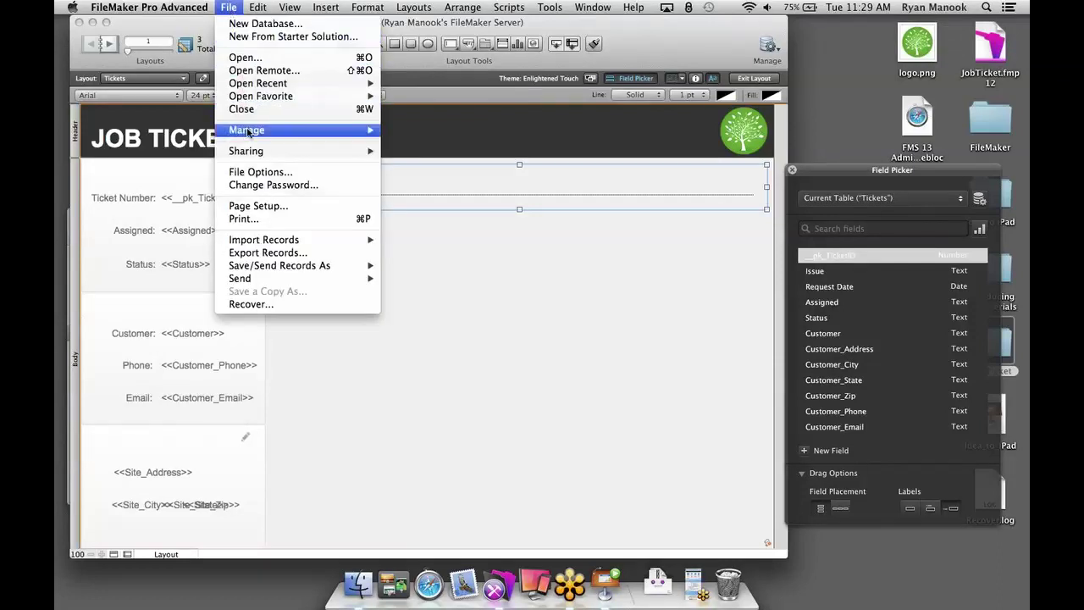
pyautogui.moveTo(250, 130)
pyautogui.click(418, 130)
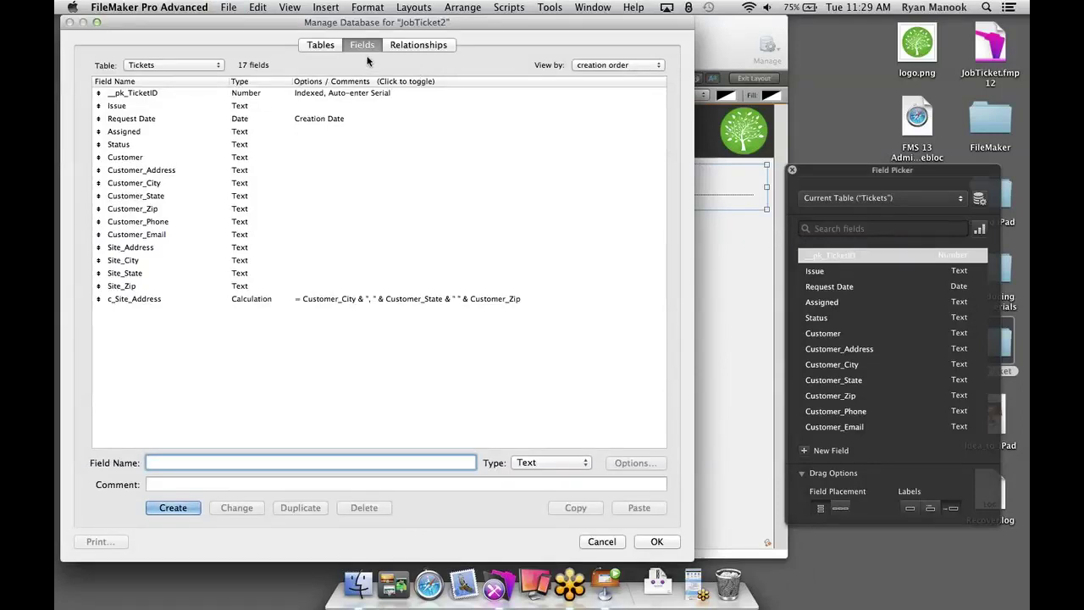
pyautogui.click(419, 46)
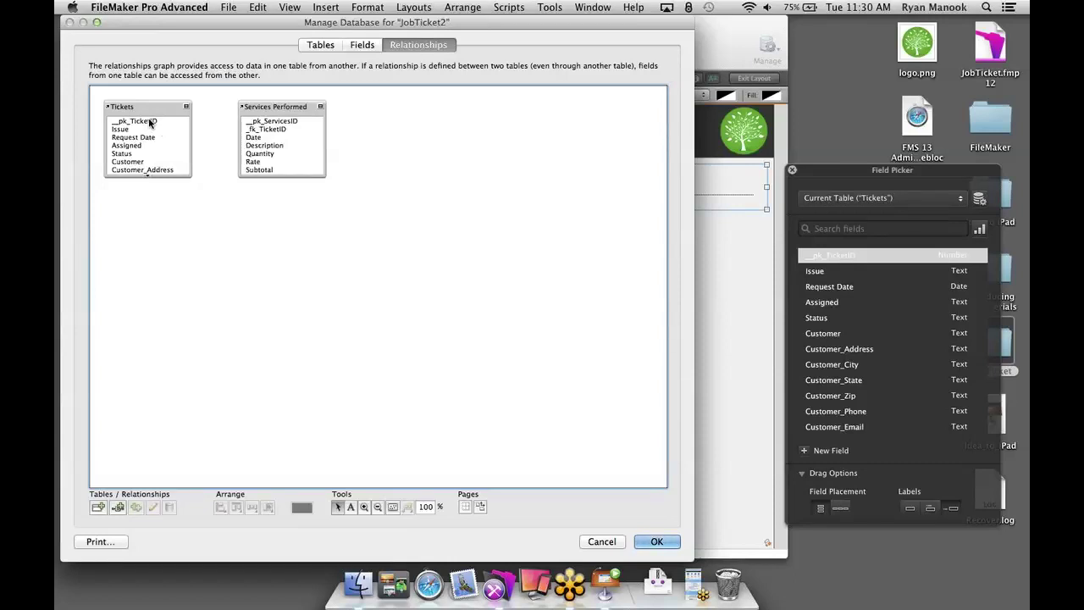
pyautogui.moveTo(150, 124); pyautogui.dragTo(251, 127)
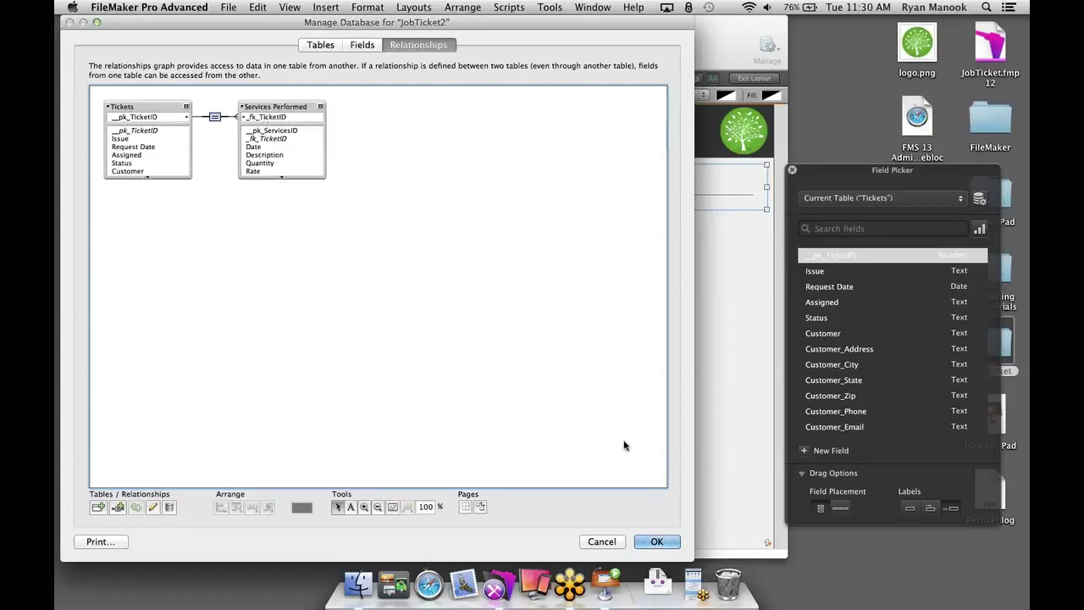
pyautogui.click(657, 542)
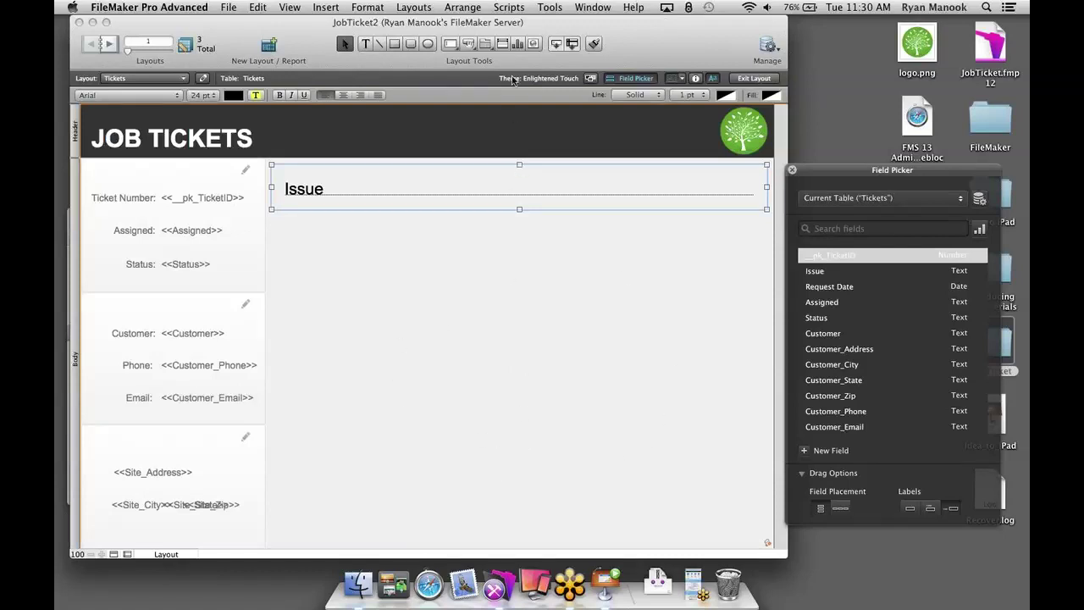
pyautogui.click(503, 44)
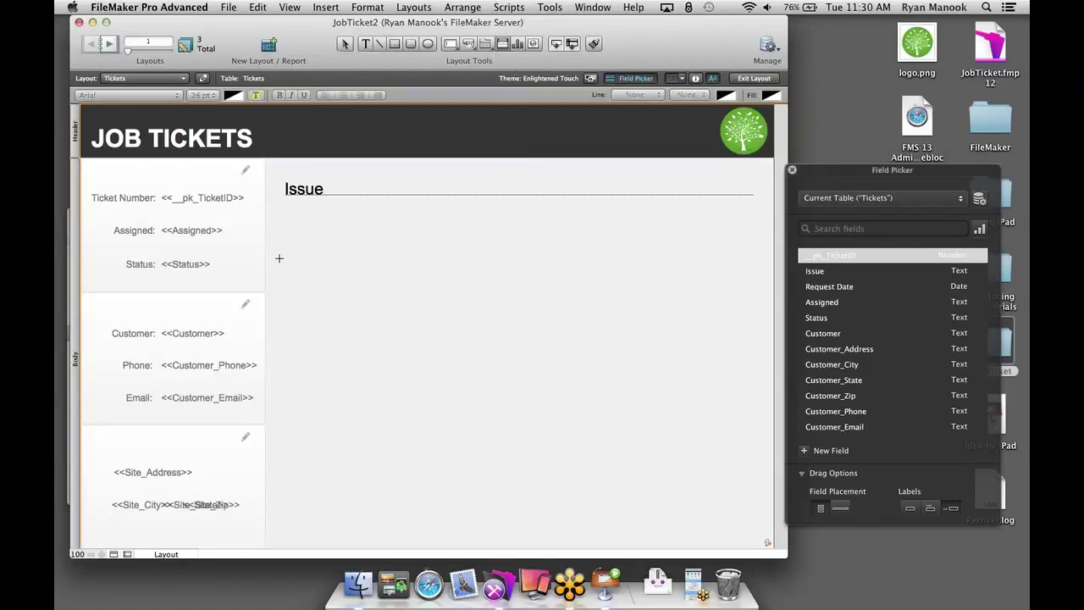
# Draw a 5-row Services Performed portal with a vertical scroll bar, leaving it without fields.
pyautogui.moveTo(284, 250)
pyautogui.mouseDown()
pyautogui.moveTo(380, 382)
pyautogui.moveTo(632, 474)
pyautogui.moveTo(760, 493)
pyautogui.moveTo(757, 510)
pyautogui.mouseUp()
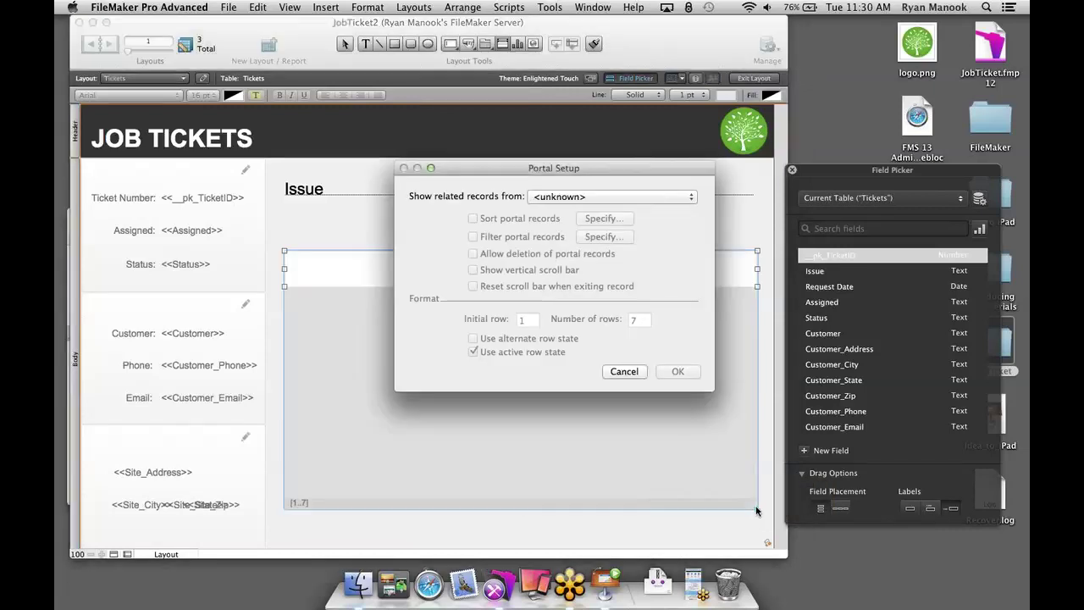
pyautogui.click(545, 197)
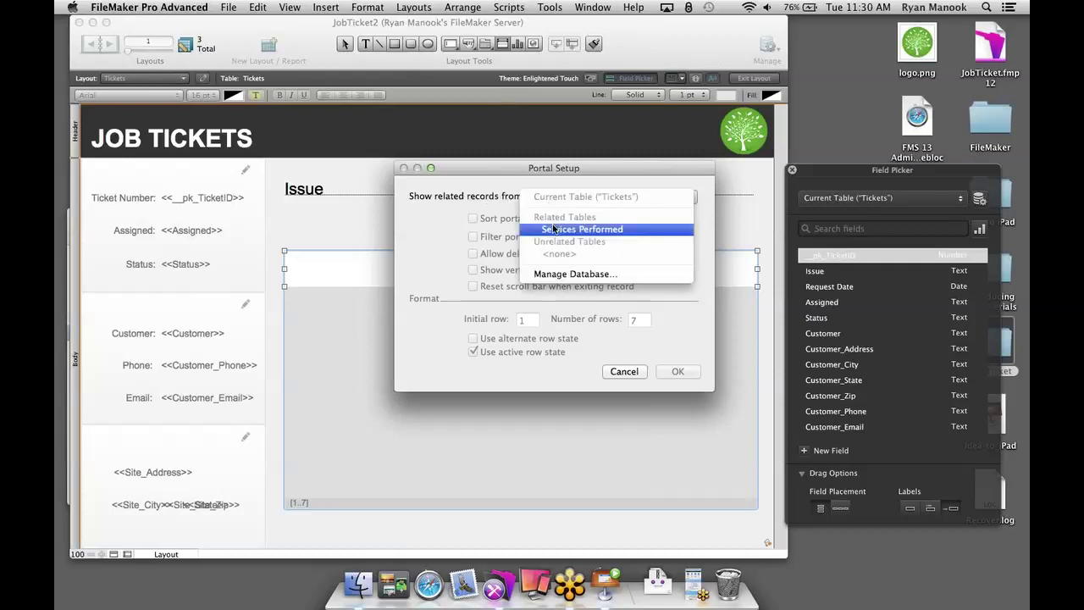
pyautogui.click(554, 229)
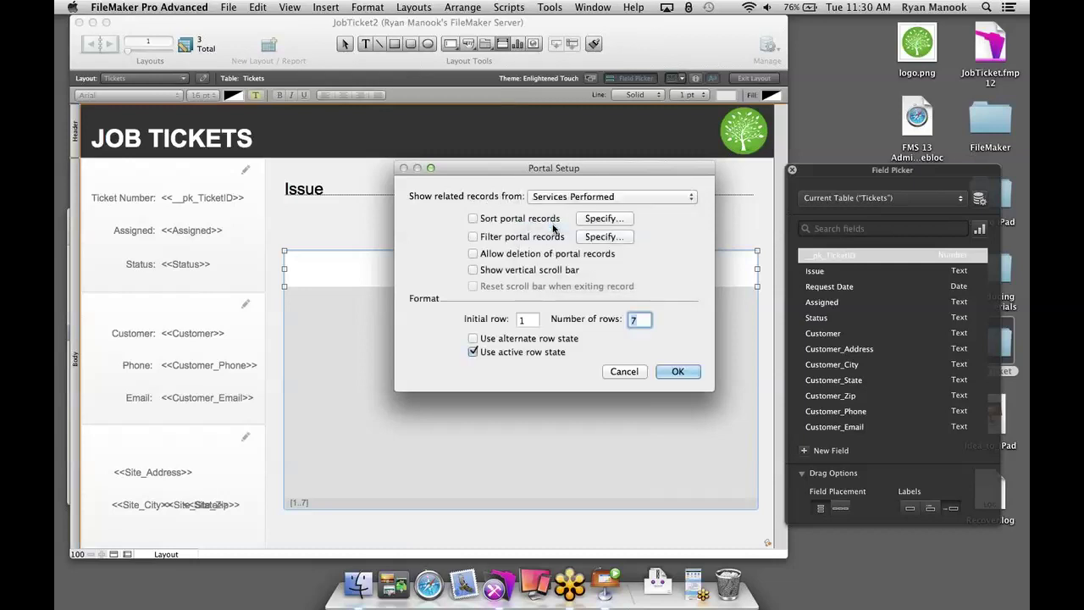
pyautogui.click(484, 272)
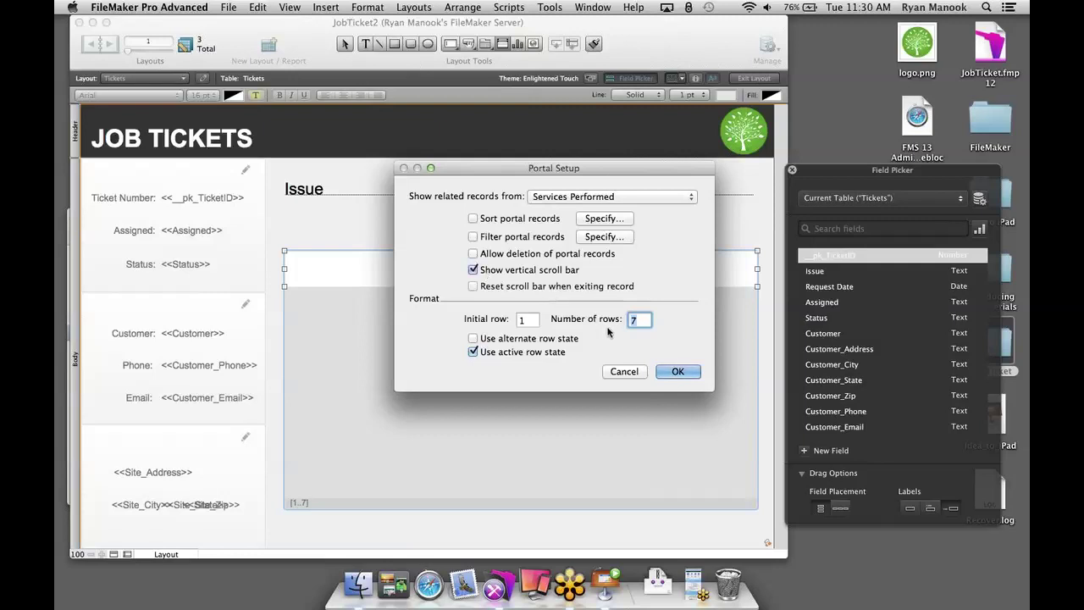
pyautogui.doubleClick(634, 320)
pyautogui.write('5')
pyautogui.click(678, 372)
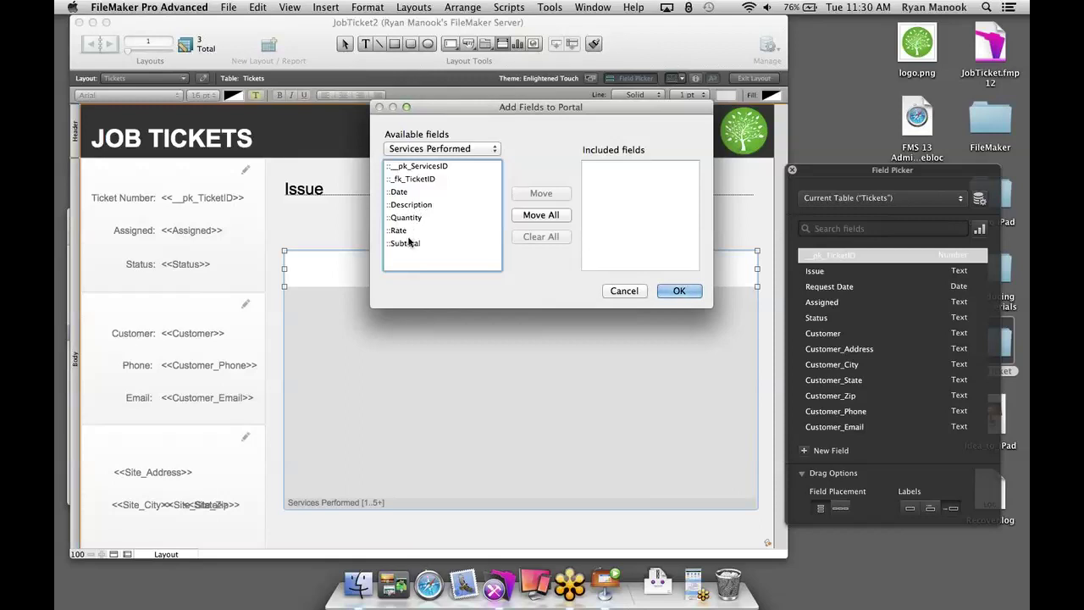
pyautogui.click(626, 291)
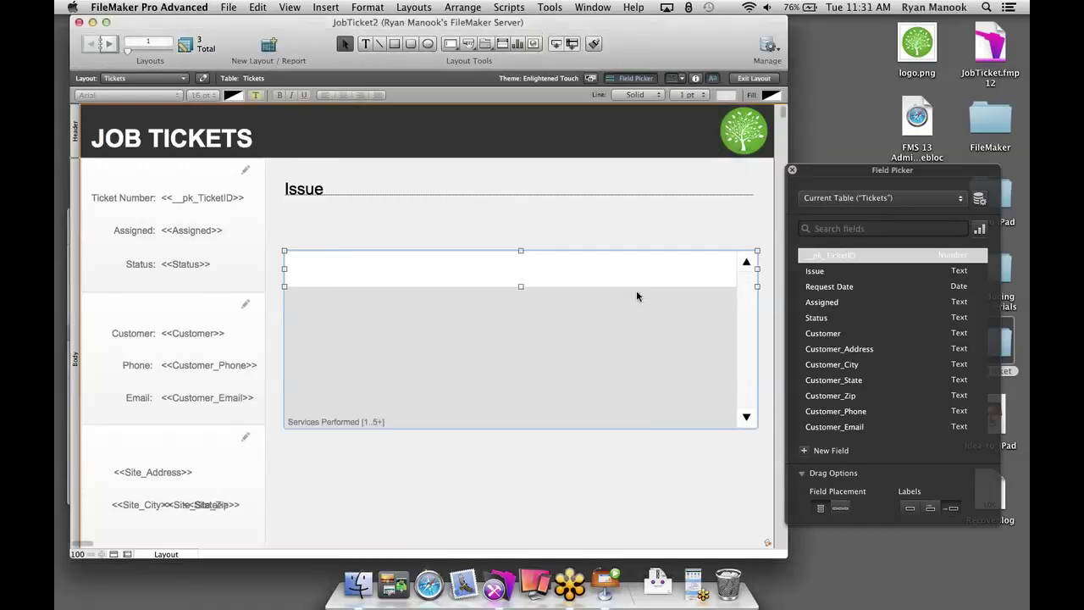
pyautogui.click(854, 200)
# Drop the Date and Description fields side by side into the portal row.
pyautogui.click(850, 229)
pyautogui.click(823, 289)
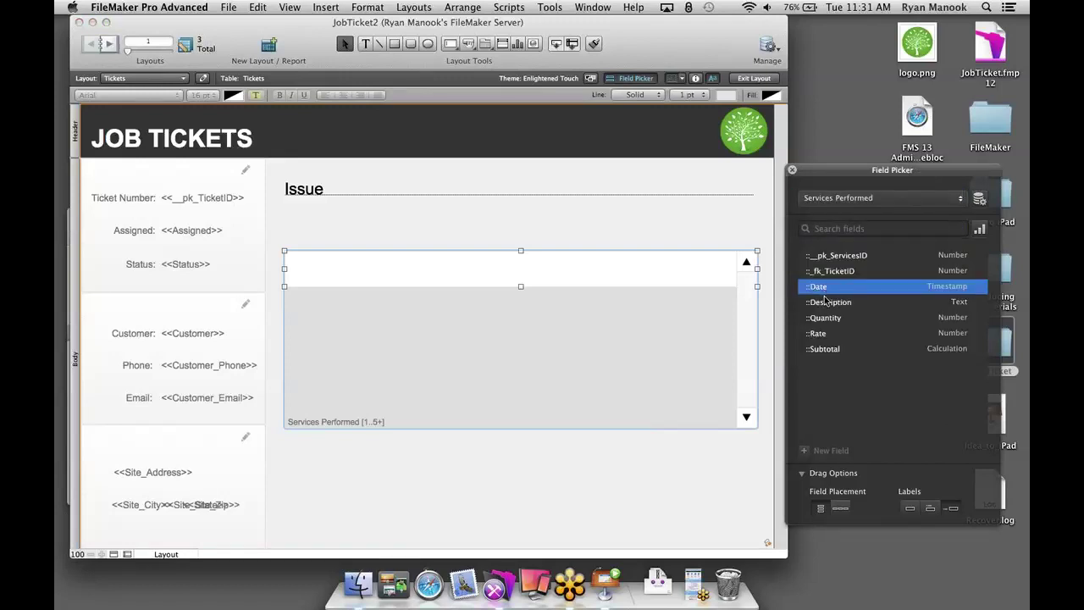
pyautogui.keyDown('shift'); pyautogui.click(825, 303); pyautogui.keyUp('shift')
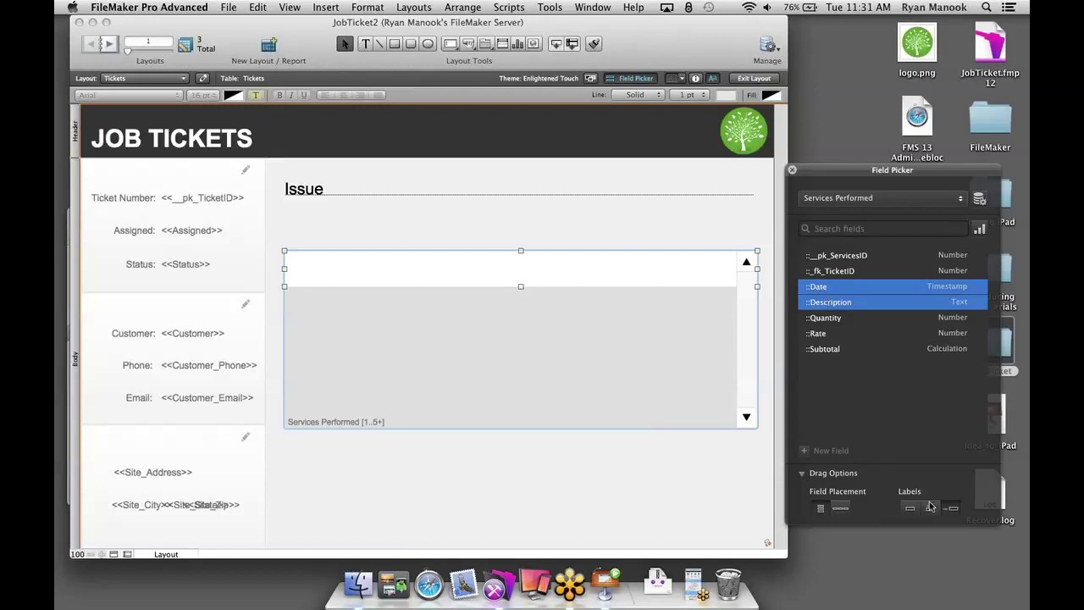
pyautogui.click(841, 507)
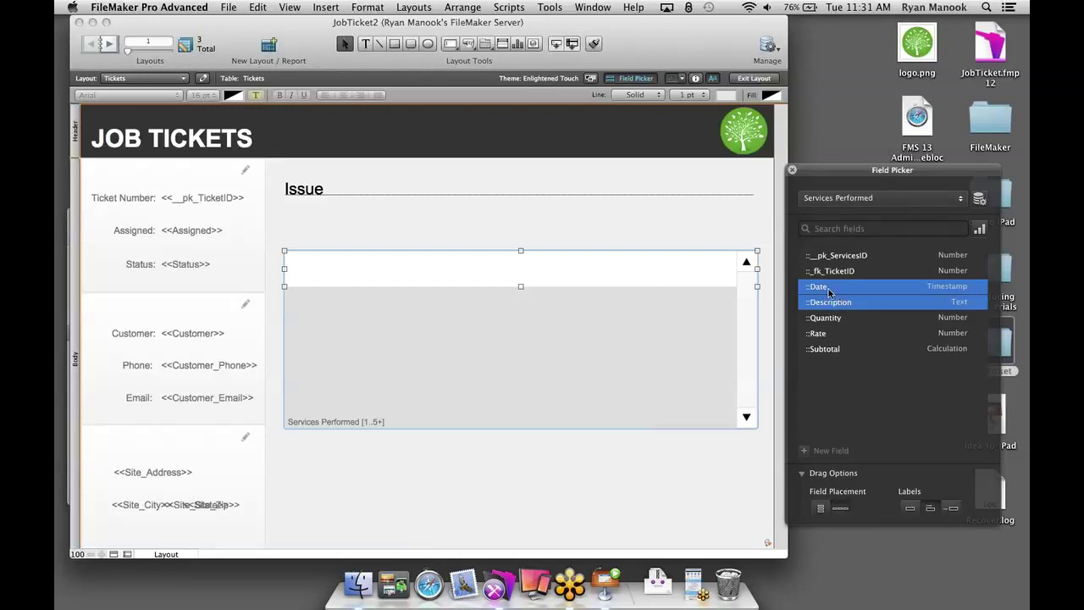
pyautogui.moveTo(809, 285); pyautogui.dragTo(318, 254)
pyautogui.moveTo(317, 256); pyautogui.dragTo(315, 258)
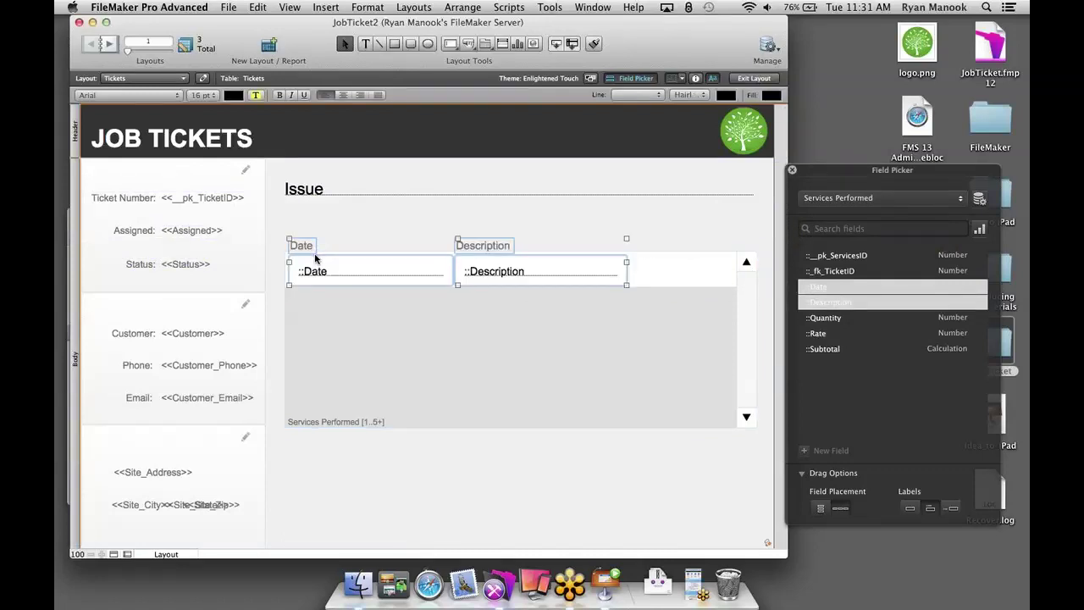
pyautogui.click(316, 257)
pyautogui.moveTo(315, 258); pyautogui.dragTo(313, 259)
pyautogui.press('super+z')
# Narrow the Date field and move Description left beside it.
pyautogui.click(303, 245)
pyautogui.keyDown('shift'); pyautogui.click(395, 270); pyautogui.keyUp('shift')
pyautogui.click(496, 269)
pyautogui.moveTo(484, 246); pyautogui.dragTo(395, 271)
pyautogui.click(475, 218)
pyautogui.click(404, 275)
pyautogui.click(480, 244)
pyautogui.moveTo(487, 263); pyautogui.dragTo(431, 266)
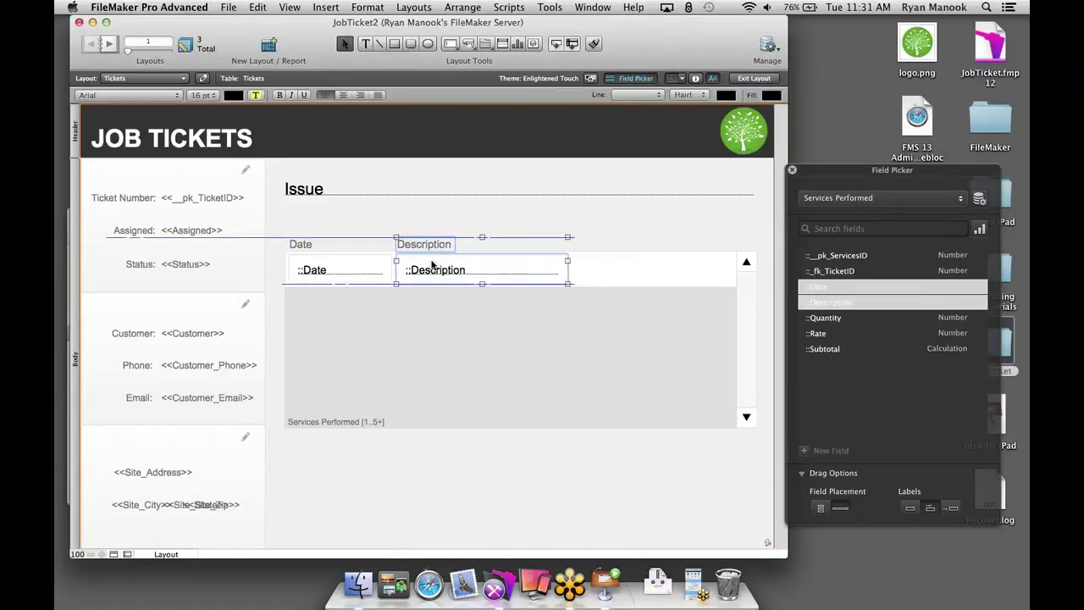
pyautogui.click(742, 238)
# Add Quantity, Rate and Subtotal to the portal, heighten the row, and move the portal up.
pyautogui.moveTo(819, 316); pyautogui.dragTo(594, 265)
pyautogui.click(569, 219)
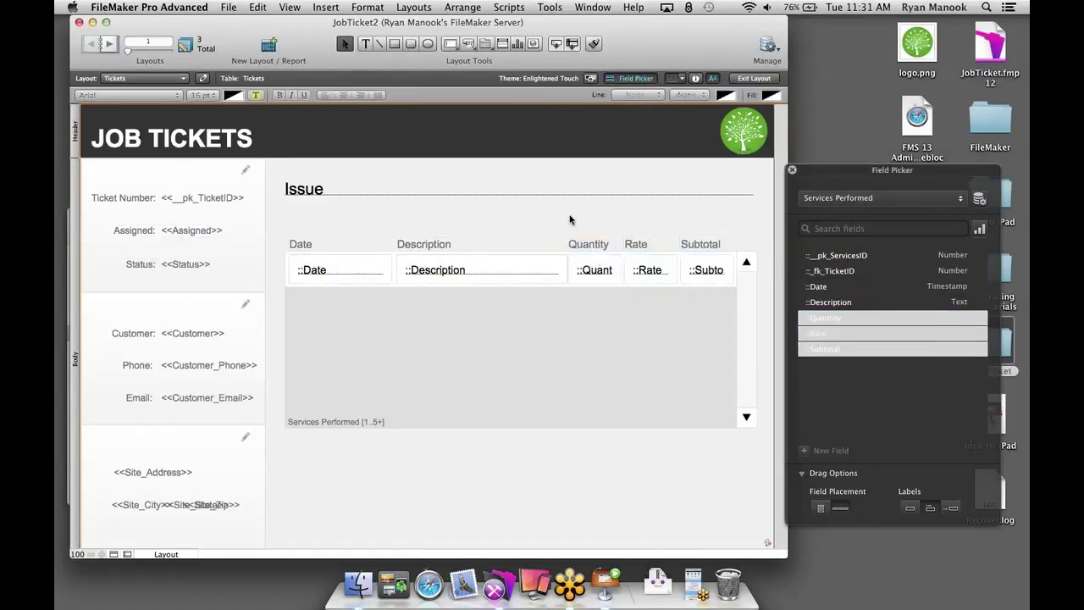
pyautogui.click(480, 306)
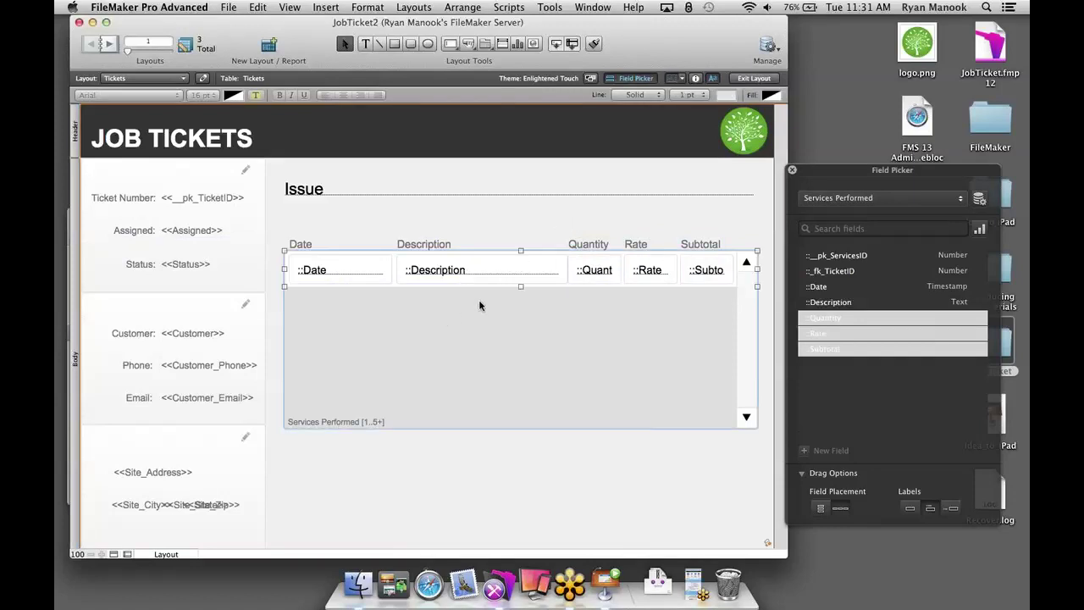
pyautogui.moveTo(520, 286); pyautogui.dragTo(520, 304)
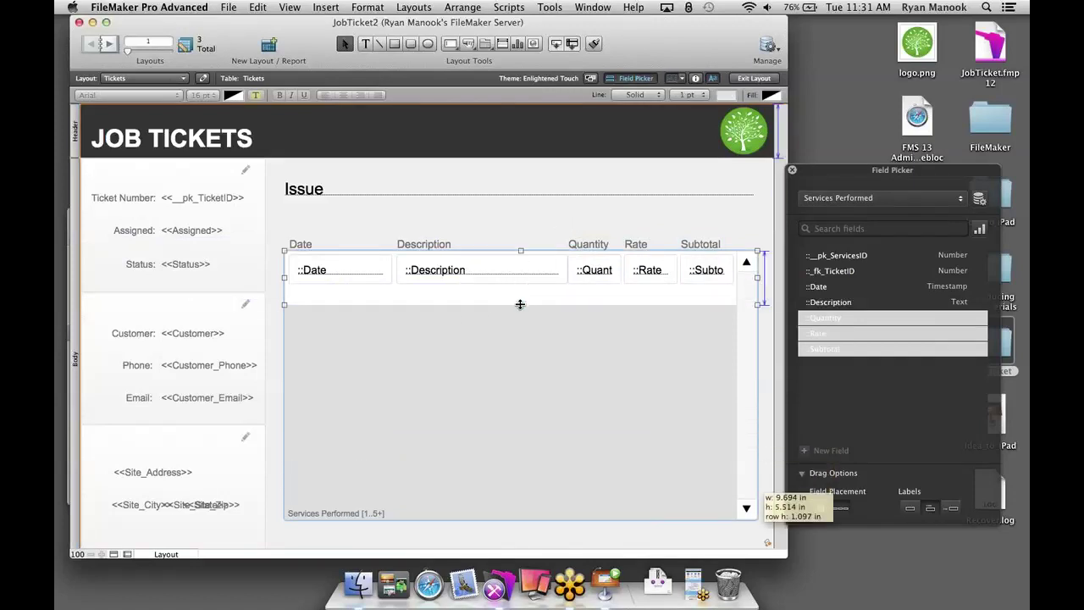
pyautogui.click(292, 230)
pyautogui.moveTo(285, 230); pyautogui.dragTo(717, 444)
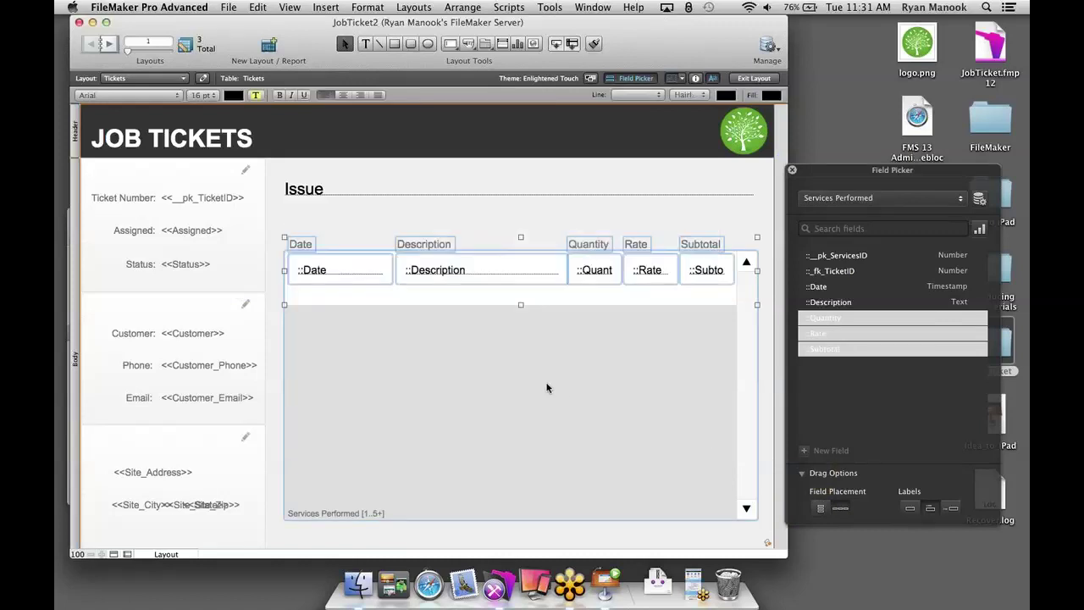
pyautogui.moveTo(547, 386); pyautogui.dragTo(547, 369)
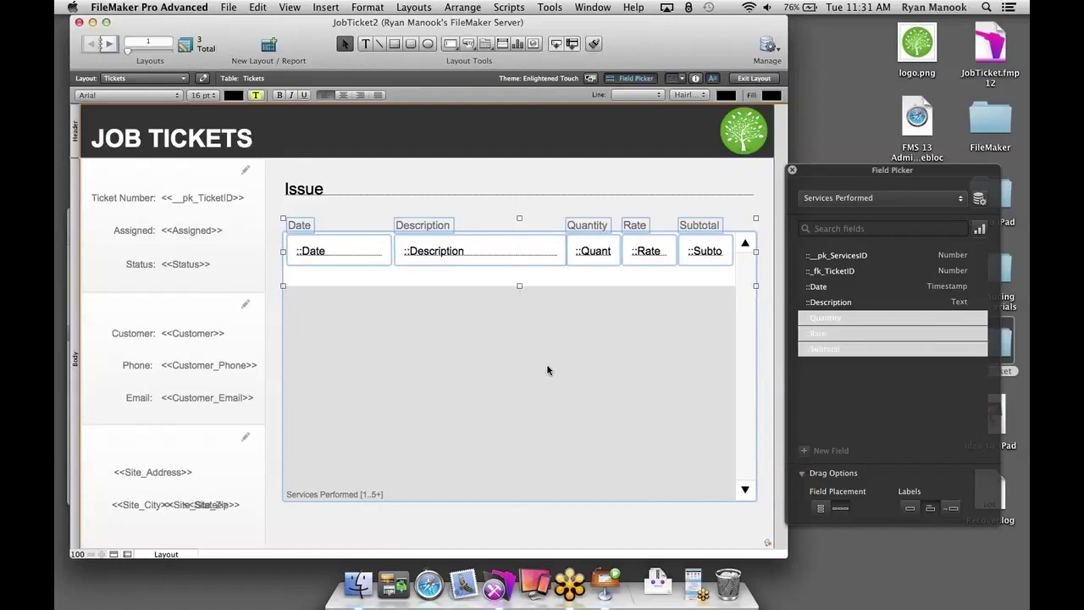
# Make the Date, Description, Quantity, Rate and Subtotal fields tall enough to fill the row.
pyautogui.click(356, 234)
pyautogui.click(355, 248)
pyautogui.moveTo(339, 265); pyautogui.dragTo(338, 279)
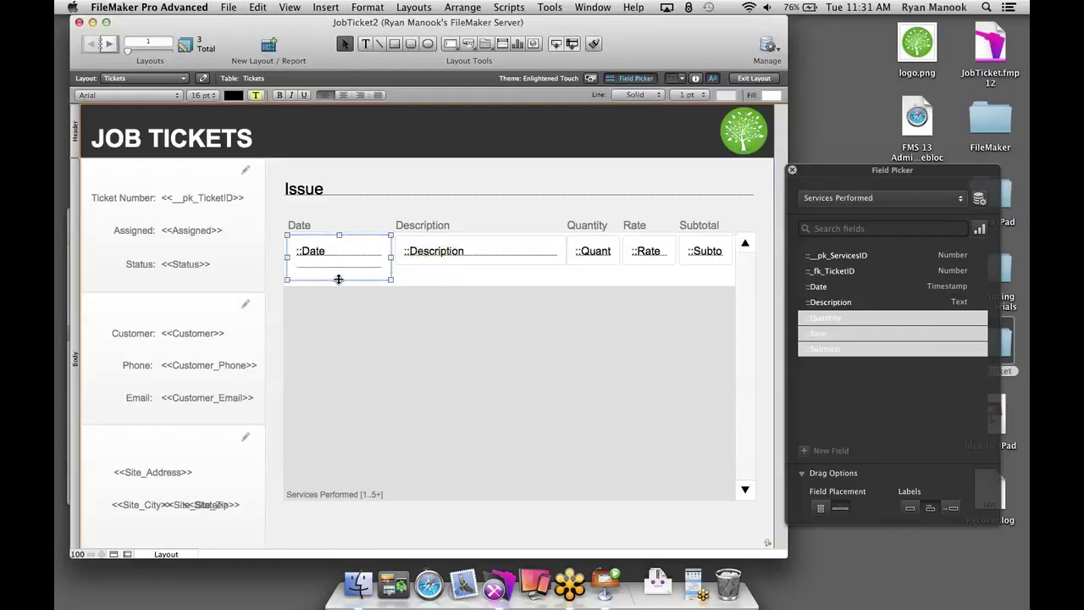
pyautogui.click(485, 263)
pyautogui.keyDown('shift'); pyautogui.click(595, 259); pyautogui.keyUp('shift')
pyautogui.keyDown('shift'); pyautogui.click(646, 259); pyautogui.keyUp('shift')
pyautogui.keyDown('shift'); pyautogui.click(702, 255); pyautogui.keyUp('shift')
pyautogui.moveTo(563, 265); pyautogui.dragTo(560, 277)
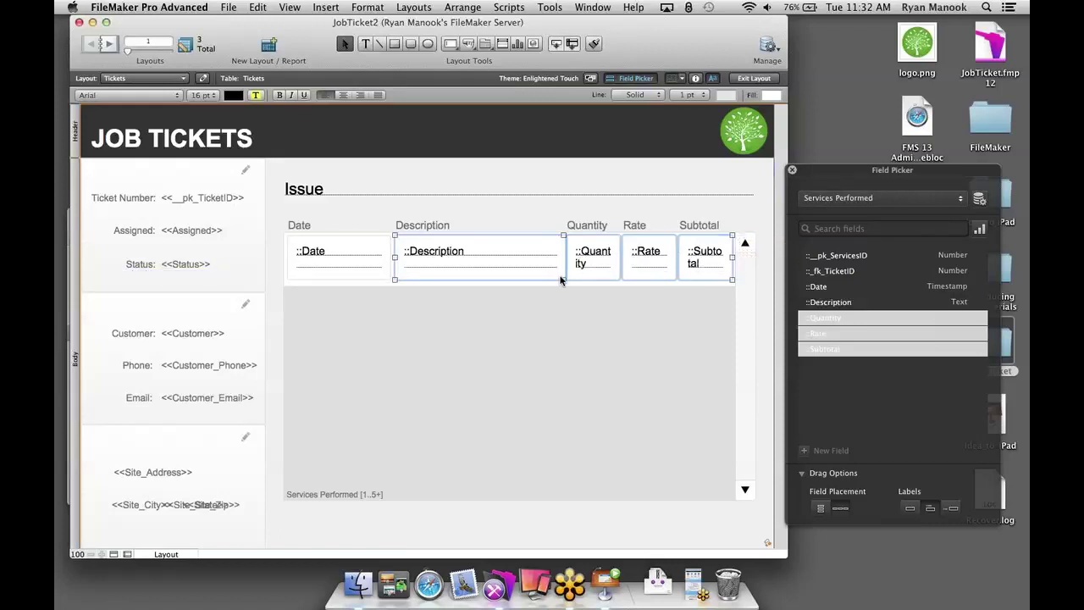
pyautogui.click(518, 201)
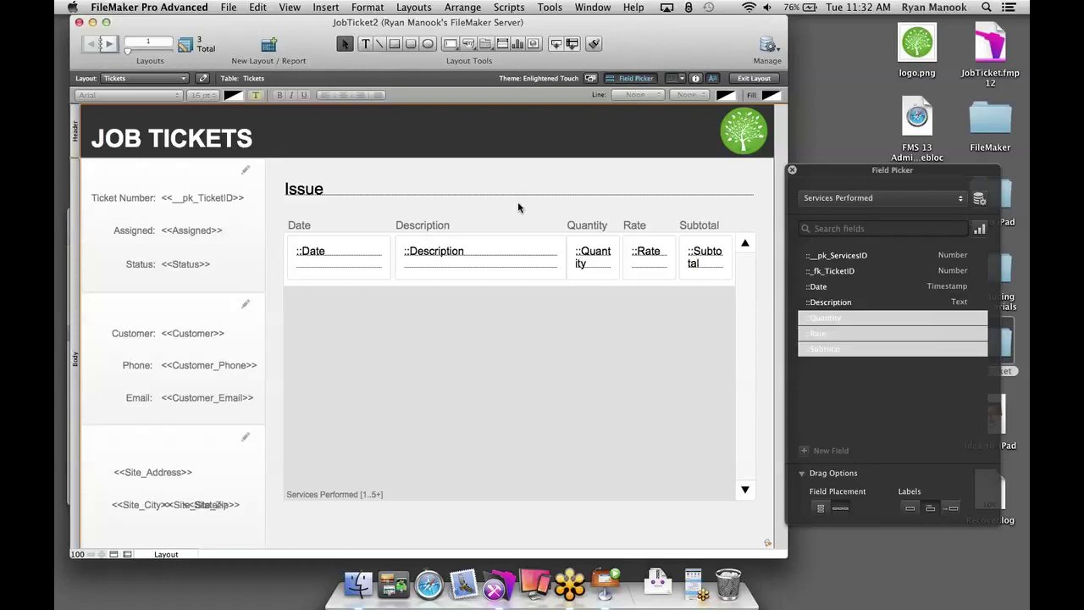
# Select all five portal fields, close the Field Picker, and bring up the Inspector.
pyautogui.click(370, 259)
pyautogui.keyDown('shift'); pyautogui.click(435, 258); pyautogui.keyUp('shift')
pyautogui.keyDown('shift'); pyautogui.click(590, 269); pyautogui.keyUp('shift')
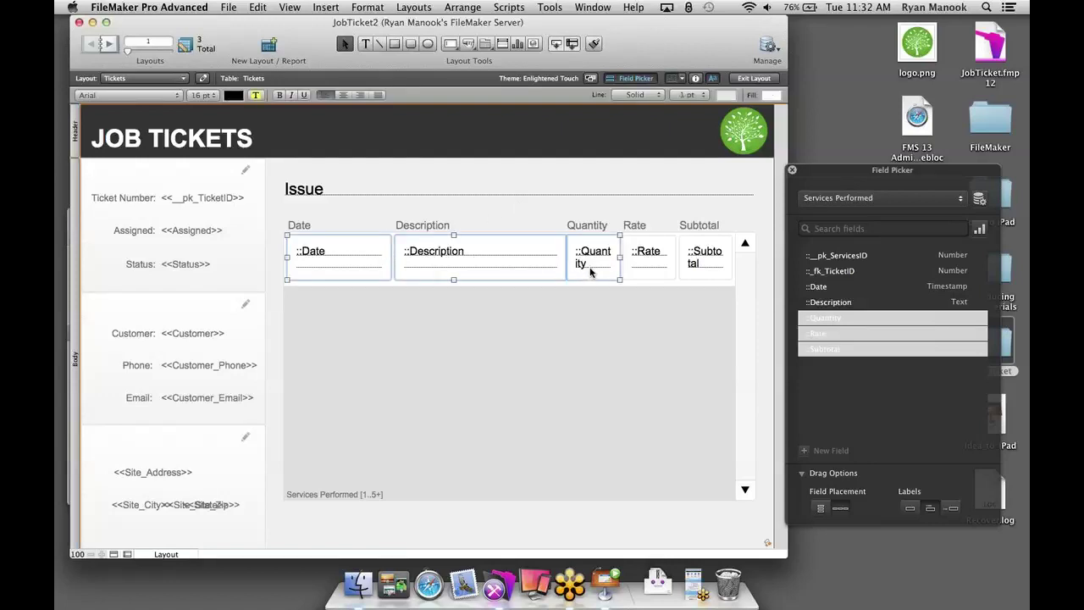
pyautogui.keyDown('shift'); pyautogui.click(654, 264); pyautogui.keyUp('shift')
pyautogui.keyDown('shift'); pyautogui.click(692, 263); pyautogui.keyUp('shift')
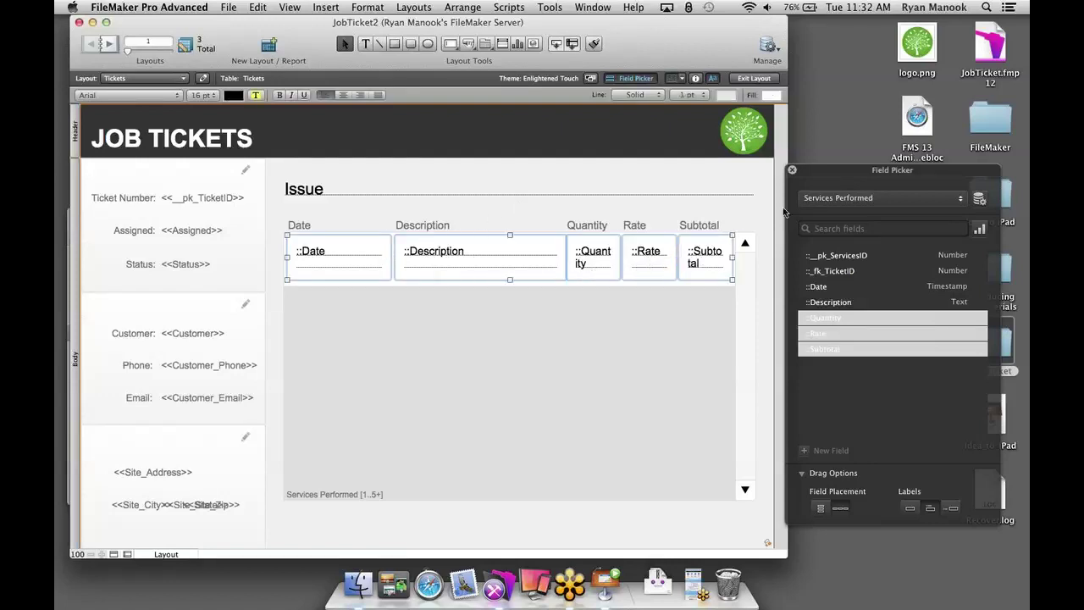
pyautogui.click(792, 170)
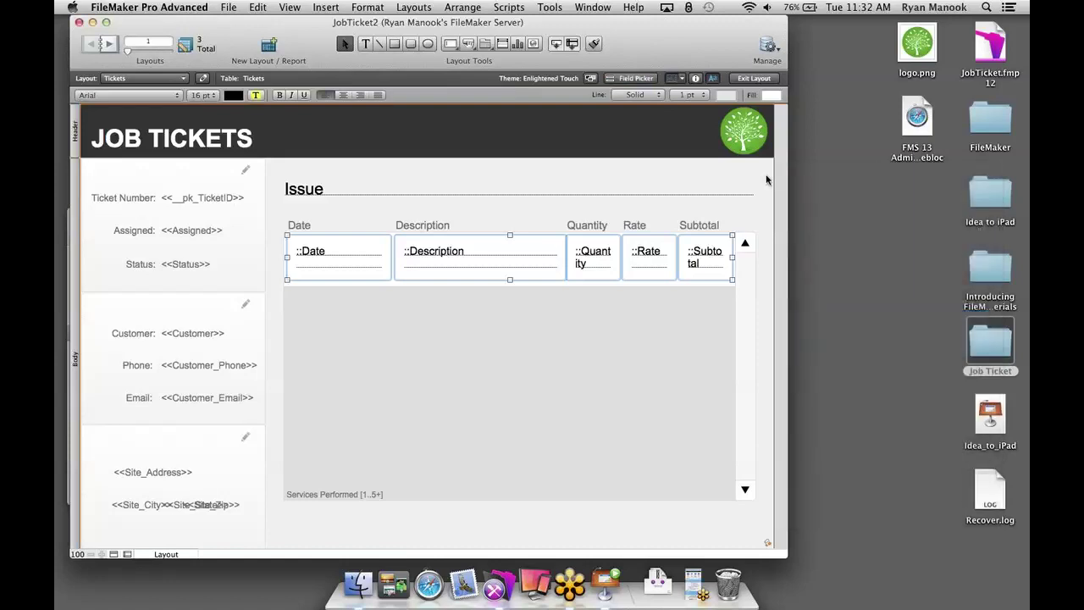
pyautogui.click(695, 78)
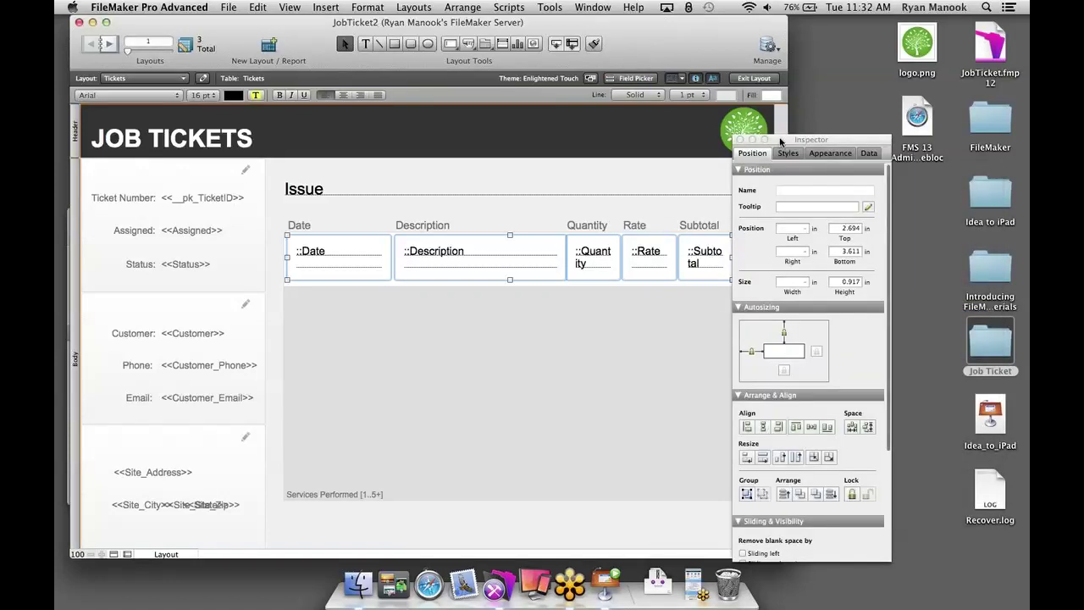
# Centre the portal fields' text horizontally and vertically.
pyautogui.moveTo(785, 142); pyautogui.dragTo(827, 102)
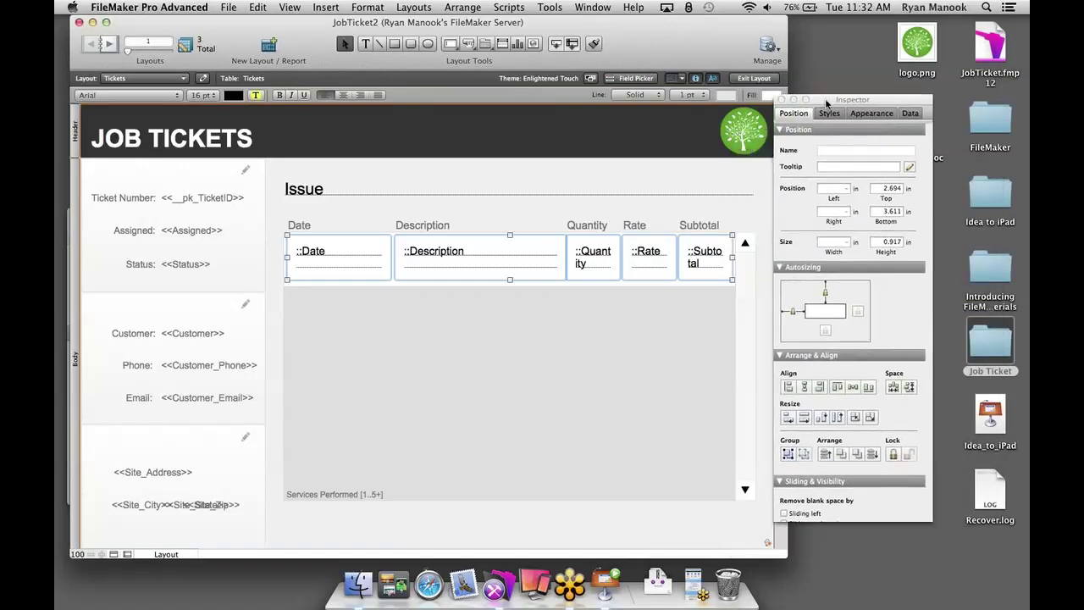
pyautogui.click(867, 116)
pyautogui.scroll(-2, 802, 316)
pyautogui.scroll(-6, 802, 316)
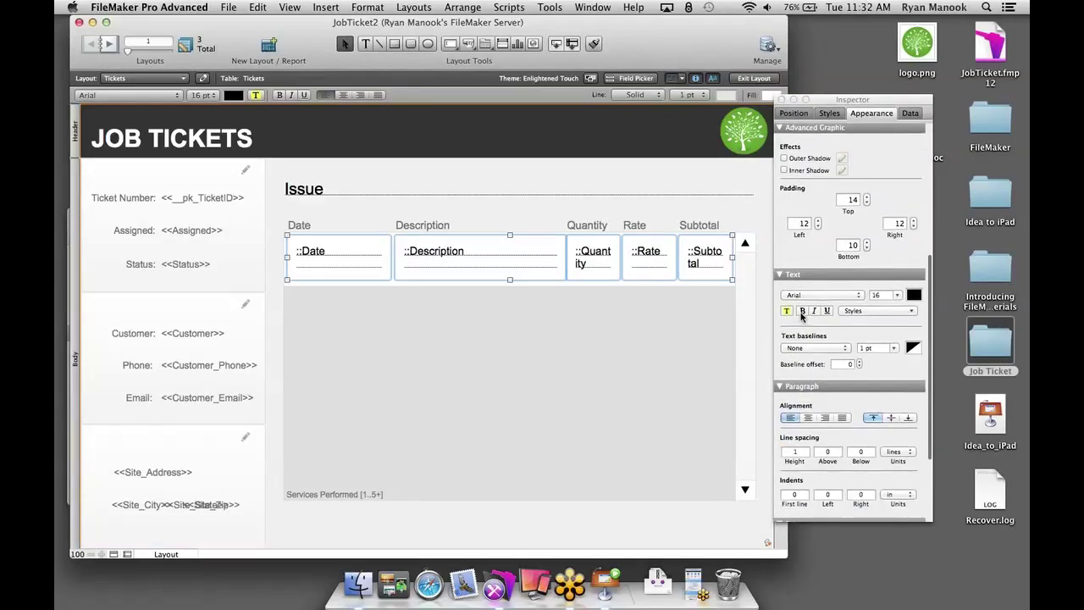
pyautogui.scroll(-2, 802, 316)
pyautogui.click(808, 359)
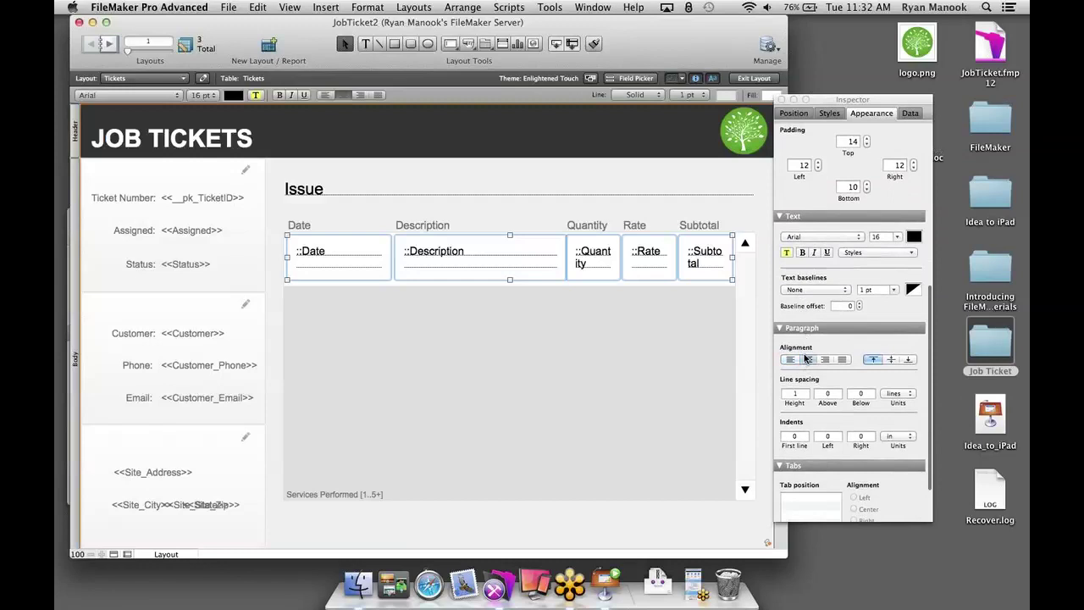
pyautogui.click(892, 360)
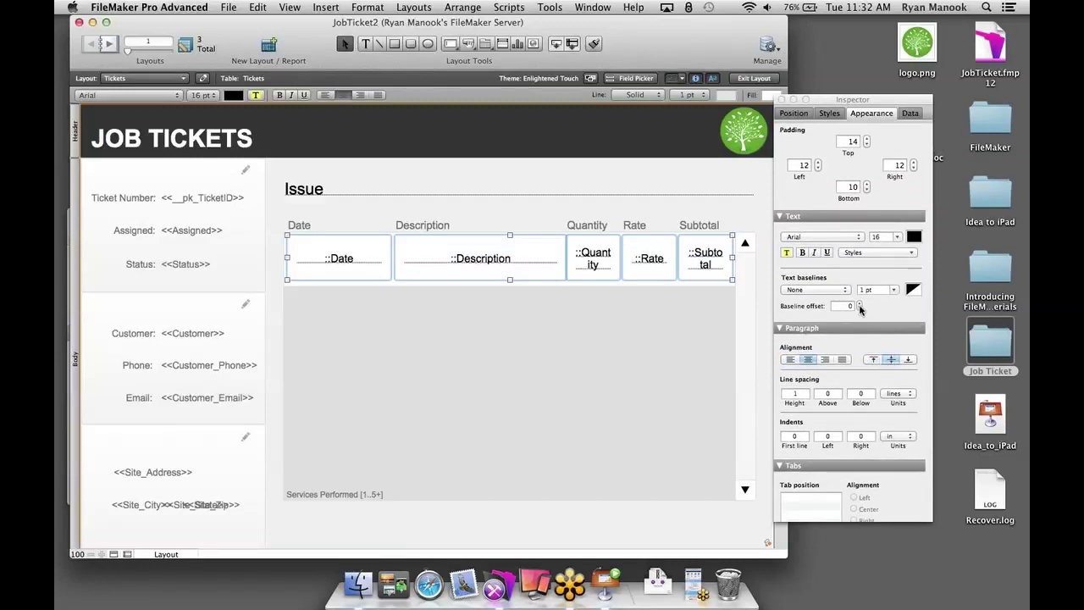
# Apply the Minimal Edit Box style to the selected portal fields.
pyautogui.click(830, 114)
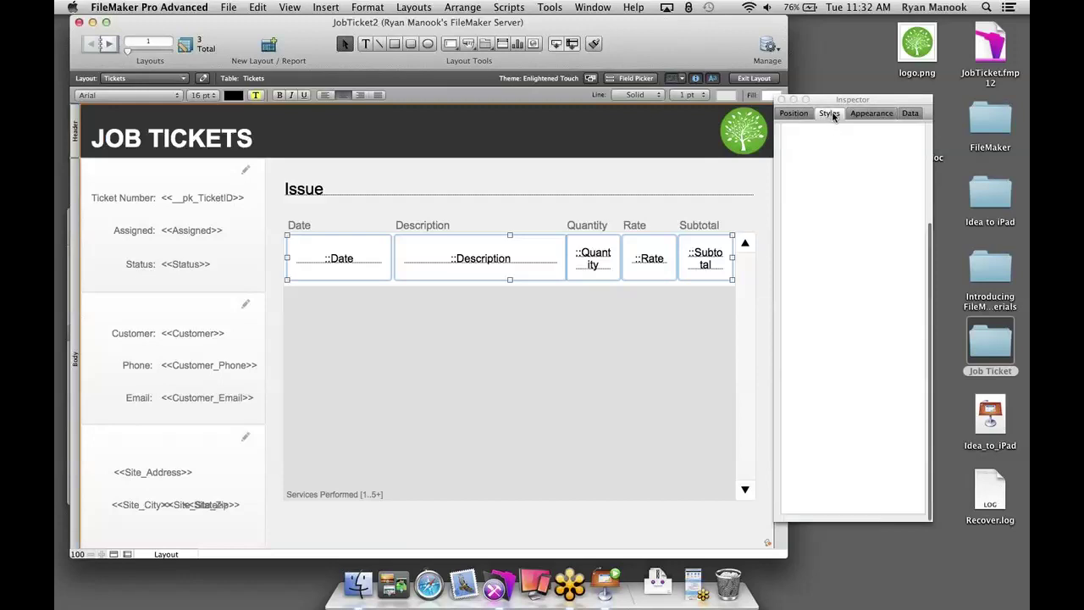
pyautogui.click(869, 113)
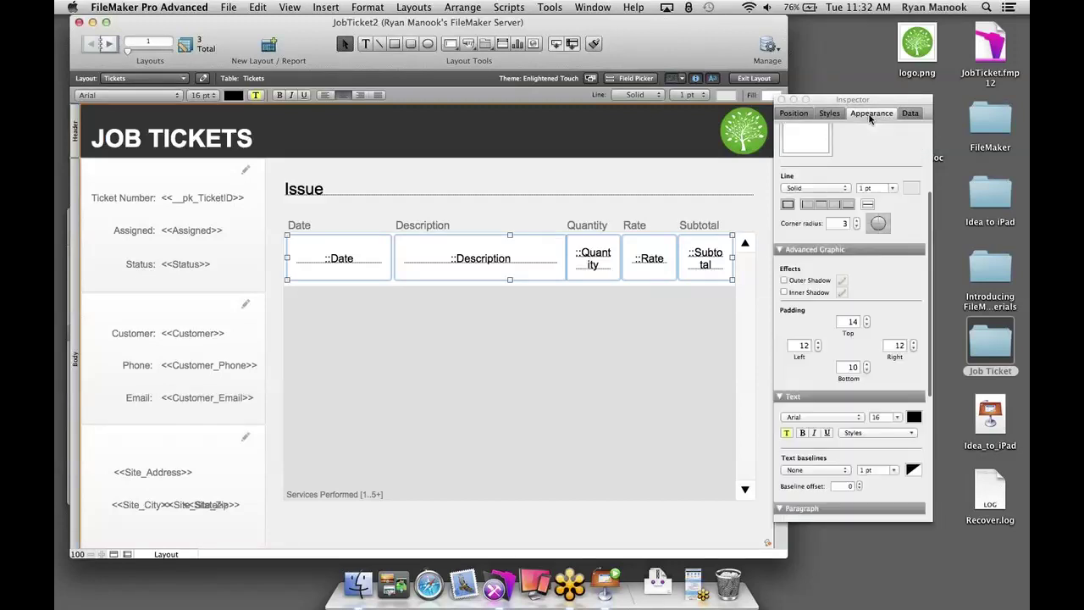
pyautogui.scroll(5, 866, 169)
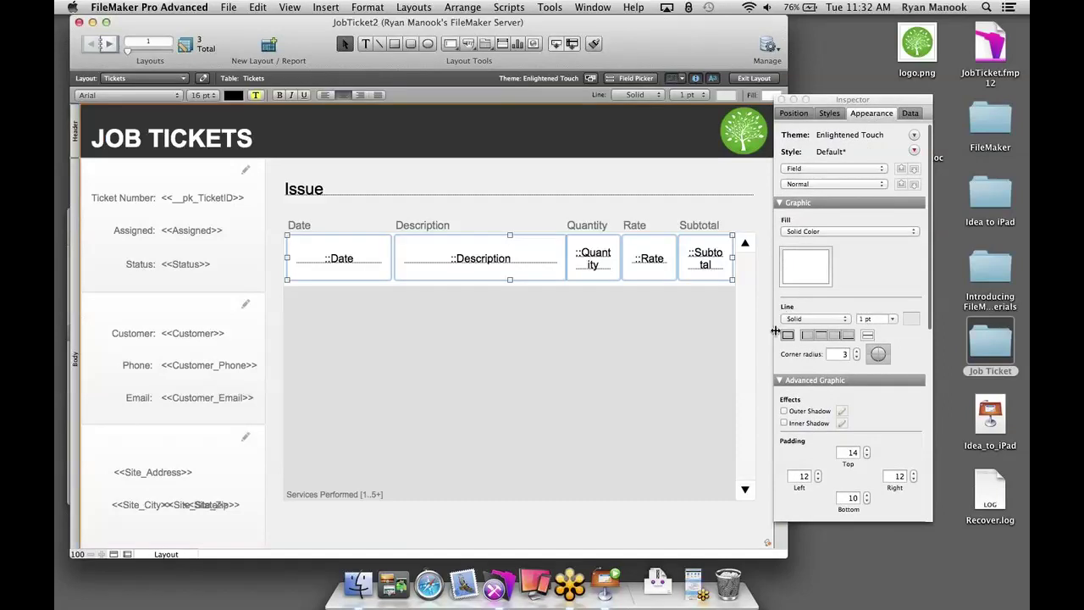
pyautogui.click(828, 114)
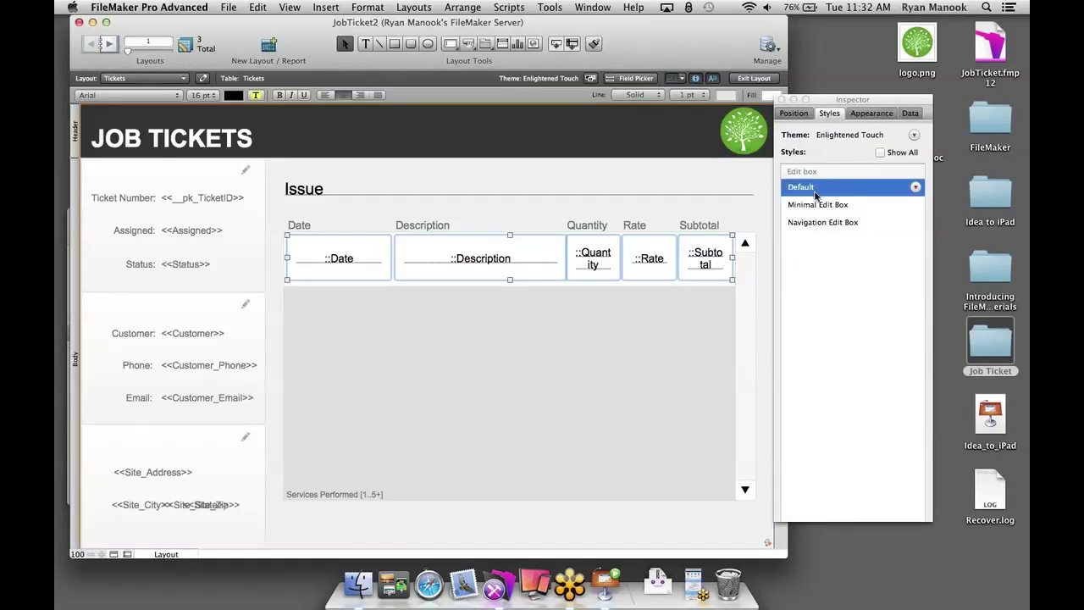
pyautogui.click(811, 205)
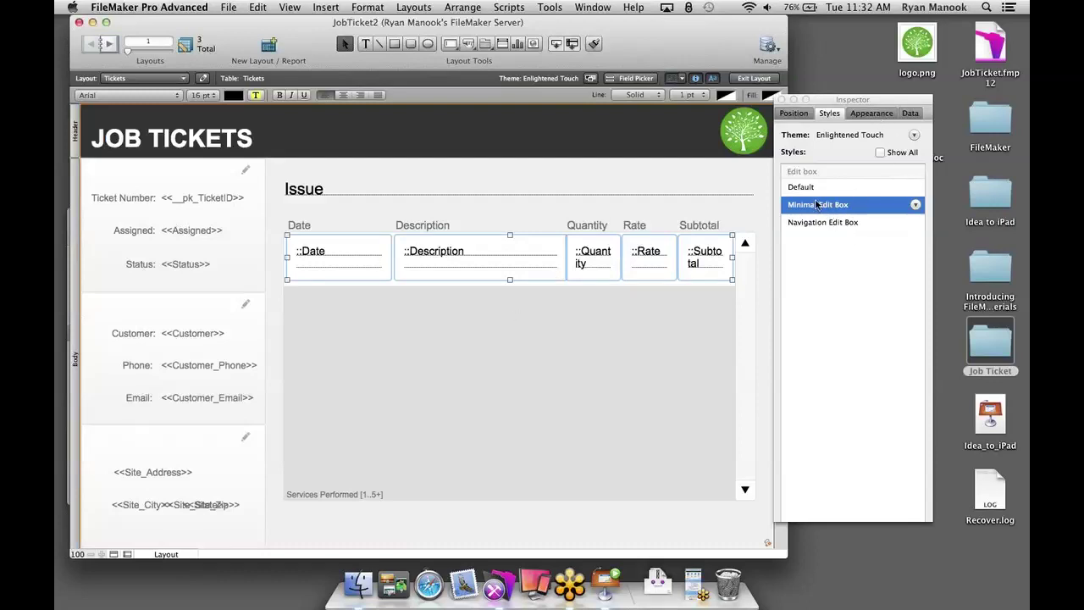
# Center the portal field text horizontally and vertically in the Paragraph settings.
pyautogui.click(871, 113)
pyautogui.scroll(-5, 826, 316)
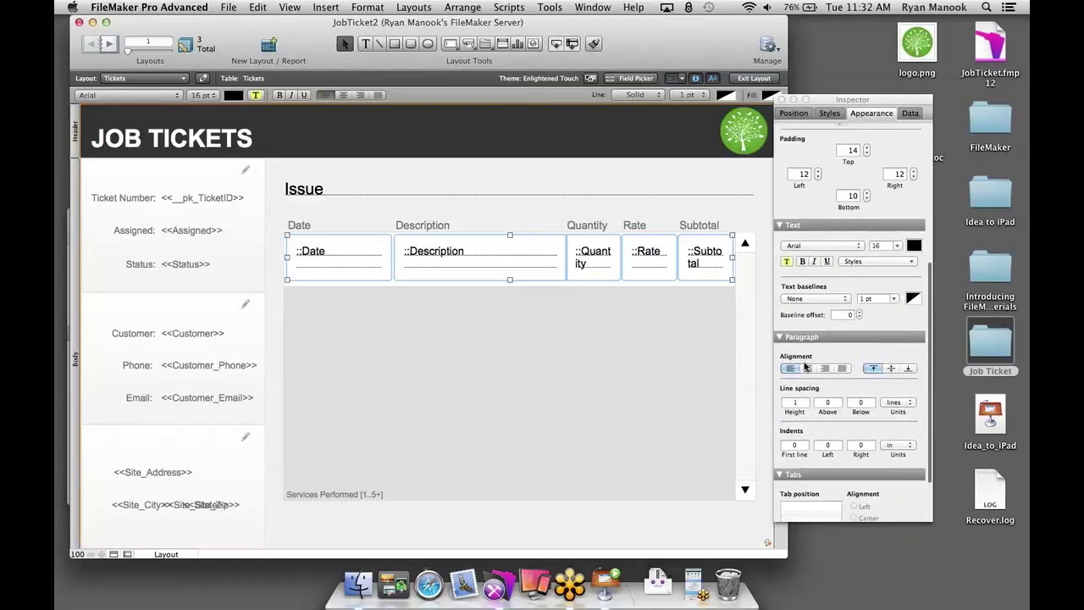
pyautogui.click(807, 367)
pyautogui.click(890, 369)
# Drag the Date, Description and Quantity headings to sit centred over their fields.
pyautogui.click(299, 227)
pyautogui.moveTo(299, 229); pyautogui.dragTo(337, 226)
pyautogui.click(403, 227)
pyautogui.moveTo(421, 225); pyautogui.dragTo(481, 225)
pyautogui.moveTo(572, 227); pyautogui.dragTo(701, 229)
# Check the Rate and Subtotal headings, then select the Rate and Subtotal fields together.
pyautogui.click(636, 227)
pyautogui.click(697, 229)
pyautogui.click(666, 260)
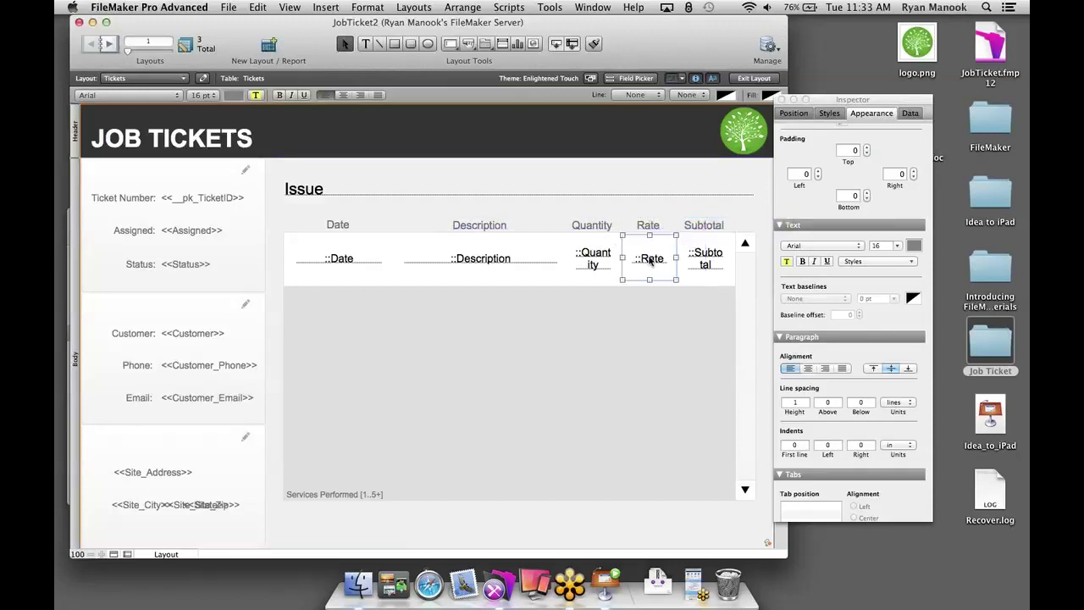
pyautogui.keyDown('shift'); pyautogui.click(704, 262); pyautogui.keyUp('shift')
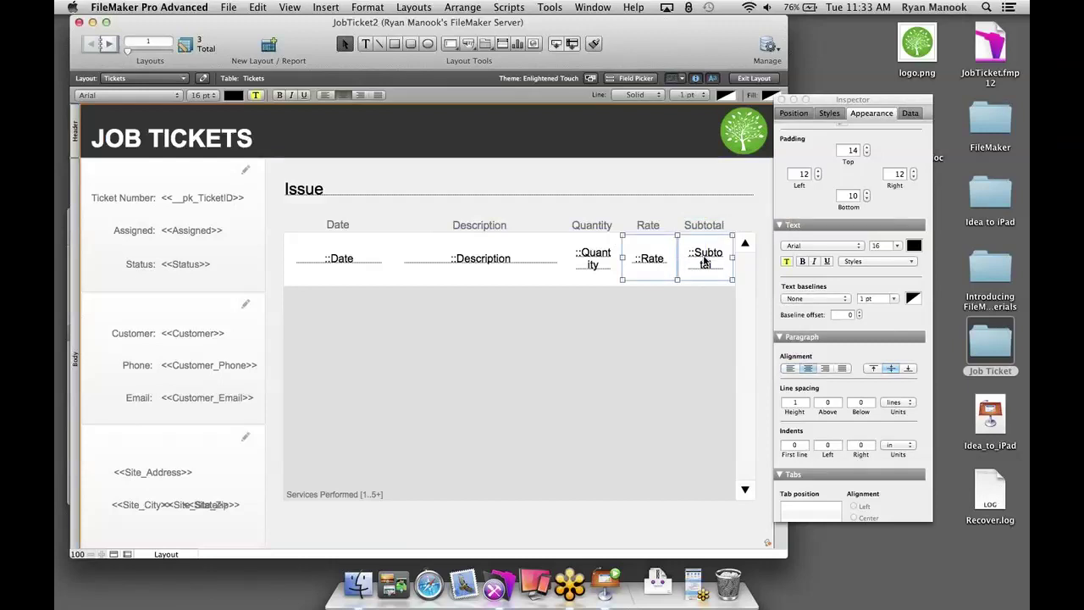
# Format Rate and Subtotal as Currency with a thousands separator, then switch to browsing the ticket.
pyautogui.click(909, 115)
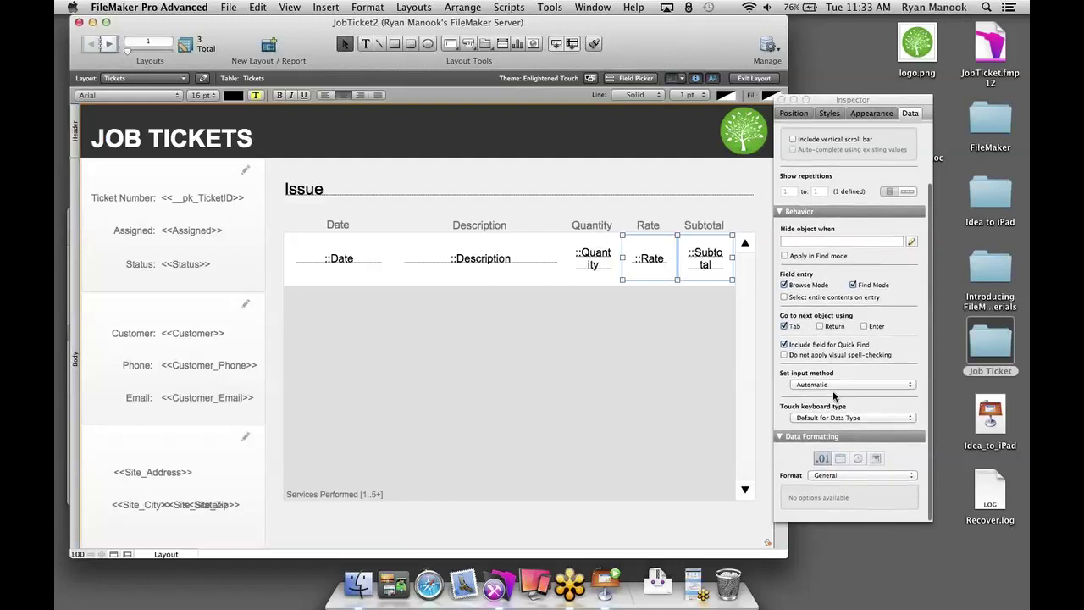
pyautogui.click(832, 478)
pyautogui.click(827, 513)
pyautogui.scroll(-2, 832, 457)
pyautogui.scroll(-2, 832, 453)
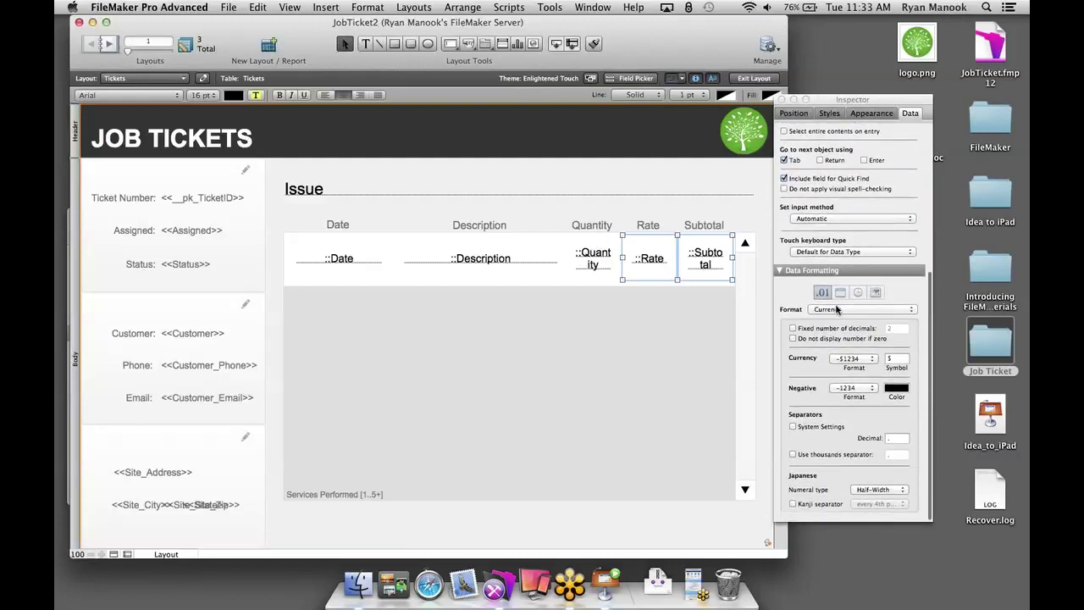
pyautogui.scroll(-1, 821, 373)
pyautogui.click(794, 454)
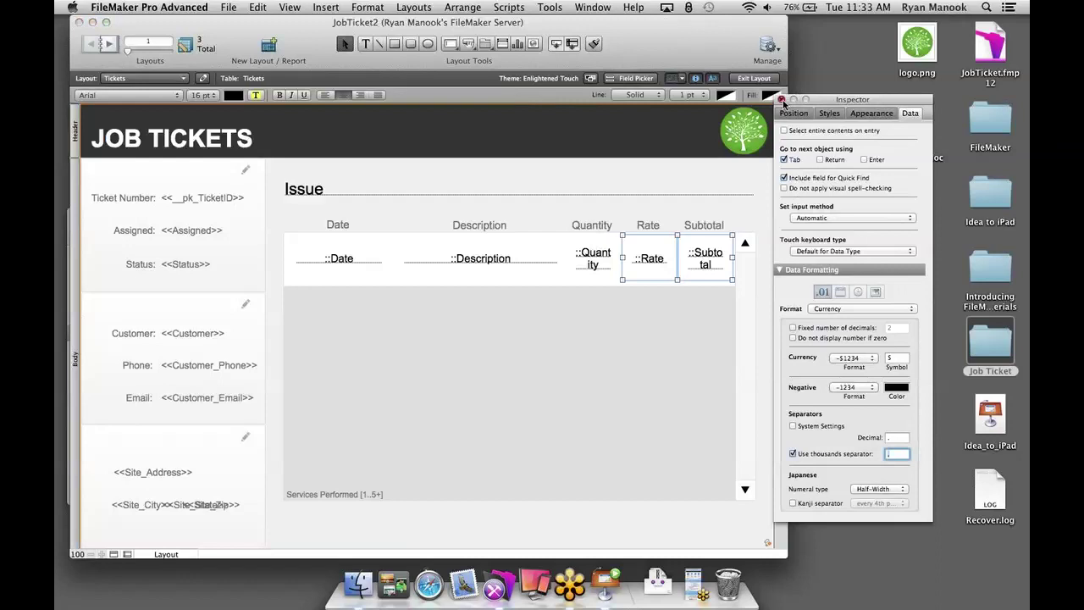
pyautogui.click(781, 100)
pyautogui.click(755, 78)
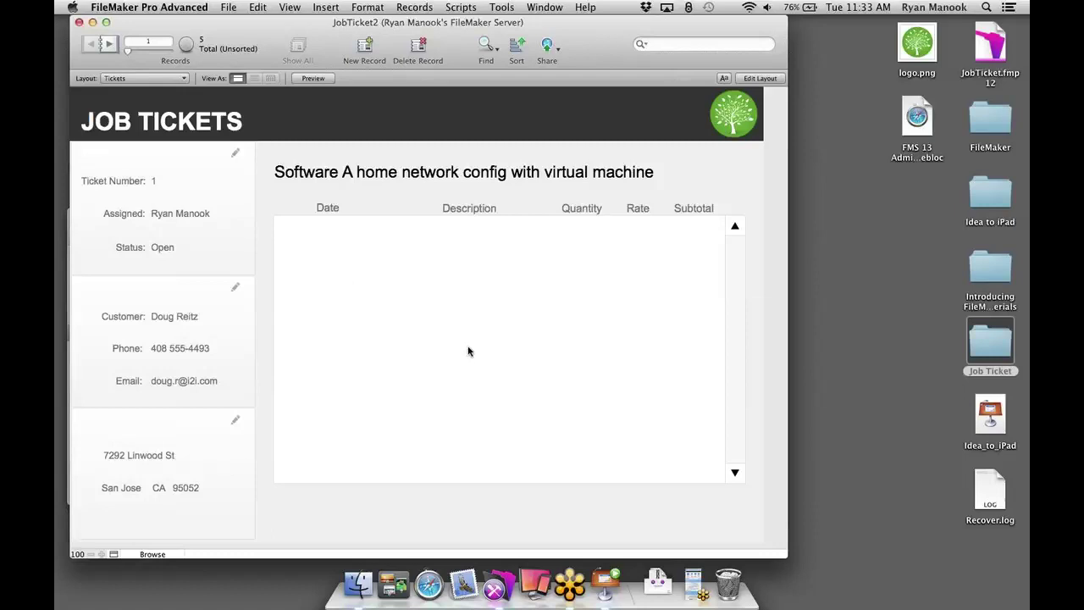
# Enable 'Allow creation of records' for Services Performed in the Tickets relationship and save the change.
pyautogui.click(229, 7)
pyautogui.moveTo(248, 130)
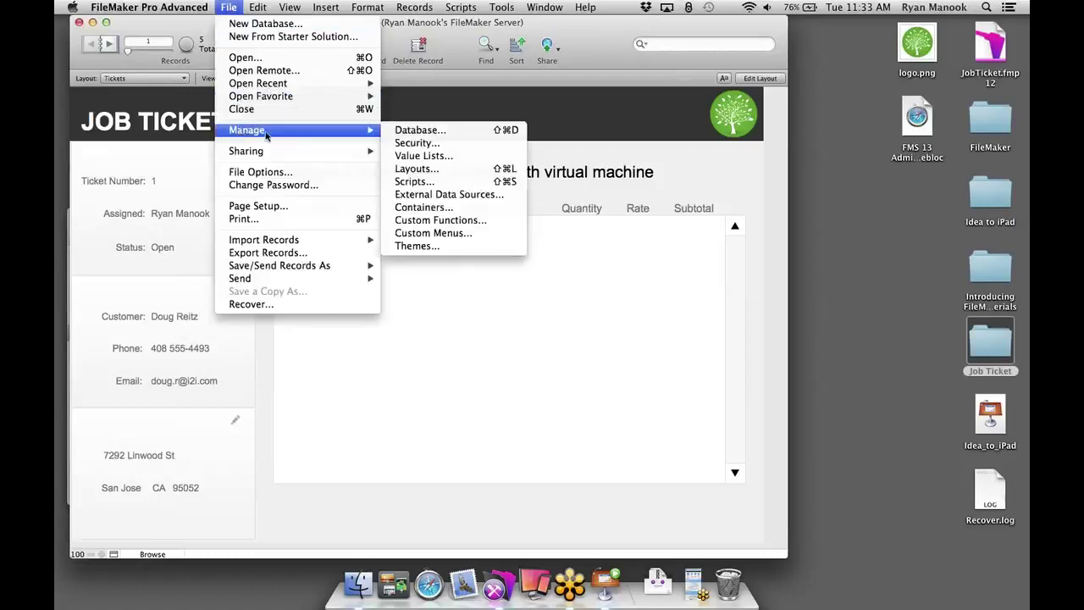
pyautogui.click(415, 130)
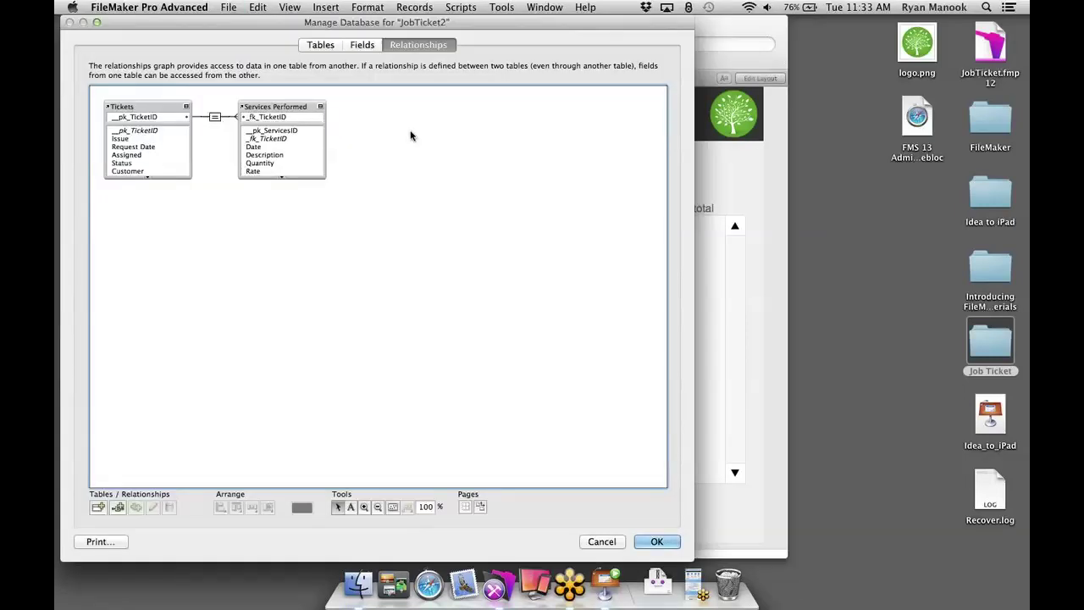
pyautogui.doubleClick(214, 118)
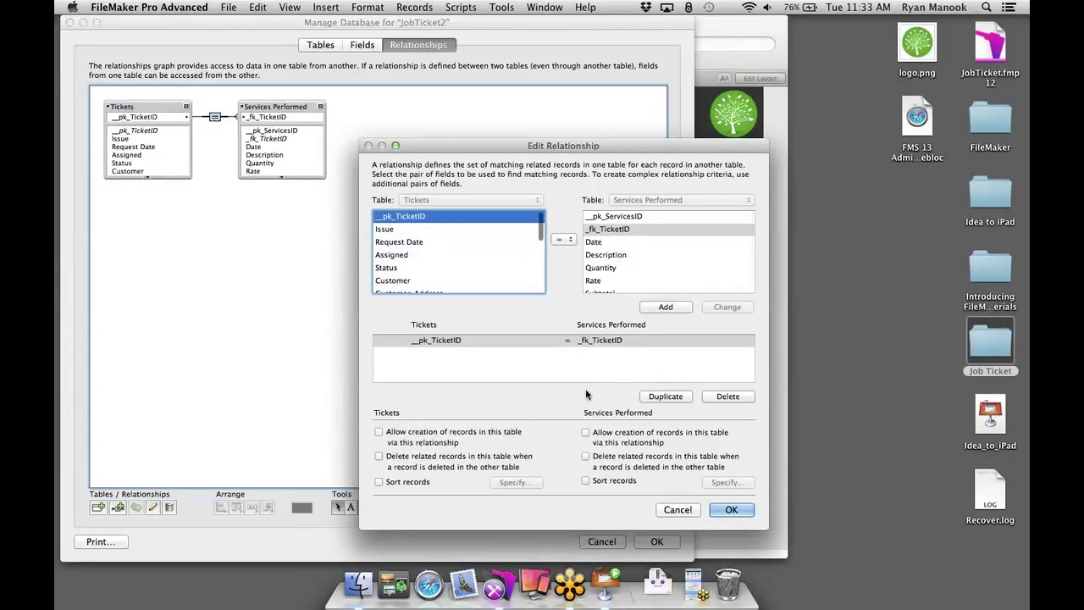
pyautogui.click(585, 433)
pyautogui.click(730, 509)
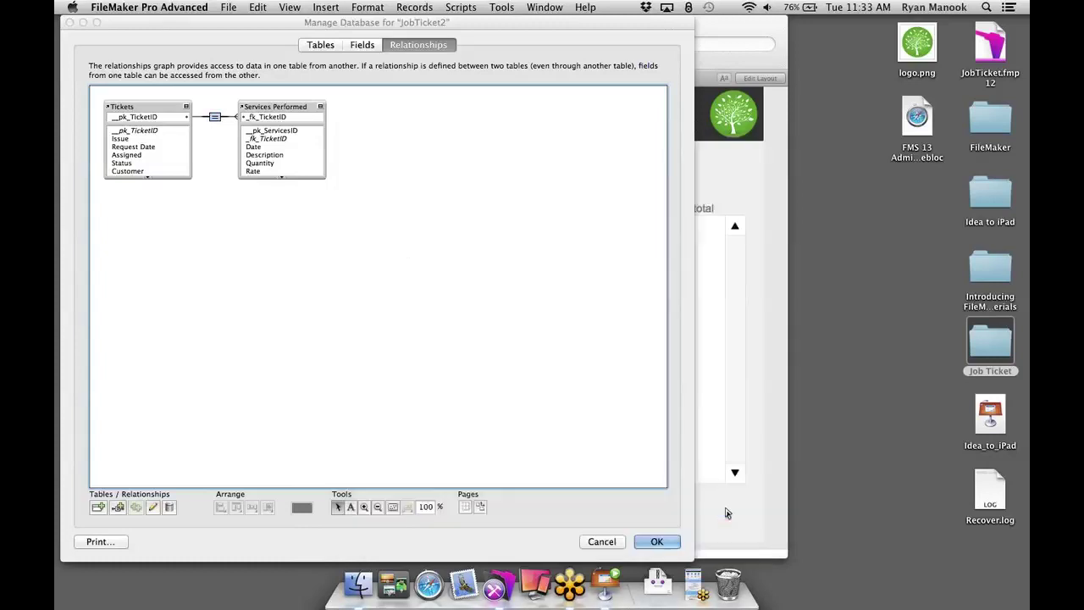
pyautogui.click(658, 541)
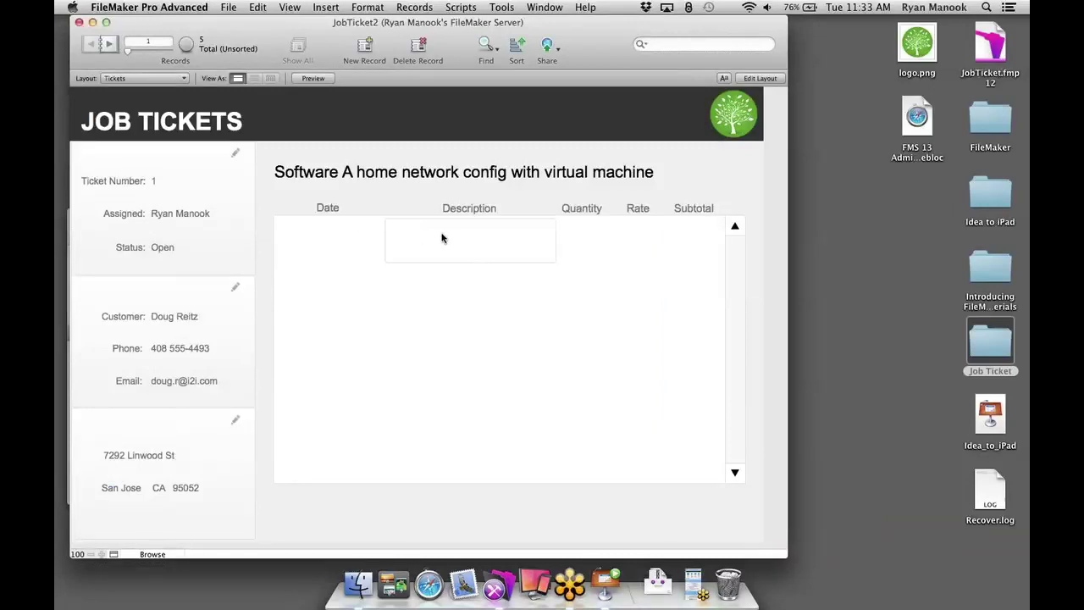
# Add a 'Labor Hours' service line with quantity 5 and rate $40.
pyautogui.click(452, 234)
pyautogui.write('Labor Hours')
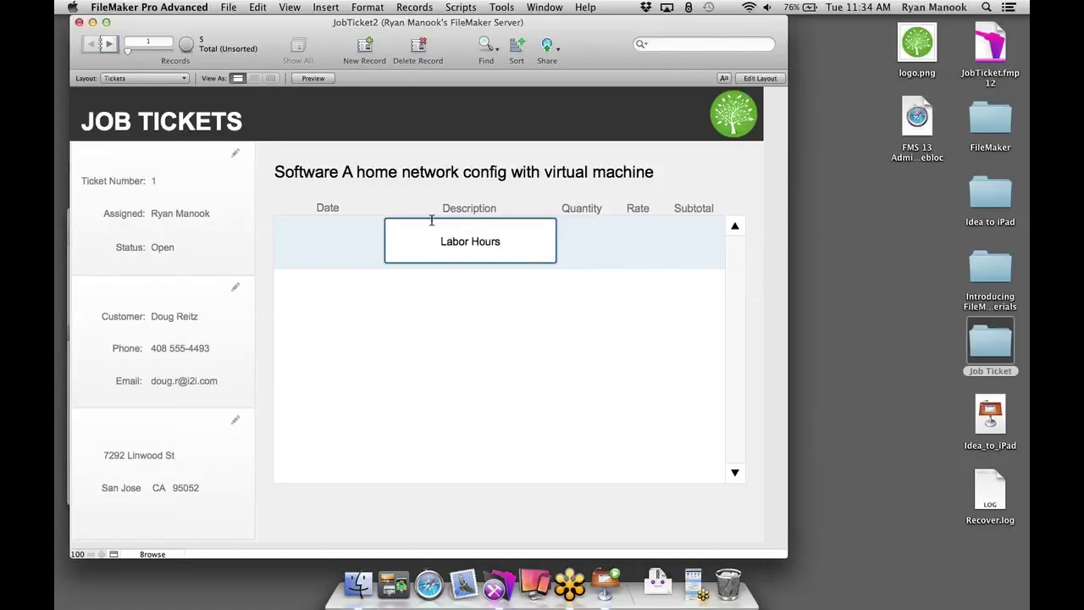
pyautogui.click(415, 201)
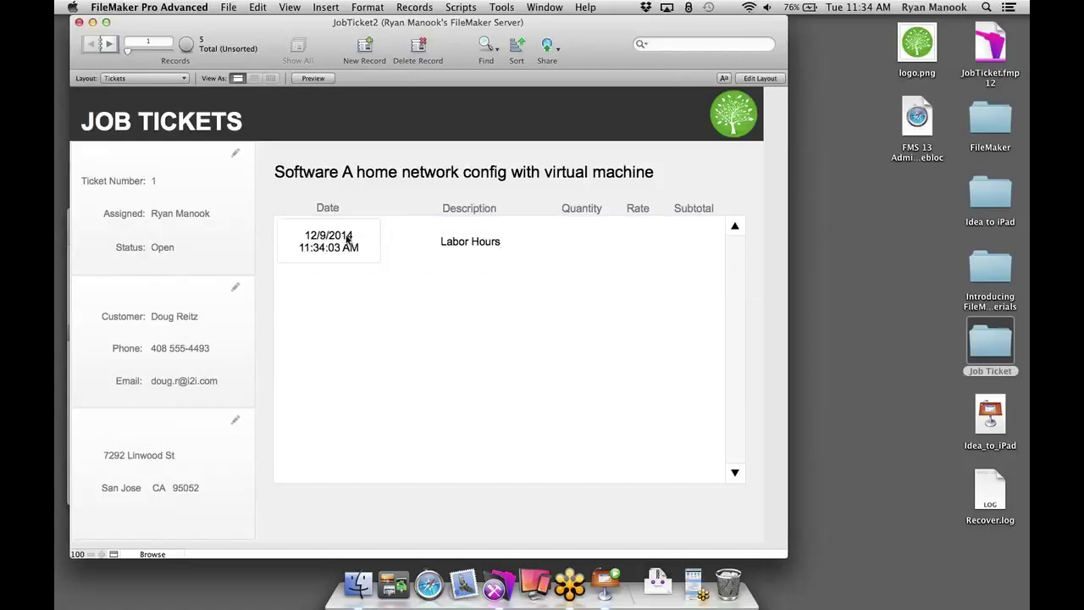
pyautogui.click(573, 237)
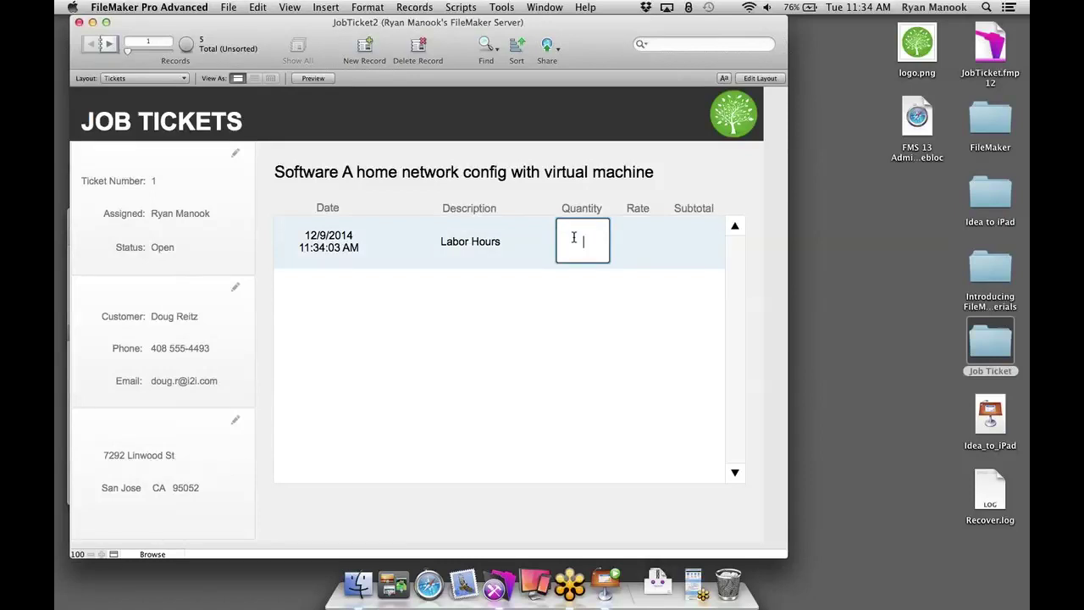
pyautogui.click(646, 242)
pyautogui.write('$40')
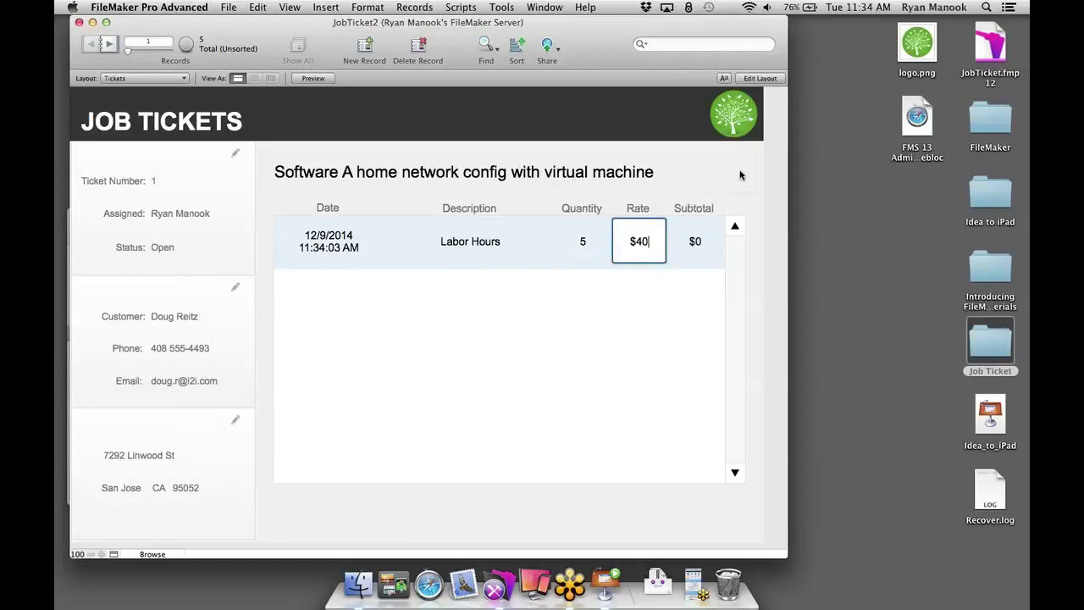
pyautogui.click(749, 198)
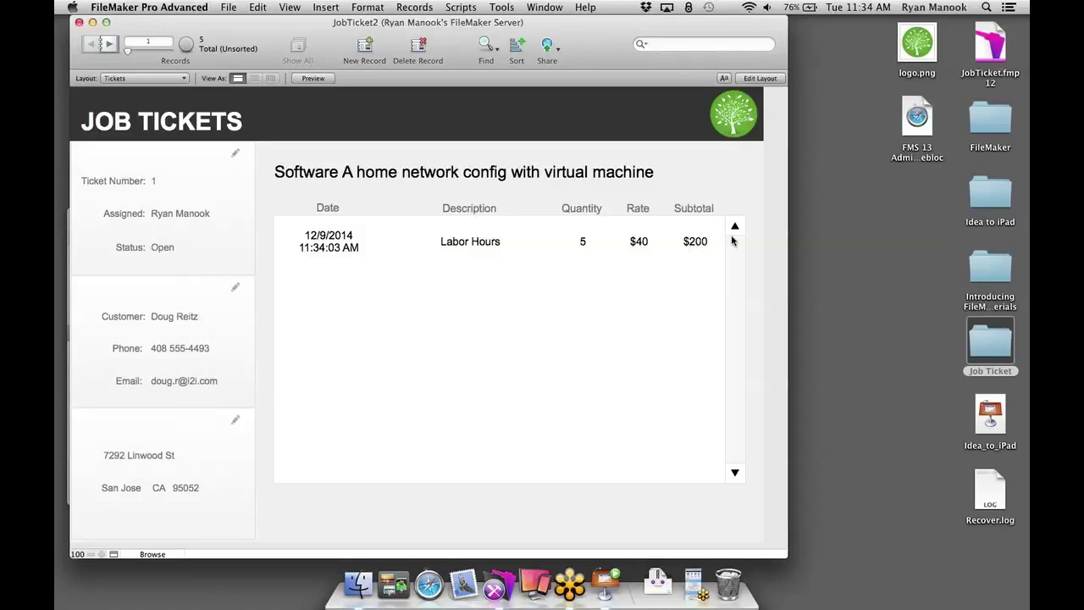
# Add a second service line 'Ordered a new router' with no rate.
pyautogui.click(462, 295)
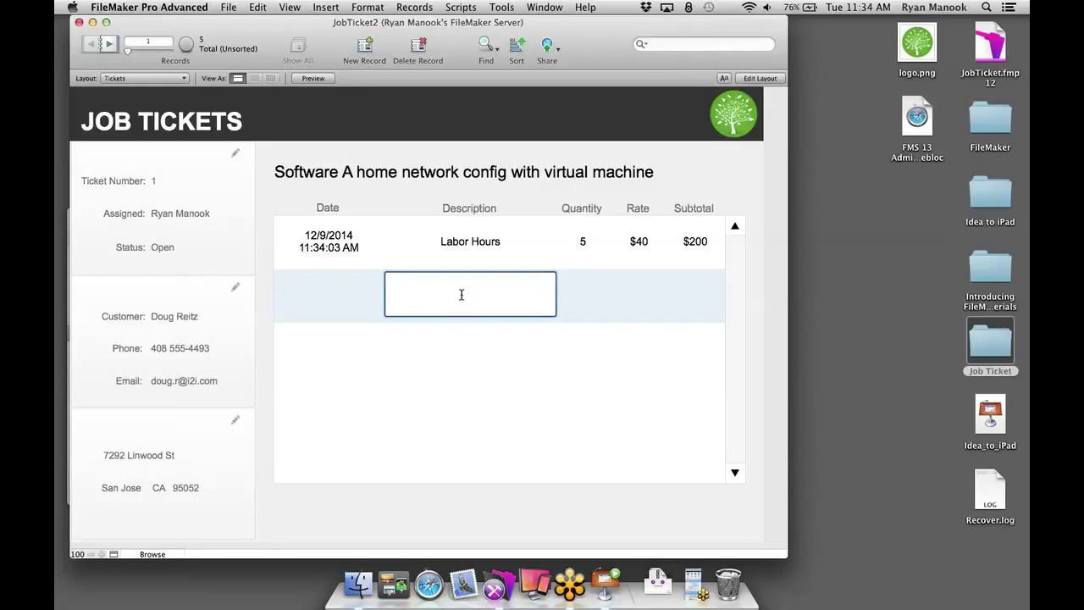
pyautogui.write('Ordered a new router')
pyautogui.click(650, 289)
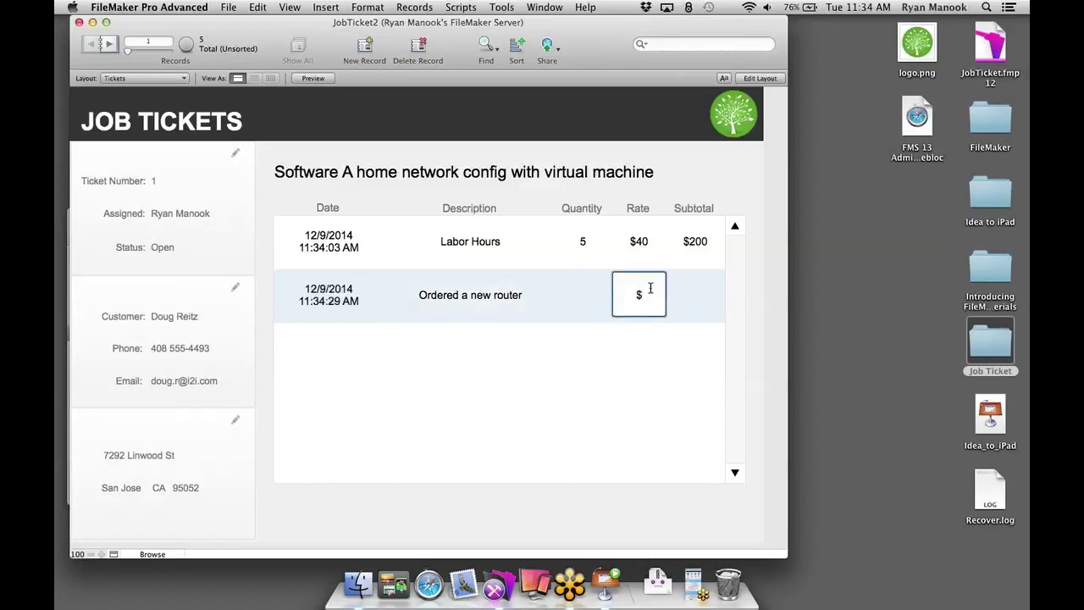
pyautogui.click(751, 203)
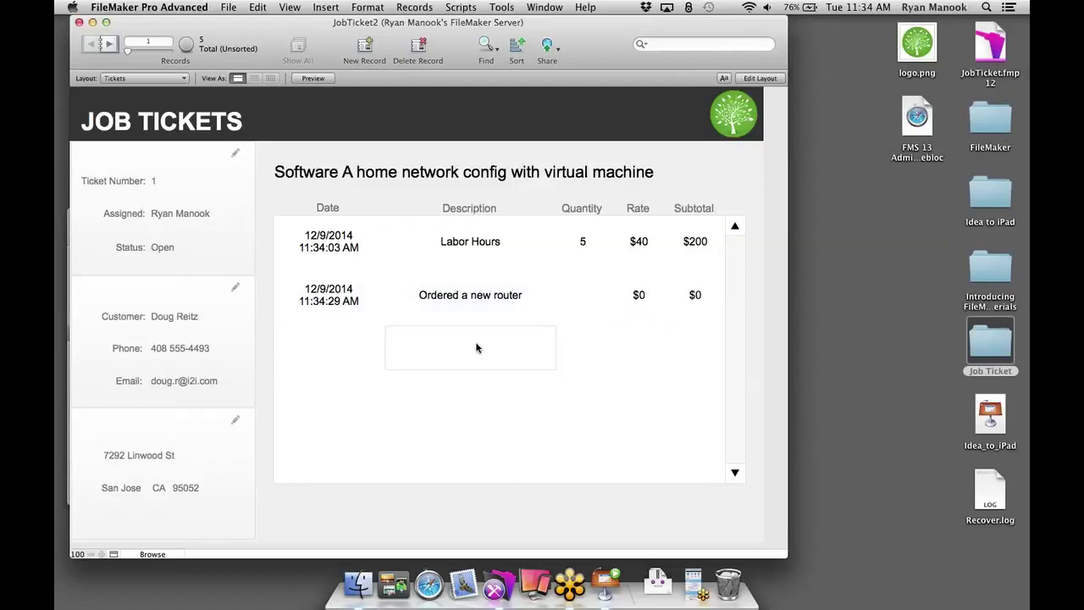
# Add an 'Installed new software' line with quantity 1 and rate 20.
pyautogui.click(476, 351)
pyautogui.write('In')
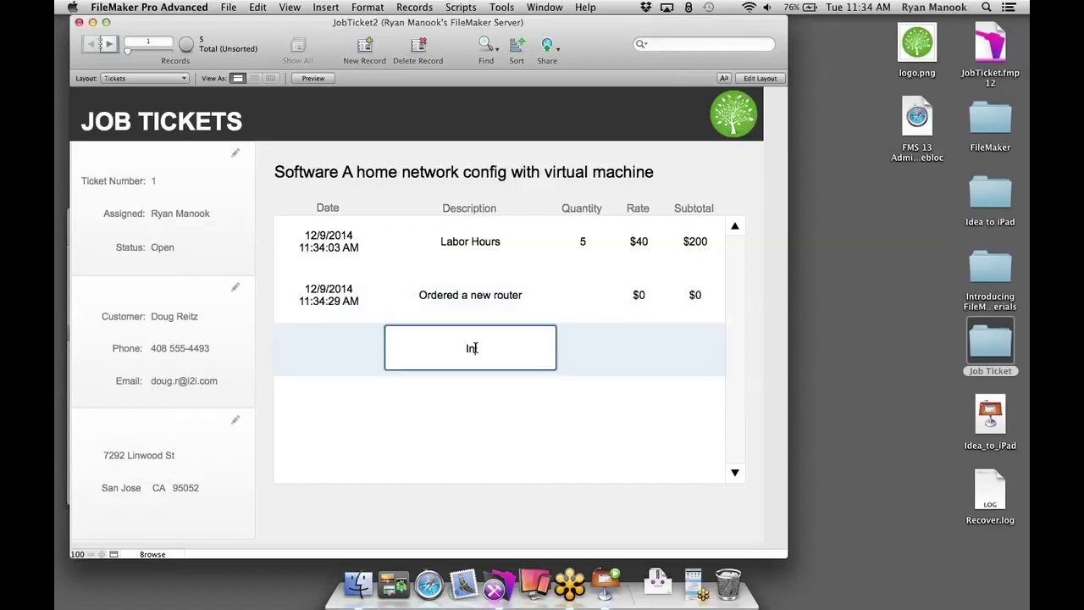
pyautogui.write('stalled new software')
pyautogui.click(590, 359)
pyautogui.write('1')
pyautogui.click(638, 348)
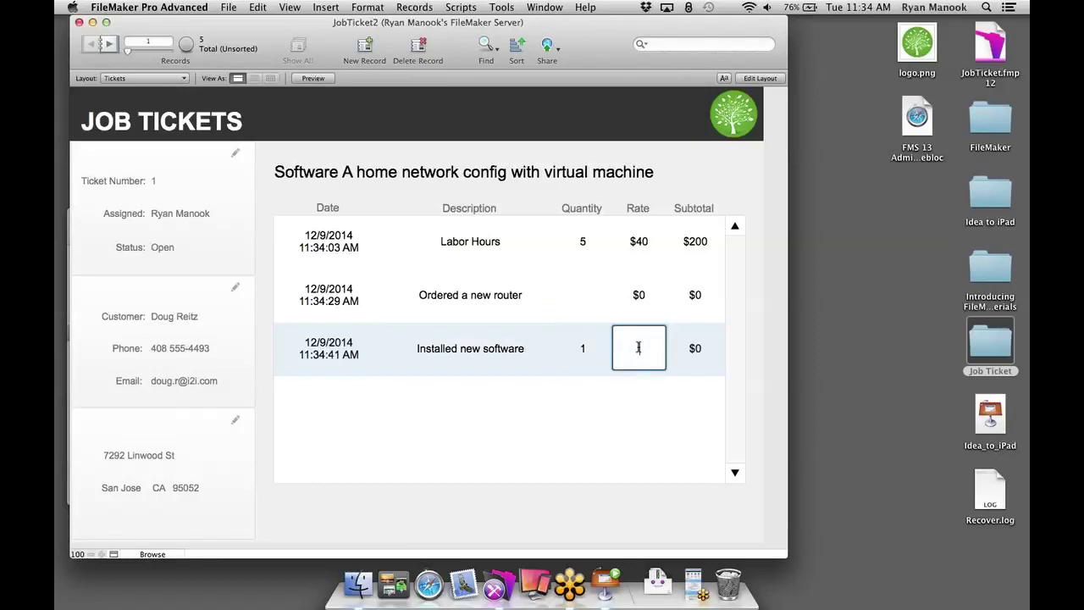
pyautogui.write('20')
pyautogui.click(750, 333)
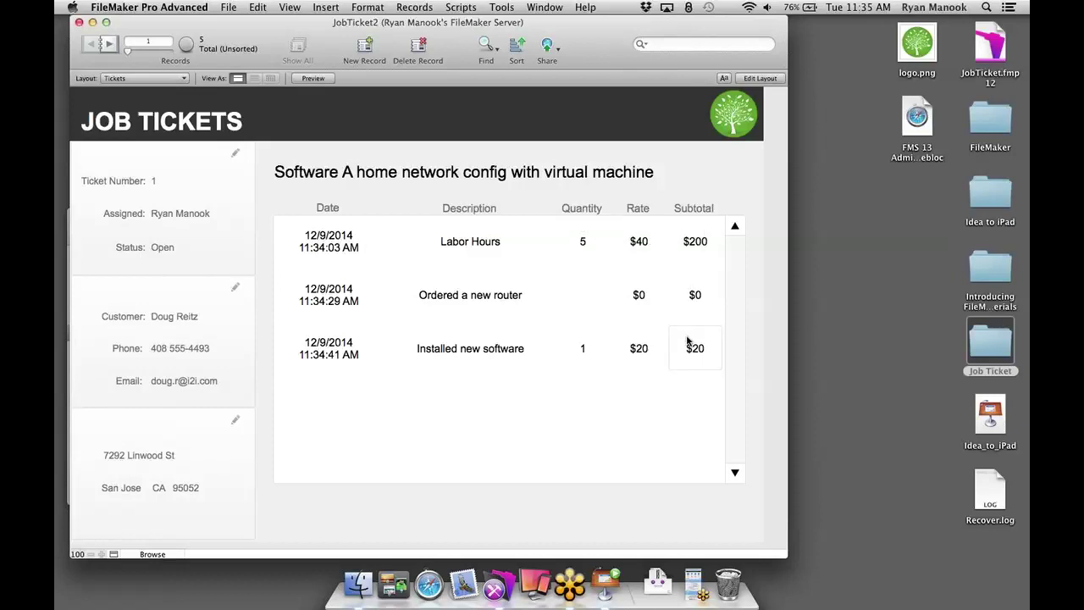
# In Services Performed, create the summary field s_Total as Total of Subtotal and save the definitions.
pyautogui.click(229, 7)
pyautogui.moveTo(356, 130)
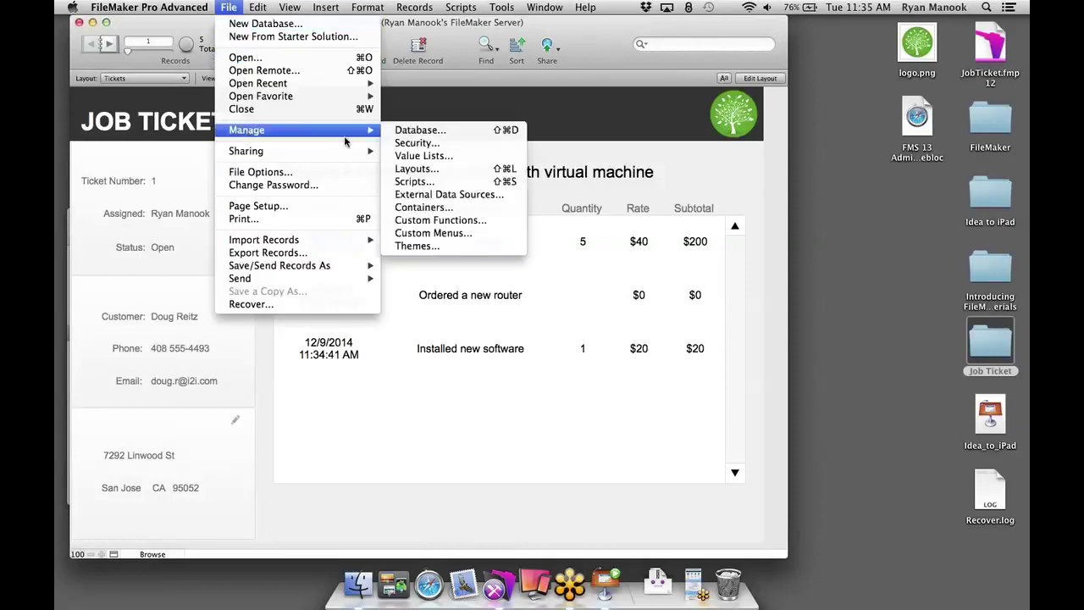
pyautogui.click(394, 135)
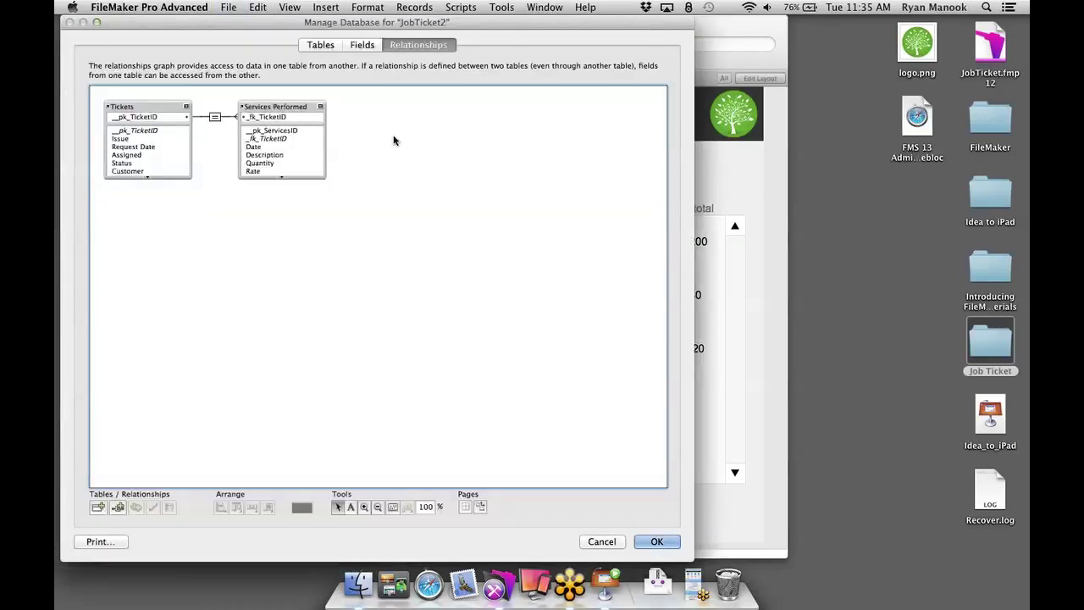
pyautogui.click(321, 44)
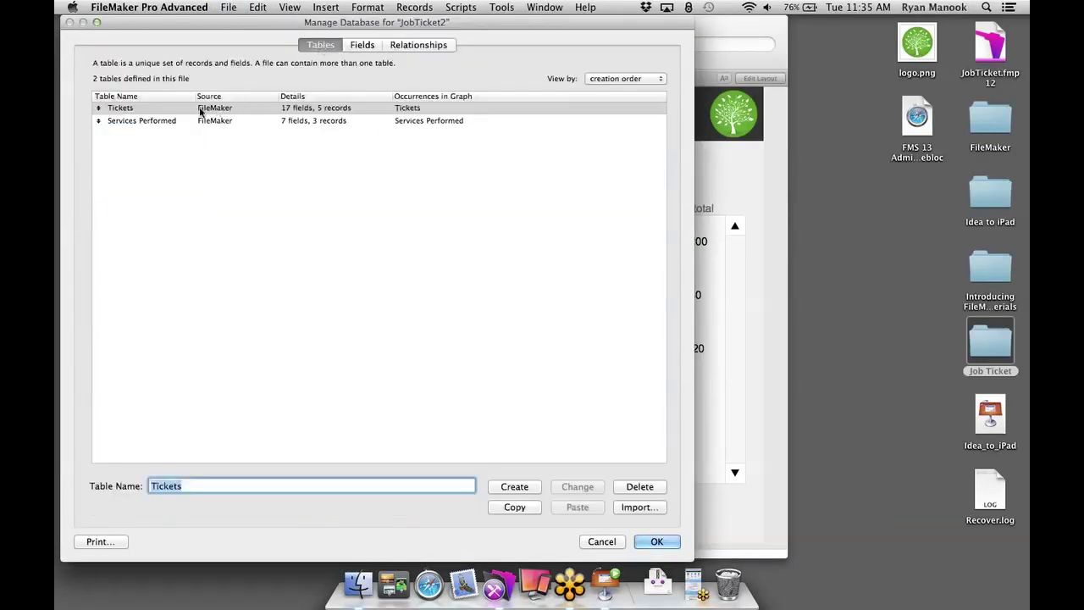
pyautogui.doubleClick(151, 121)
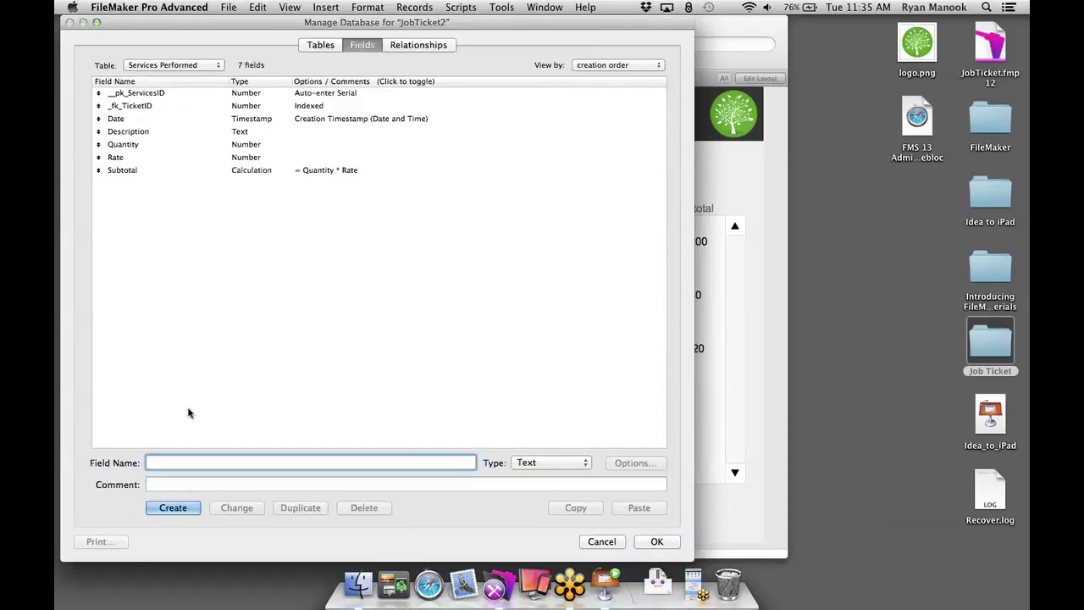
pyautogui.write('s_Total')
pyautogui.click(526, 463)
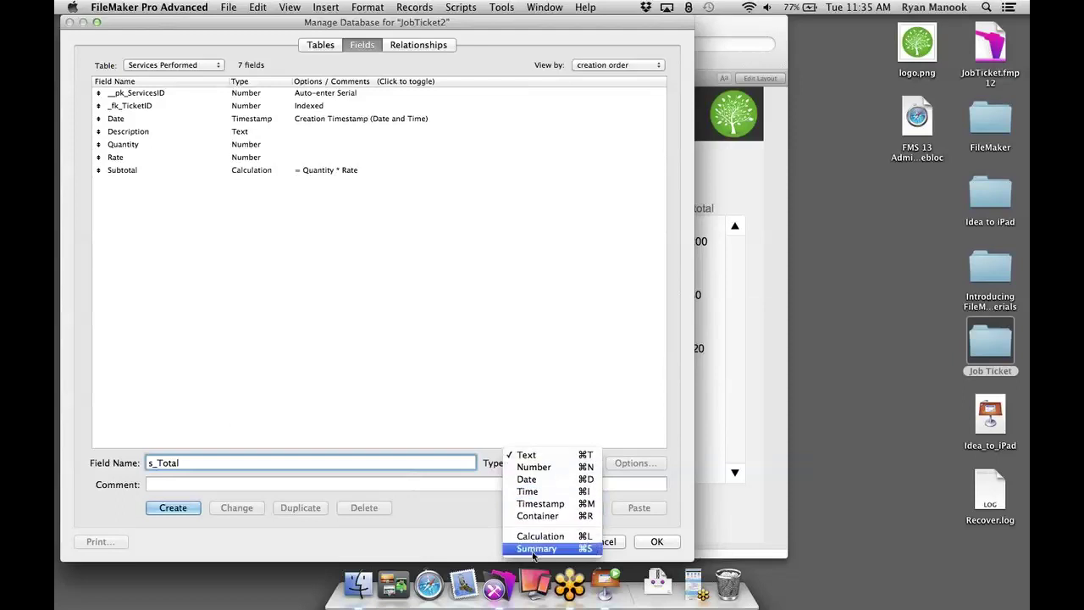
pyautogui.click(535, 548)
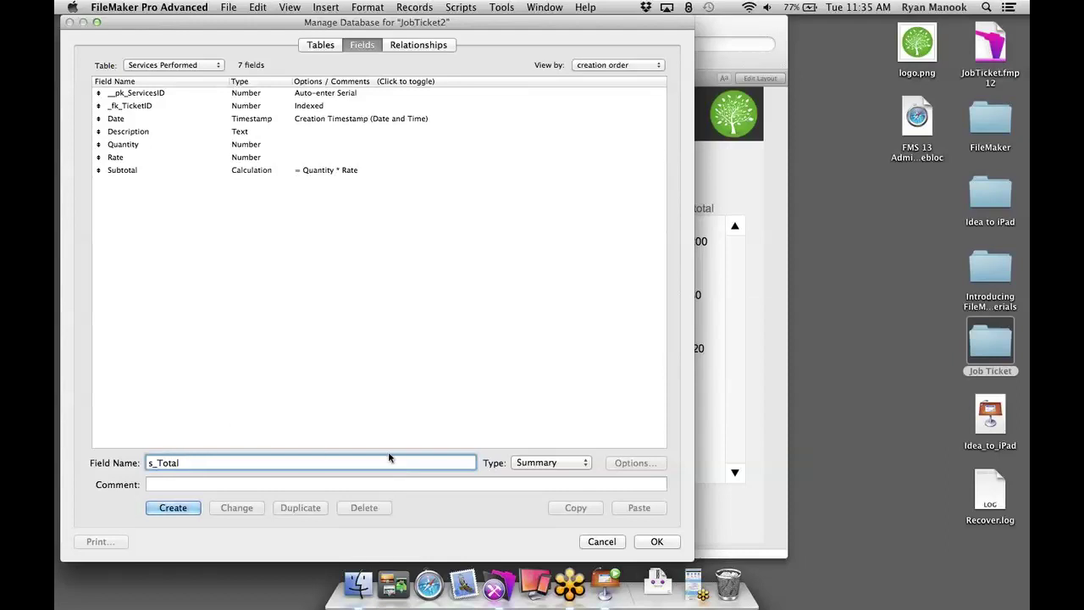
pyautogui.click(174, 506)
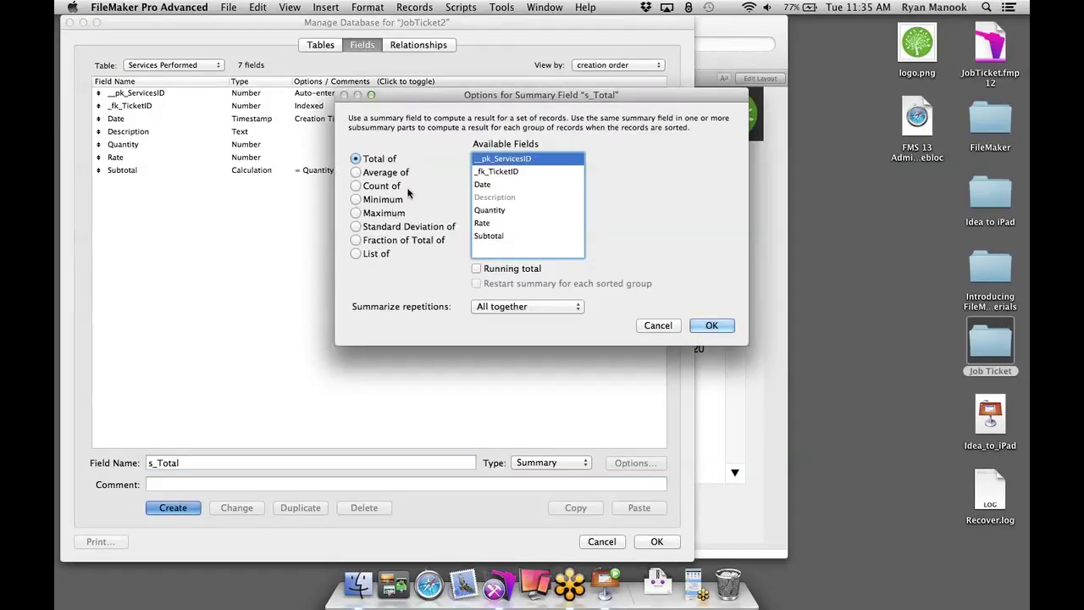
pyautogui.click(487, 237)
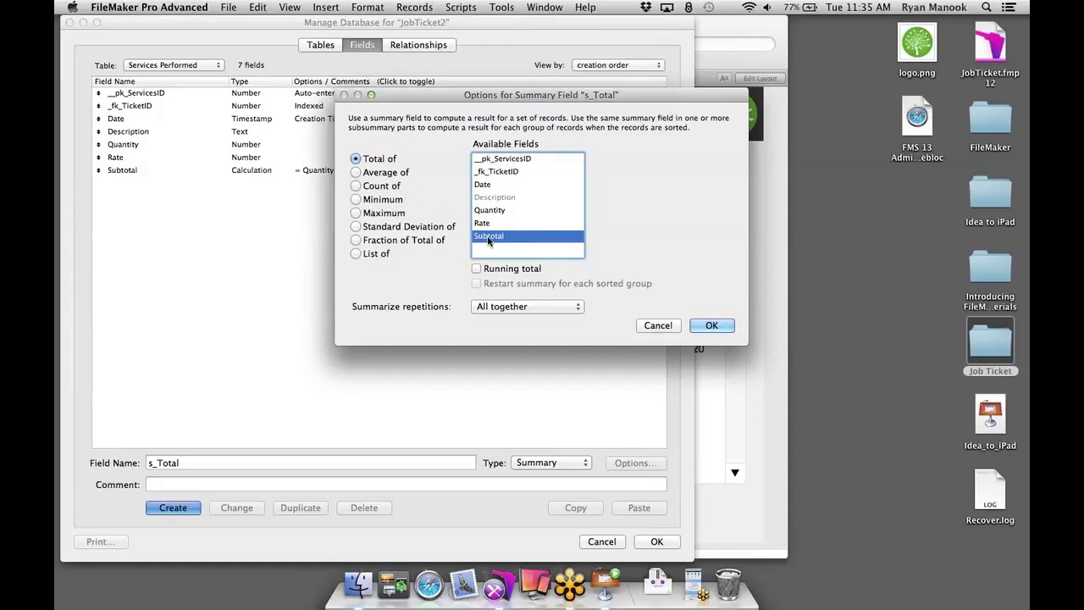
pyautogui.click(713, 329)
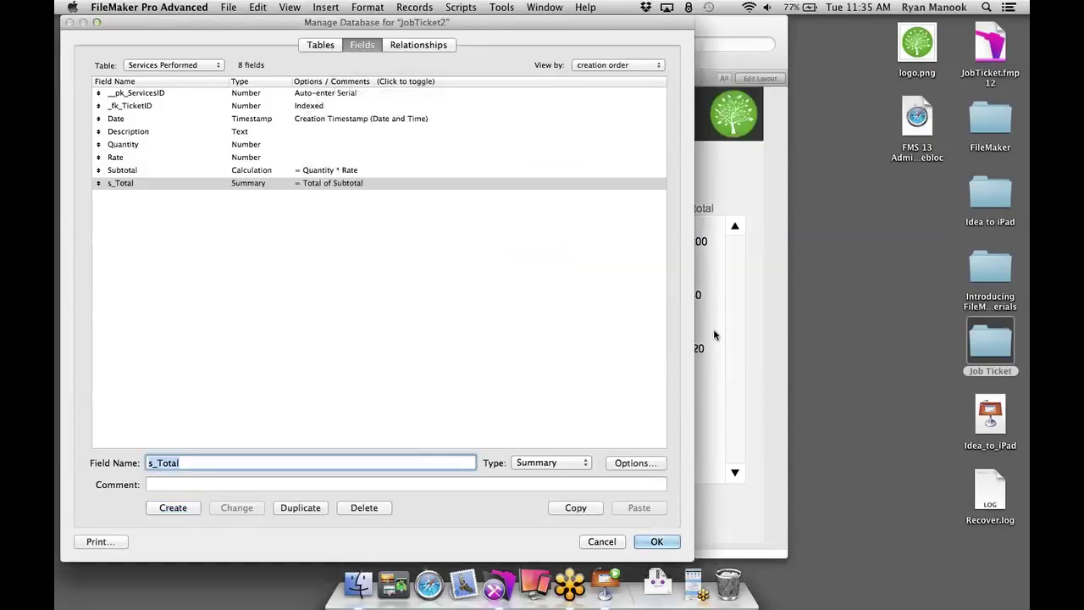
pyautogui.click(656, 541)
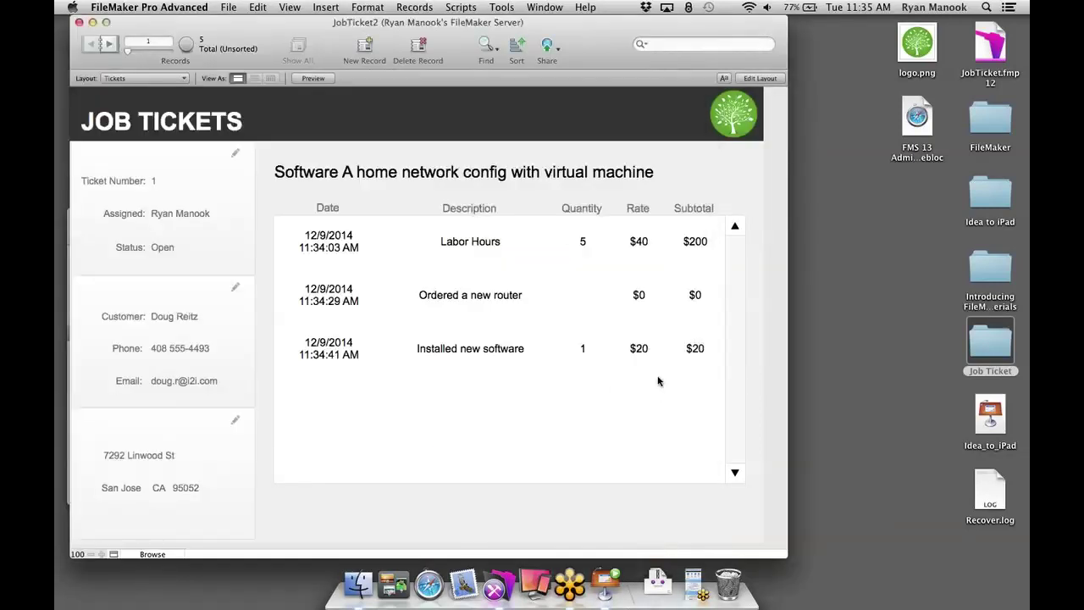
# In Layout mode, place the related ::s_Total field below the services portal, labelled 'Total'.
pyautogui.click(759, 78)
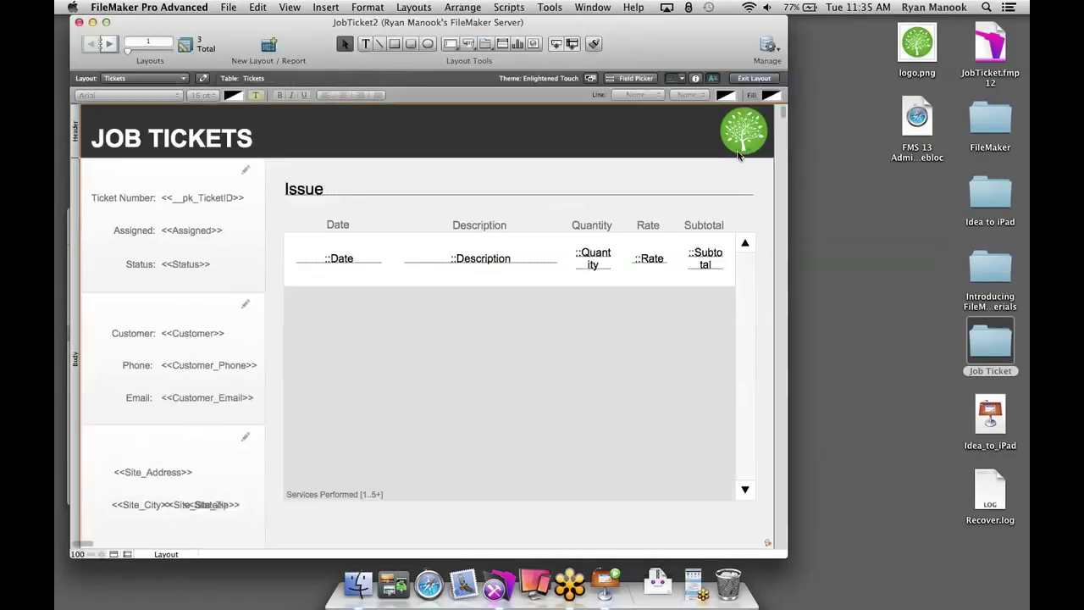
pyautogui.click(695, 78)
pyautogui.click(622, 78)
pyautogui.click(845, 199)
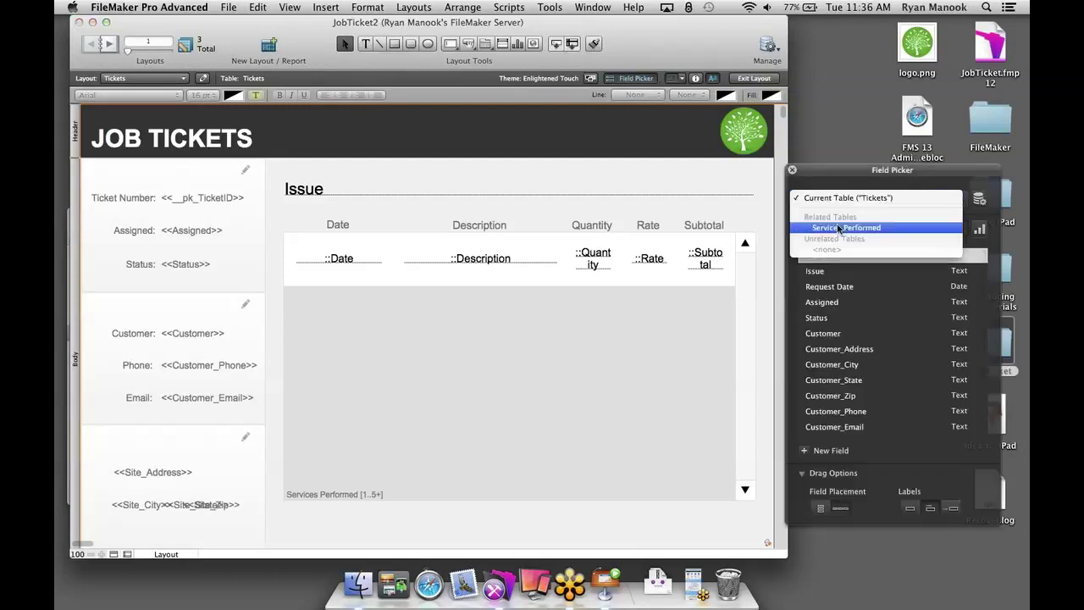
pyautogui.click(839, 228)
pyautogui.click(834, 366)
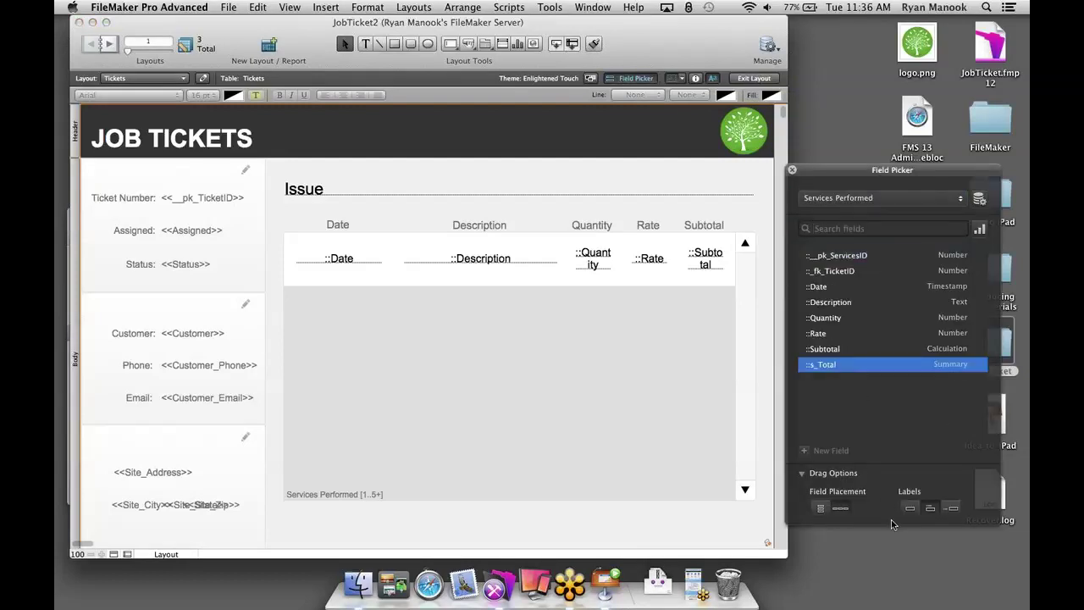
pyautogui.moveTo(820, 368); pyautogui.dragTo(667, 523)
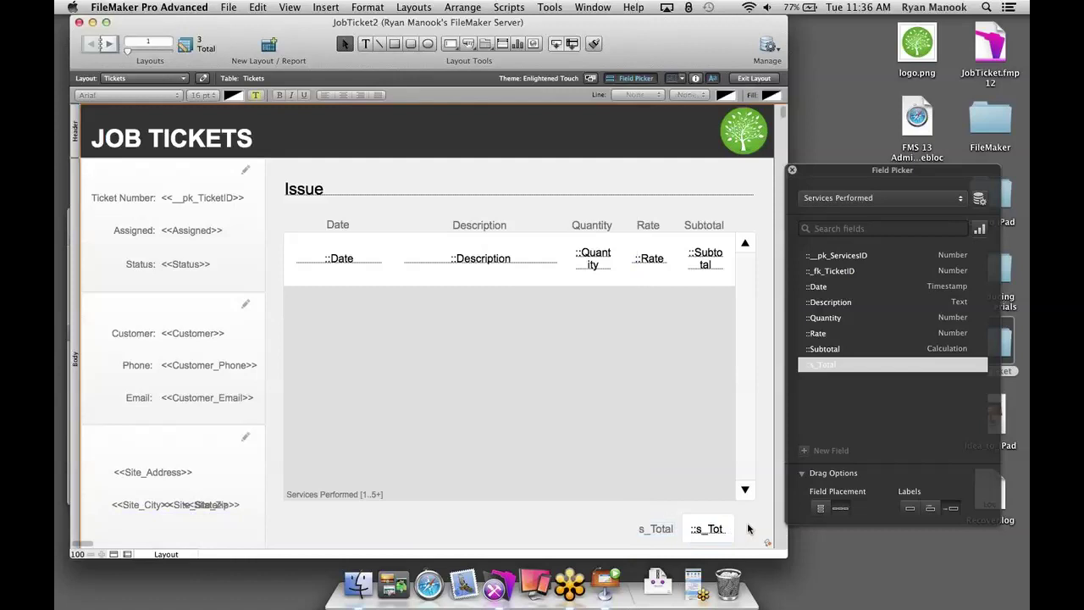
pyautogui.doubleClick(656, 530)
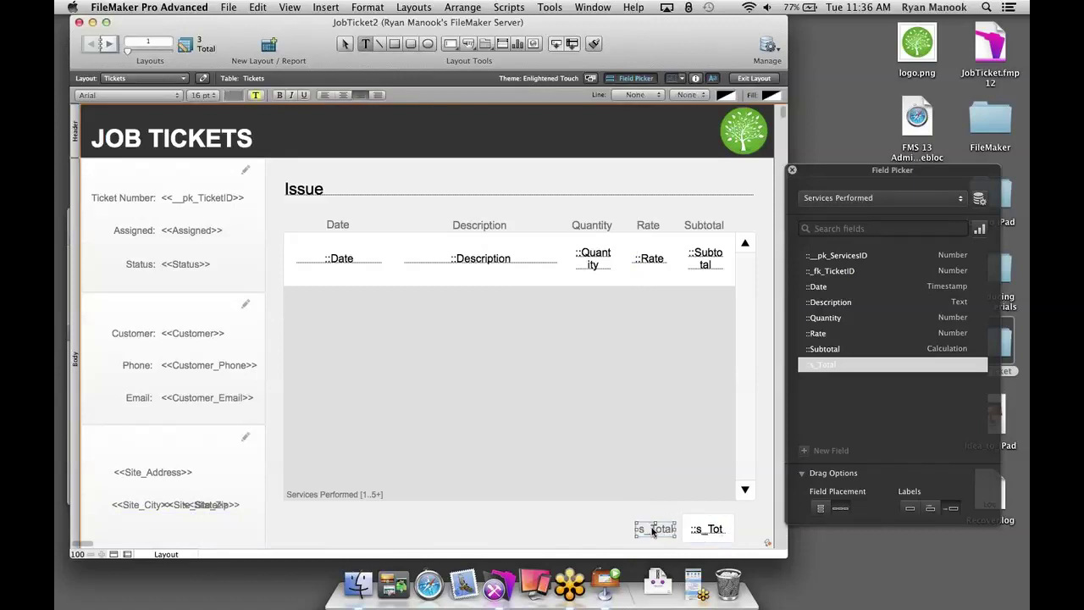
pyautogui.write('Total')
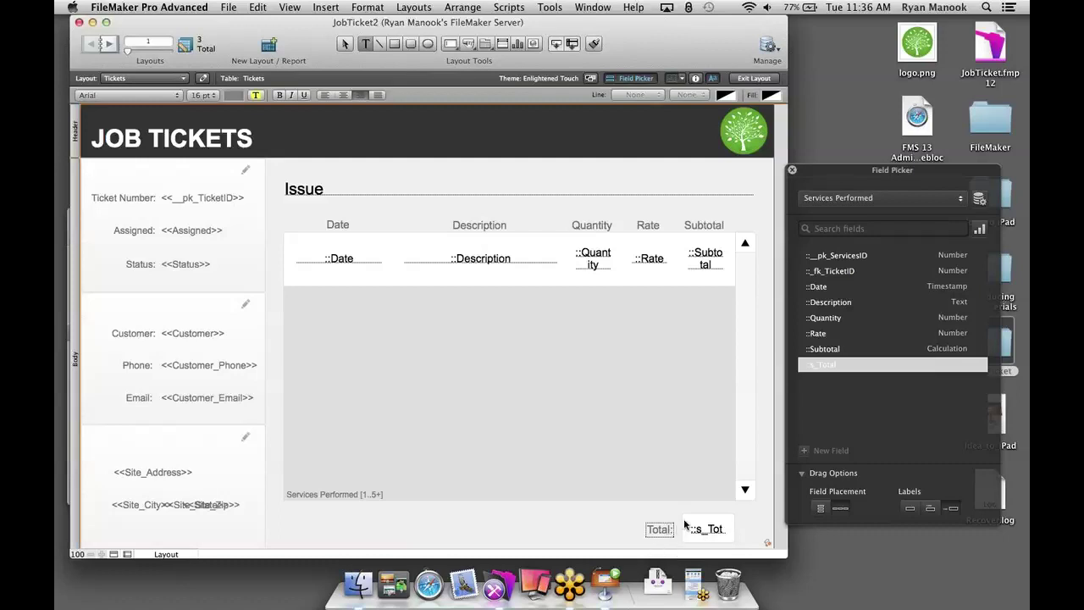
pyautogui.press('Escape')
# Format the s_Total field as Currency in the Inspector and return to Browse mode.
pyautogui.click(699, 528)
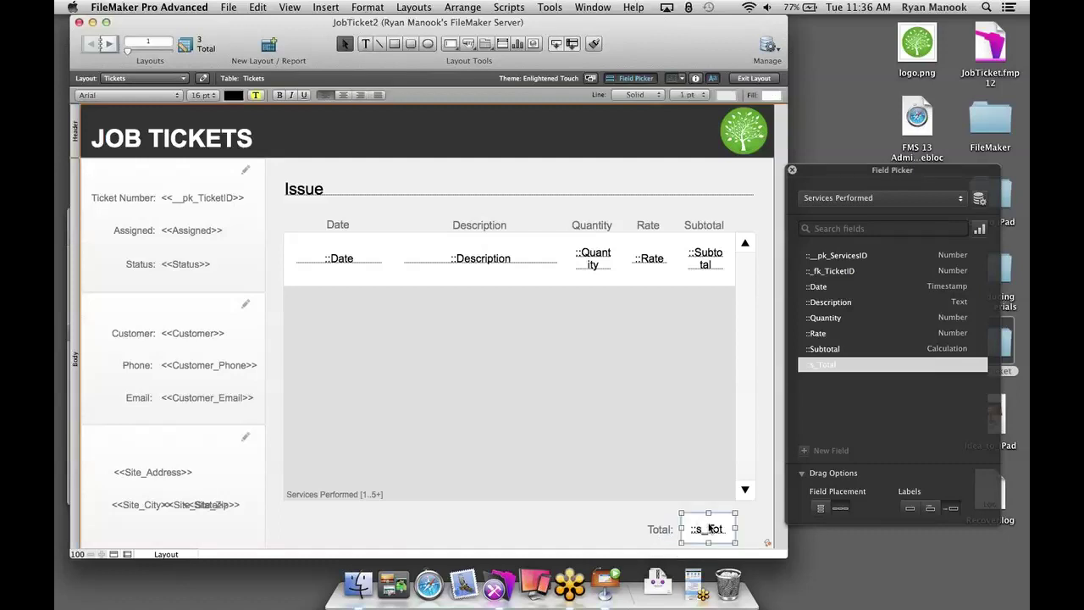
pyautogui.click(698, 79)
pyautogui.scroll(-3, 821, 472)
pyautogui.click(821, 476)
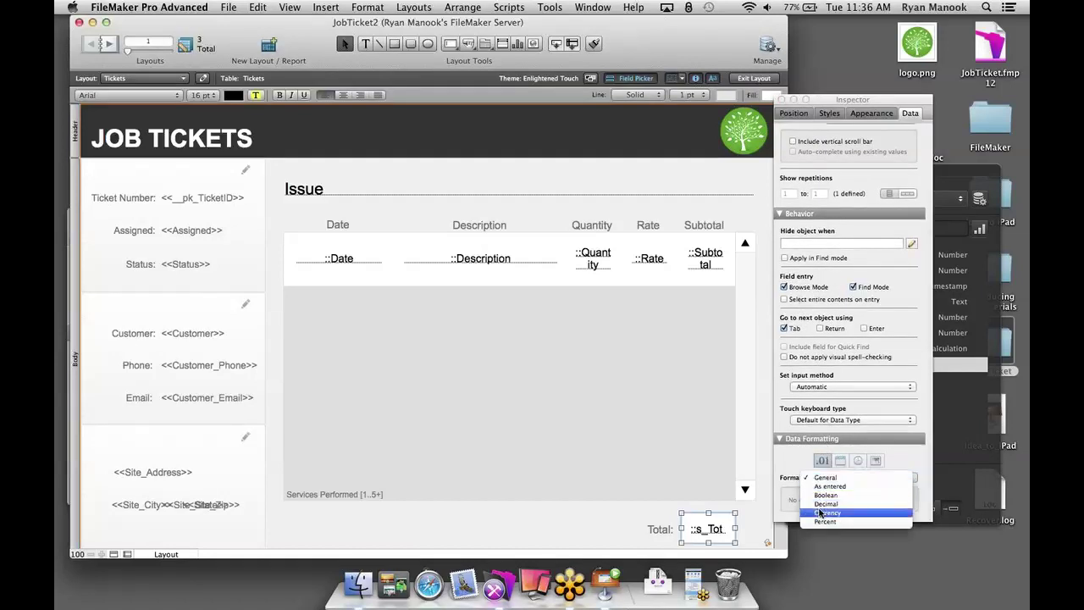
pyautogui.click(822, 515)
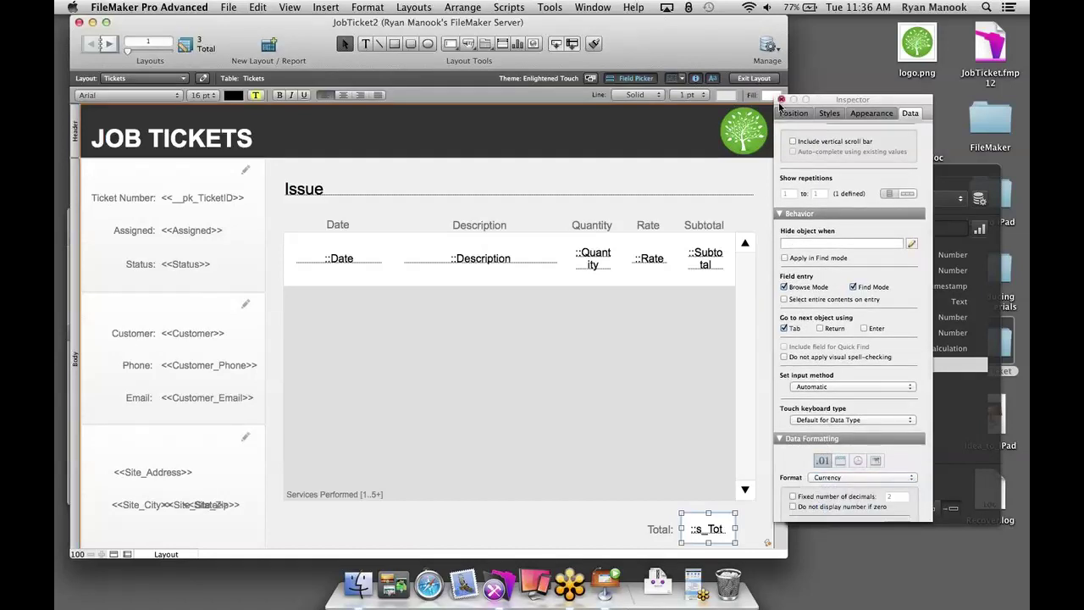
pyautogui.click(782, 99)
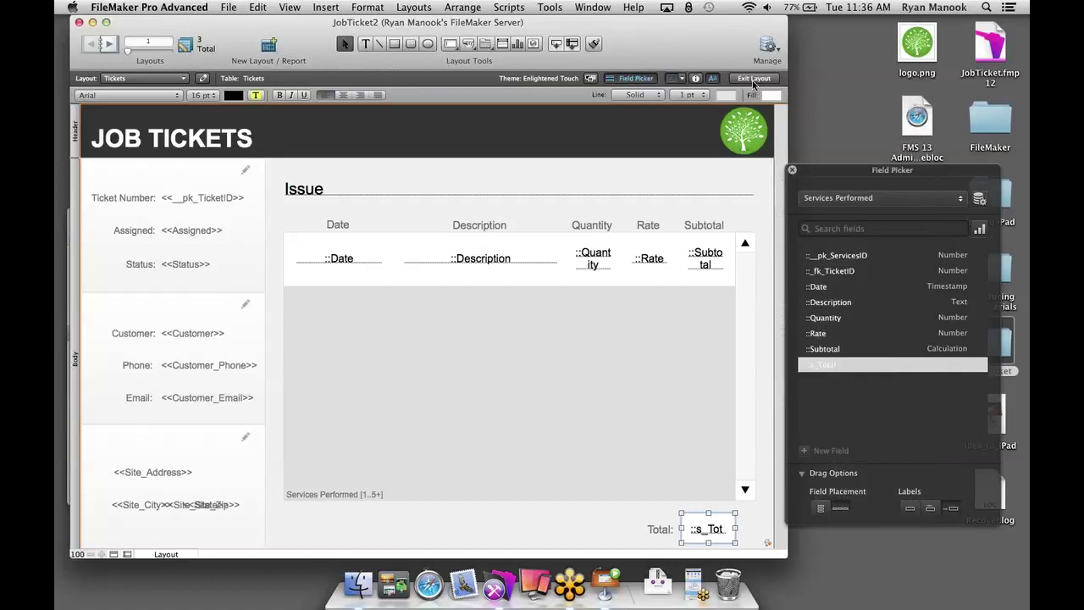
pyautogui.click(753, 80)
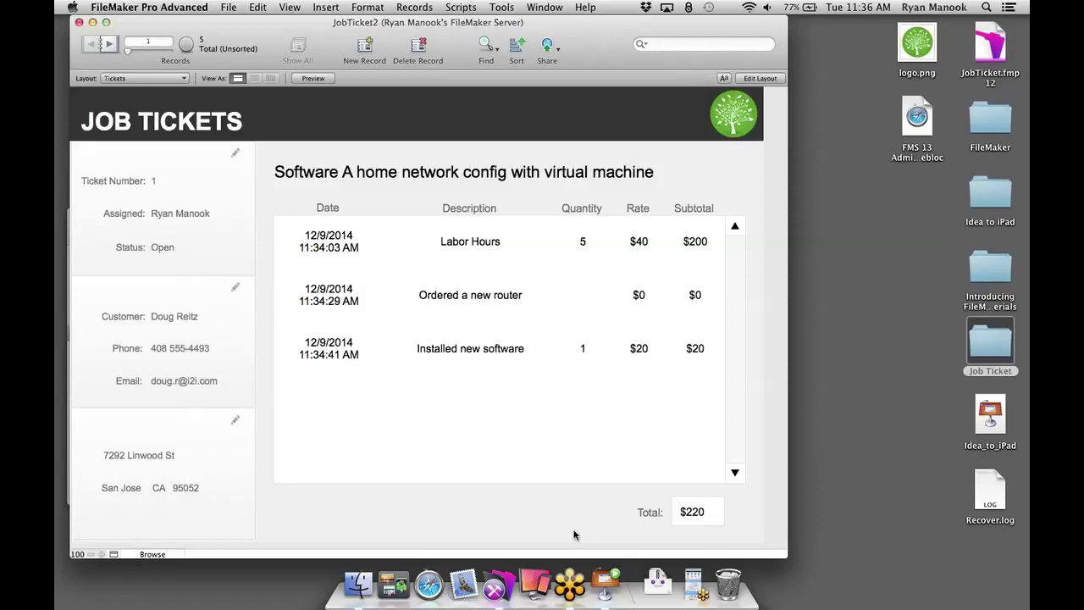
# Advance the Idea to iPad slideshow to 'Information wherever we want it', then return to FileMaker.
pyautogui.click(606, 581)
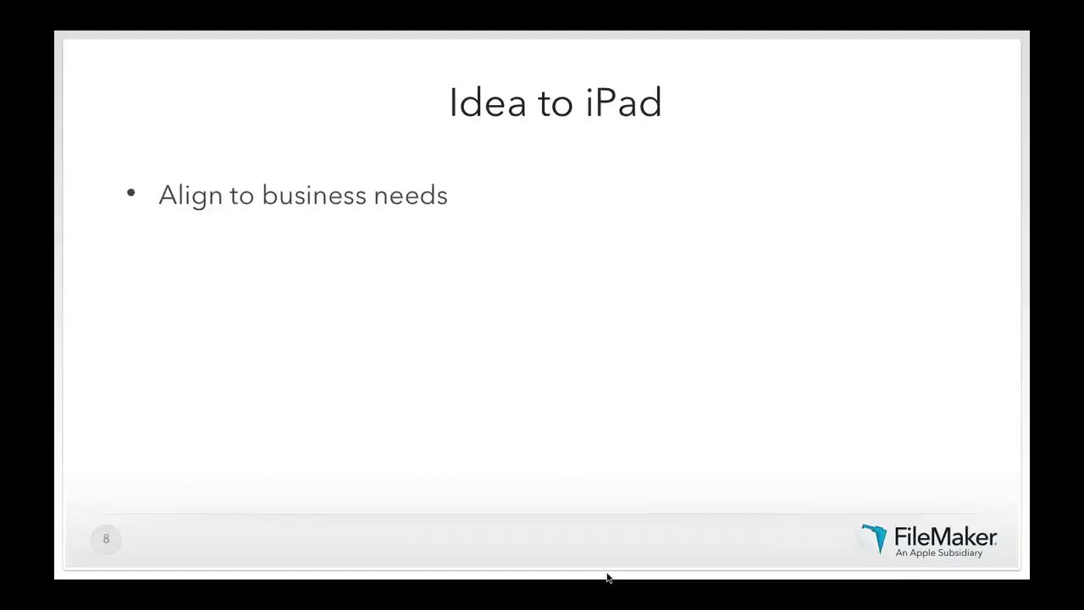
pyautogui.press('Right')
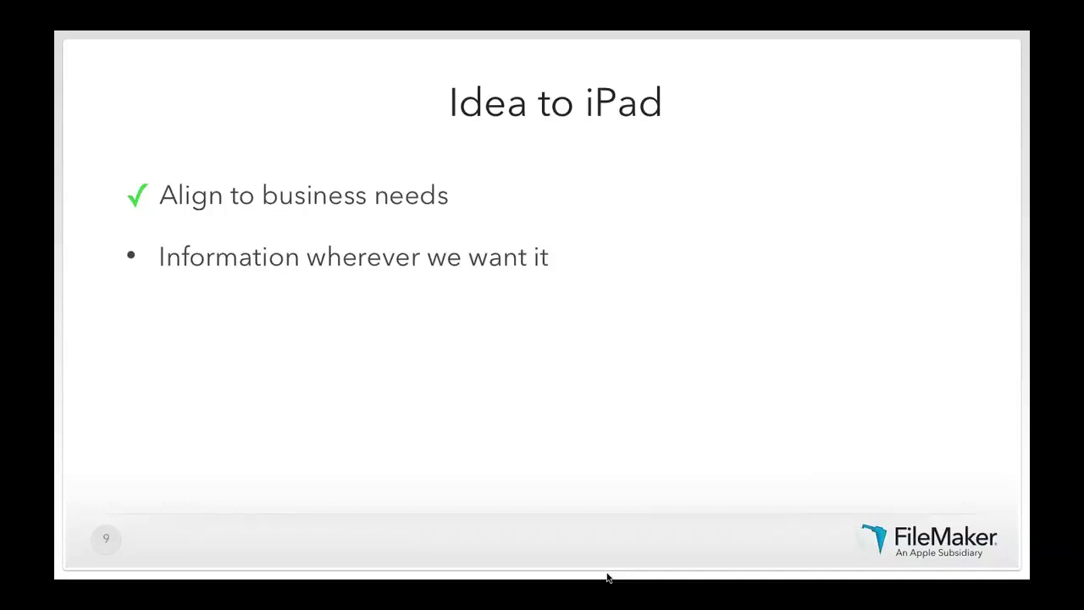
pyautogui.press('Escape')
pyautogui.press('super+Tab')
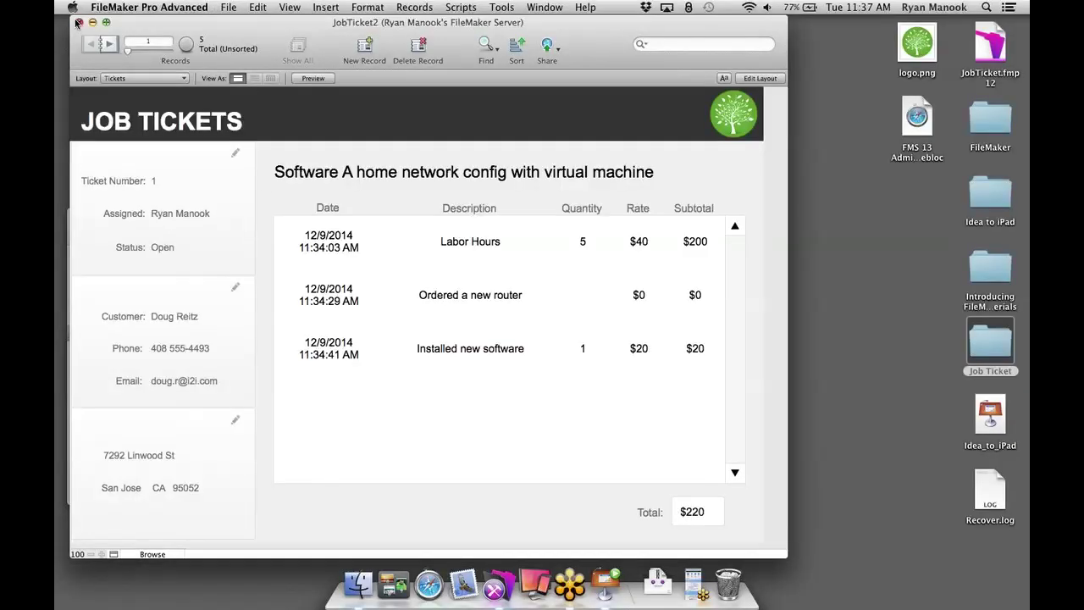
# Close JobTicket2, Quick Start and the Finder window, then open JobTicket.fmp12 from the desktop.
pyautogui.click(77, 22)
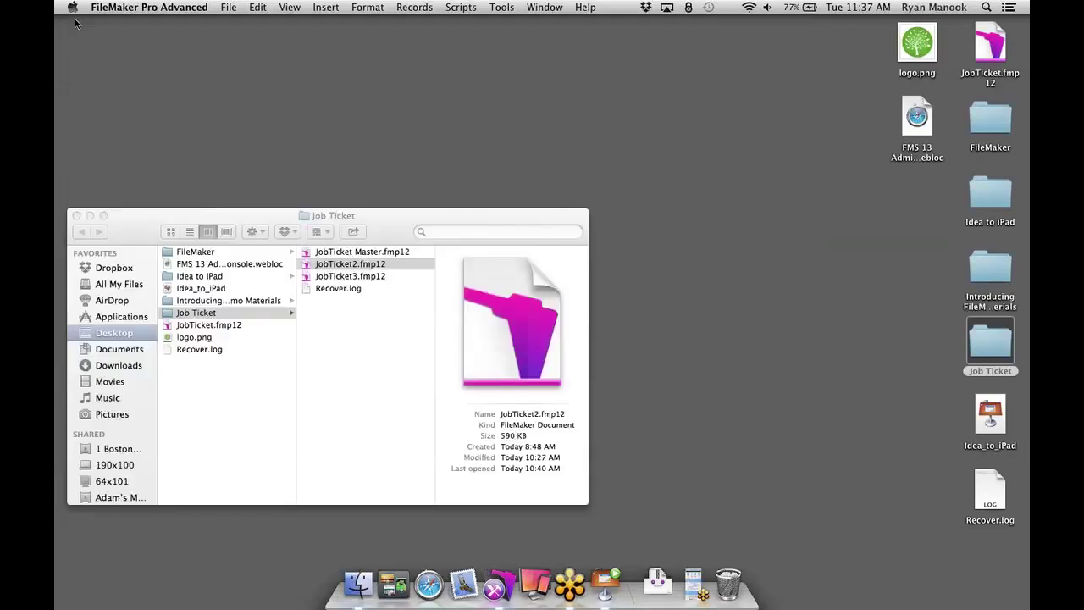
pyautogui.click(681, 361)
pyautogui.click(76, 216)
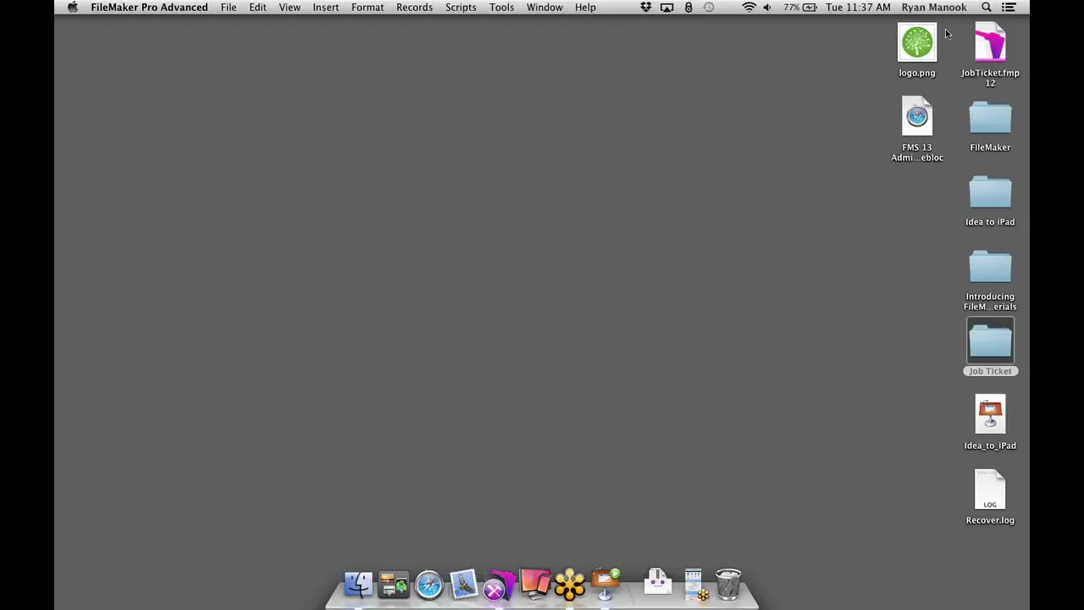
pyautogui.doubleClick(991, 43)
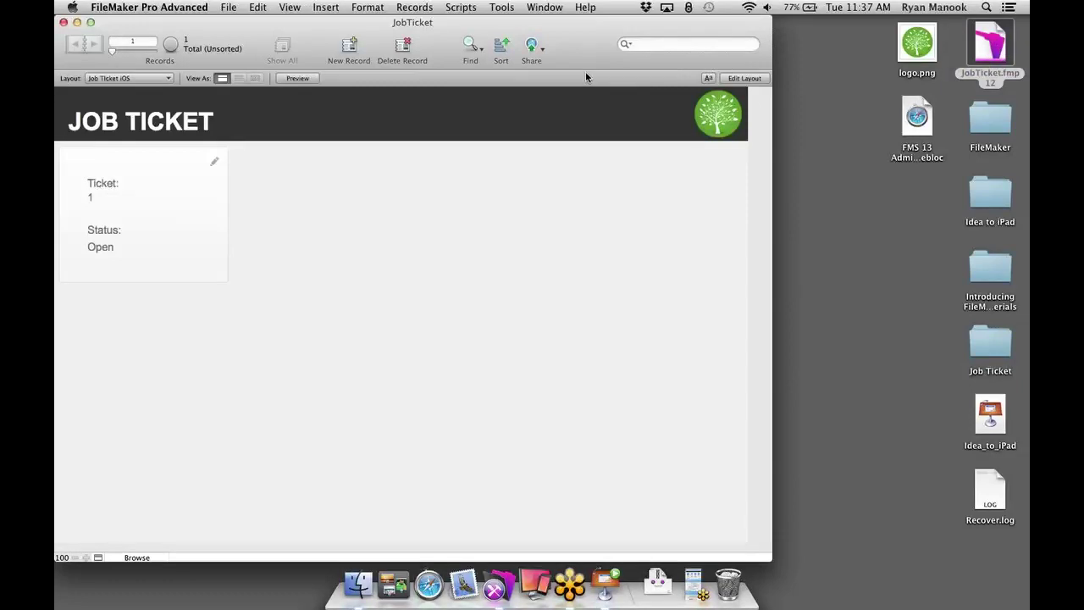
pyautogui.click(534, 48)
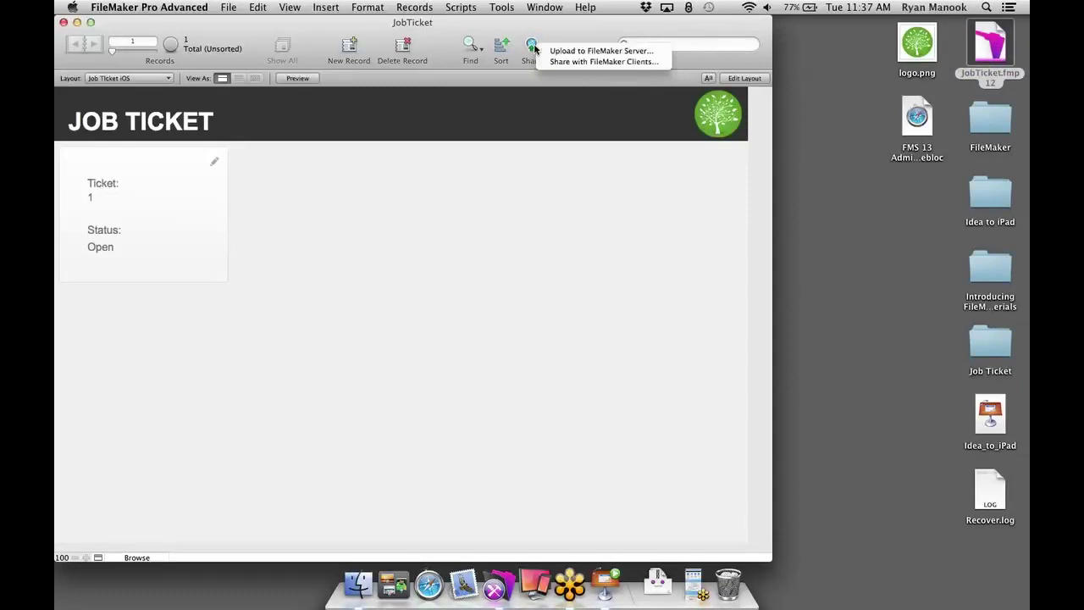
# Upload JobTicket.fmp12 to FileMaker Server on My Computer using the admin console name and password.
pyautogui.click(551, 52)
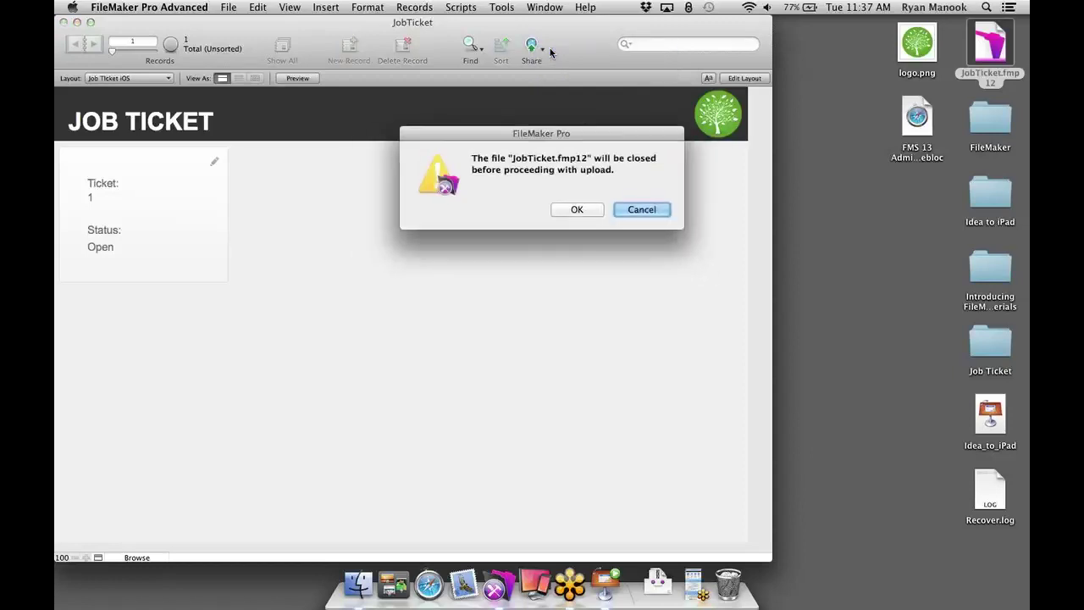
pyautogui.click(584, 210)
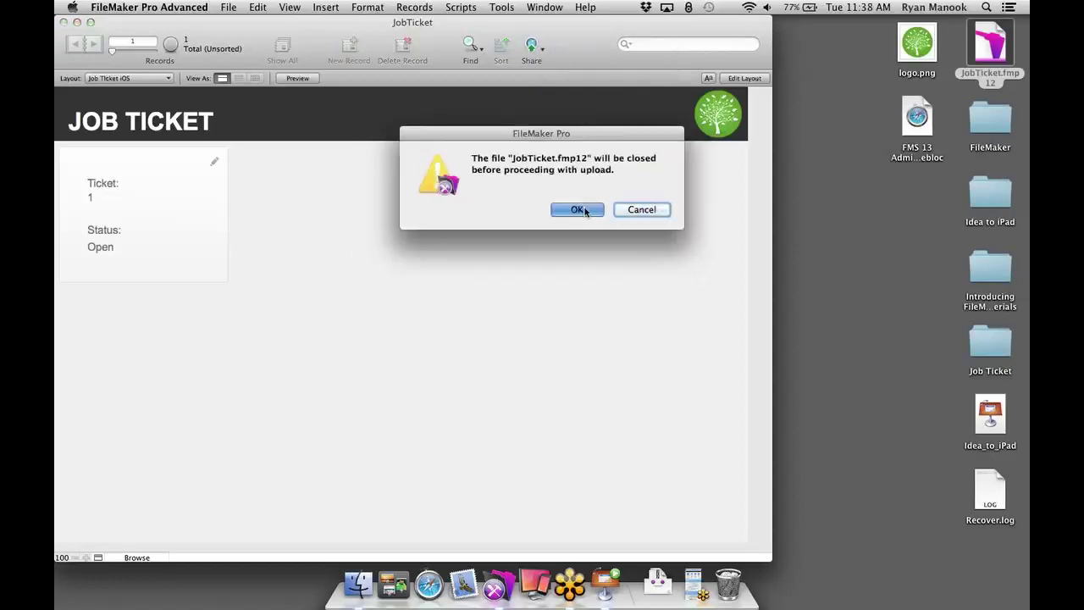
pyautogui.click(486, 280)
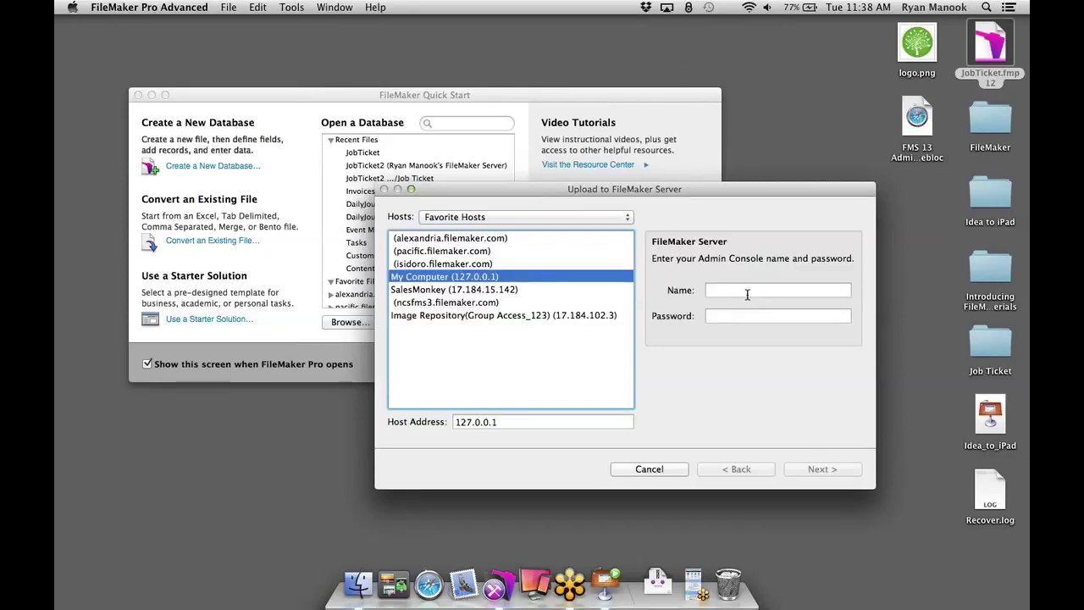
pyautogui.click(746, 293)
pyautogui.press('Tab')
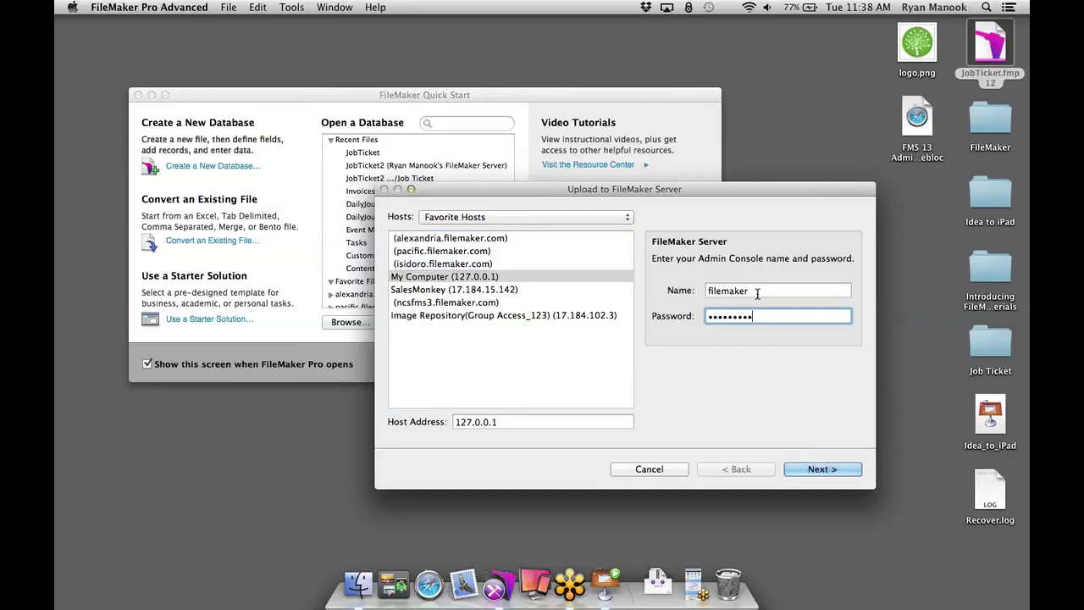
pyautogui.click(821, 471)
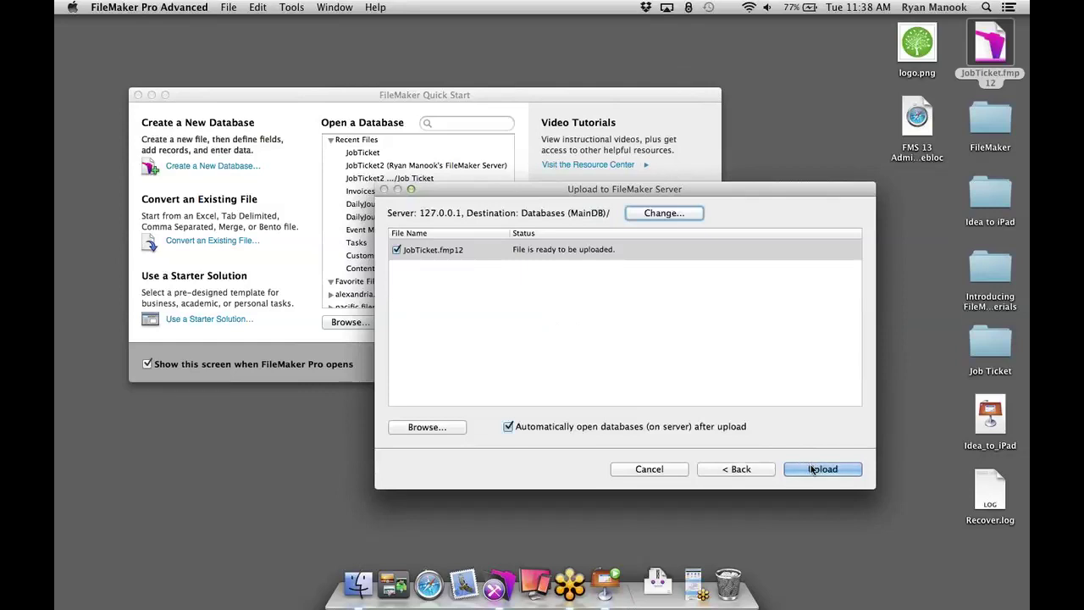
pyautogui.click(810, 469)
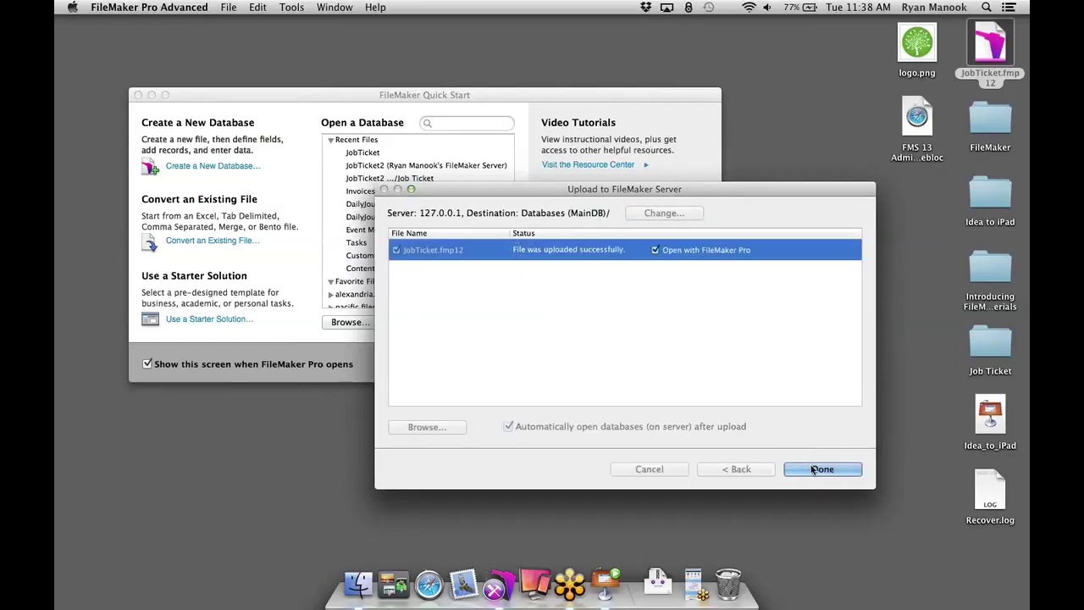
pyautogui.click(813, 470)
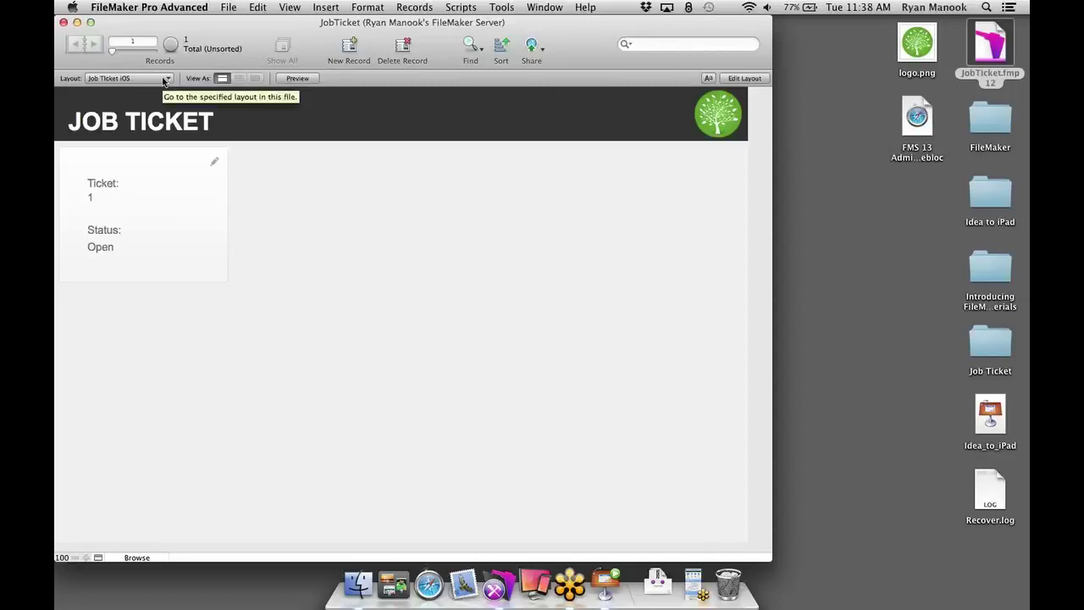
pyautogui.click(65, 24)
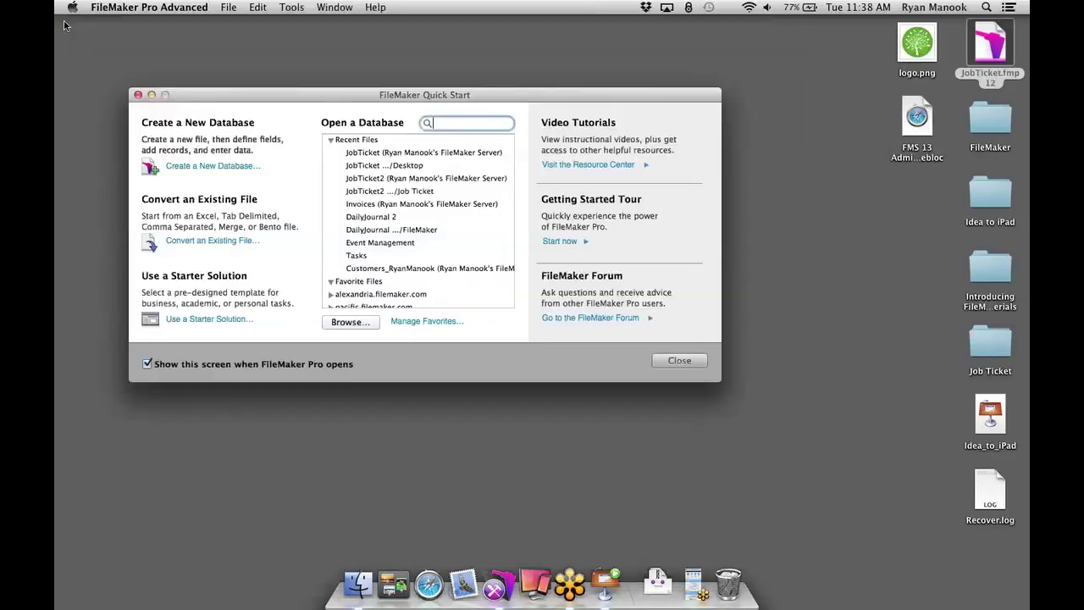
# Open the hosted JobTicket2 from My Computer, widen it to show Rate, Subtotal and Total, then show the iPad mirror.
pyautogui.click(228, 6)
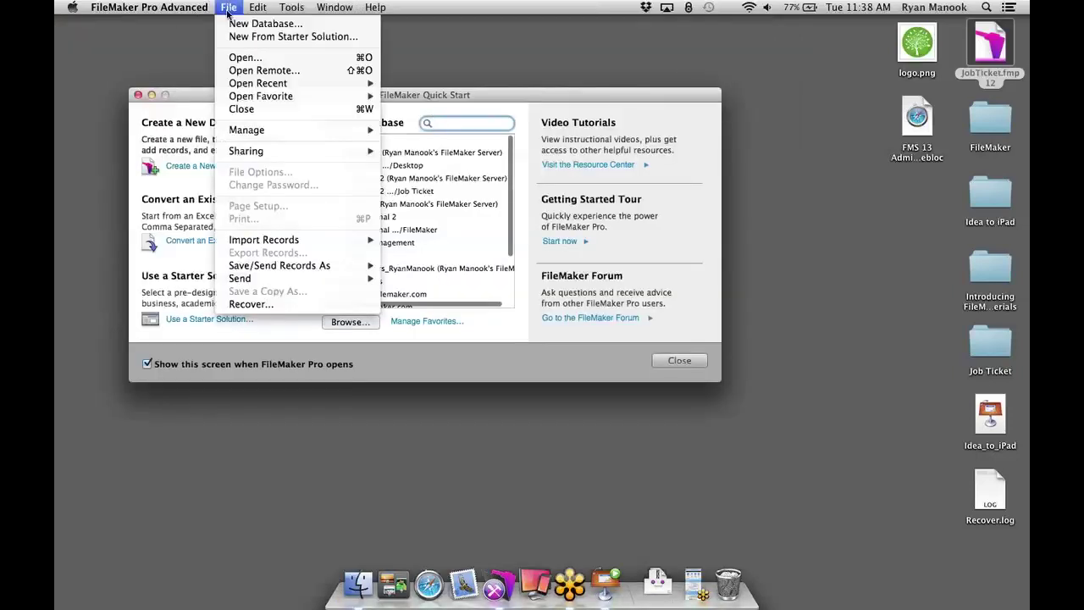
pyautogui.click(239, 72)
pyautogui.click(157, 157)
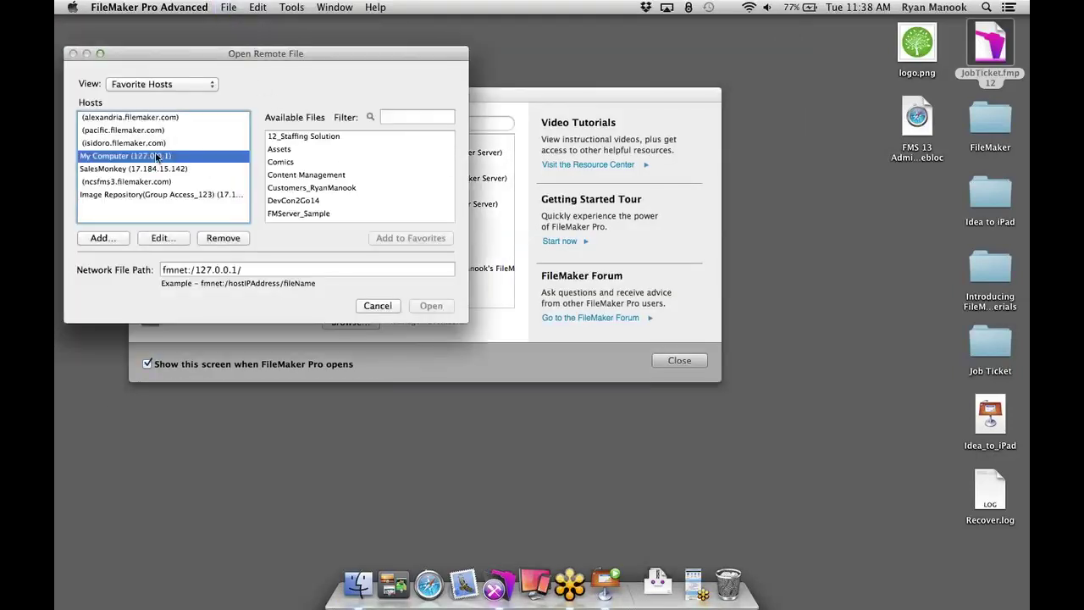
pyautogui.scroll(-5, 292, 191)
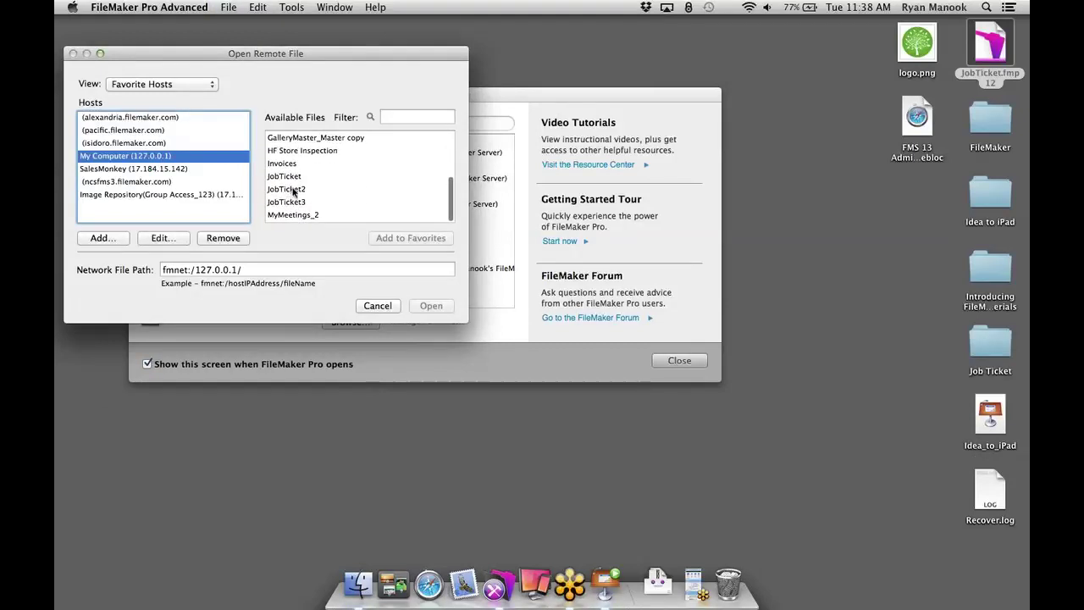
pyautogui.click(292, 190)
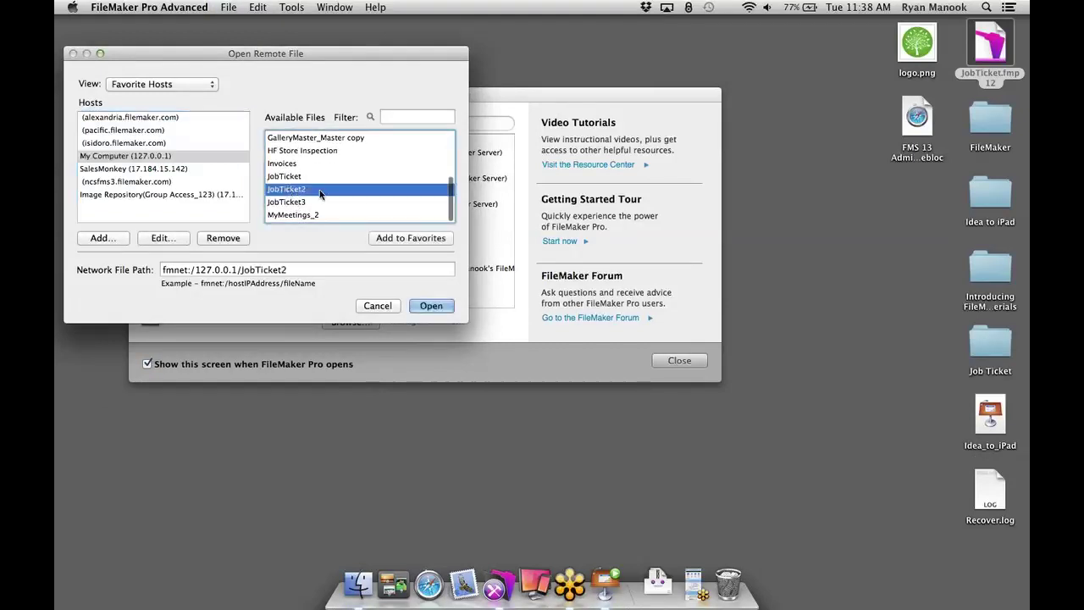
pyautogui.click(433, 308)
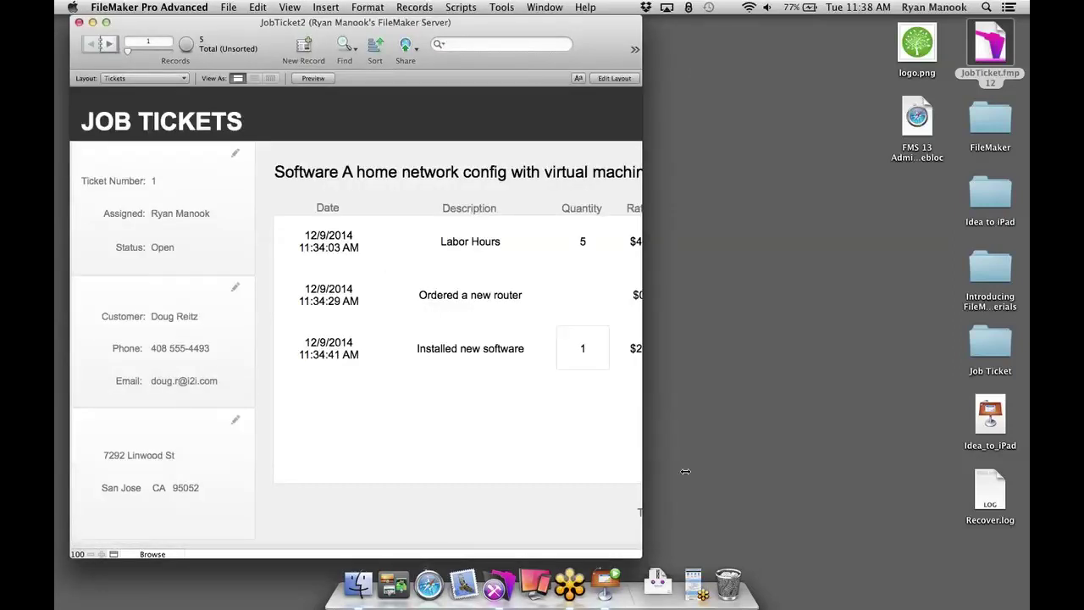
pyautogui.moveTo(641, 549); pyautogui.dragTo(771, 551)
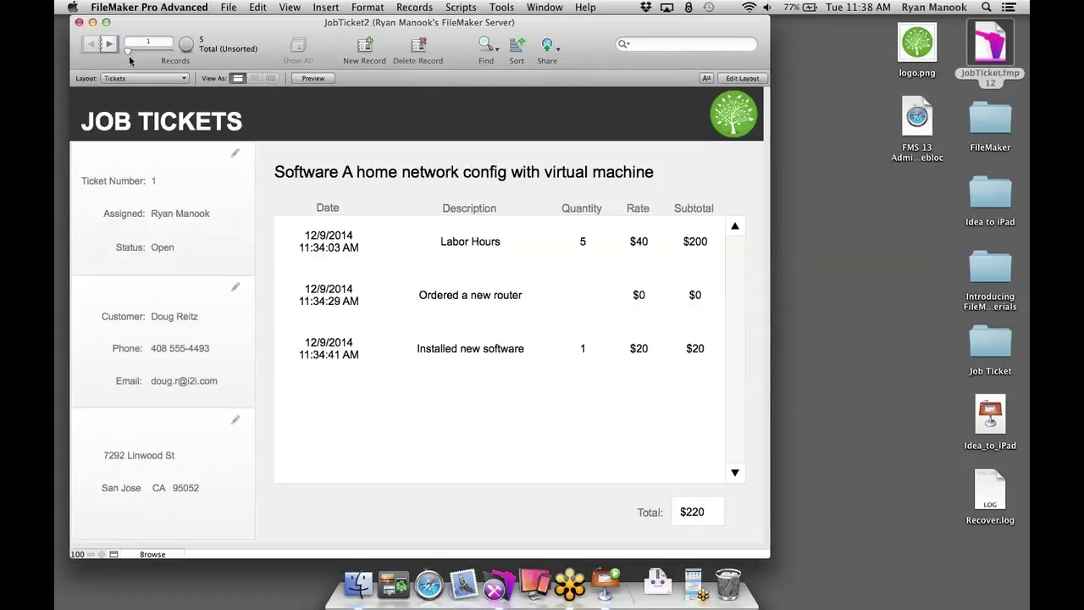
pyautogui.click(535, 583)
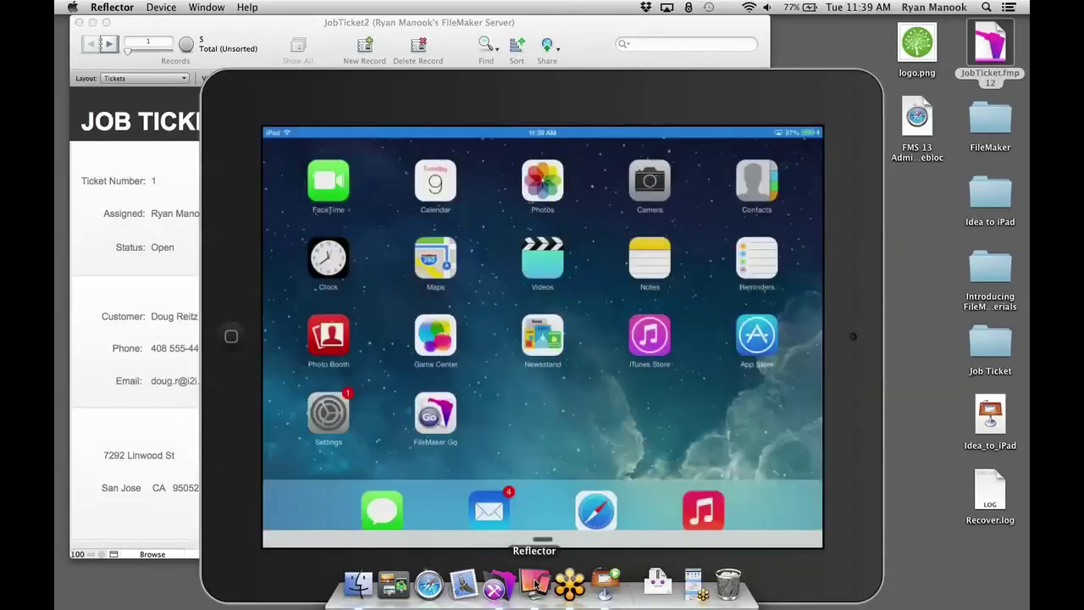
# Move the Reflector iPad mirror aside while JobTicket2 opens in FileMaker Go on the iPad.
pyautogui.moveTo(458, 98); pyautogui.dragTo(539, 68)
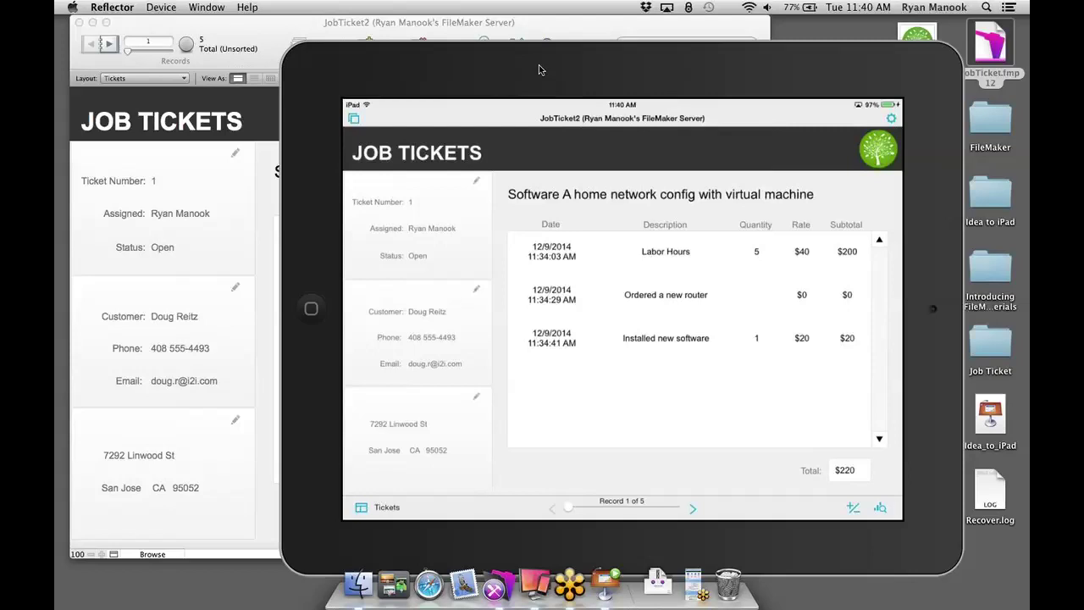
pyautogui.moveTo(540, 70); pyautogui.dragTo(638, 44)
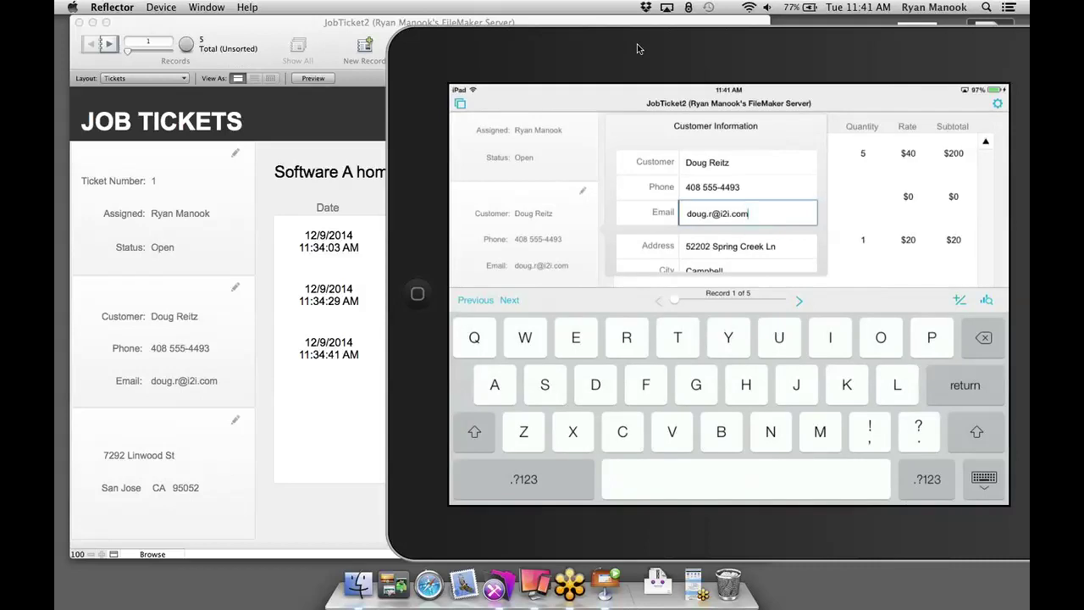
# On the mirrored iPad, erase ticket 1's old e-mail domain and type 'email.co' instead.
pyautogui.press('BackSpace')
pyautogui.press('BackSpace')
pyautogui.press('BackSpace')
pyautogui.press('BackSpace')
pyautogui.press('BackSpace')
pyautogui.press('BackSpace')
pyautogui.press('BackSpace')
pyautogui.write('e')
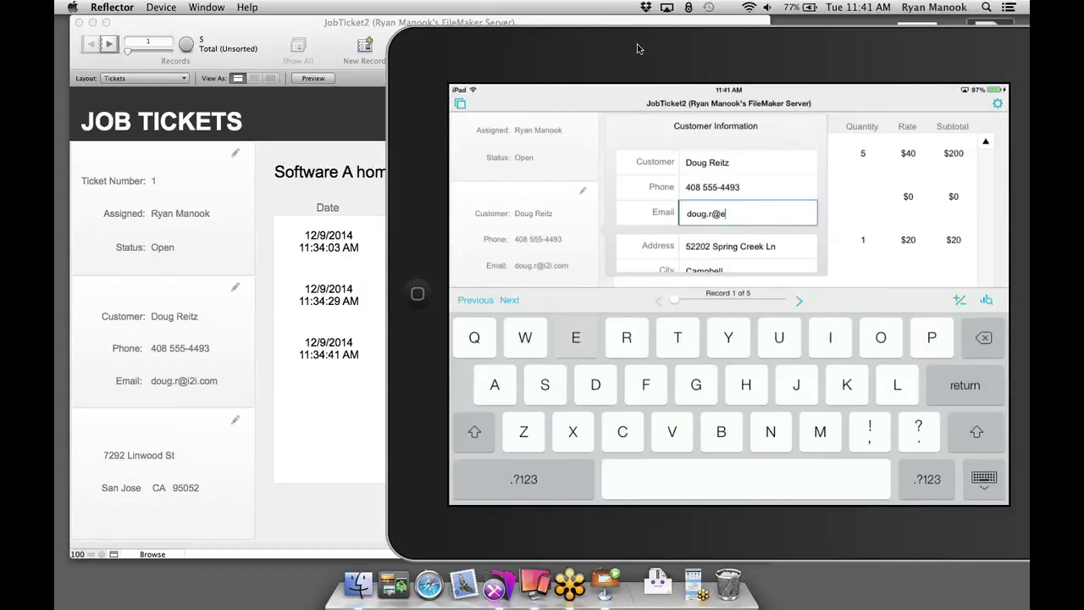
pyautogui.write('mail.com')
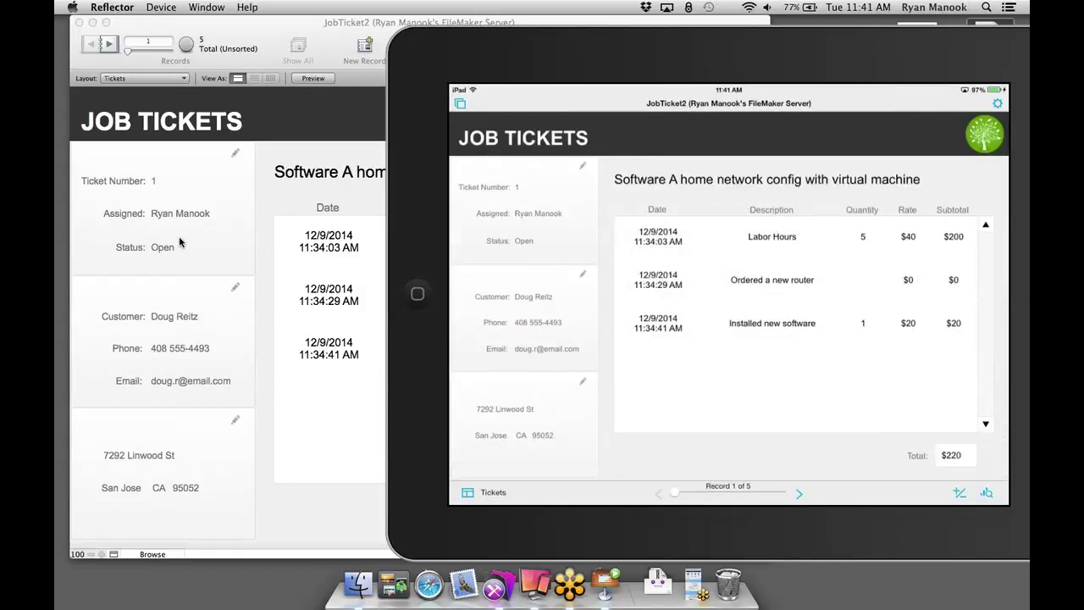
# Switch between the desktop ticket and the iPad mirror to compare the e-mail, ending on FileMaker.
pyautogui.click(178, 322)
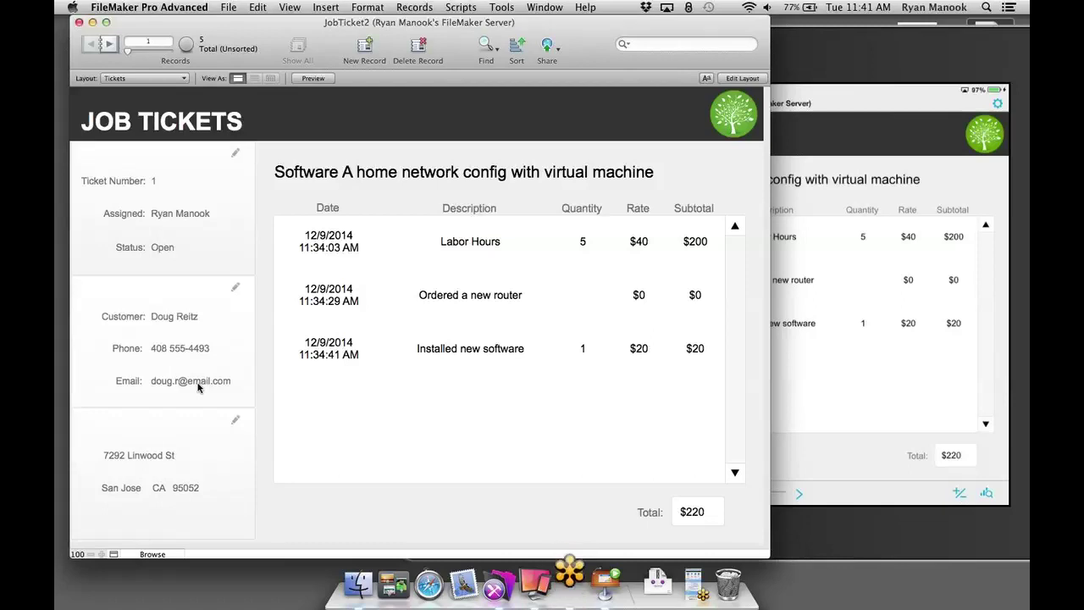
pyautogui.click(846, 75)
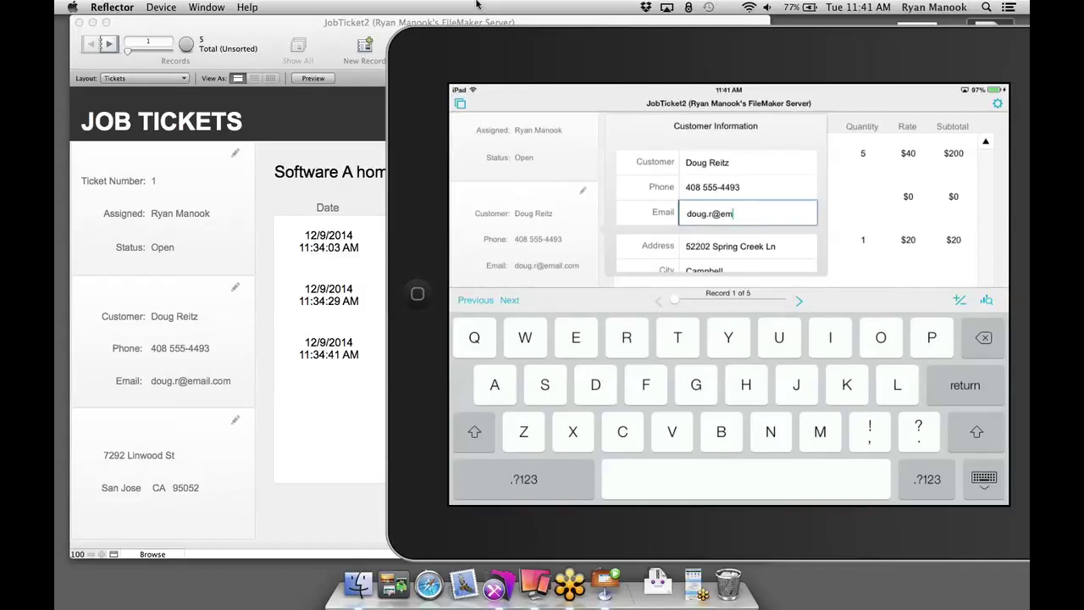
pyautogui.click(255, 23)
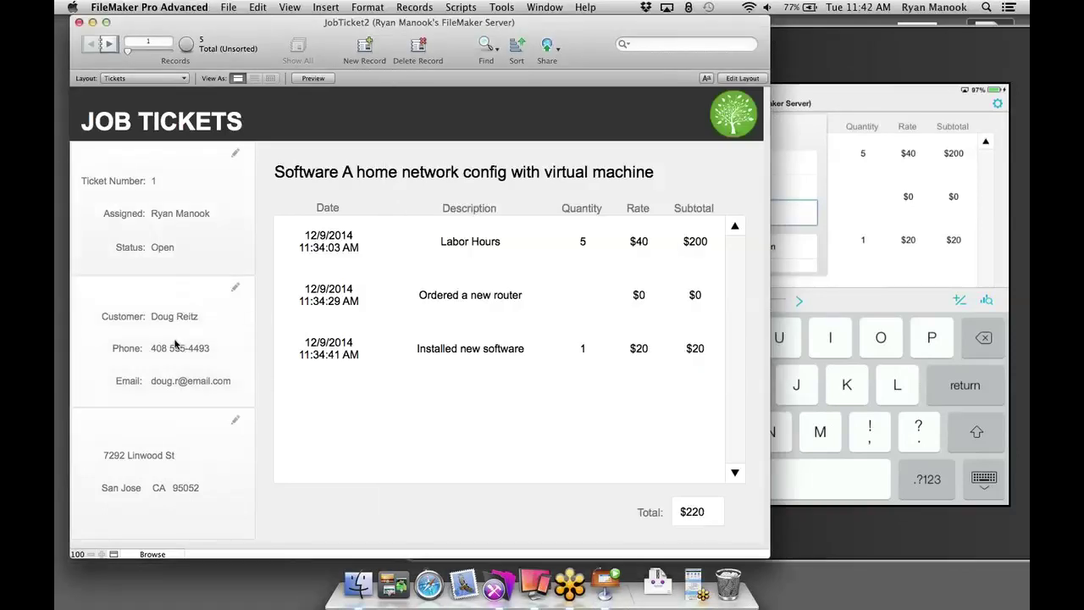
# Try editing ticket 1's customer phone number on the desktop and dismiss the record-in-use warning.
pyautogui.click(177, 342)
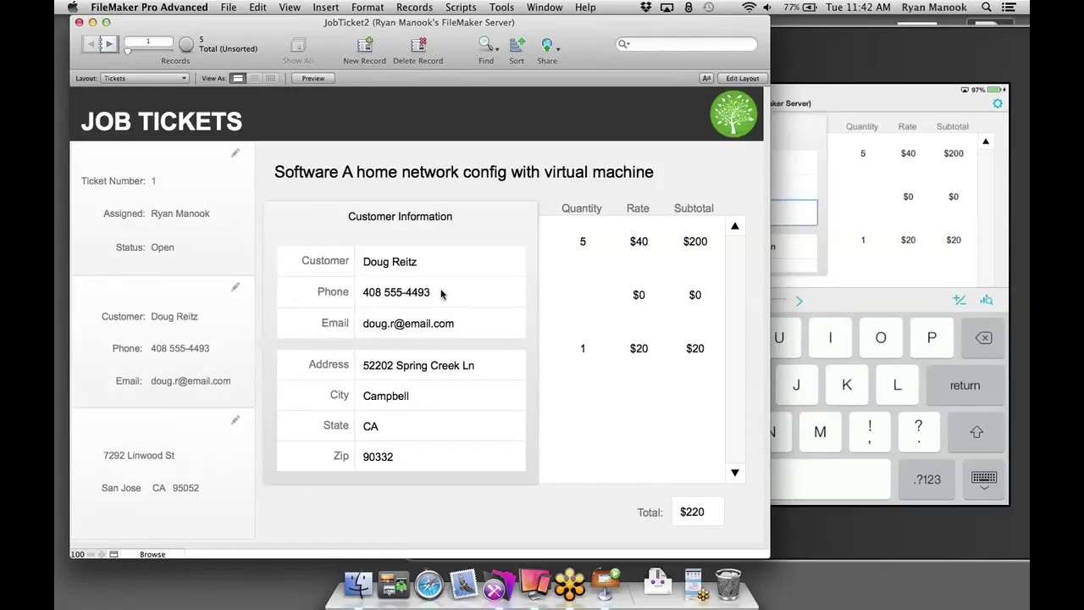
pyautogui.moveTo(821, 47); pyautogui.dragTo(936, 46)
pyautogui.click(444, 24)
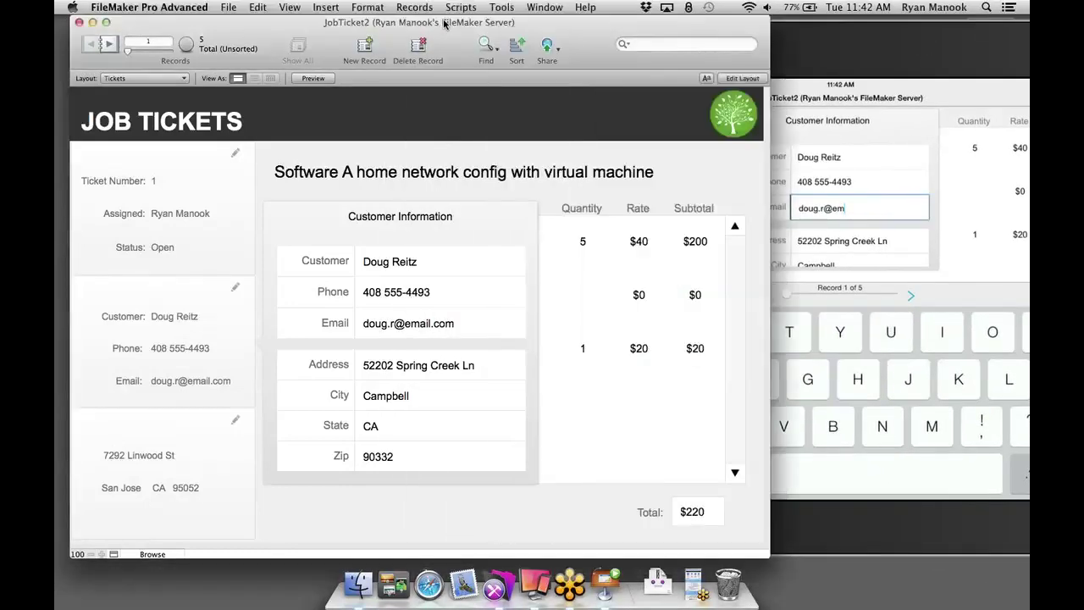
pyautogui.click(438, 293)
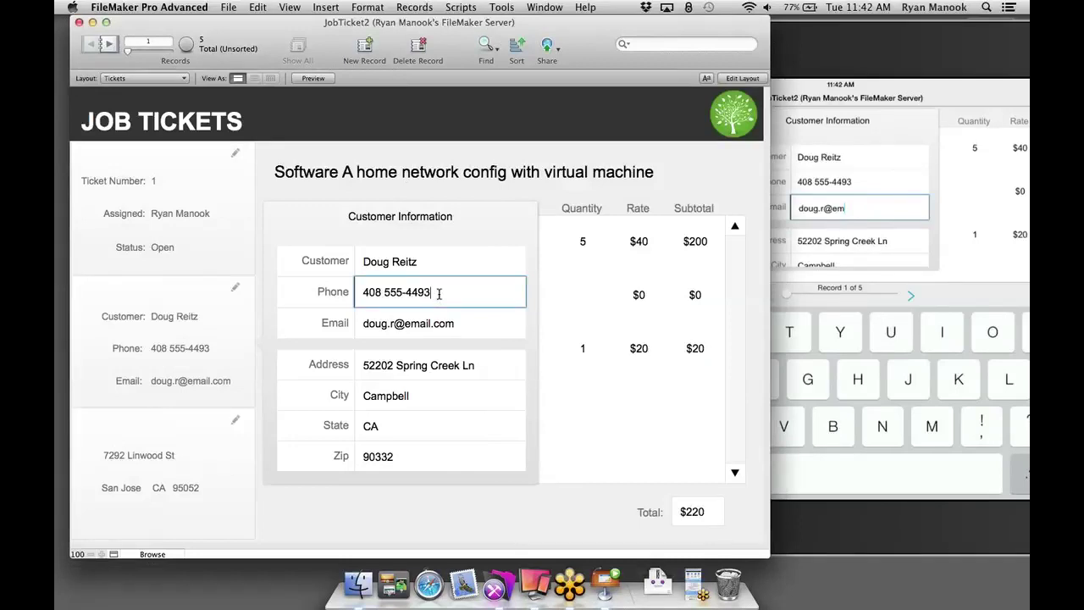
pyautogui.press('BackSpace')
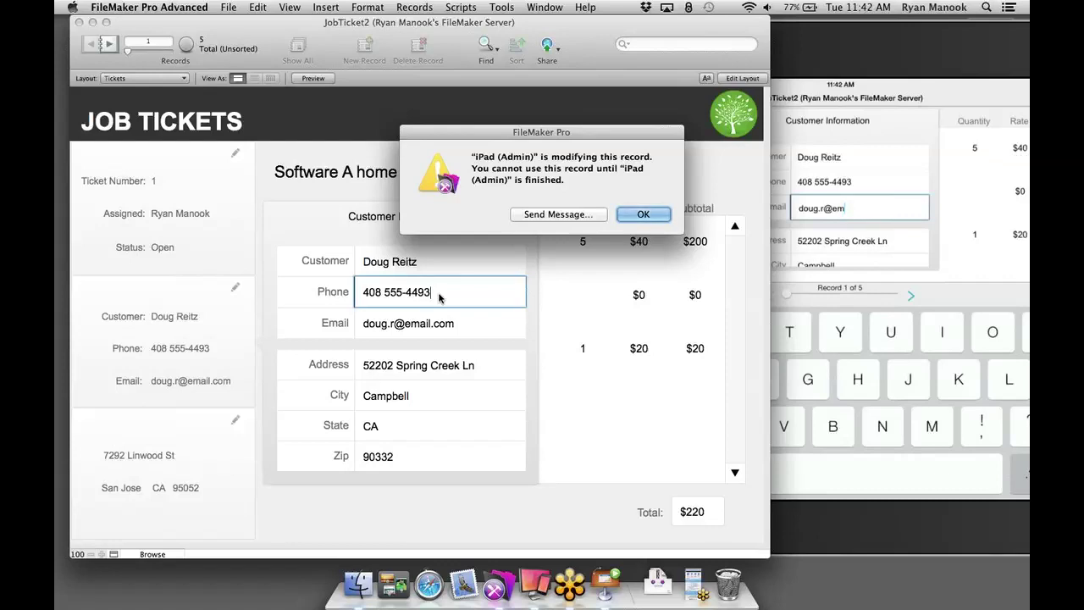
pyautogui.click(641, 215)
# Leave the phone field unchanged and return to the Idea to iPad slideshow in Keynote.
pyautogui.click(534, 260)
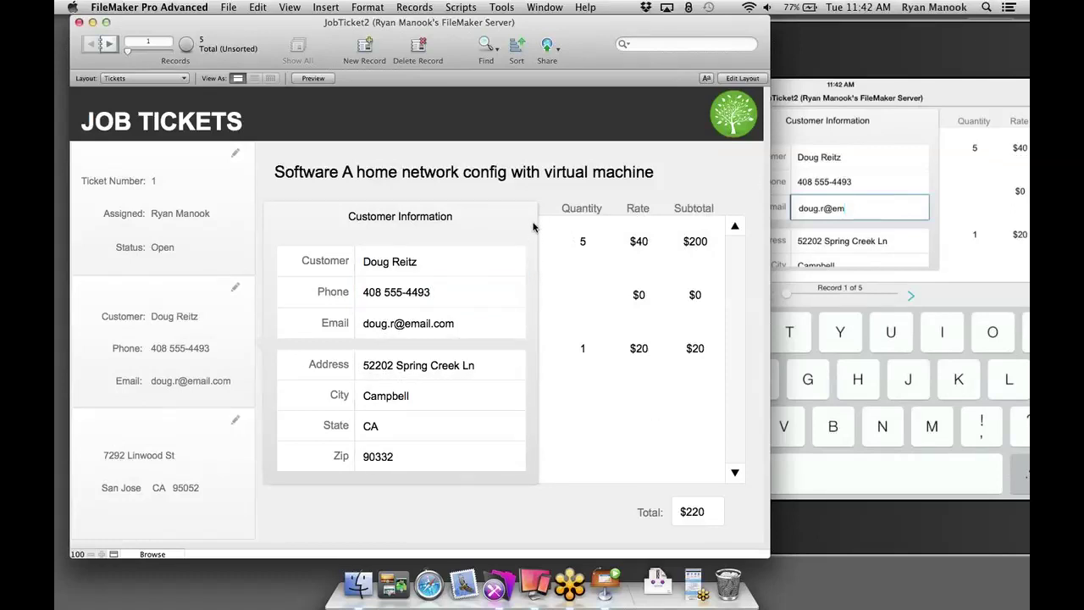
pyautogui.click(877, 86)
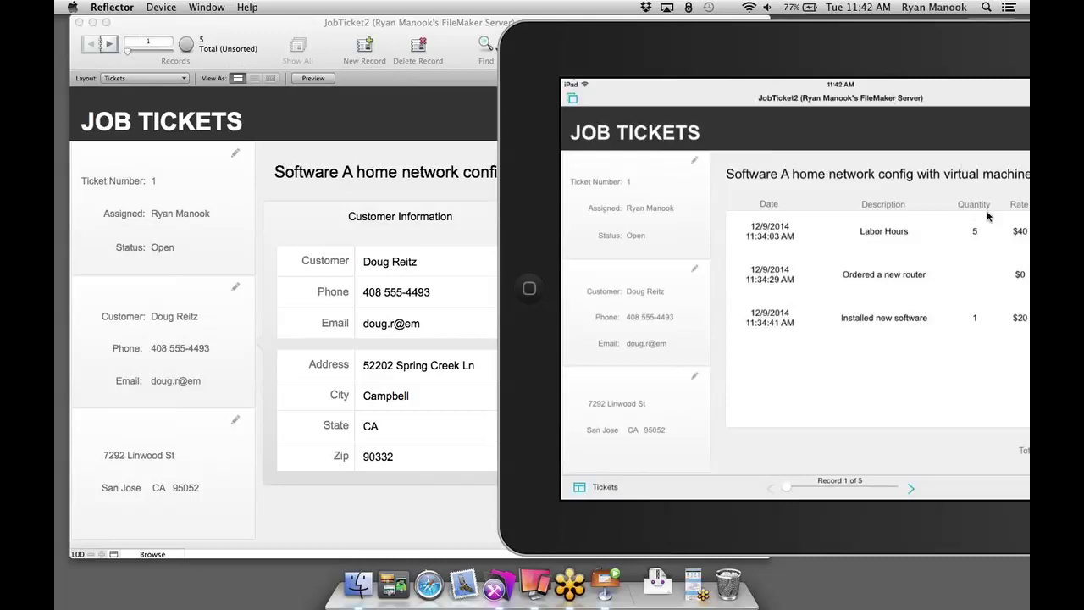
pyautogui.click(609, 582)
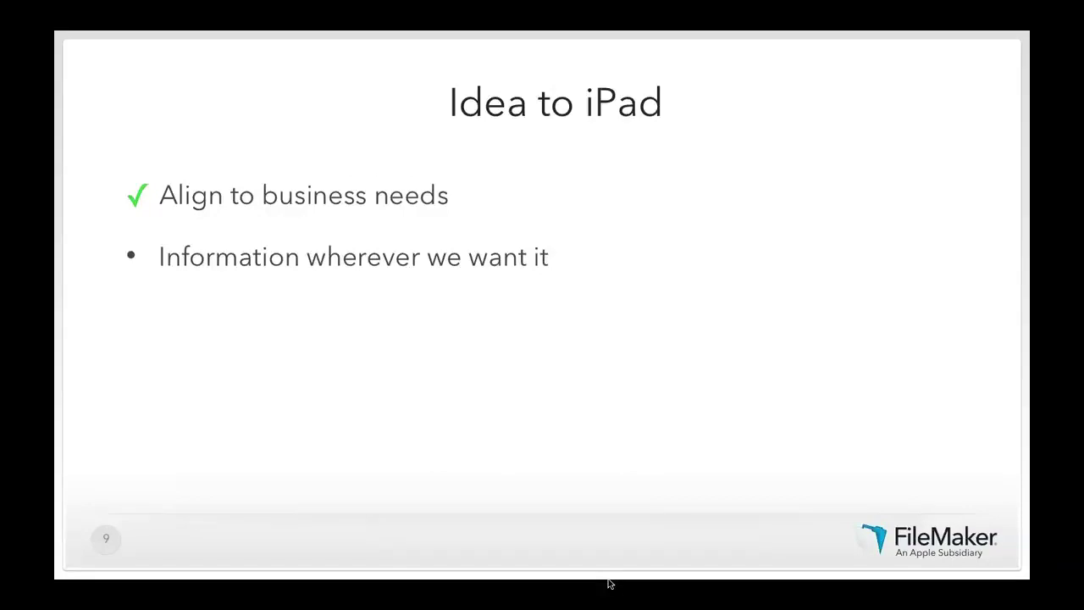
# Advance Keynote to check off 'Information wherever we want it', end the slideshow, and open Reflector's menu.
pyautogui.press('Right')
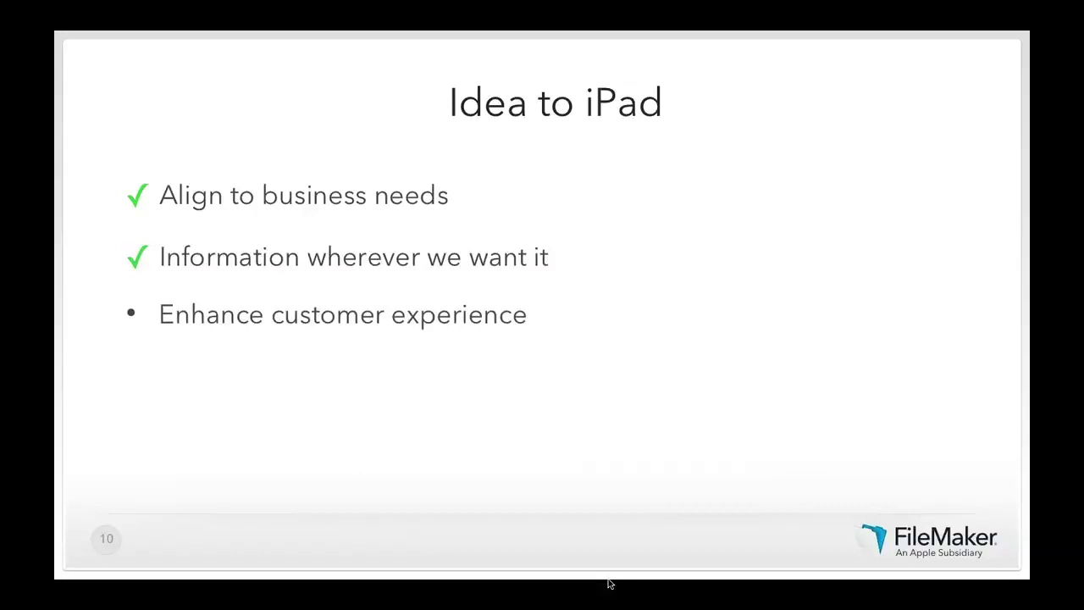
pyautogui.press('Escape')
pyautogui.click(534, 583)
pyautogui.rightClick(533, 583)
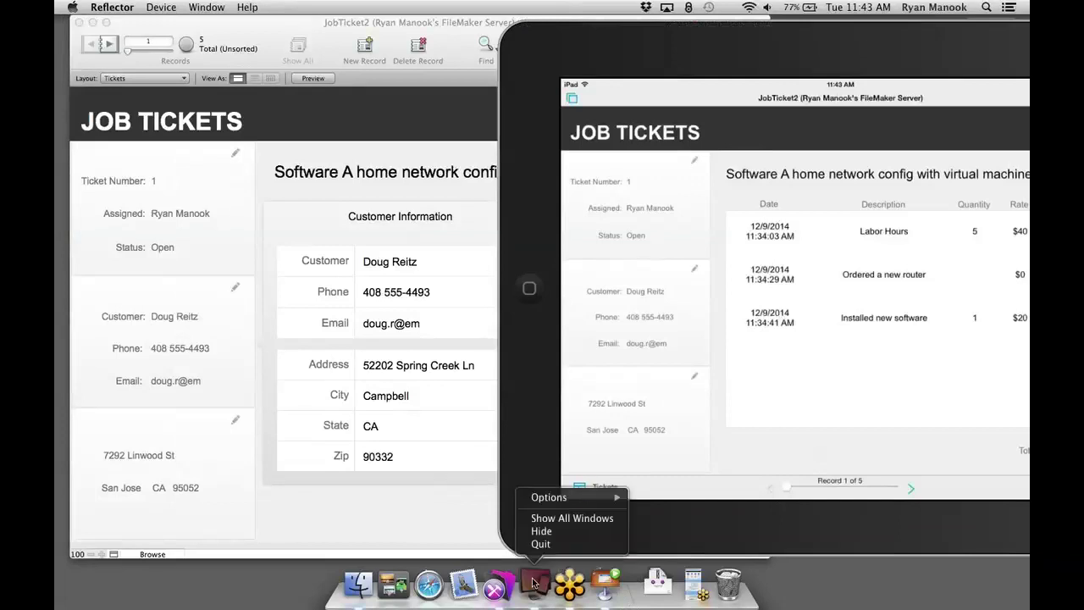
# Quit Reflector, close JobTicket2, and open JobTicket3 hosted on My Computer via Open Remote.
pyautogui.click(535, 547)
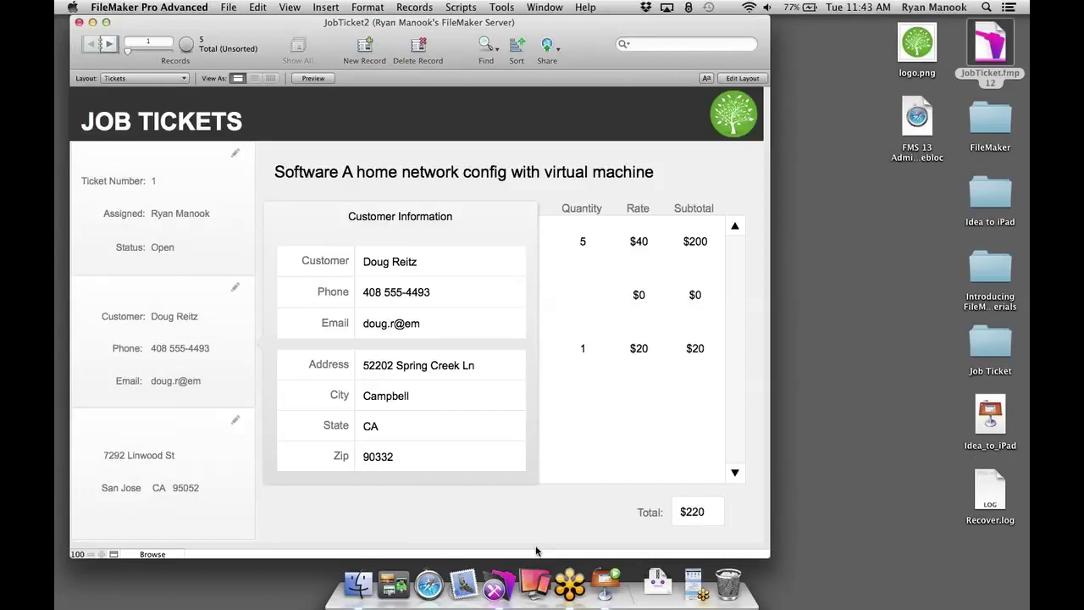
pyautogui.click(79, 24)
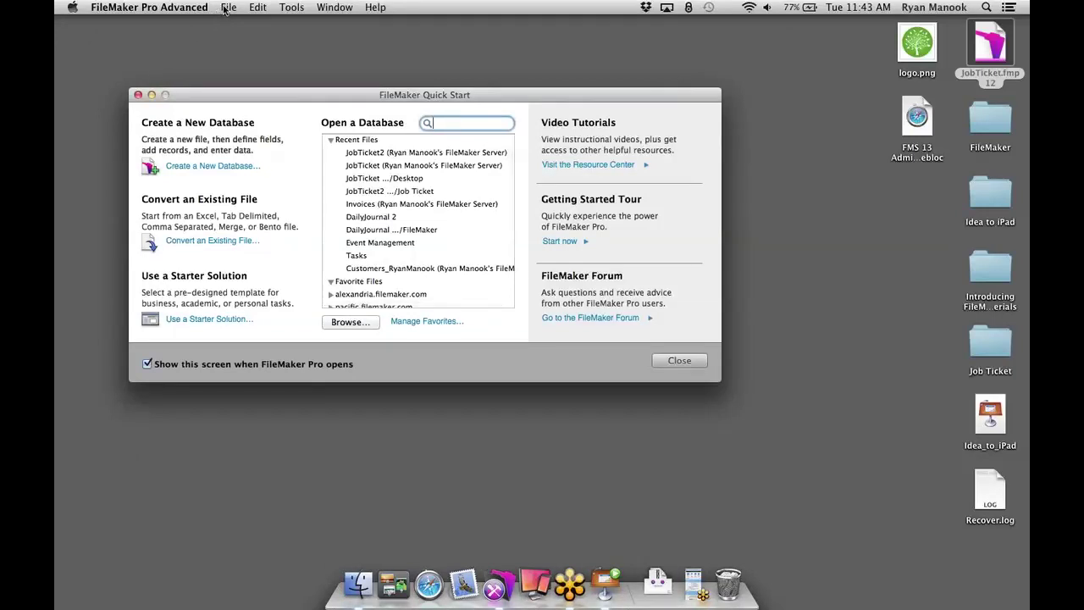
pyautogui.click(226, 10)
pyautogui.click(241, 71)
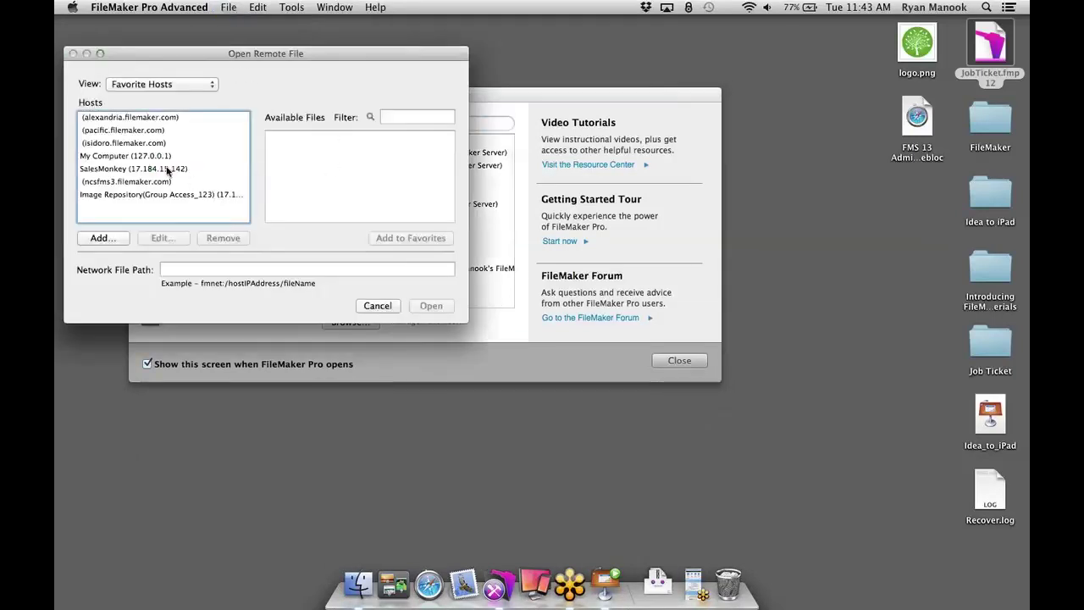
pyautogui.click(140, 158)
pyautogui.scroll(-5, 303, 186)
pyautogui.click(303, 201)
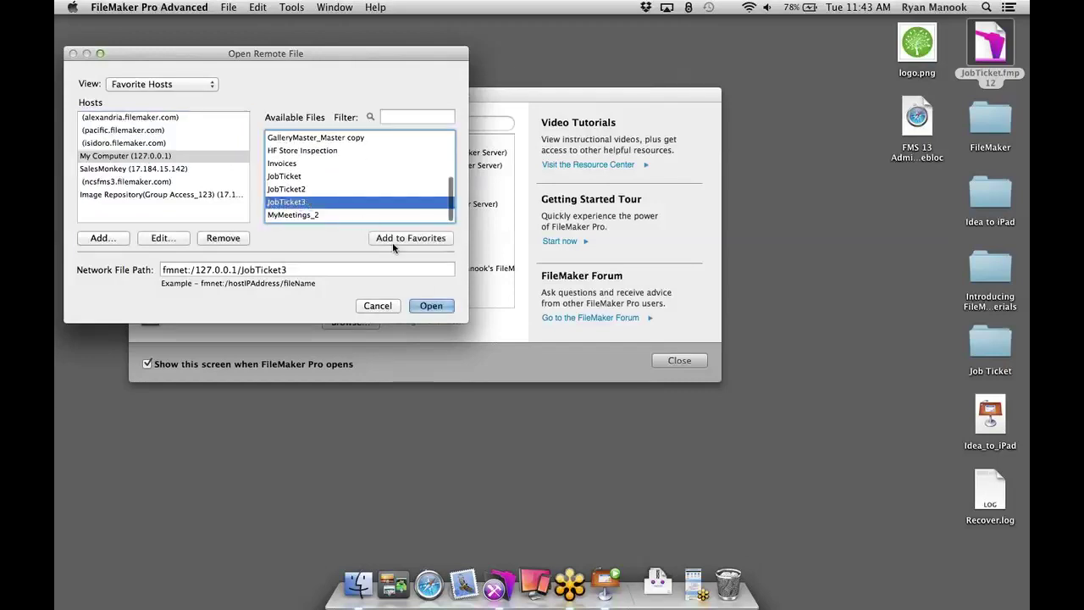
pyautogui.click(431, 305)
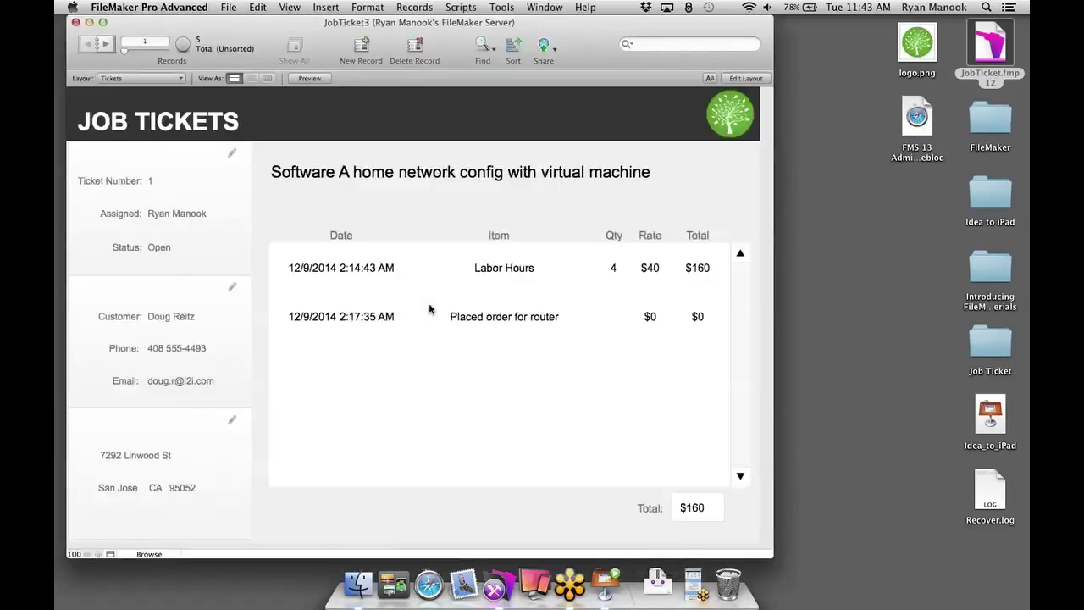
pyautogui.click(178, 78)
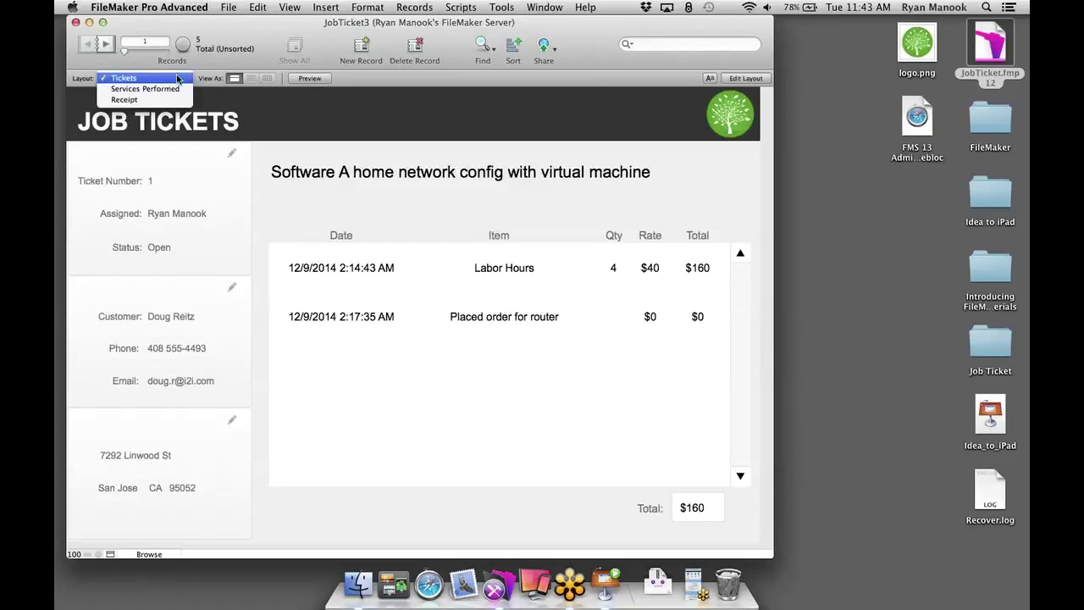
# Open the Receipt layout in Layout mode and nudge Customer_State onto the City/Zip line.
pyautogui.click(163, 100)
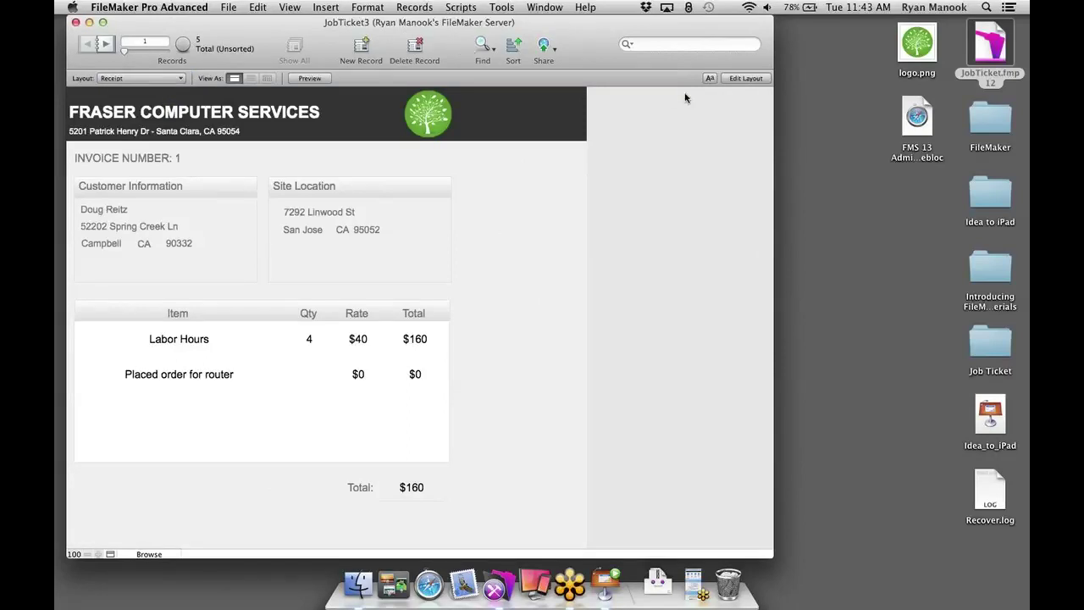
pyautogui.click(740, 78)
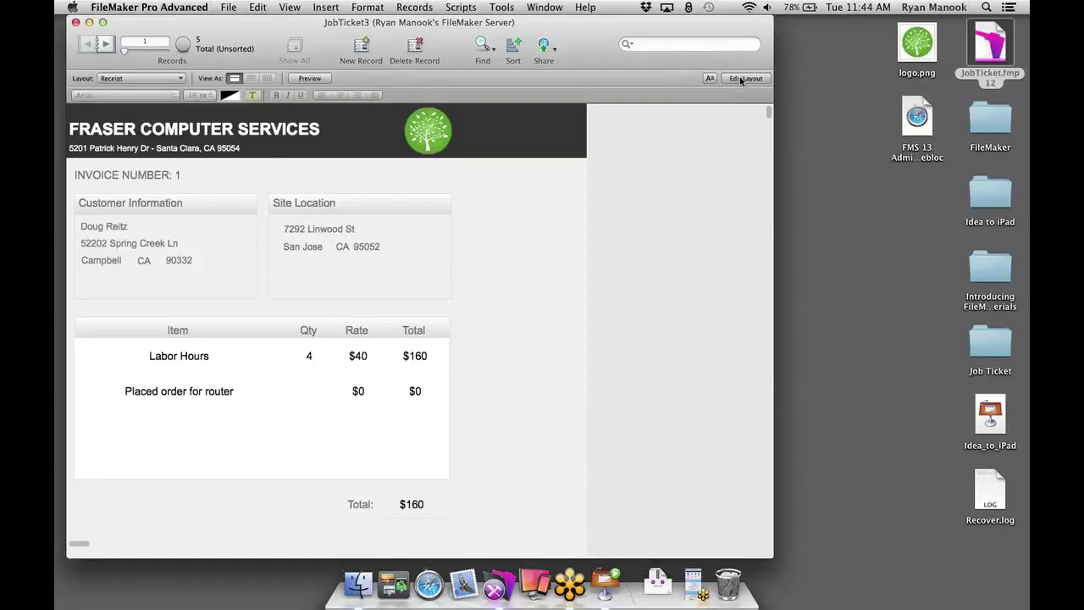
pyautogui.click(385, 417)
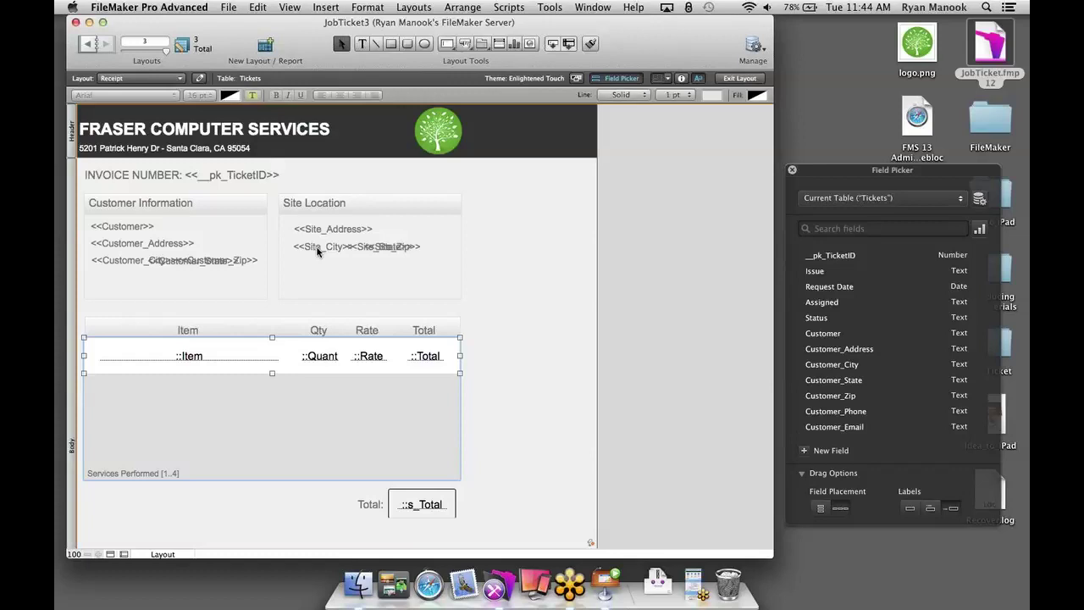
pyautogui.click(203, 261)
pyautogui.moveTo(203, 261)
pyautogui.mouseDown()
pyautogui.moveTo(202, 277)
pyautogui.moveTo(203, 262)
pyautogui.mouseUp()
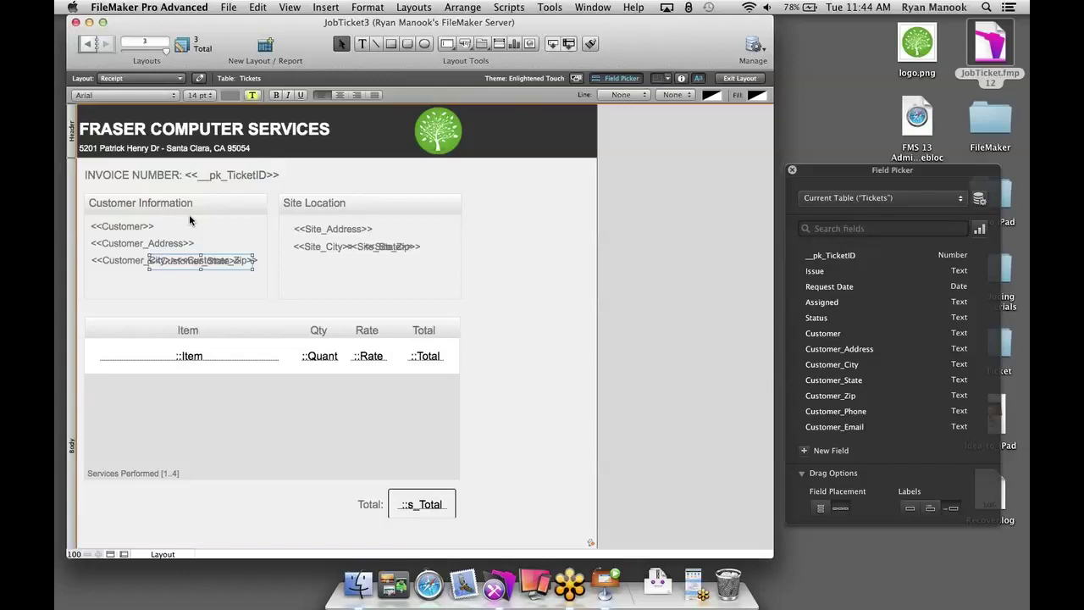
pyautogui.click(291, 7)
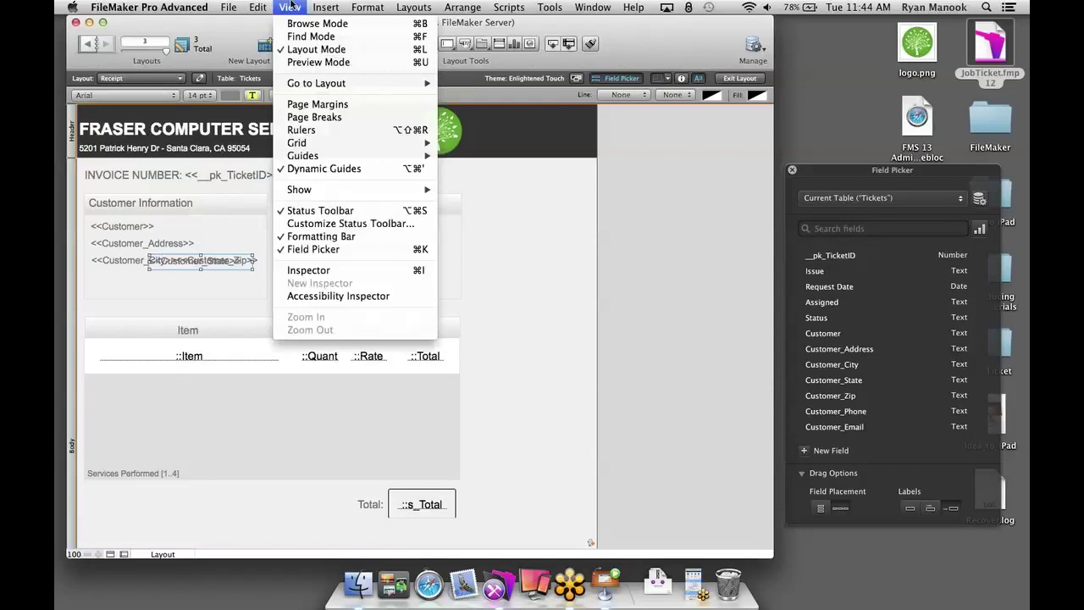
pyautogui.click(296, 104)
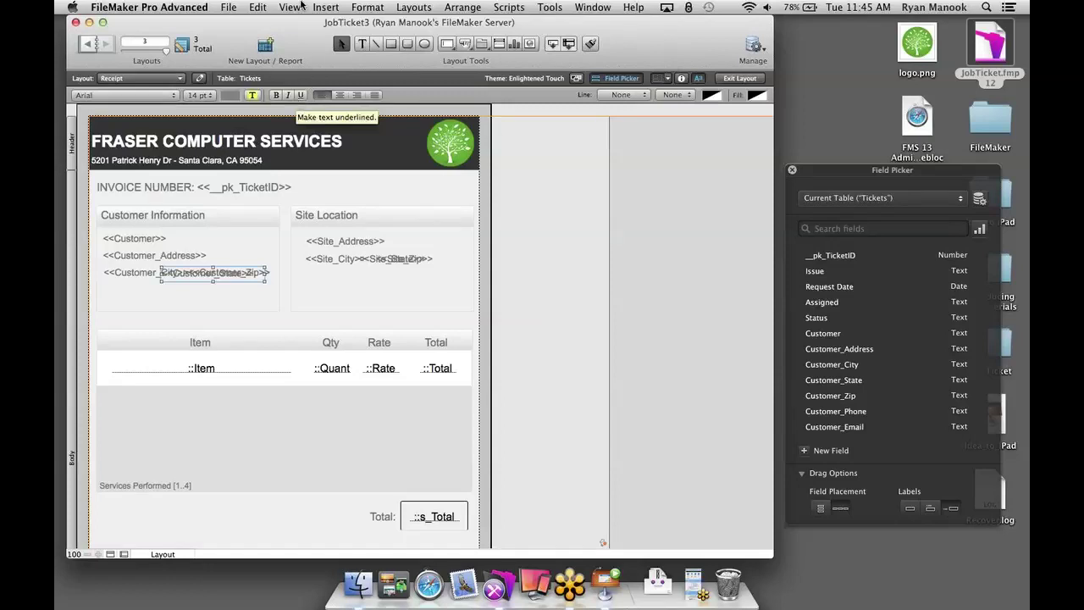
pyautogui.click(289, 6)
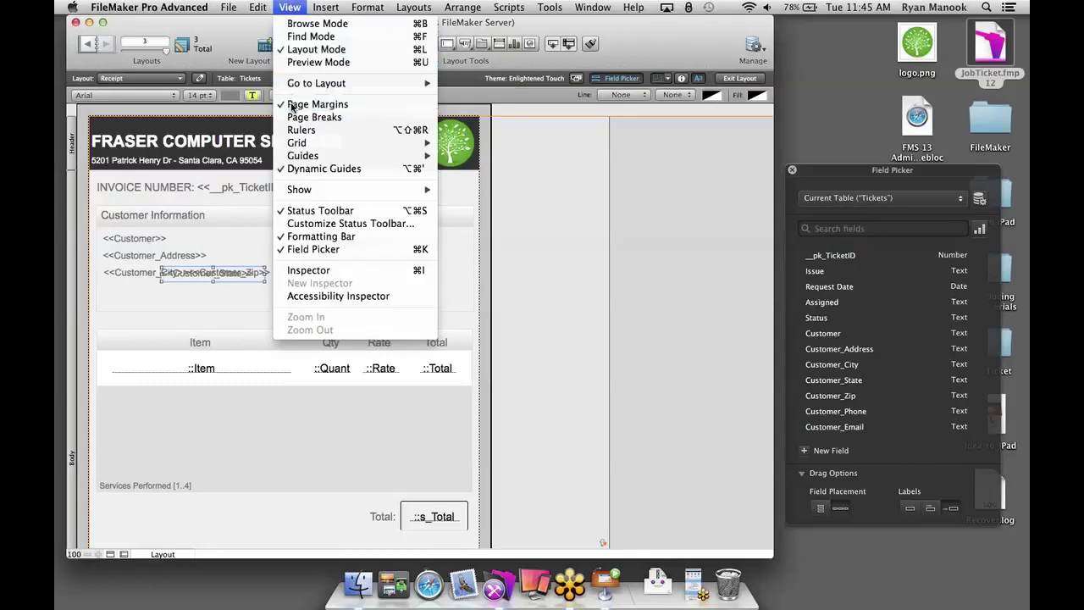
pyautogui.click(292, 104)
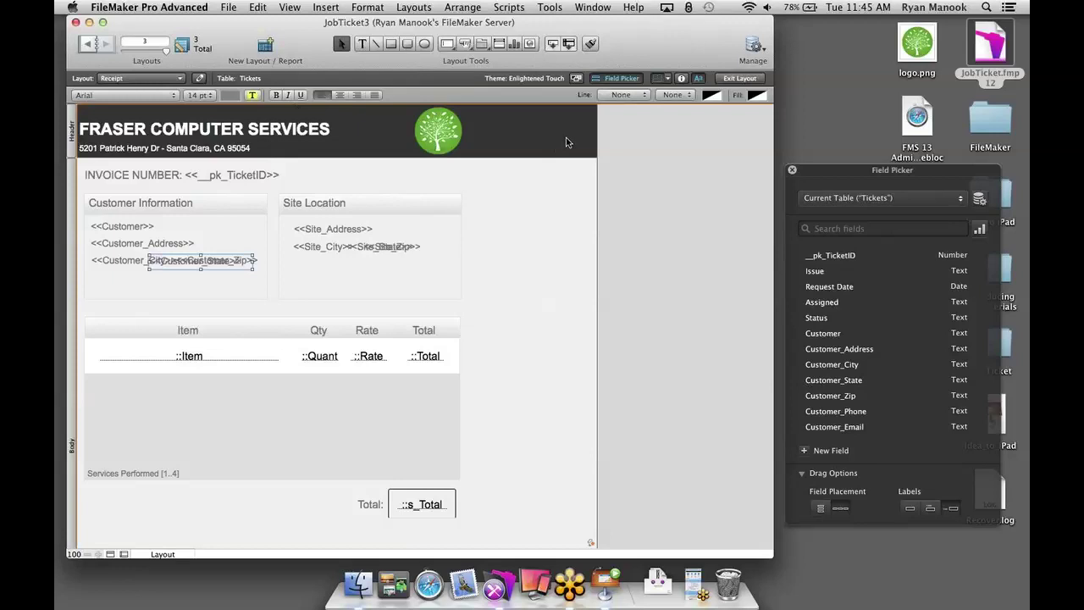
# Exit Layout mode on the Receipt and switch back to the Tickets layout.
pyautogui.click(739, 78)
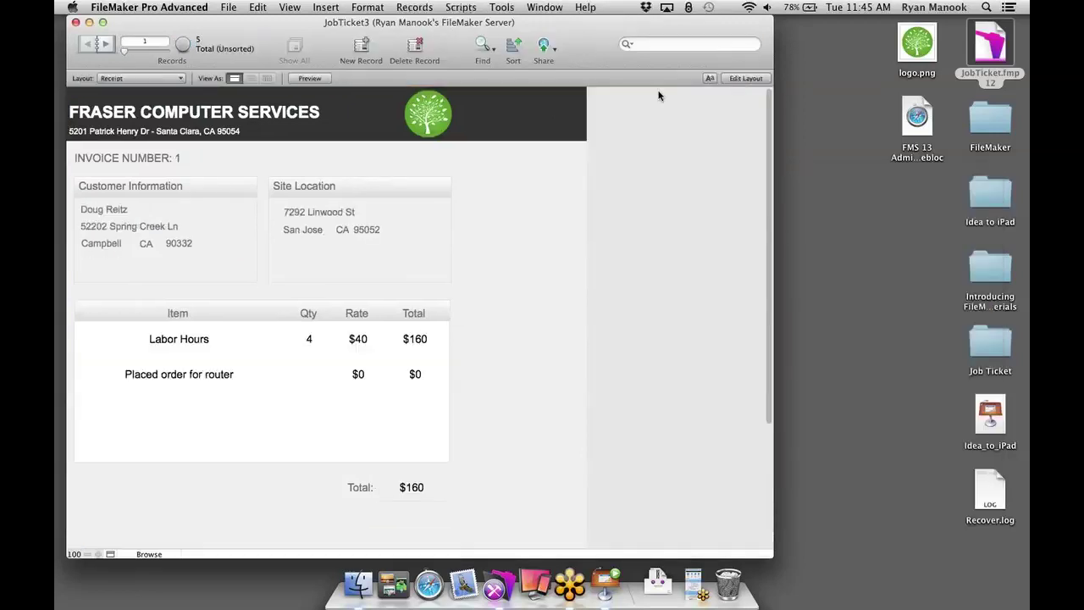
pyautogui.click(455, 8)
pyautogui.click(389, 42)
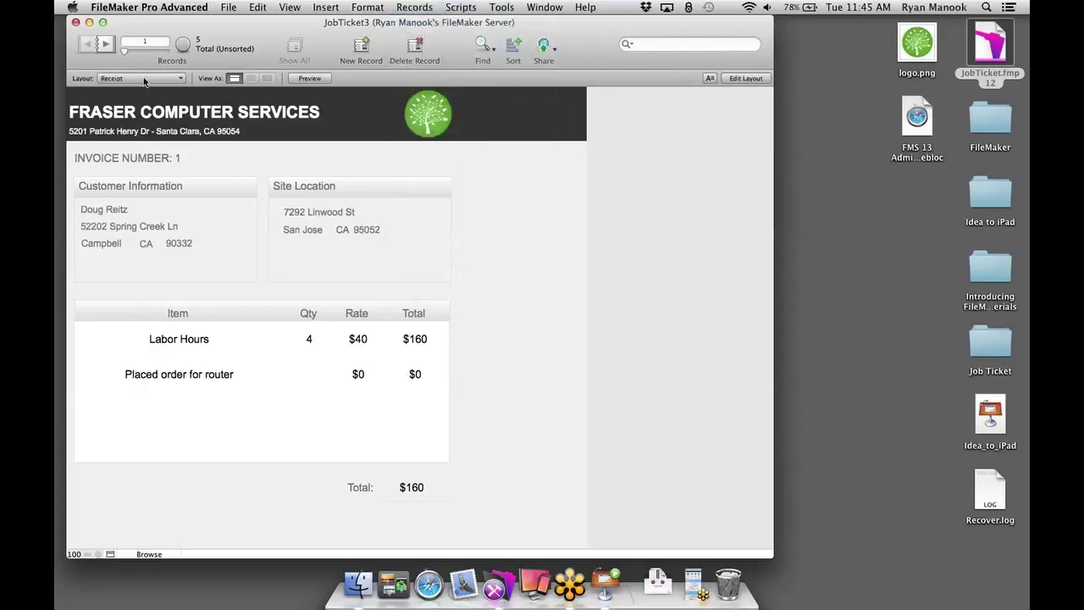
pyautogui.click(144, 78)
pyautogui.click(145, 63)
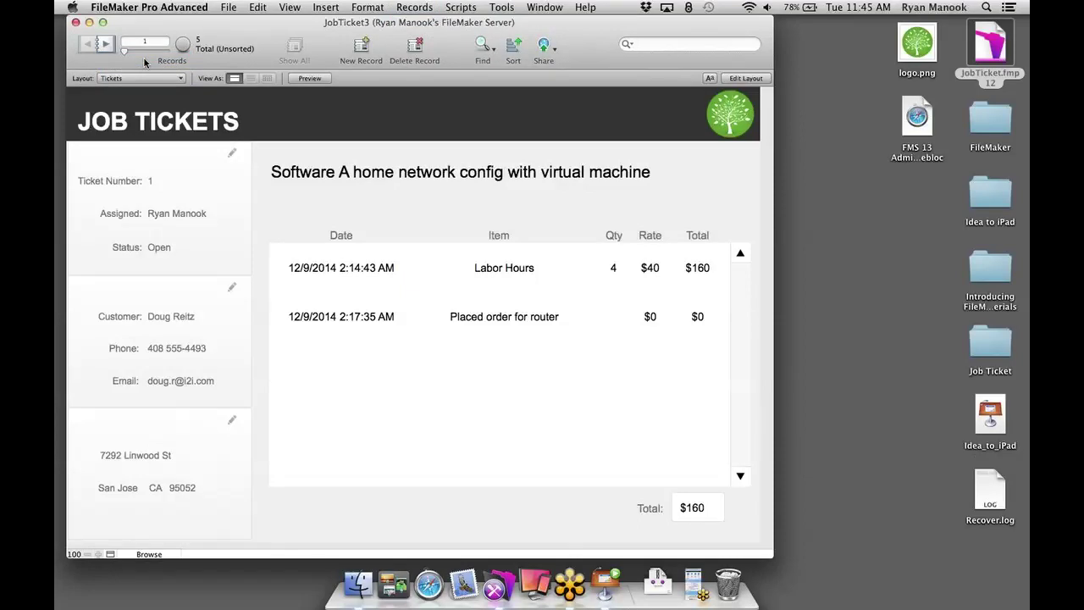
pyautogui.click(451, 7)
# Create a new script from Manage Scripts, opening an empty Edit Script window named New Script.
pyautogui.click(455, 26)
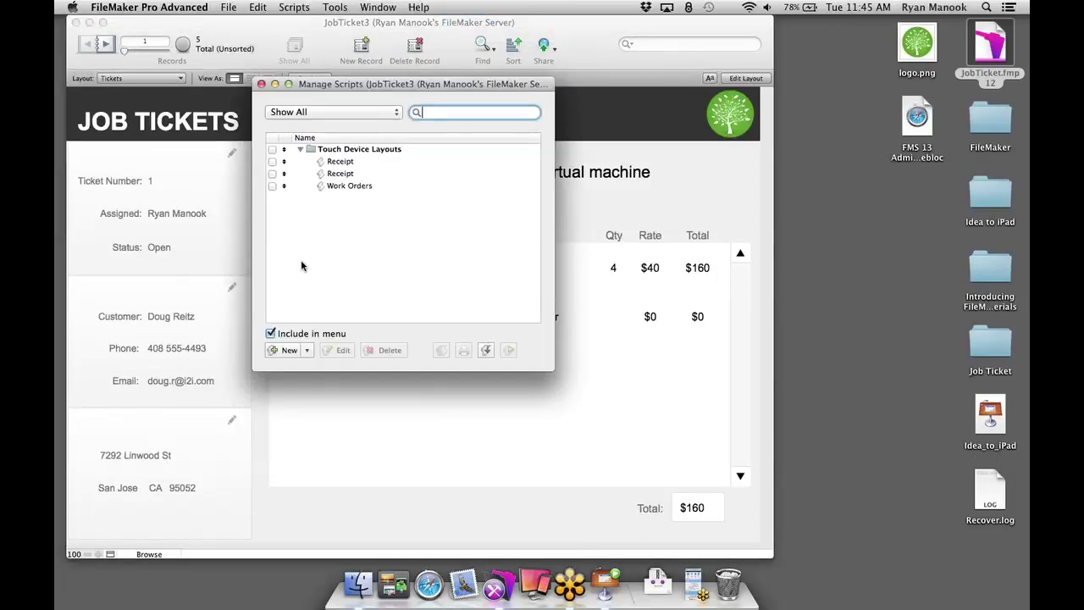
pyautogui.click(285, 350)
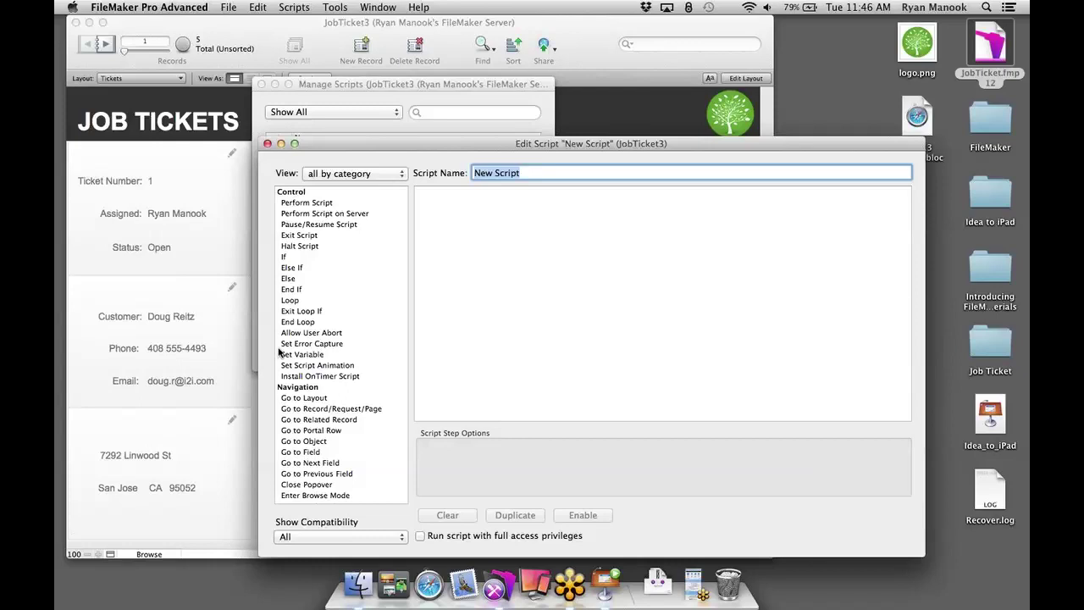
# Name the script 'Email Receipt' and add a Set Variable step.
pyautogui.write('Email')
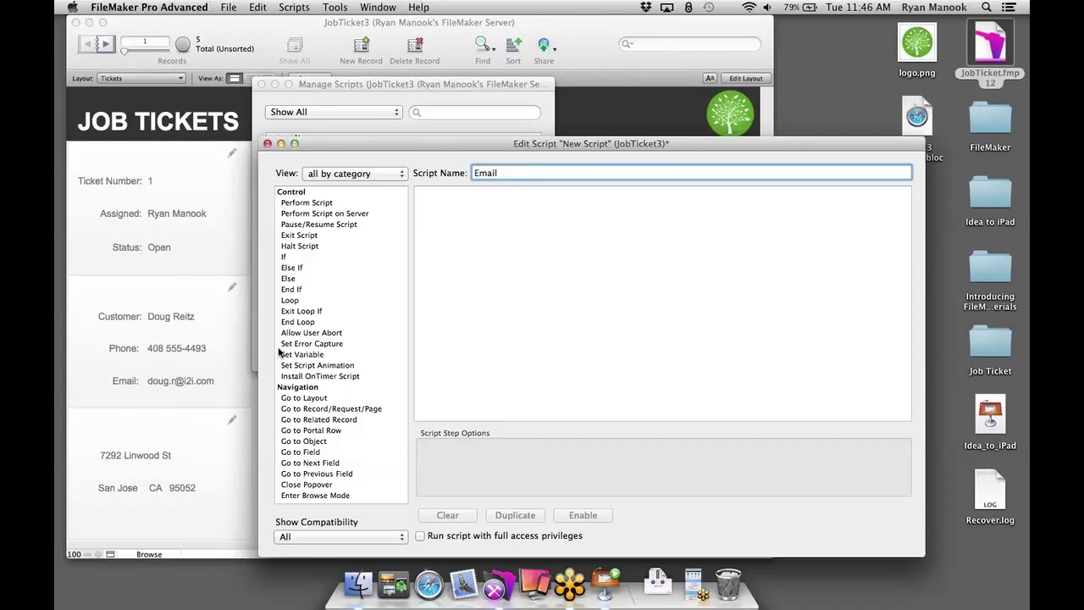
pyautogui.write(' Receipt')
pyautogui.doubleClick(302, 356)
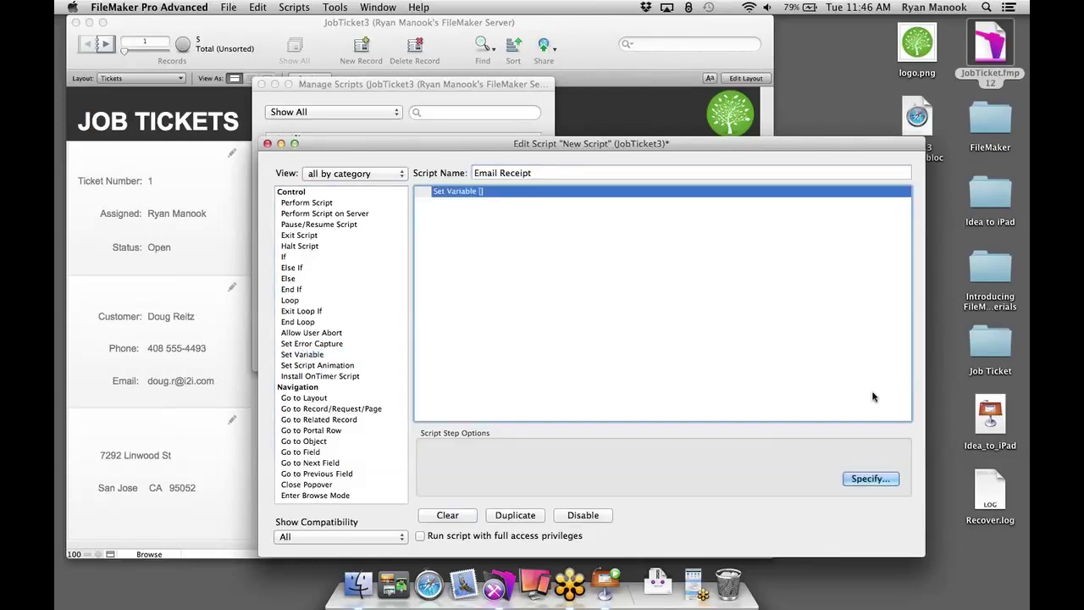
# Configure the Set Variable step to store Tickets::__pk_TicketID in $ReceiptNumber.
pyautogui.click(871, 478)
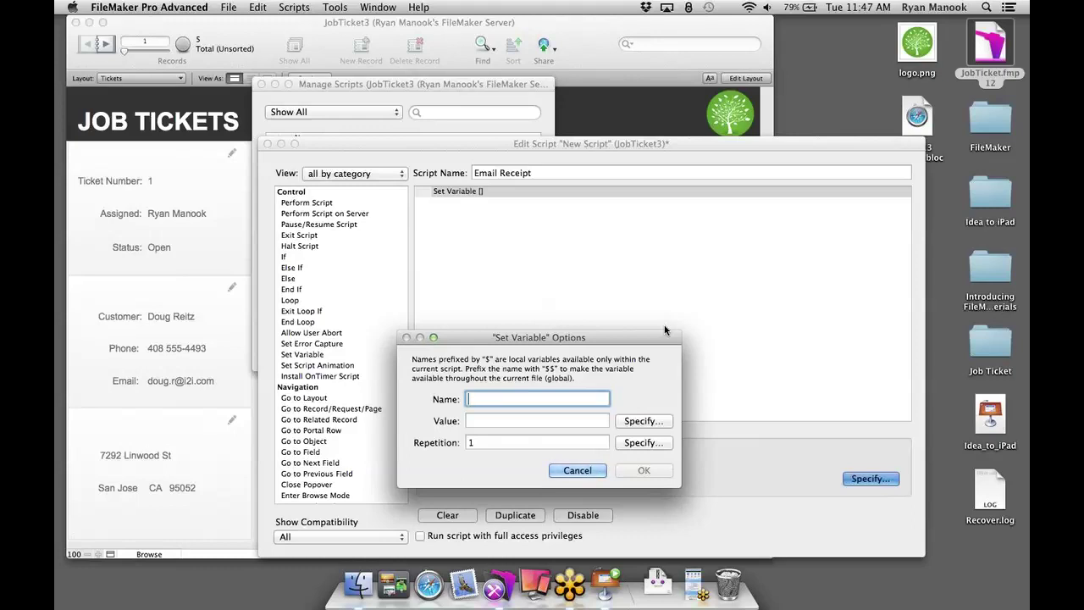
pyautogui.write('$')
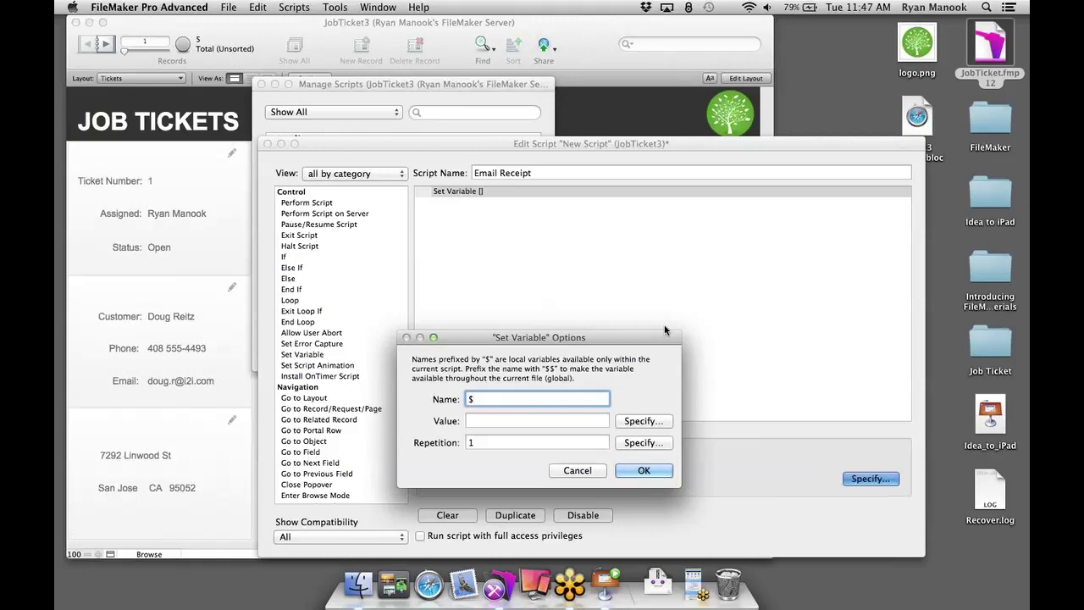
pyautogui.write('ReceiptNumber')
pyautogui.click(645, 420)
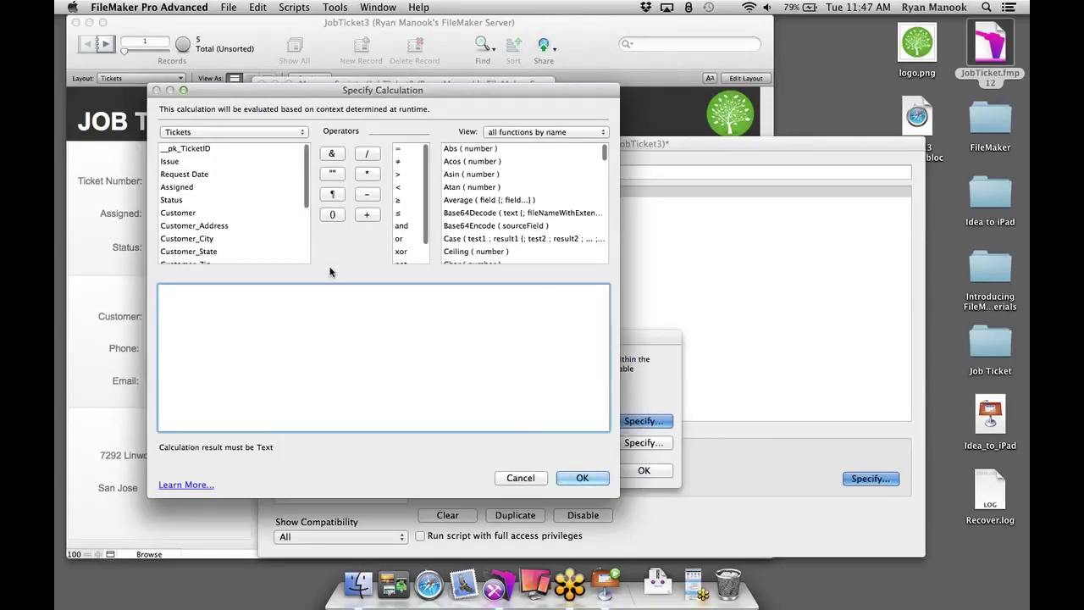
pyautogui.doubleClick(206, 150)
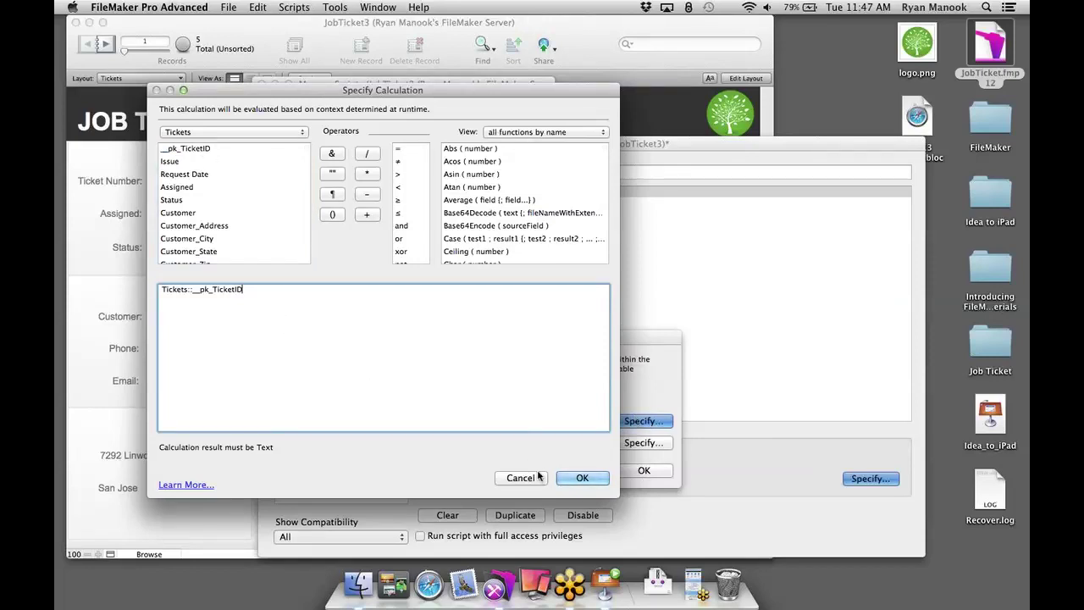
pyautogui.click(584, 479)
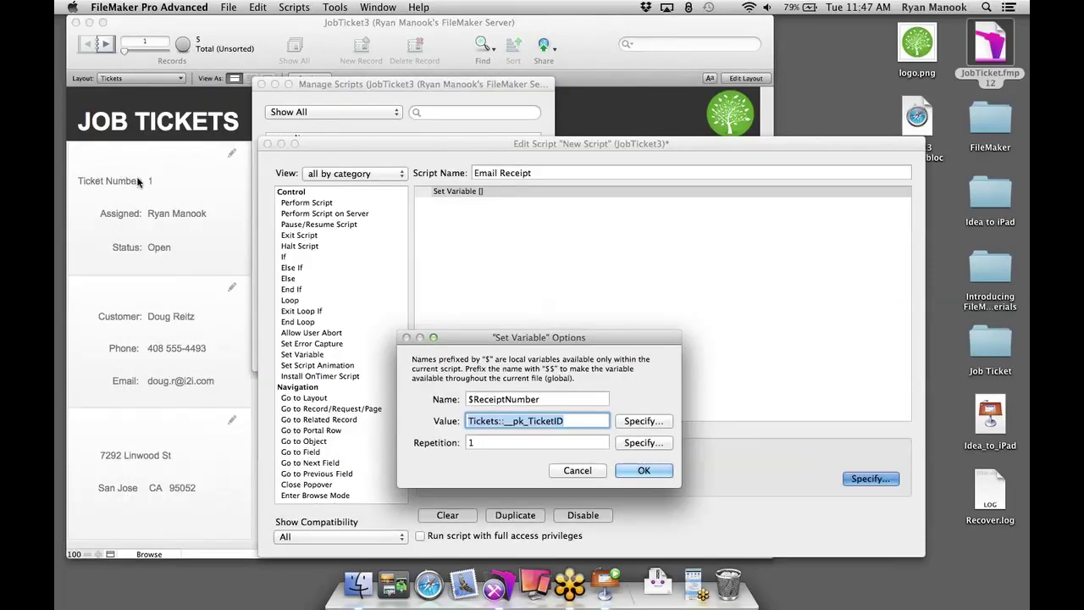
pyautogui.click(644, 471)
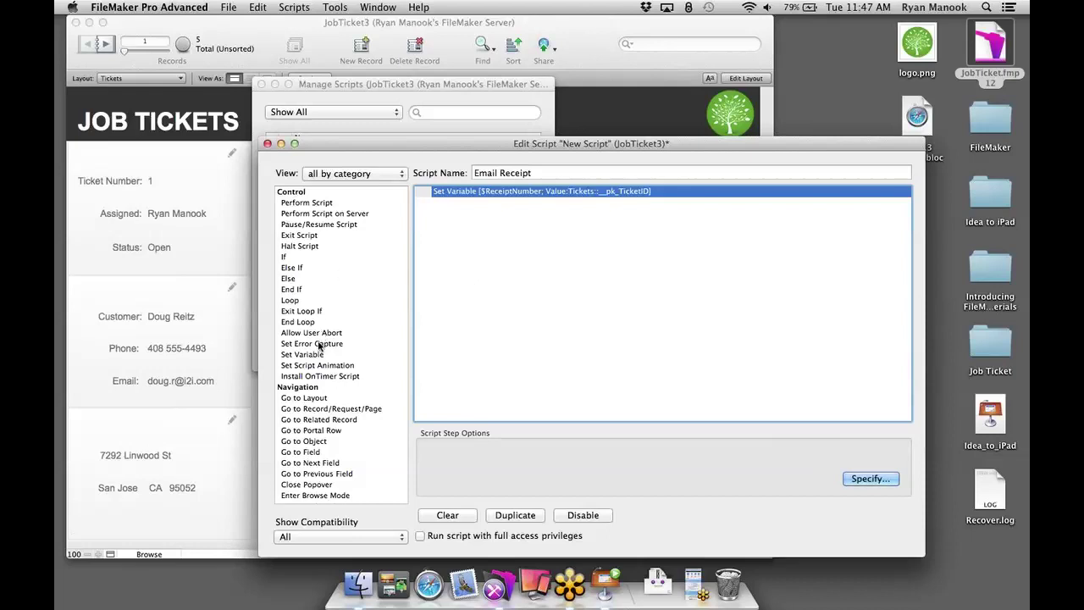
# Add a Go to Layout step targeting the Receipt layout.
pyautogui.doubleClick(309, 398)
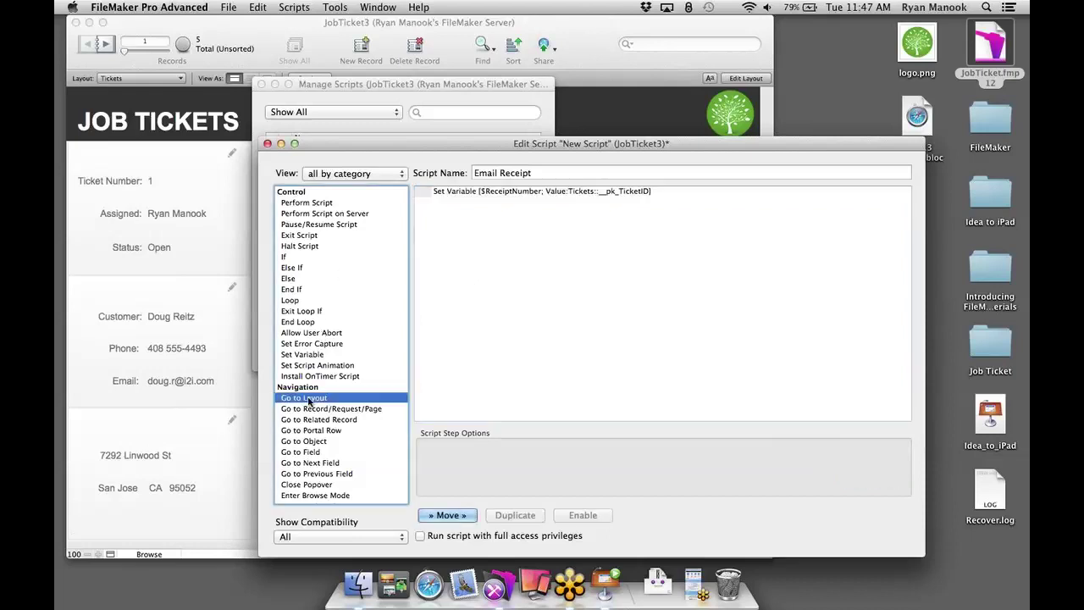
pyautogui.click(827, 479)
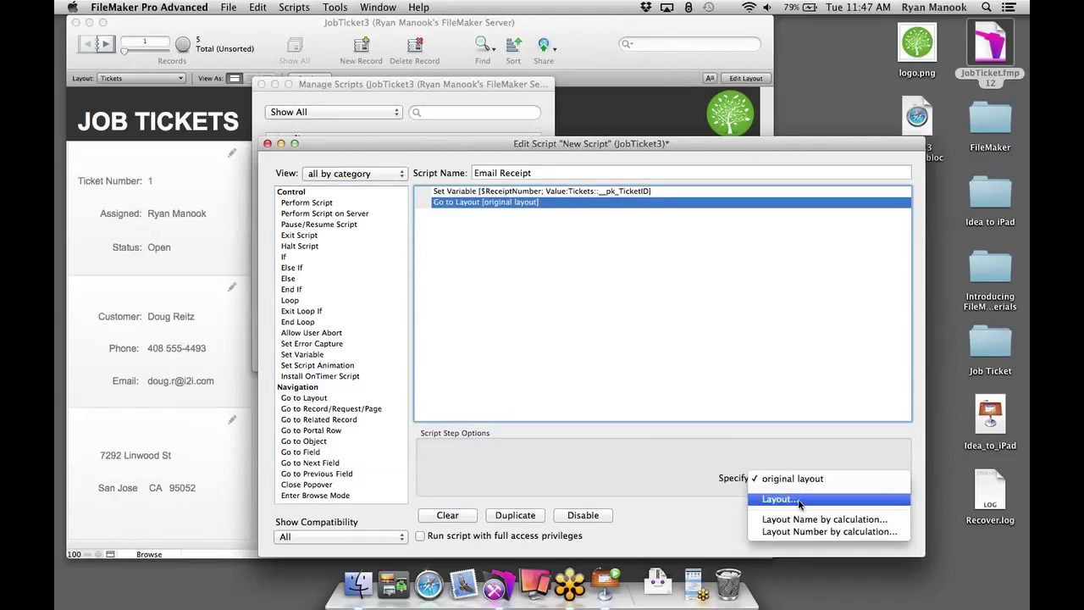
pyautogui.click(803, 501)
pyautogui.click(543, 301)
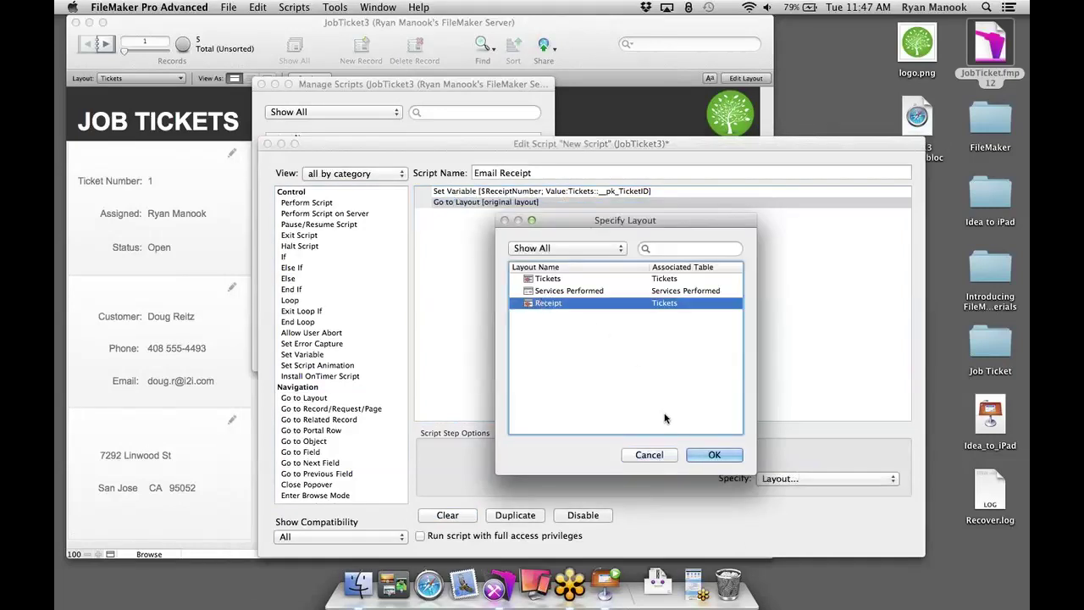
pyautogui.click(712, 455)
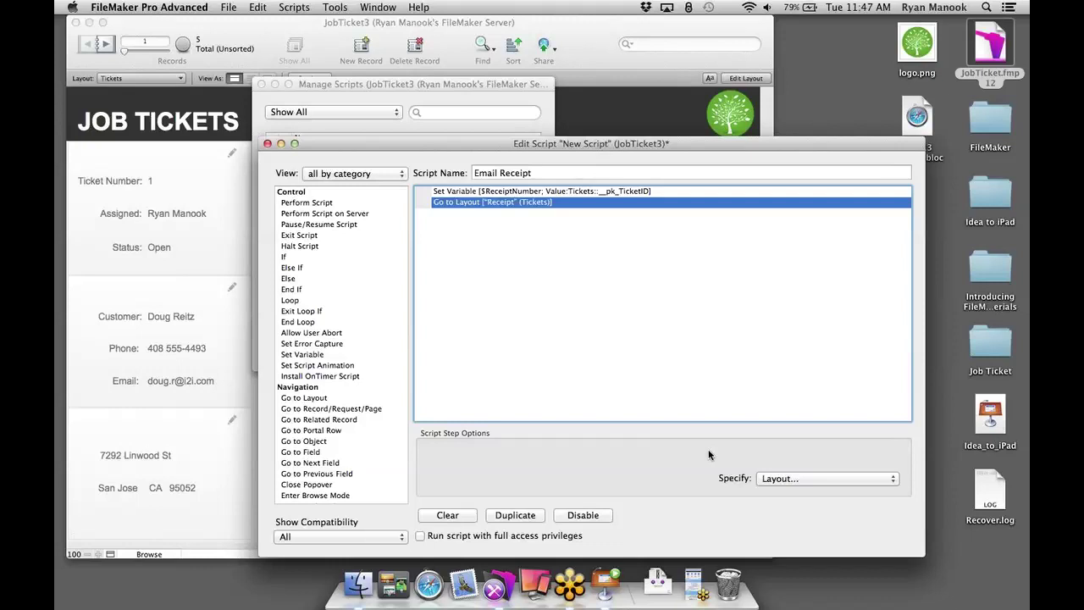
pyautogui.scroll(-10, 330, 405)
pyautogui.scroll(-10, 329, 405)
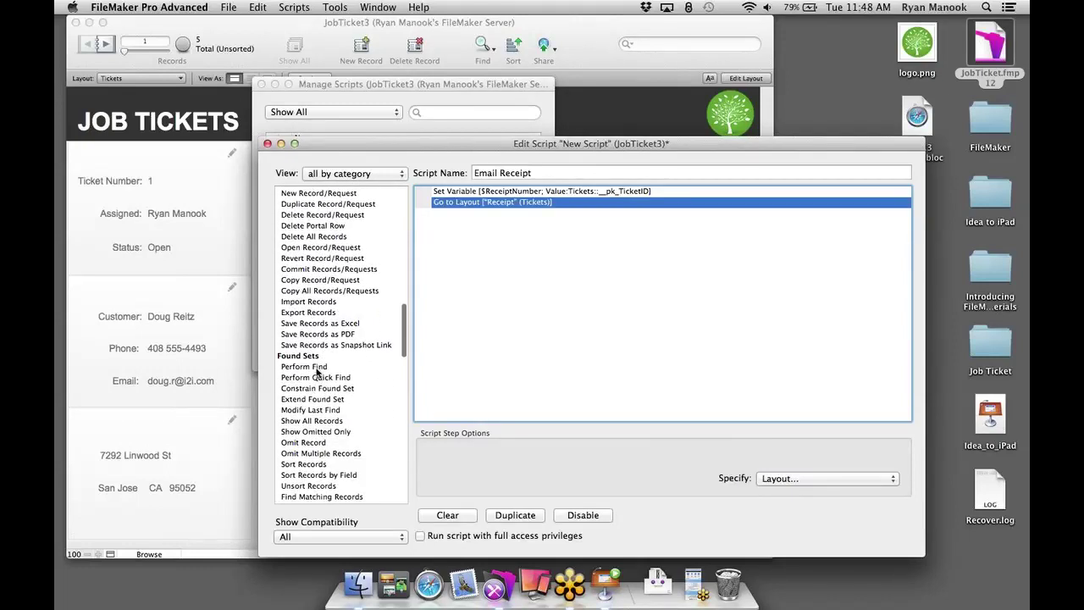
# Add a Perform Find [Restore] step whose request matches __pk_TicketID to ==$ReceiptNumber.
pyautogui.doubleClick(316, 368)
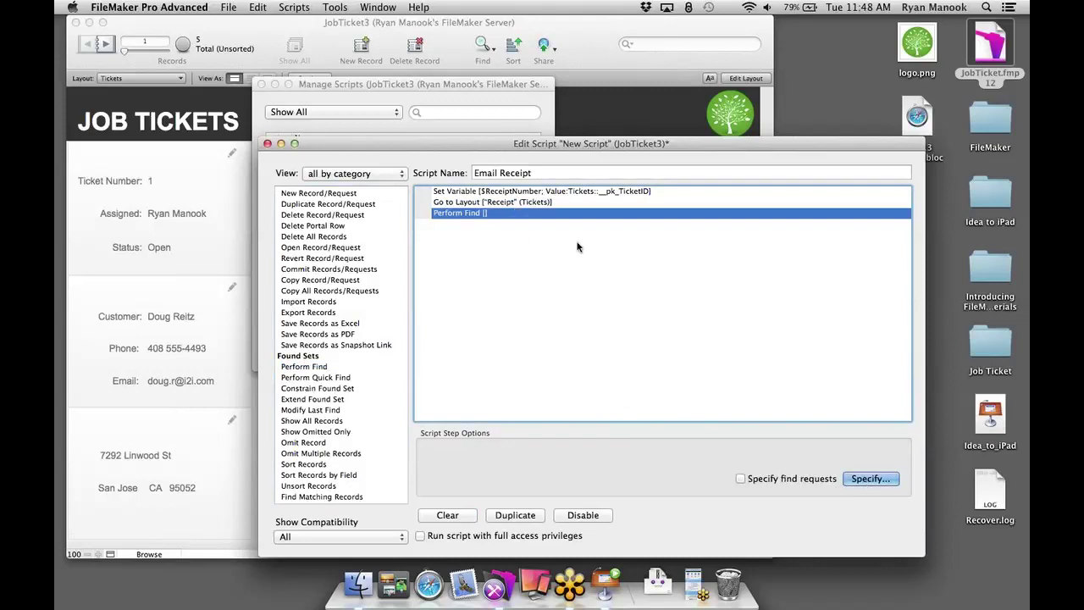
pyautogui.click(855, 476)
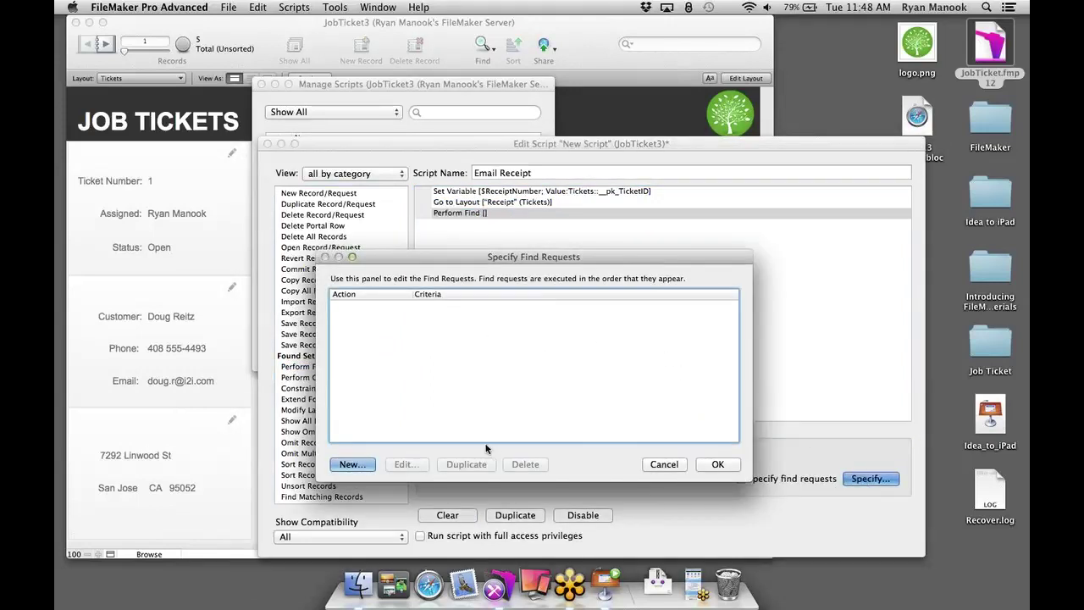
pyautogui.click(351, 465)
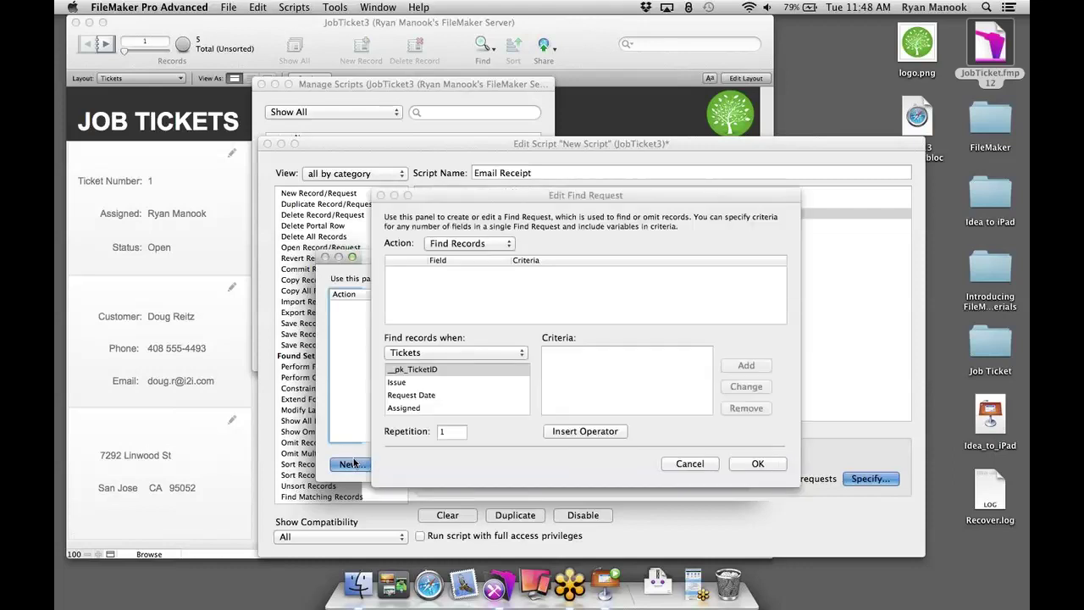
pyautogui.click(433, 370)
pyautogui.click(573, 365)
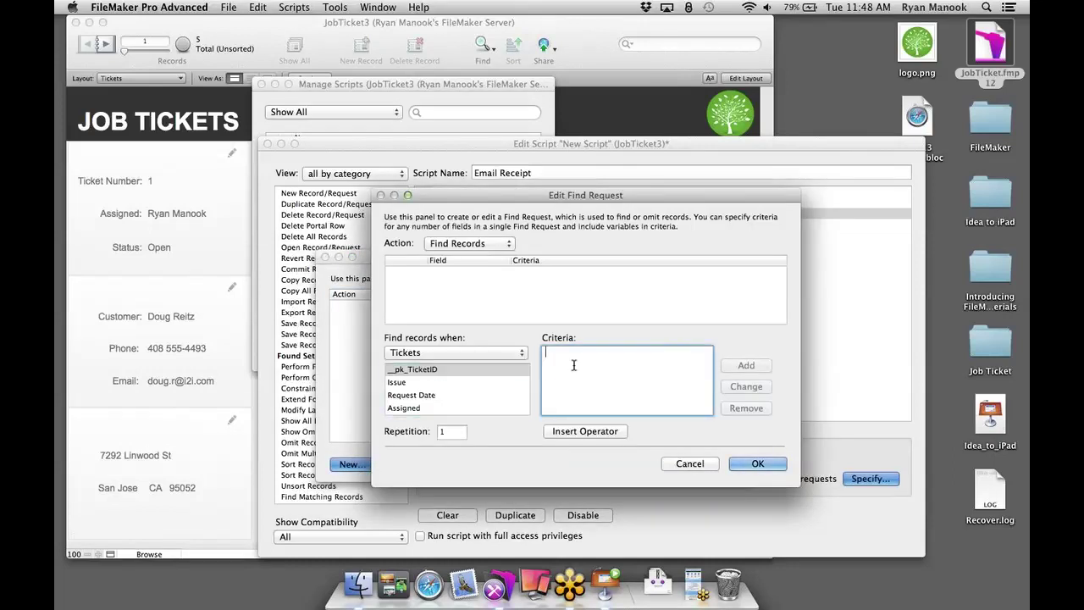
pyautogui.write('==$')
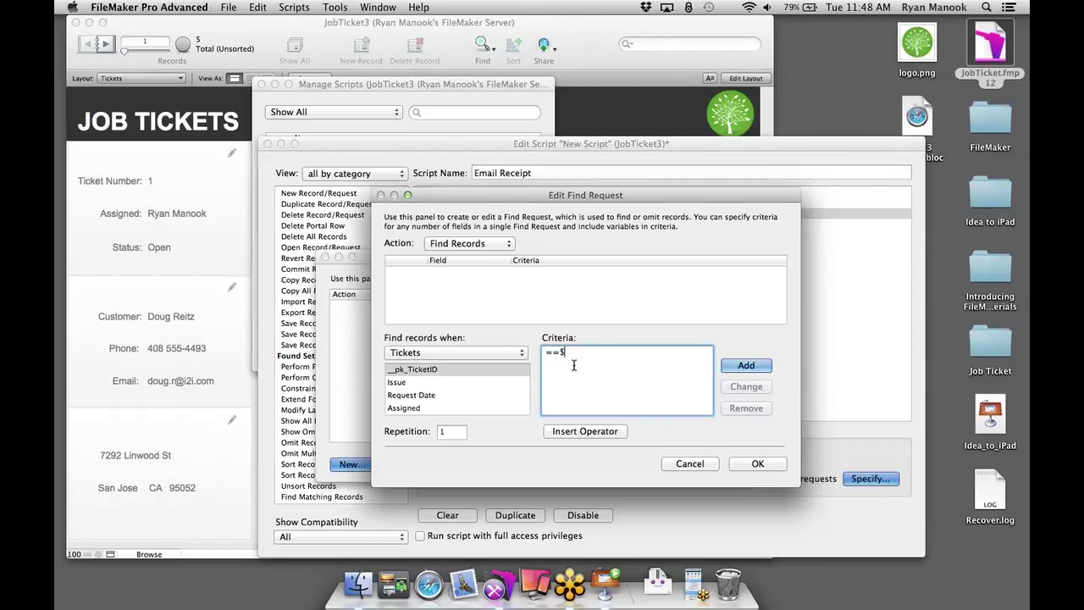
pyautogui.write('ReceiptNumber')
pyautogui.moveTo(601, 200); pyautogui.dragTo(597, 274)
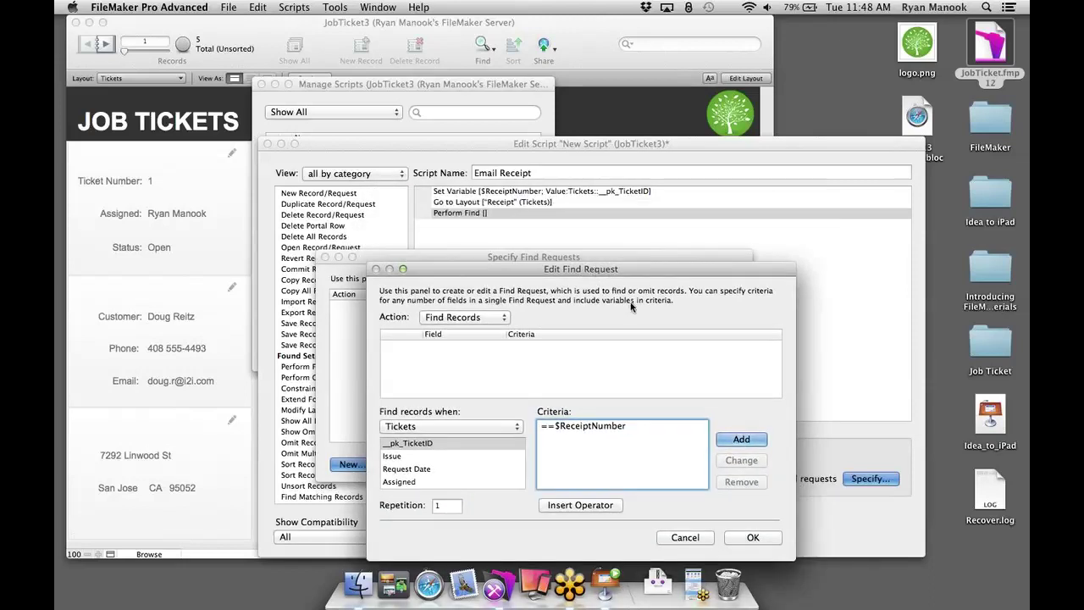
pyautogui.click(742, 439)
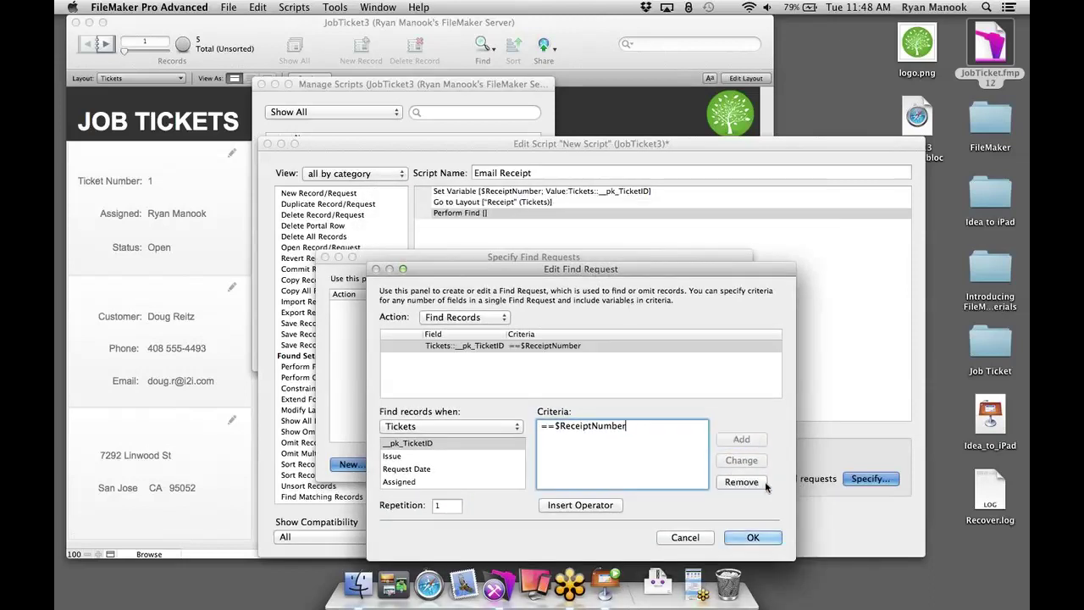
pyautogui.click(762, 538)
pyautogui.click(724, 464)
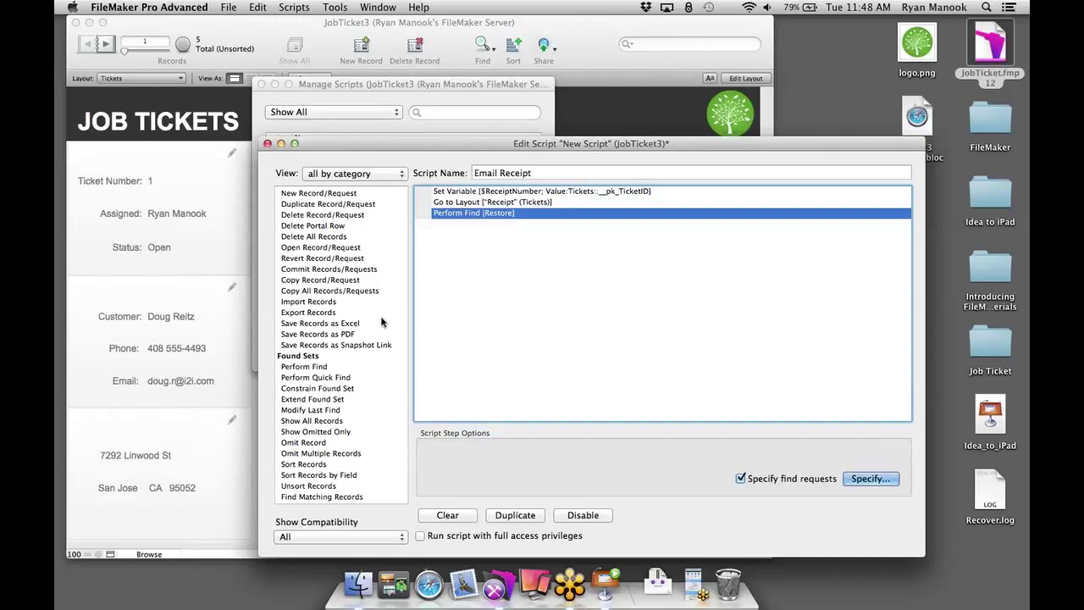
pyautogui.scroll(-2, 306, 383)
pyautogui.scroll(15, 303, 383)
pyautogui.scroll(3, 302, 383)
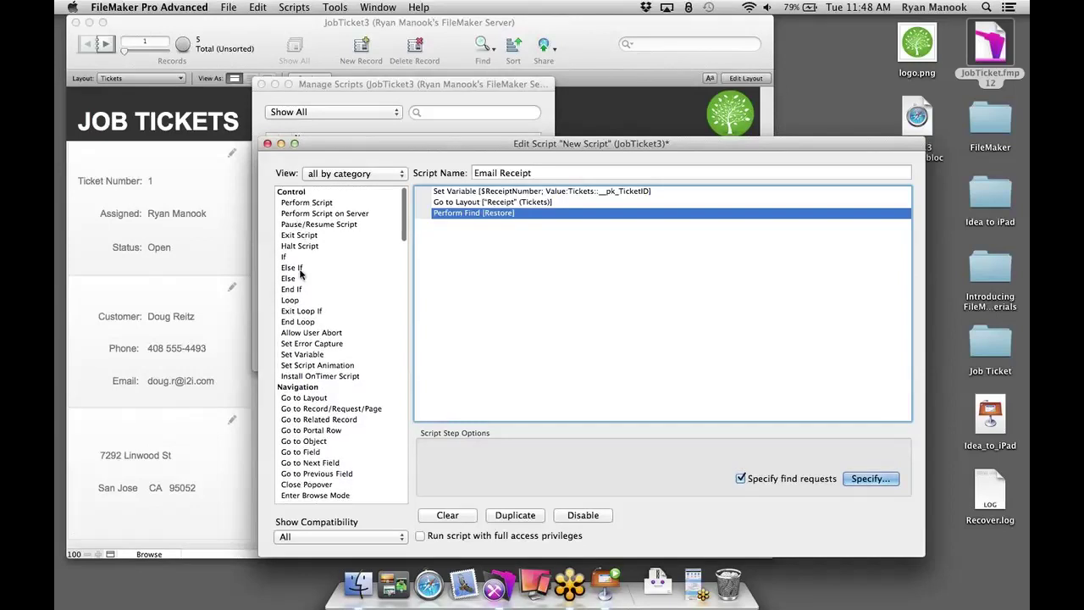
# Add a Set Variable step named $FileName and start its value calculation with "Receipt".
pyautogui.doubleClick(301, 354)
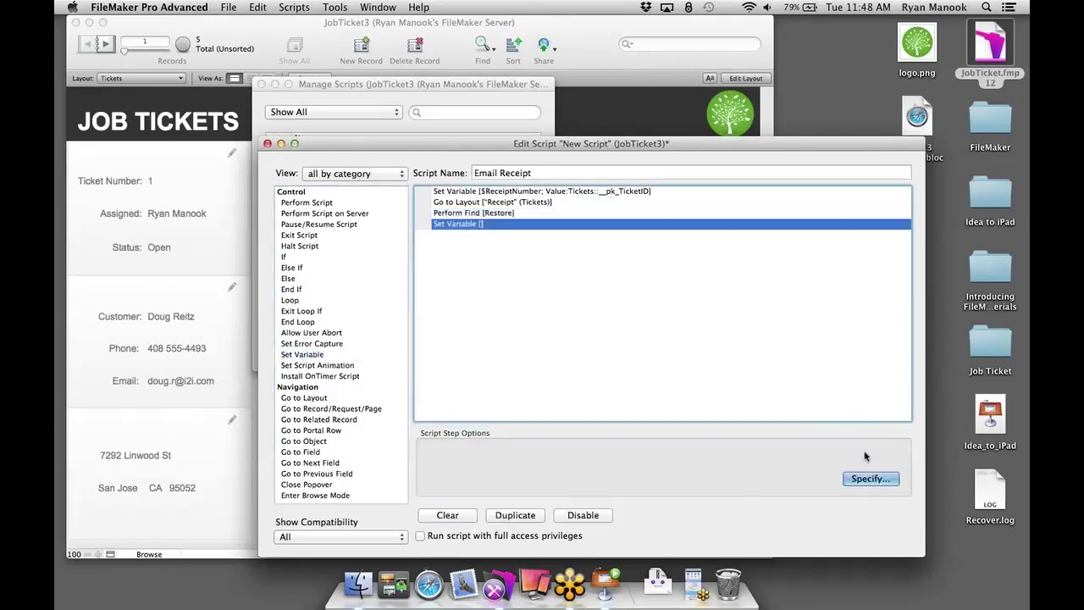
pyautogui.click(868, 480)
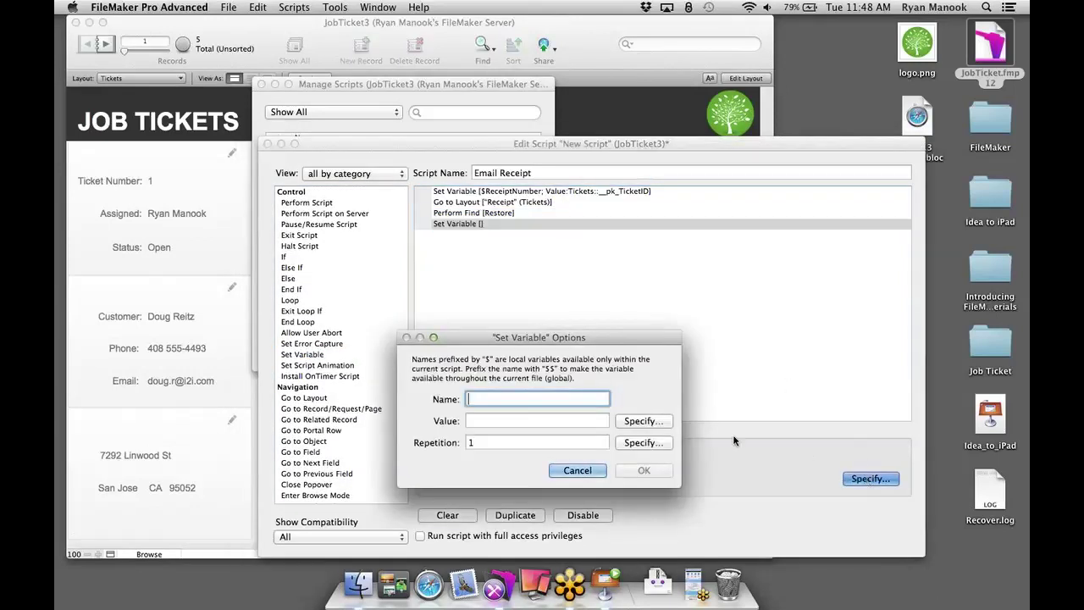
pyautogui.write('$F')
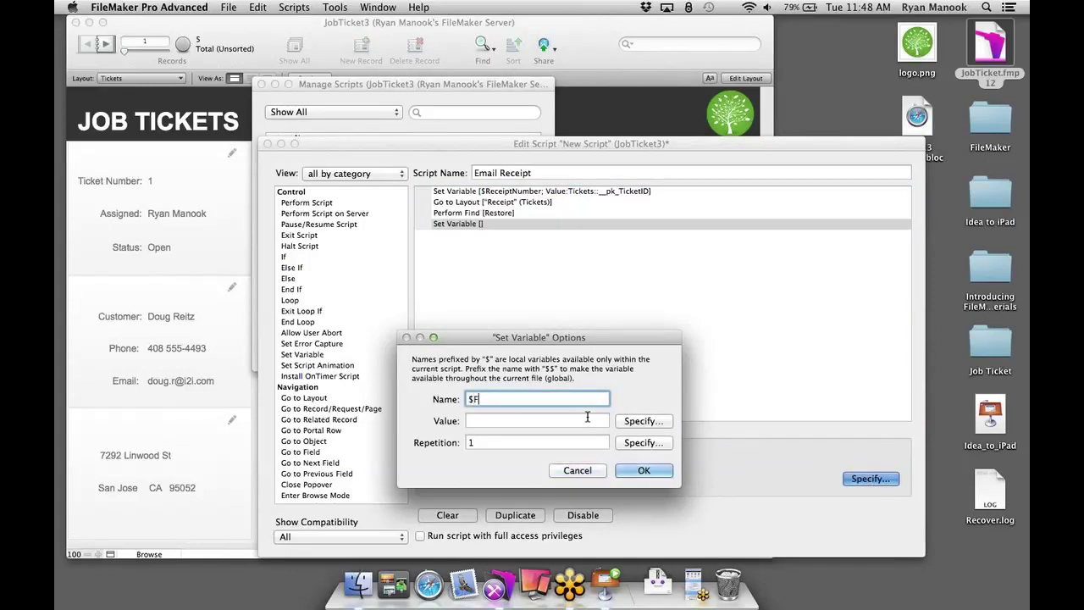
pyautogui.write('ileName')
pyautogui.click(650, 421)
pyautogui.write('"Receipt_" &')
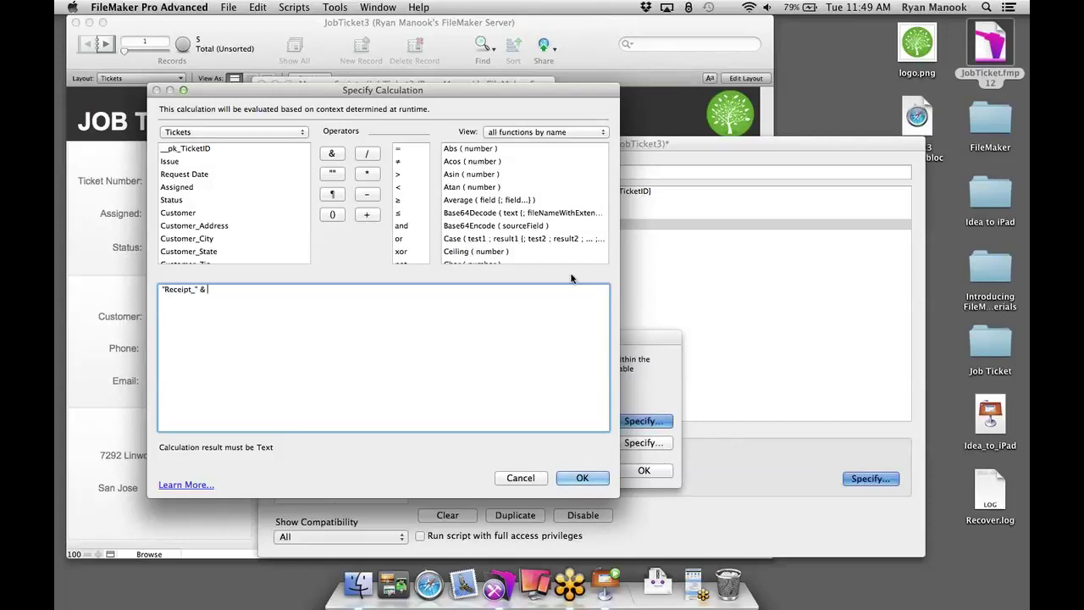
# Insert Get ( CurrentDate ) from the Get functions into the calculation.
pyautogui.scroll(-1, 500, 164)
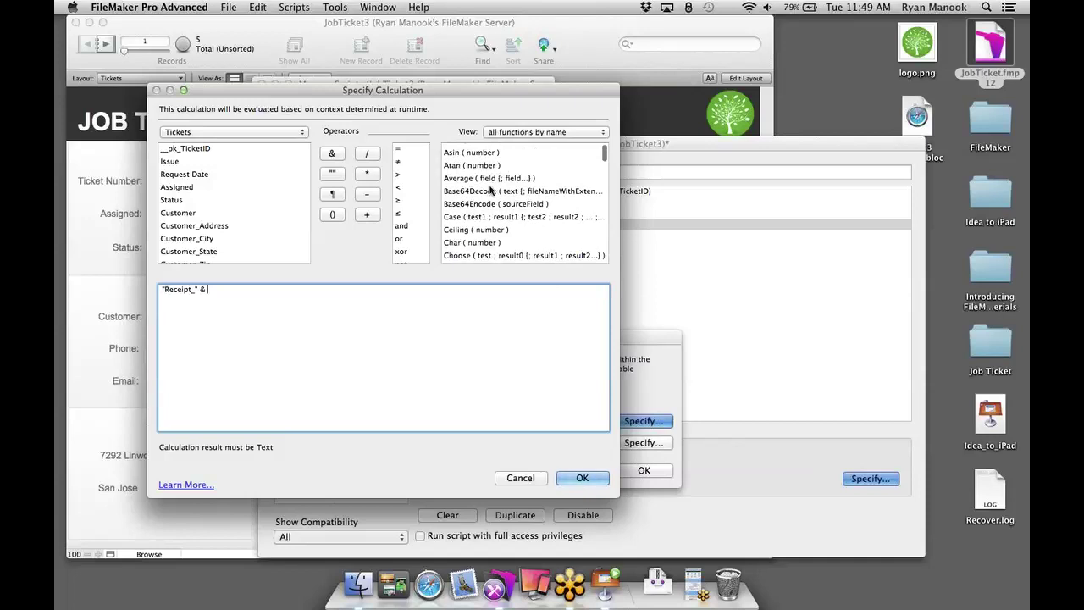
pyautogui.scroll(-4, 483, 225)
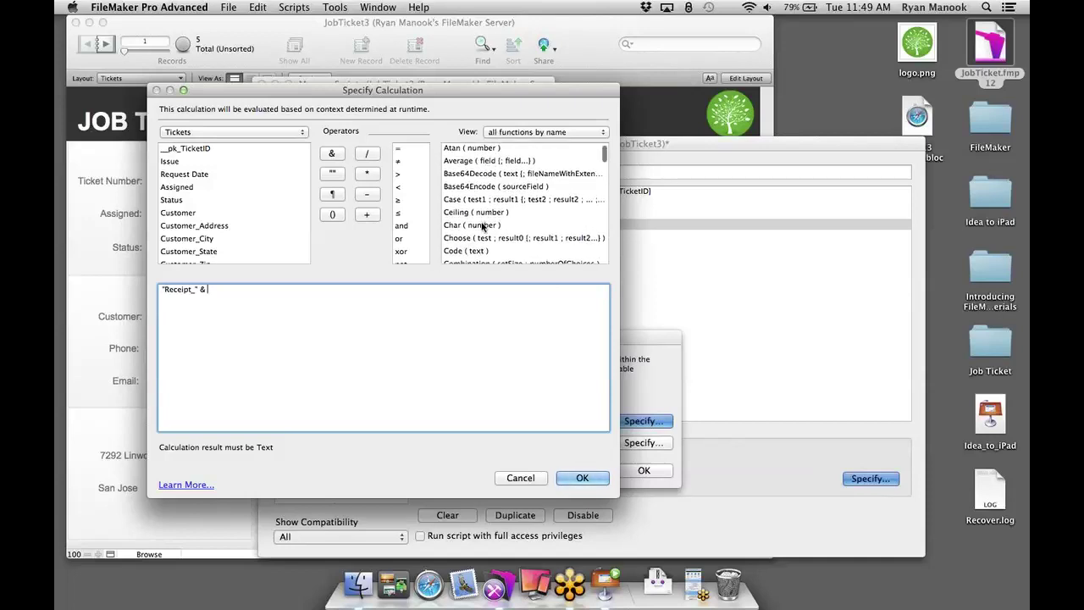
pyautogui.scroll(-4, 482, 226)
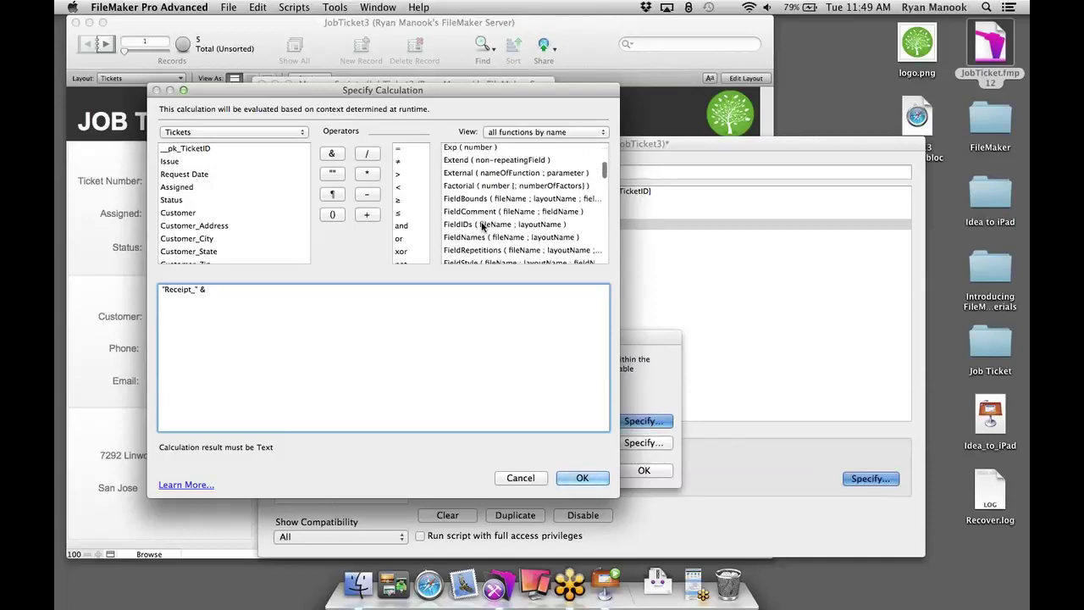
pyautogui.click(523, 132)
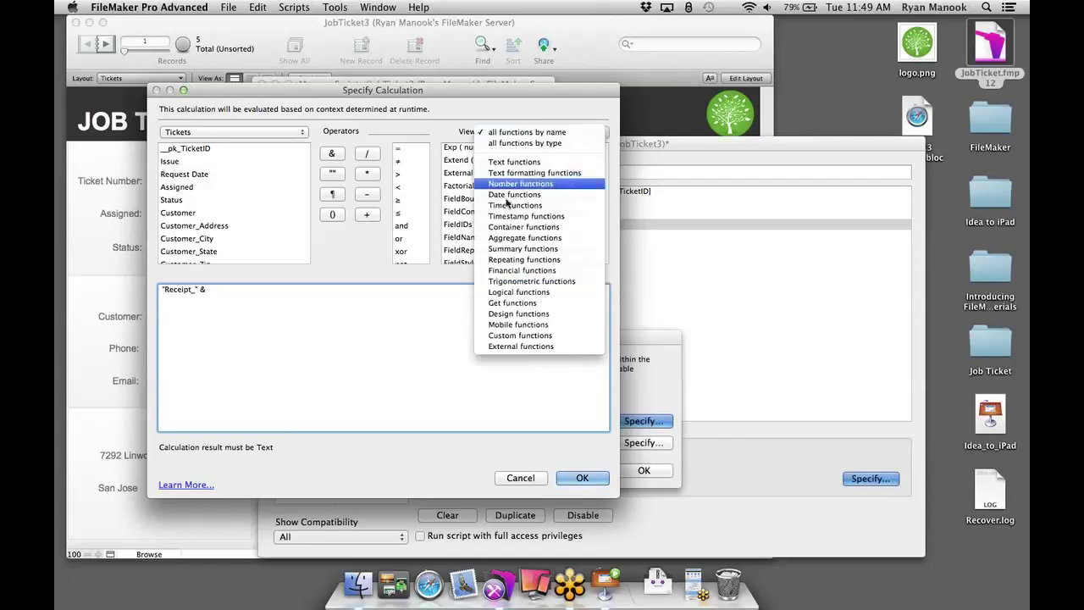
pyautogui.click(504, 303)
pyautogui.scroll(-3, 472, 195)
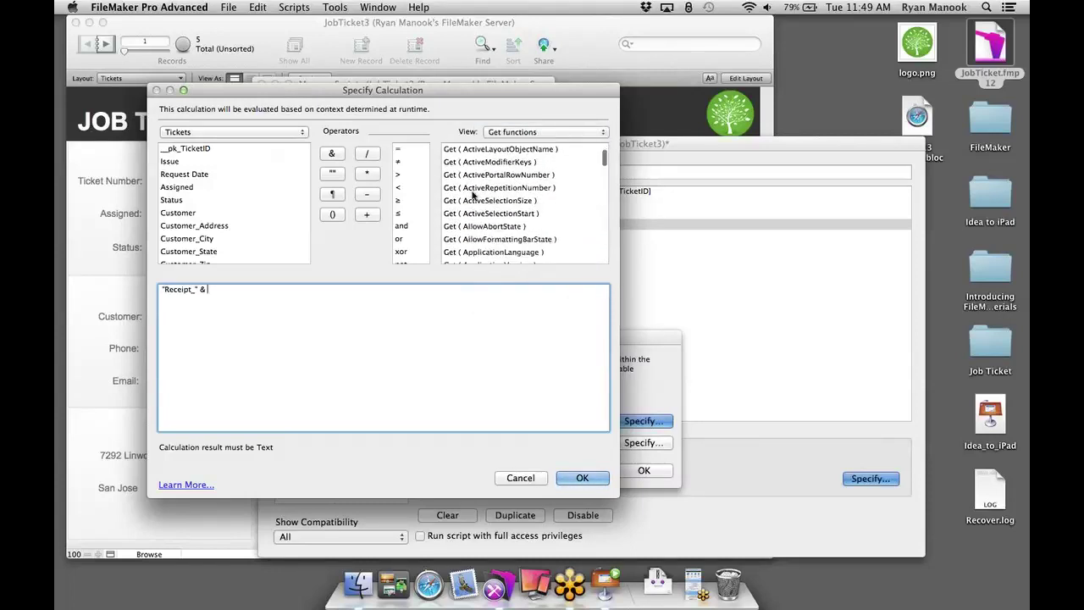
pyautogui.scroll(-2, 473, 195)
pyautogui.doubleClick(475, 220)
pyautogui.click(425, 306)
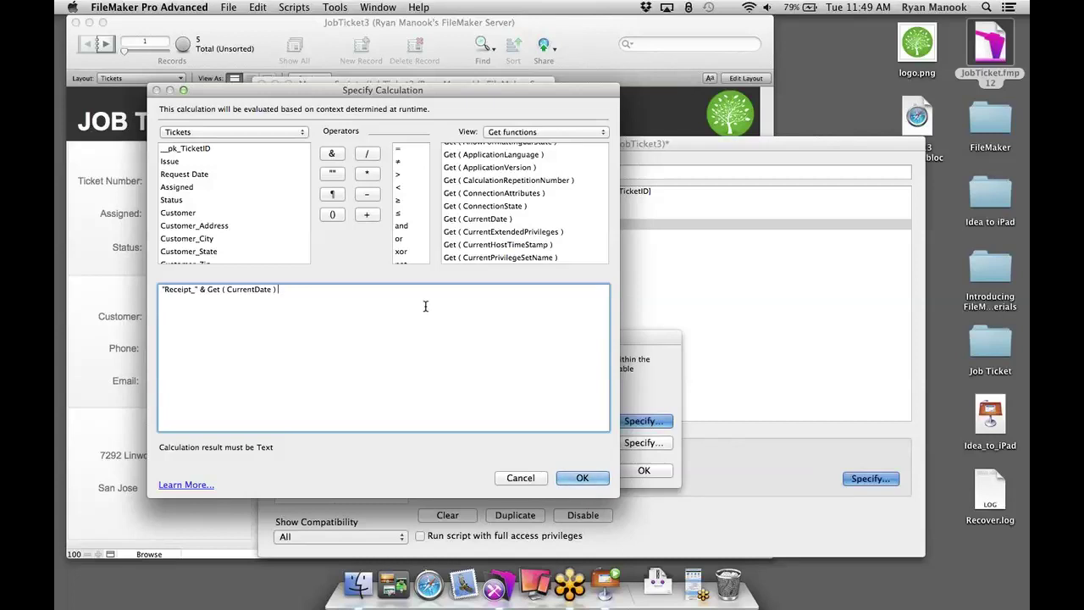
# Type 12, then delete the date text and cut Get ( CurrentDate ), leaving "Receipt_" &.
pyautogui.write('12/9/2014')
pyautogui.moveTo(321, 289); pyautogui.dragTo(277, 289)
pyautogui.press('BackSpace')
pyautogui.moveTo(281, 289); pyautogui.dragTo(208, 291)
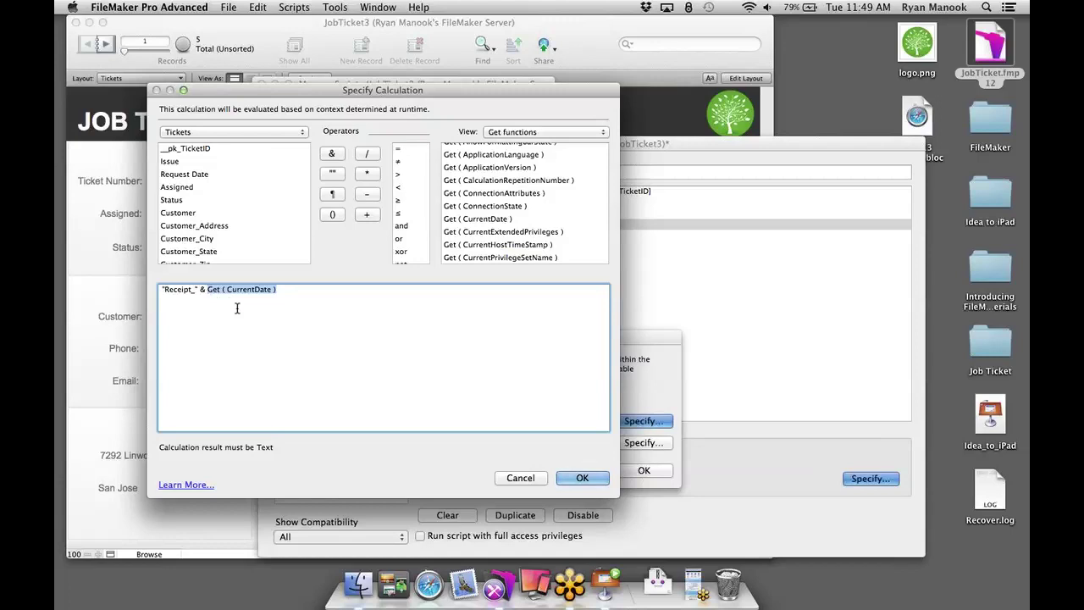
pyautogui.press('super+x')
# Insert the Substitute function from the alphabetical function list into the formula.
pyautogui.click(504, 136)
pyautogui.scroll(3, 510, 25)
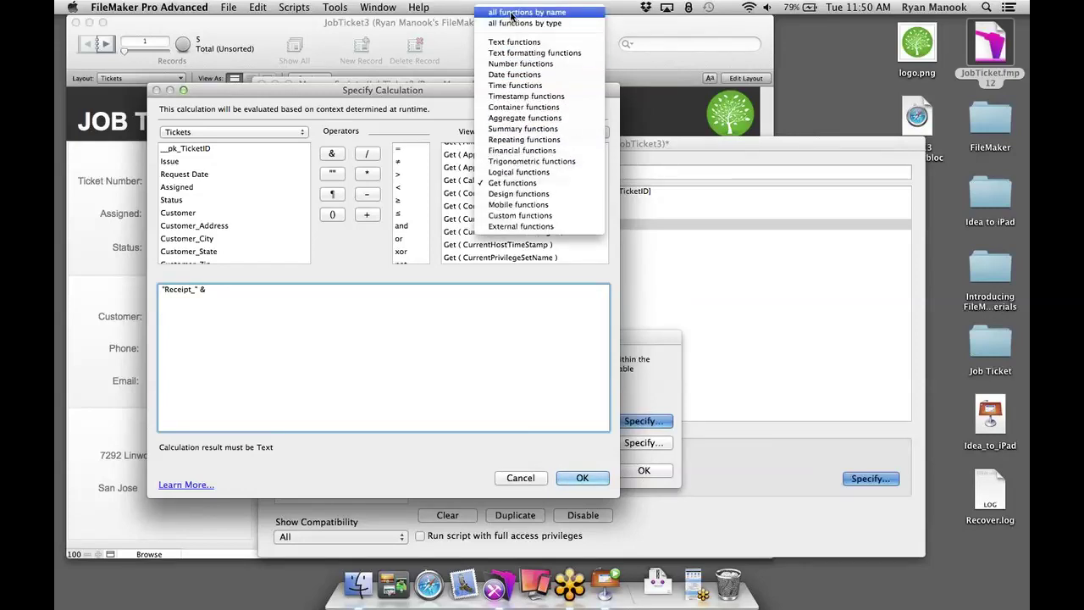
pyautogui.click(510, 12)
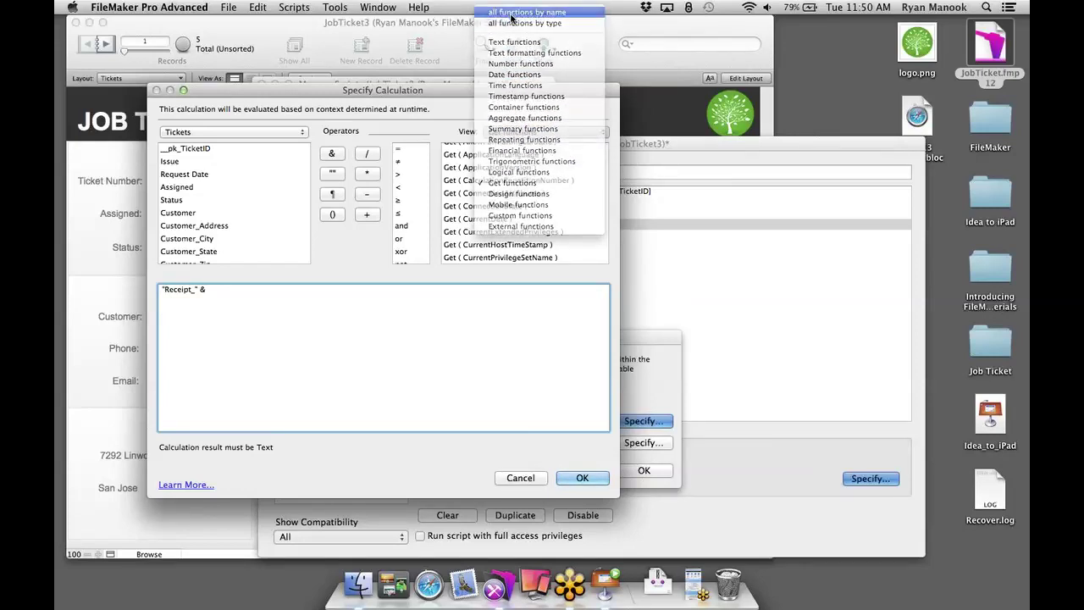
pyautogui.scroll(-10, 485, 188)
pyautogui.scroll(-15, 485, 188)
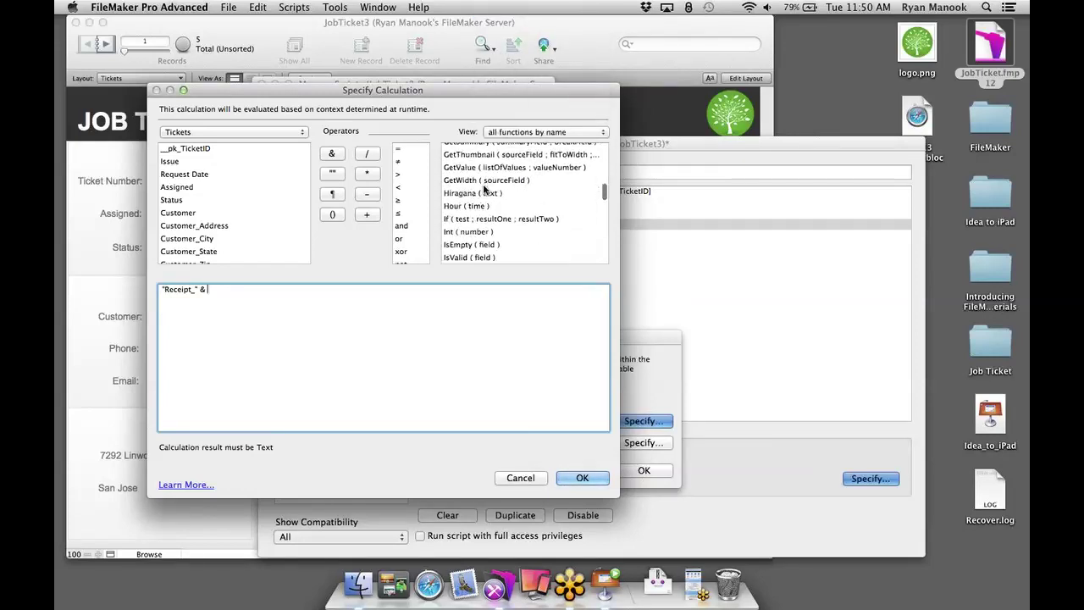
pyautogui.scroll(-15, 484, 188)
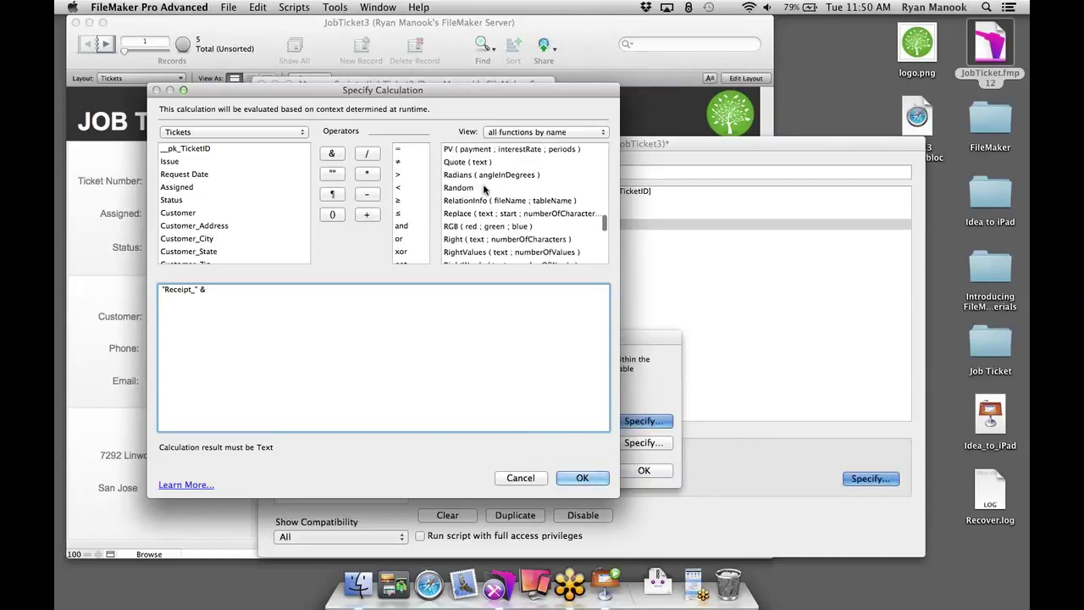
pyautogui.scroll(-5, 484, 188)
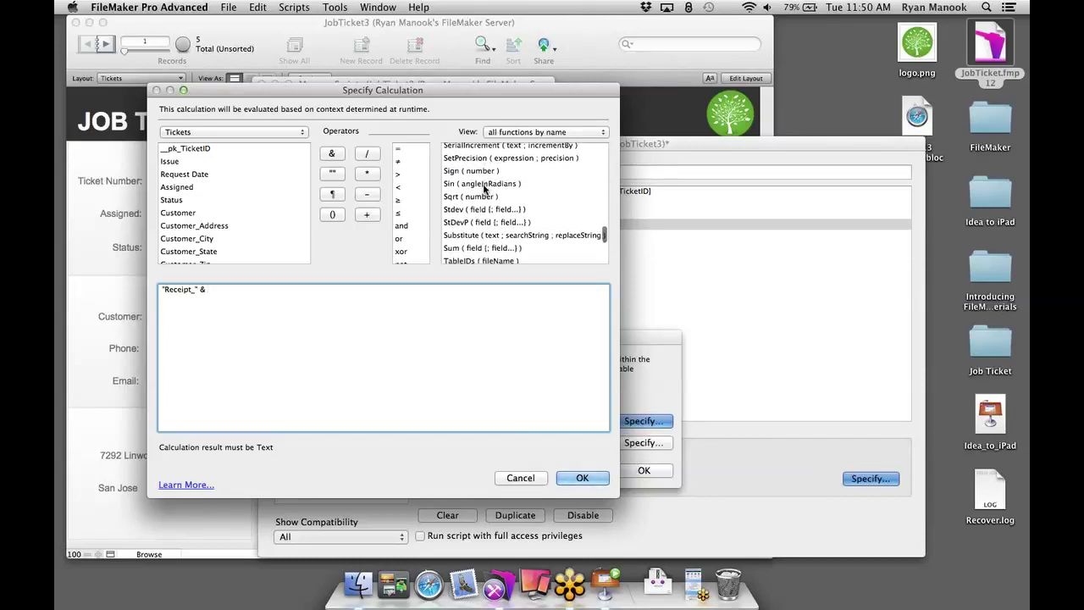
pyautogui.click(476, 217)
pyautogui.doubleClick(476, 216)
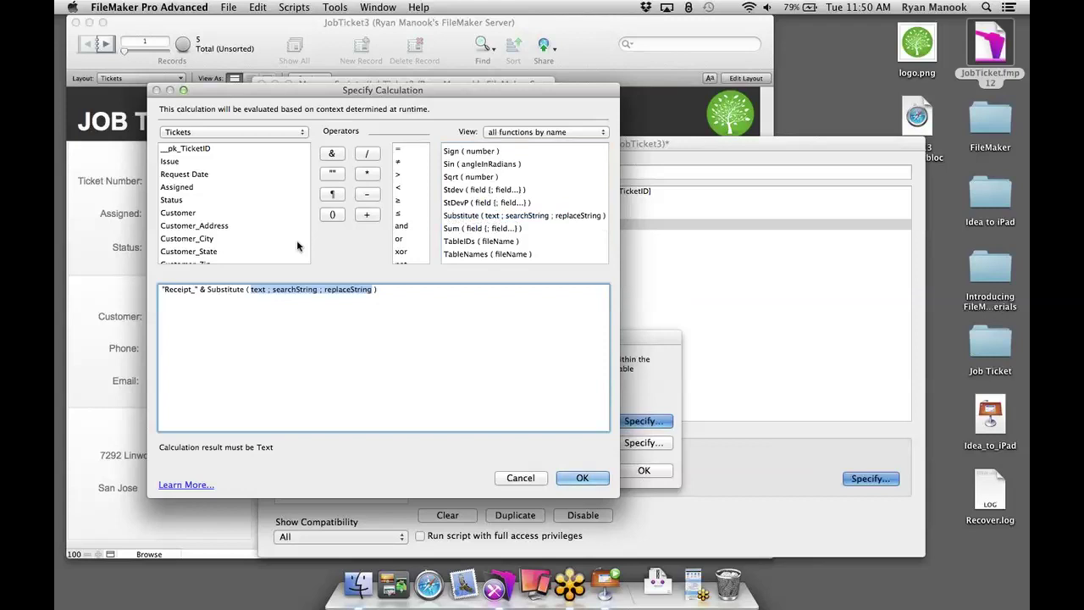
# Fill Substitute's parameters with Get ( CurrentDate ), "/" and "_".
pyautogui.click(248, 309)
pyautogui.doubleClick(258, 288)
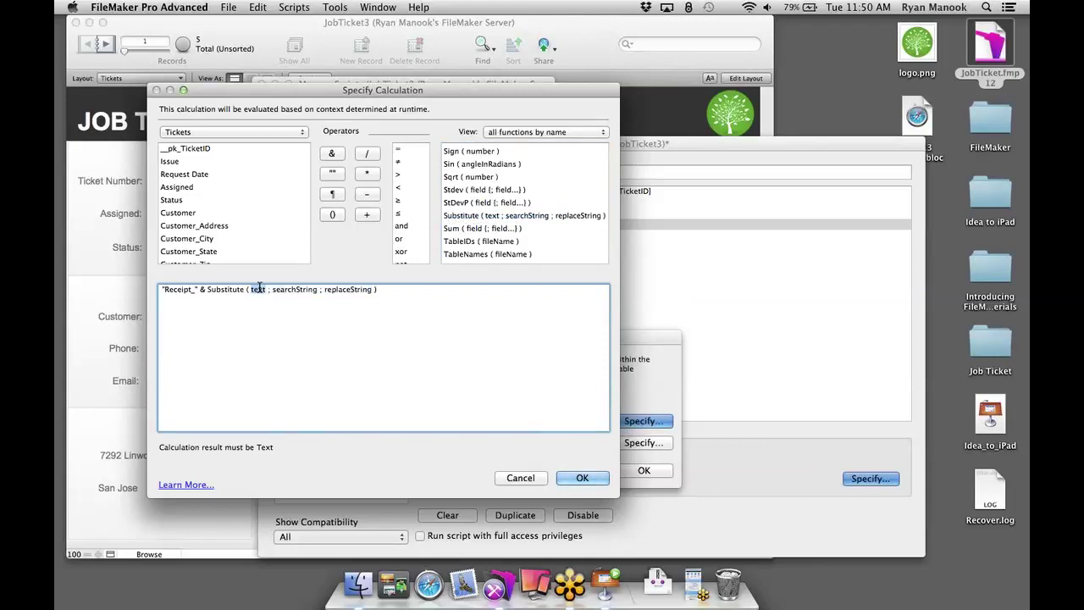
pyautogui.press('super+v')
pyautogui.doubleClick(348, 289)
pyautogui.write('"/"')
pyautogui.doubleClick(372, 289)
pyautogui.write('"')
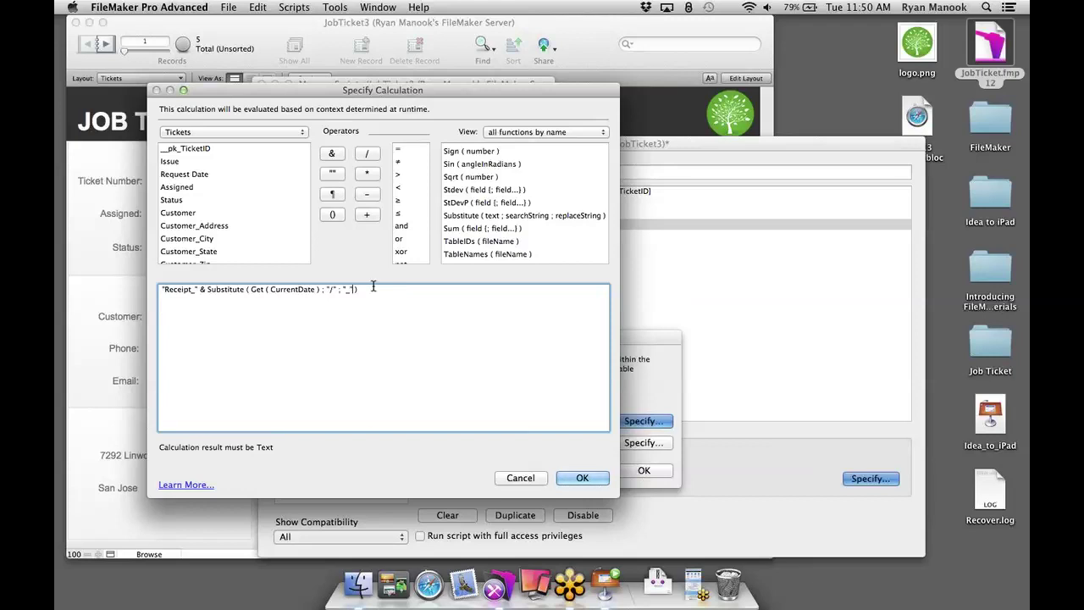
pyautogui.write('_"')
# Append & ".pdf" to the formula and confirm the $FileName variable step.
pyautogui.click(333, 154)
pyautogui.write('".pdf')
pyautogui.click(577, 477)
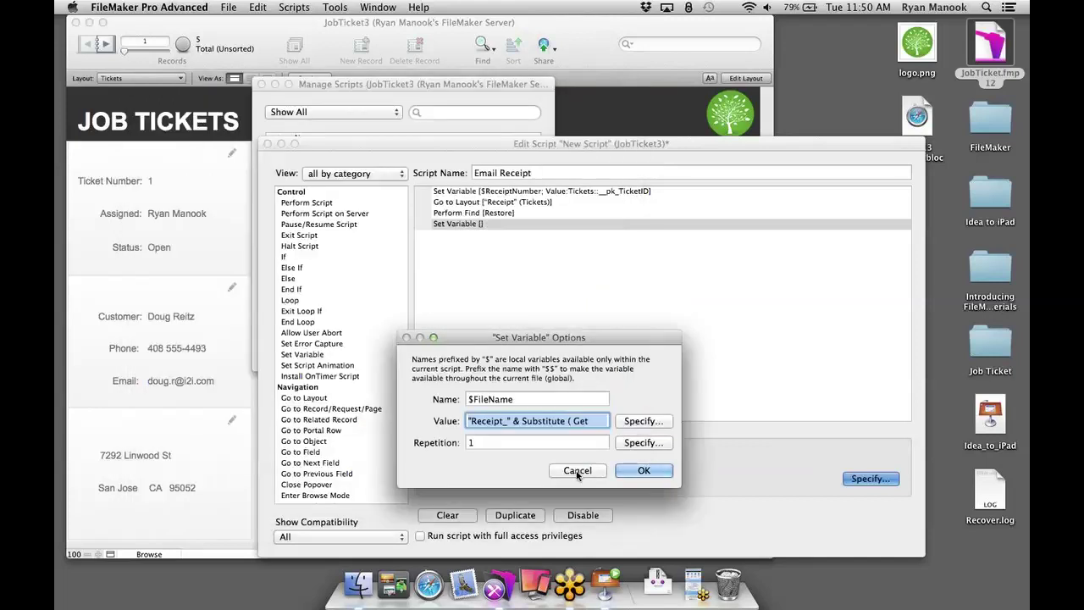
pyautogui.click(639, 473)
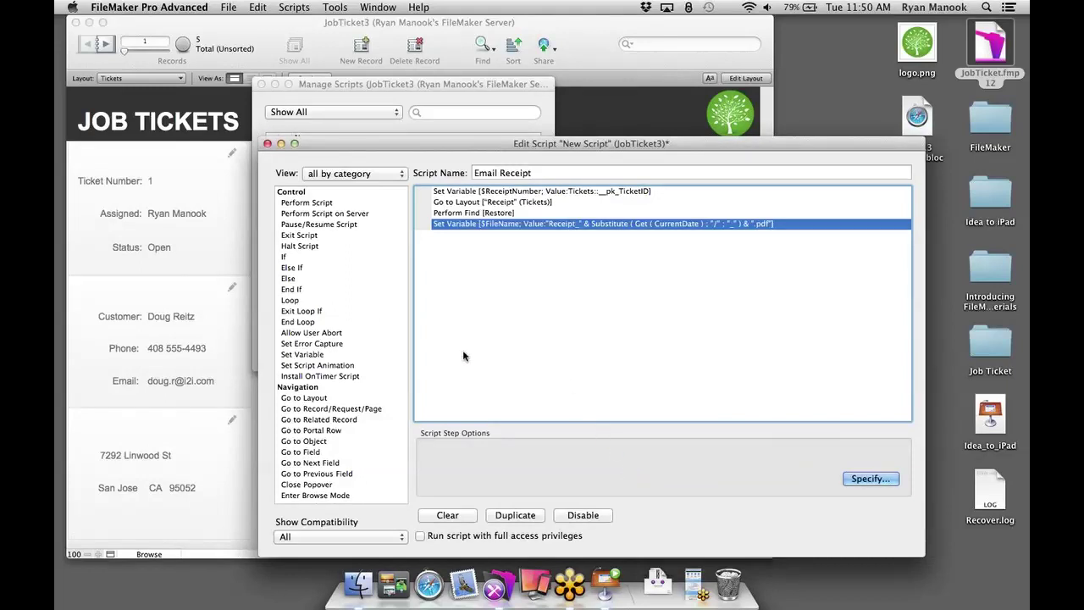
pyautogui.scroll(-15, 317, 415)
pyautogui.scroll(-5, 318, 415)
# Add Save Records as PDF with output file $FileName, followed by a new Set Variable step.
pyautogui.doubleClick(317, 391)
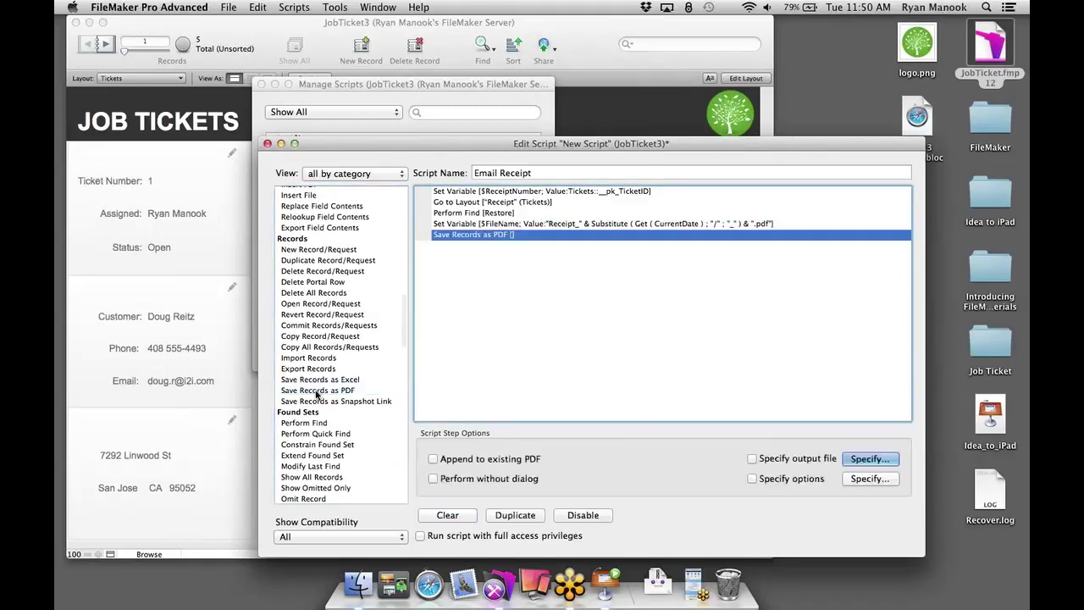
pyautogui.click(870, 458)
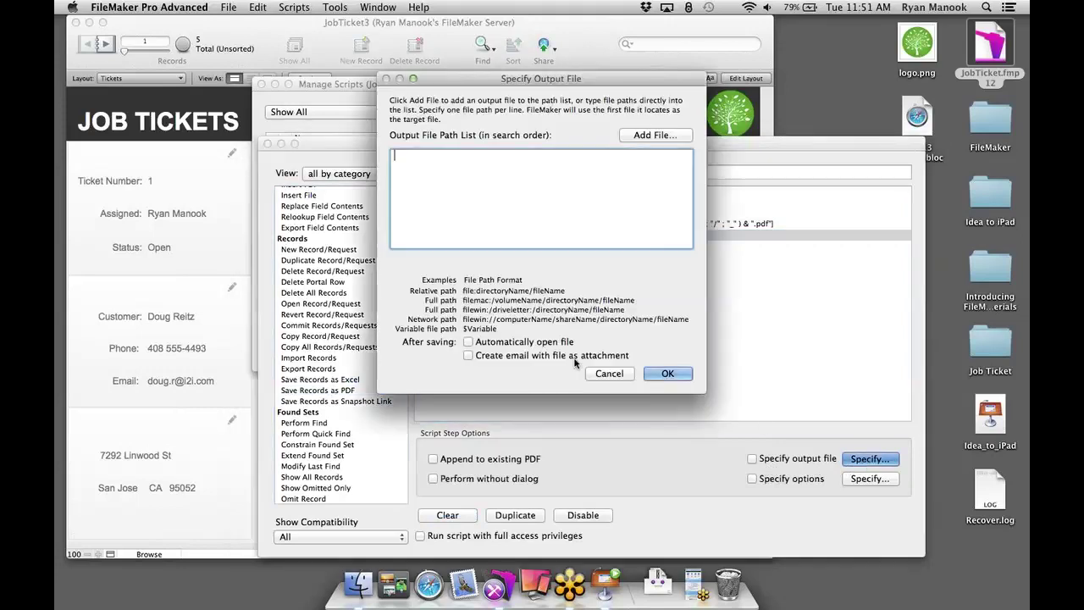
pyautogui.write('$FileName')
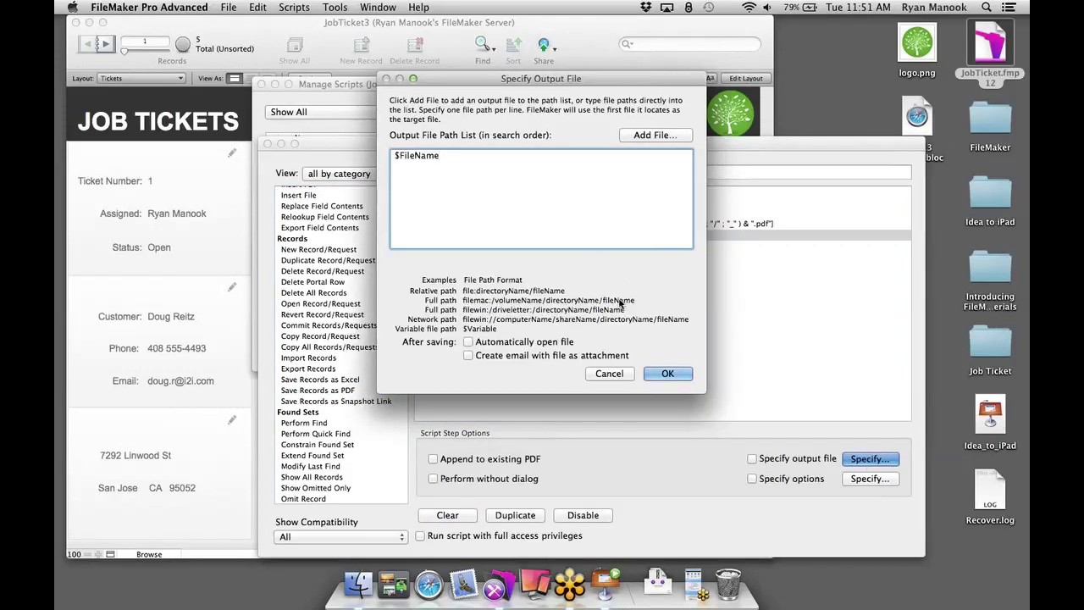
pyautogui.click(667, 374)
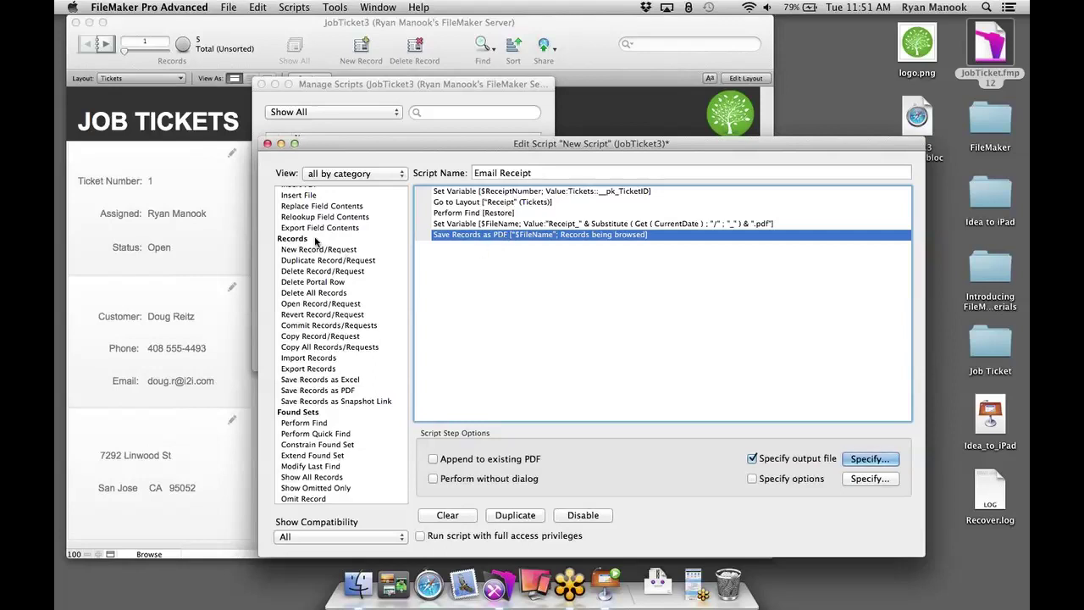
pyautogui.scroll(15, 315, 245)
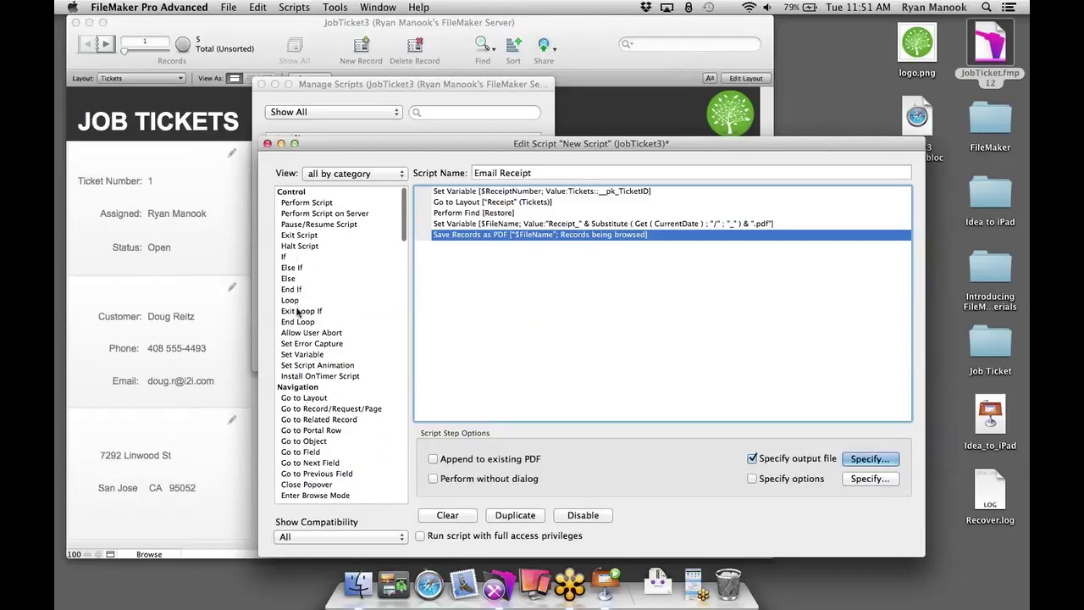
pyautogui.doubleClick(305, 354)
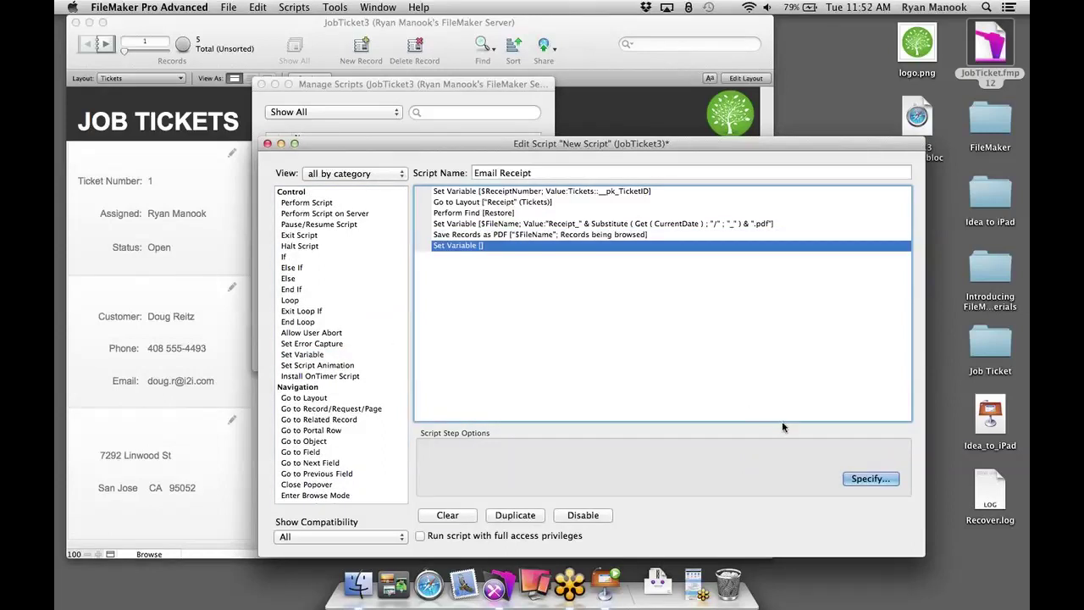
# Name the variable $PDFPath and insert Get ( DocumentsPath ) from the Get functions.
pyautogui.click(868, 481)
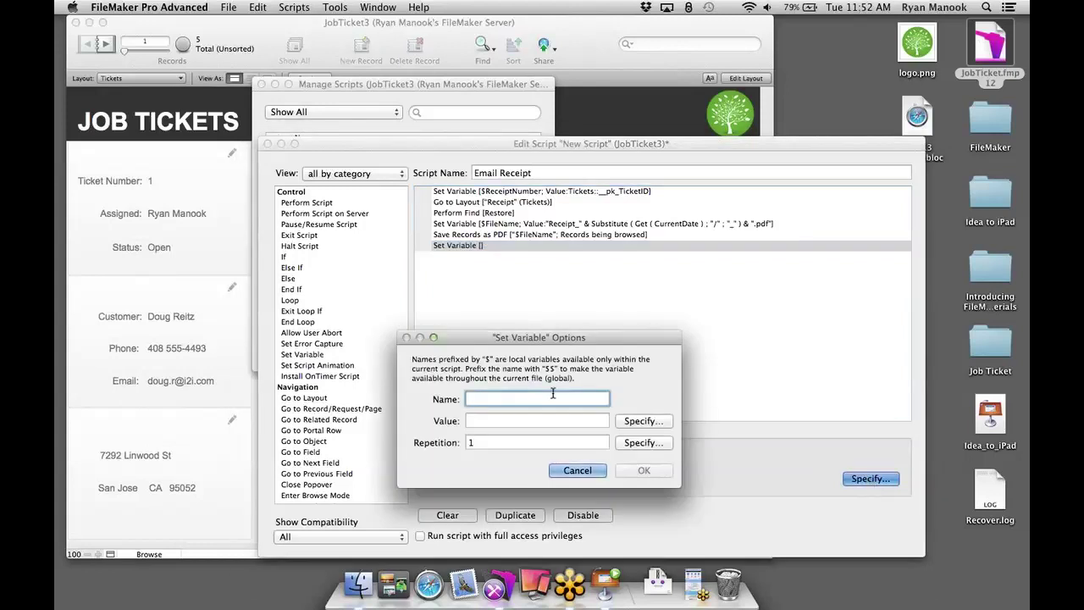
pyautogui.write('$PDFPath')
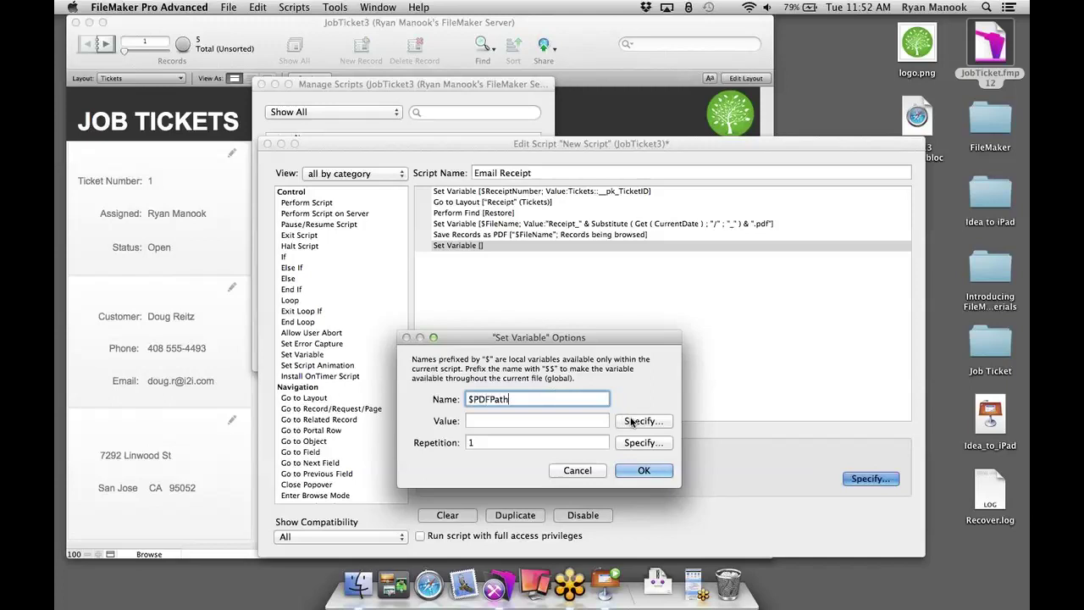
pyautogui.click(642, 421)
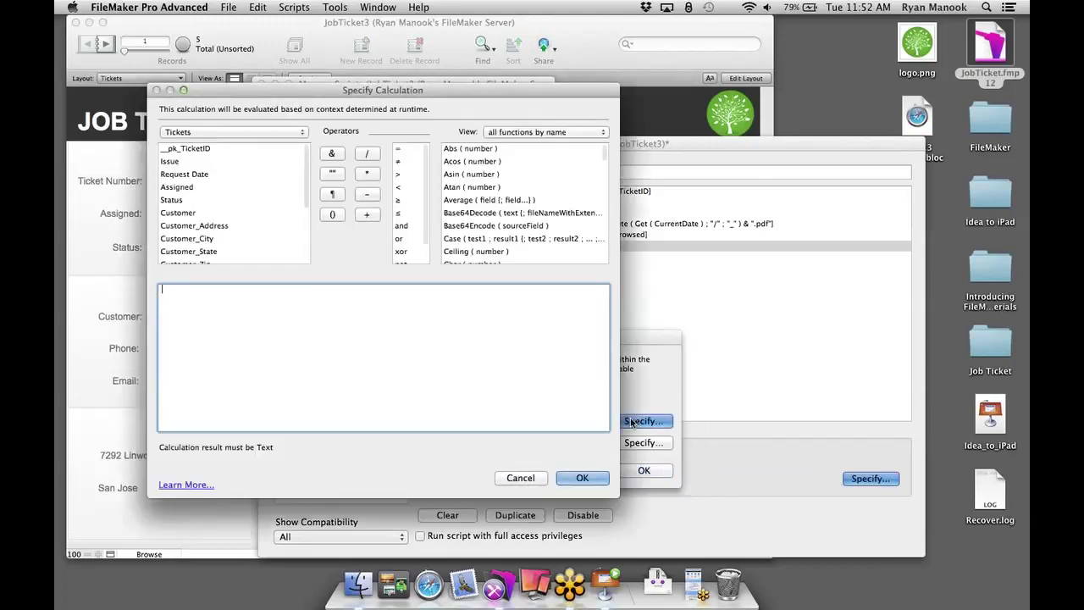
pyautogui.click(551, 135)
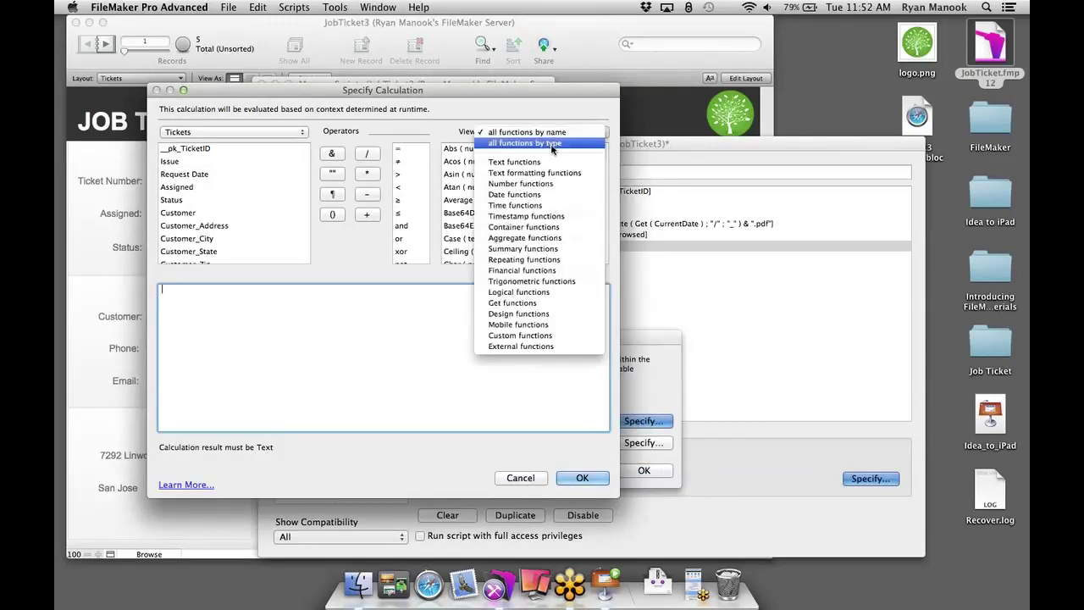
pyautogui.click(513, 302)
pyautogui.scroll(-4, 480, 178)
pyautogui.scroll(-12, 480, 178)
pyautogui.scroll(7, 480, 179)
pyautogui.doubleClick(478, 209)
pyautogui.click(424, 307)
# Append & $FileName to the path calculation and confirm the $PDFPath step.
pyautogui.click(332, 152)
pyautogui.write('$')
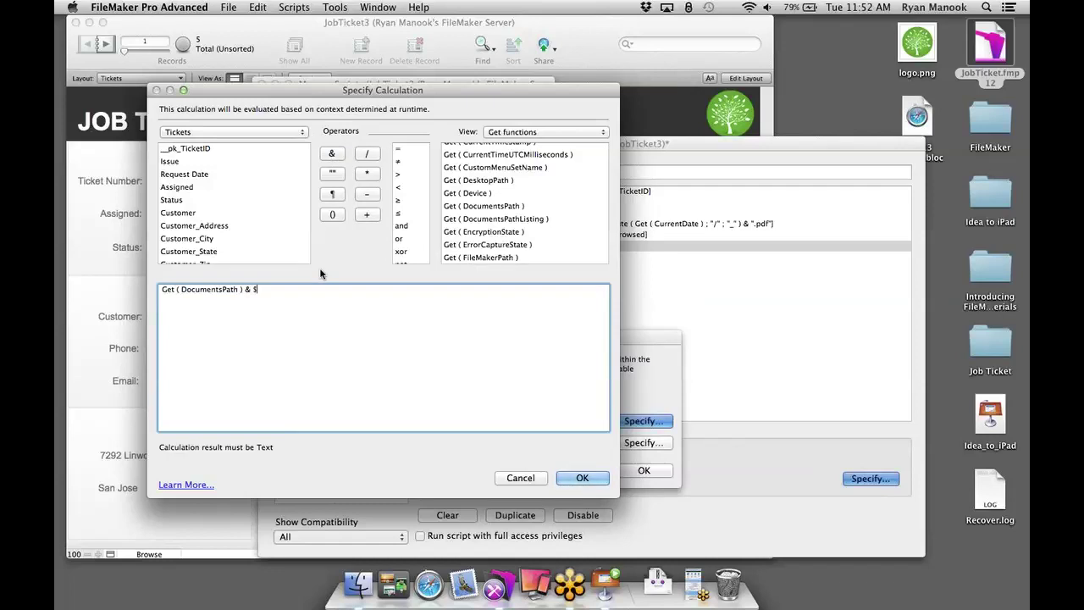
pyautogui.write('FileName')
pyautogui.click(582, 477)
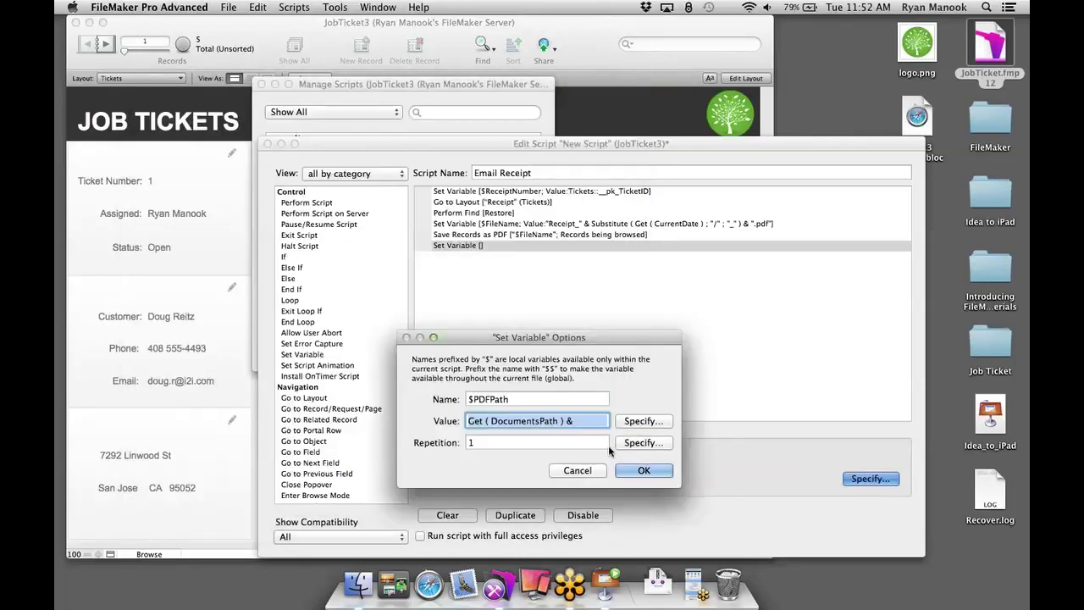
pyautogui.click(643, 470)
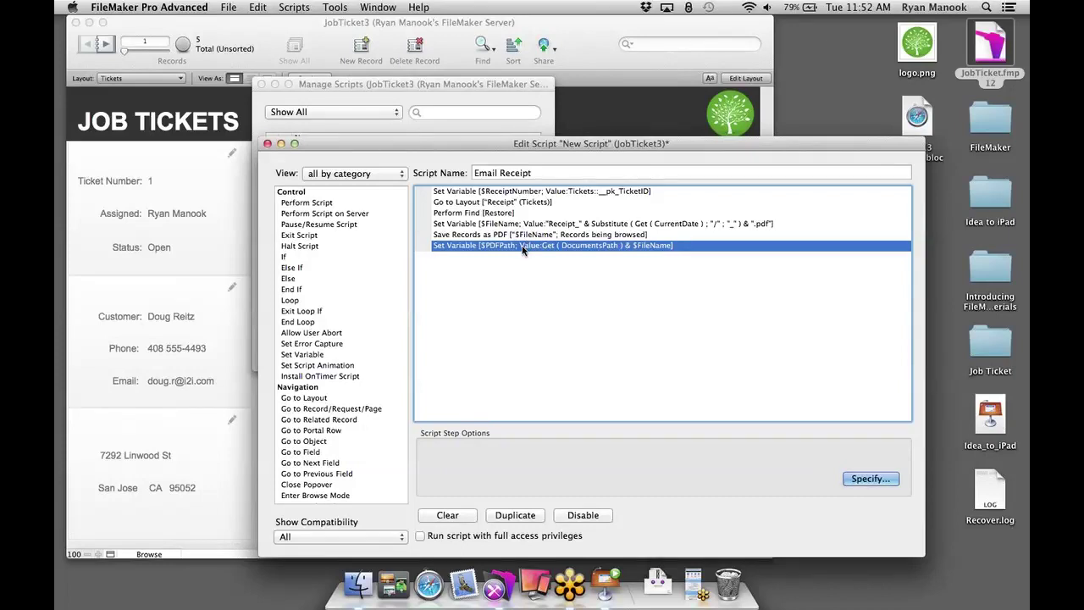
pyautogui.scroll(-15, 335, 413)
pyautogui.scroll(-10, 335, 413)
# Add a Send Mail step addressed to the Tickets::Customer_Email field.
pyautogui.doubleClick(298, 421)
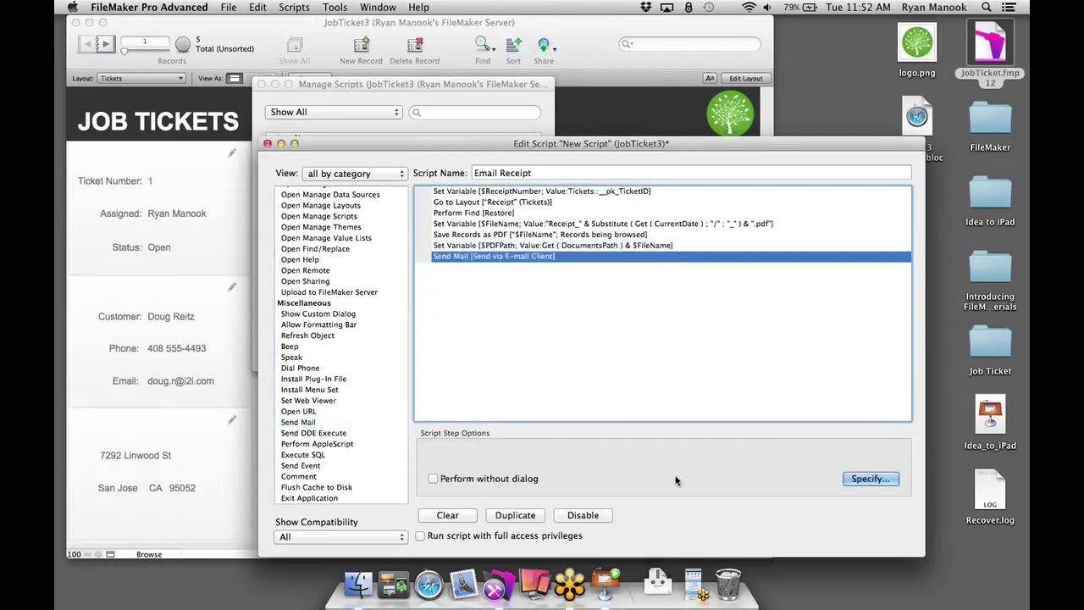
pyautogui.click(871, 480)
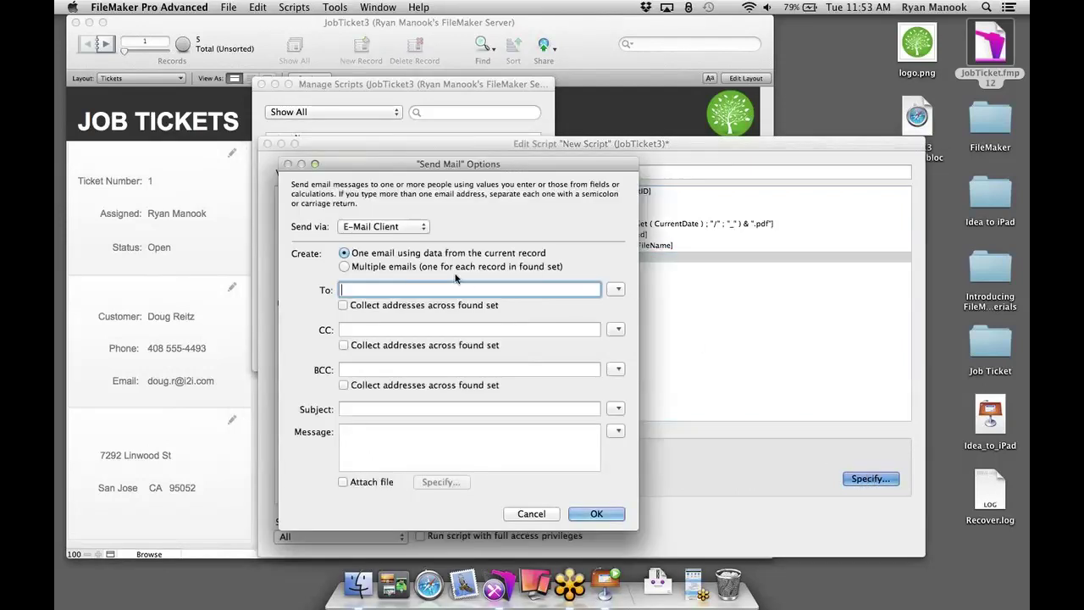
pyautogui.click(619, 290)
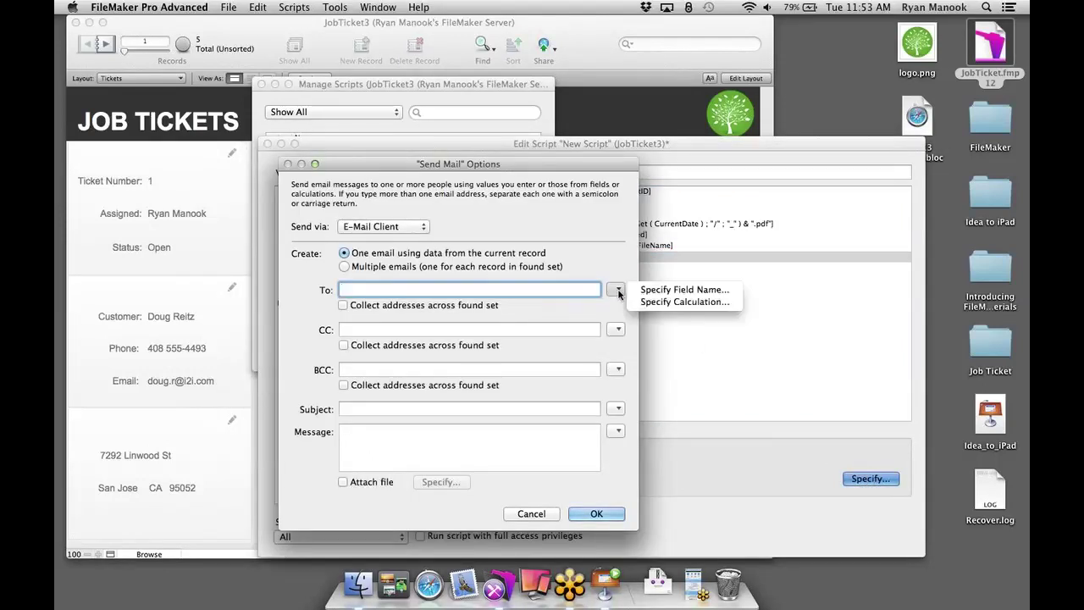
pyautogui.click(641, 292)
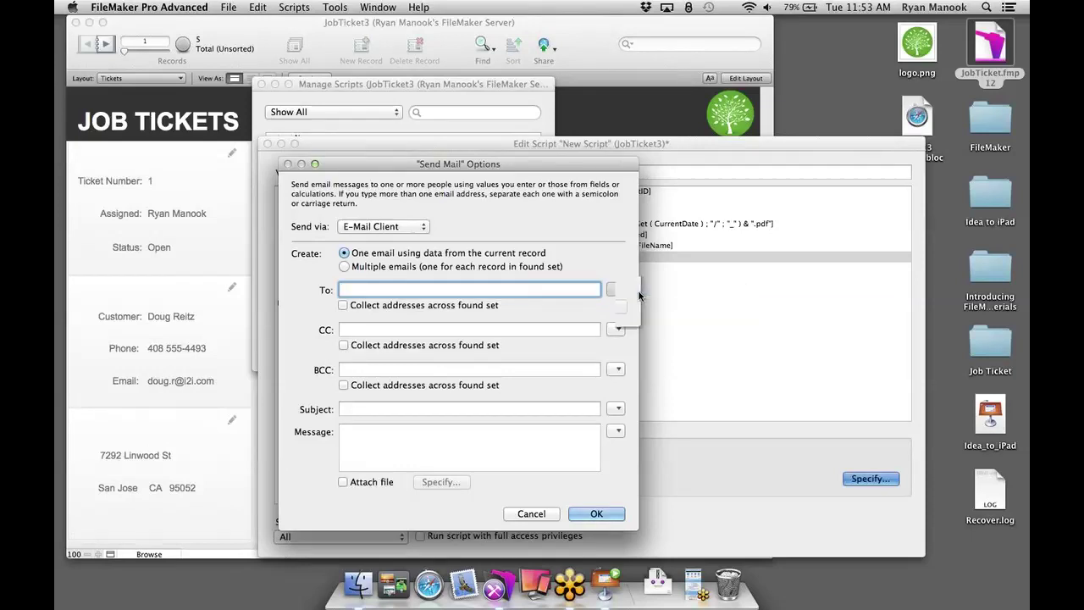
pyautogui.scroll(-5, 487, 201)
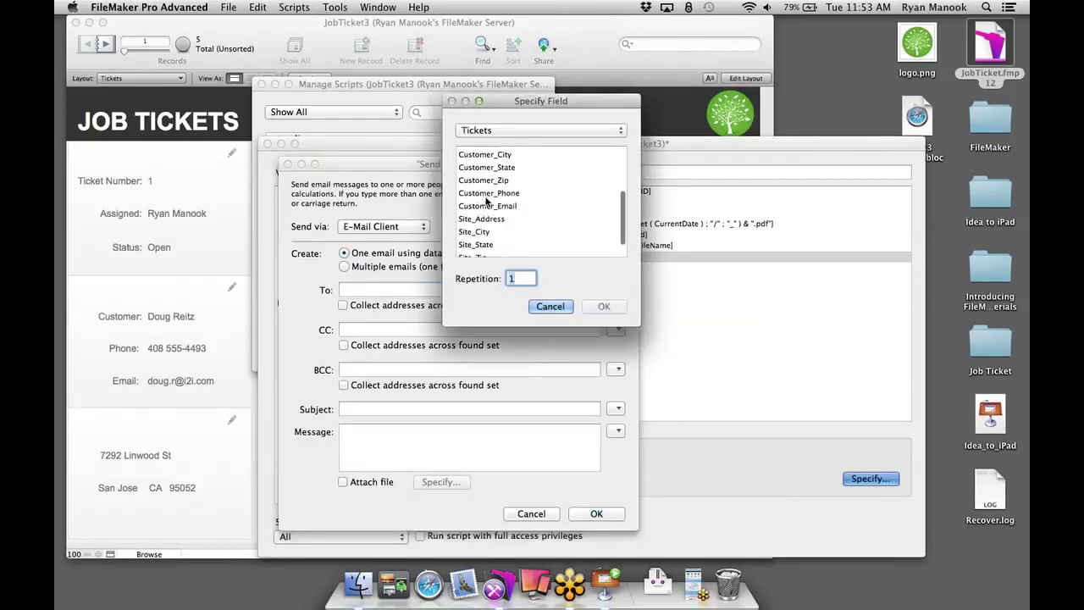
pyautogui.click(488, 203)
pyautogui.click(599, 307)
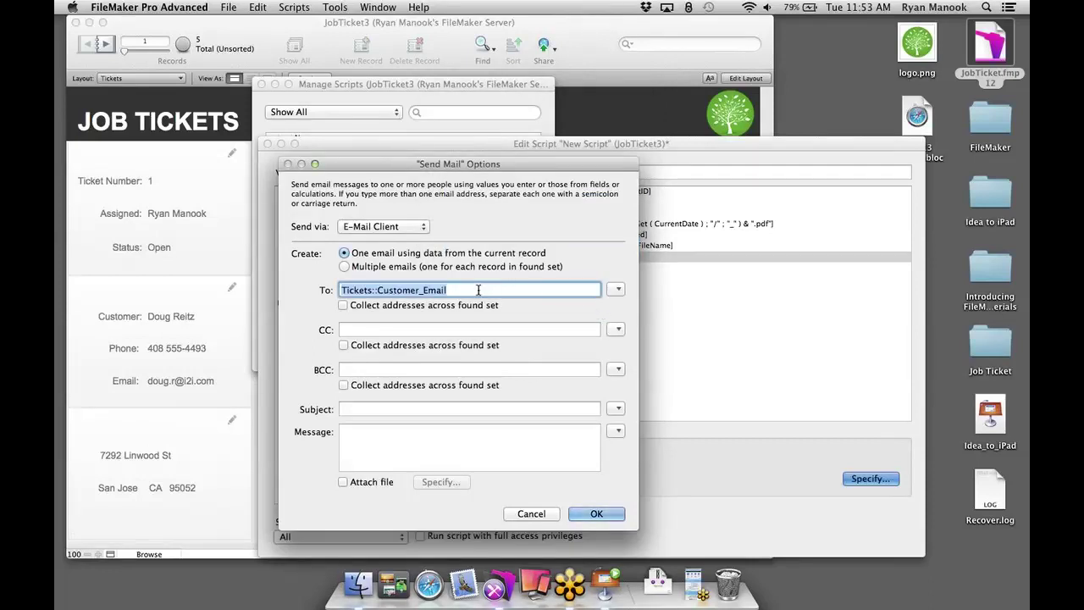
# Set the email subject to "Receipt" and attach the file at $PDFPath.
pyautogui.click(432, 409)
pyautogui.write('"Rec')
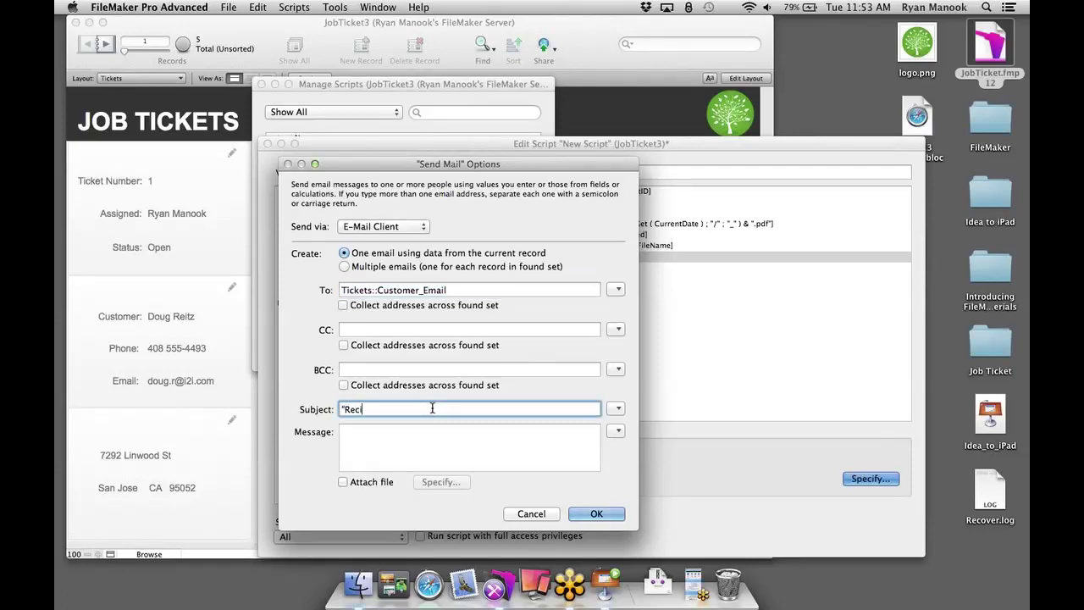
pyautogui.write('eipt"')
pyautogui.click(343, 482)
pyautogui.write('$')
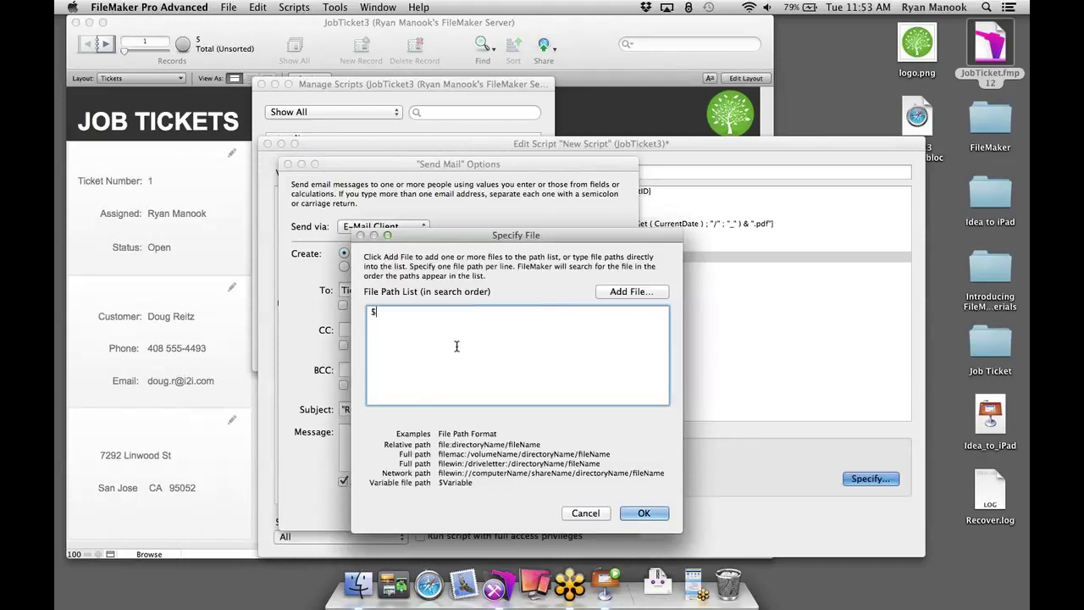
pyautogui.write('PDFPath')
pyautogui.click(646, 513)
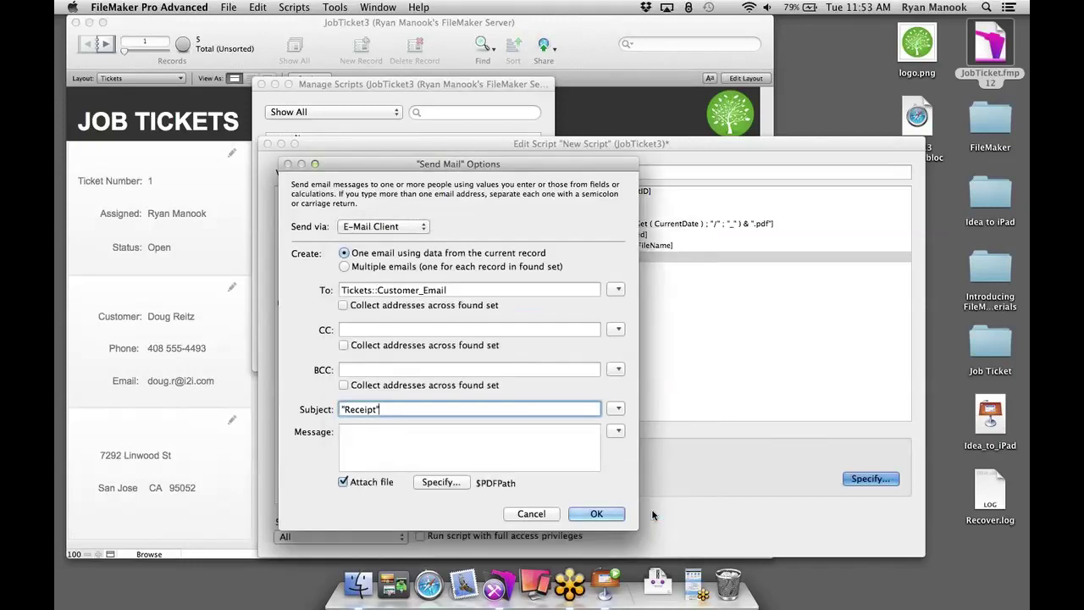
pyautogui.click(598, 513)
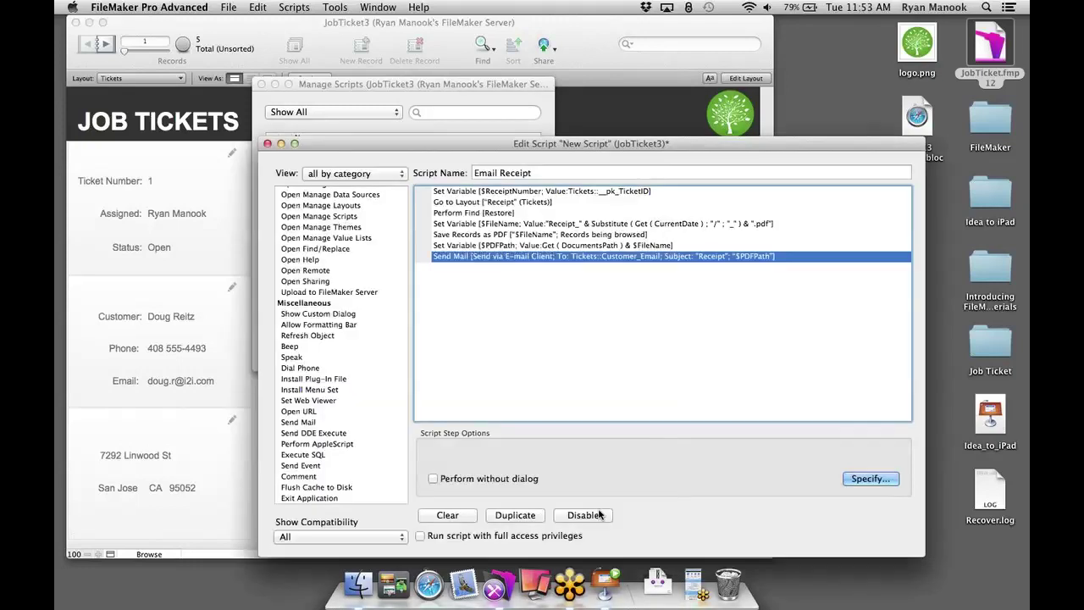
# Make the Save Records as PDF step perform without a dialog.
pyautogui.click(461, 234)
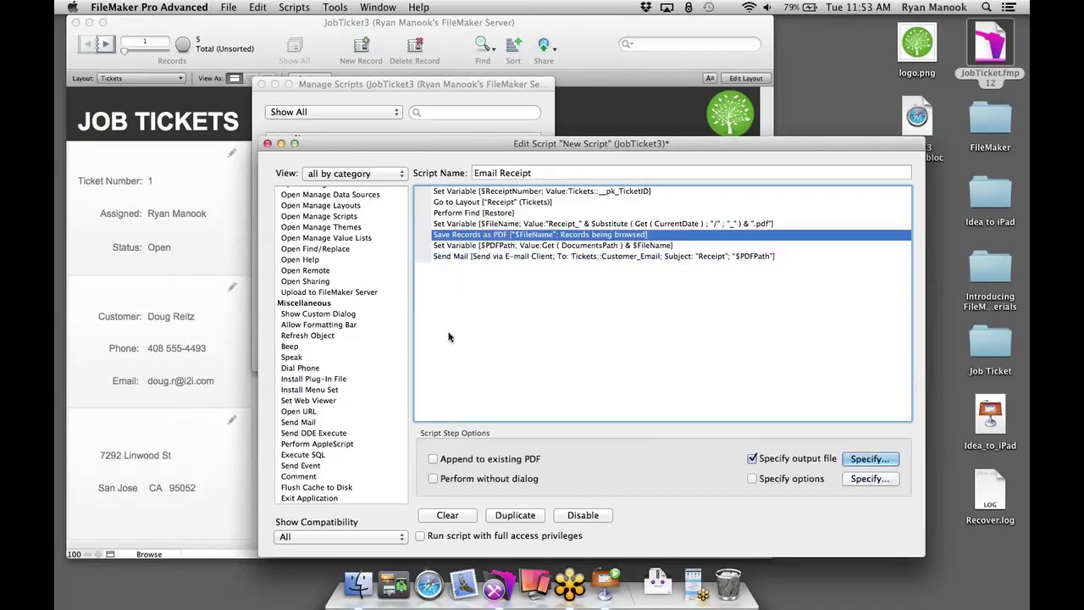
pyautogui.click(434, 478)
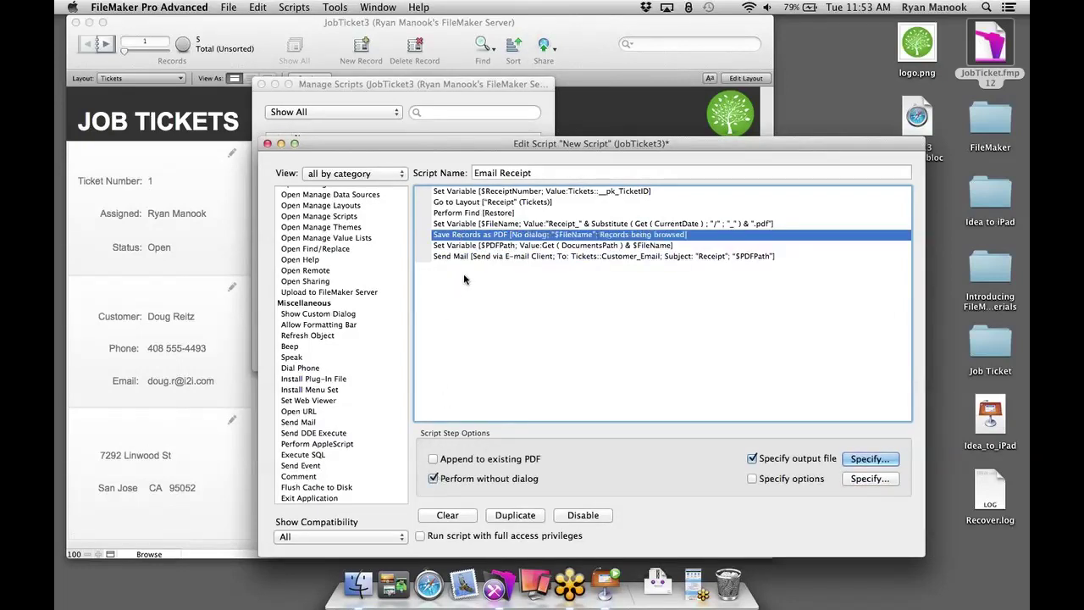
pyautogui.click(461, 246)
pyautogui.press('Up')
pyautogui.press('Up')
pyautogui.press('Up')
pyautogui.press('Up')
pyautogui.press('Up')
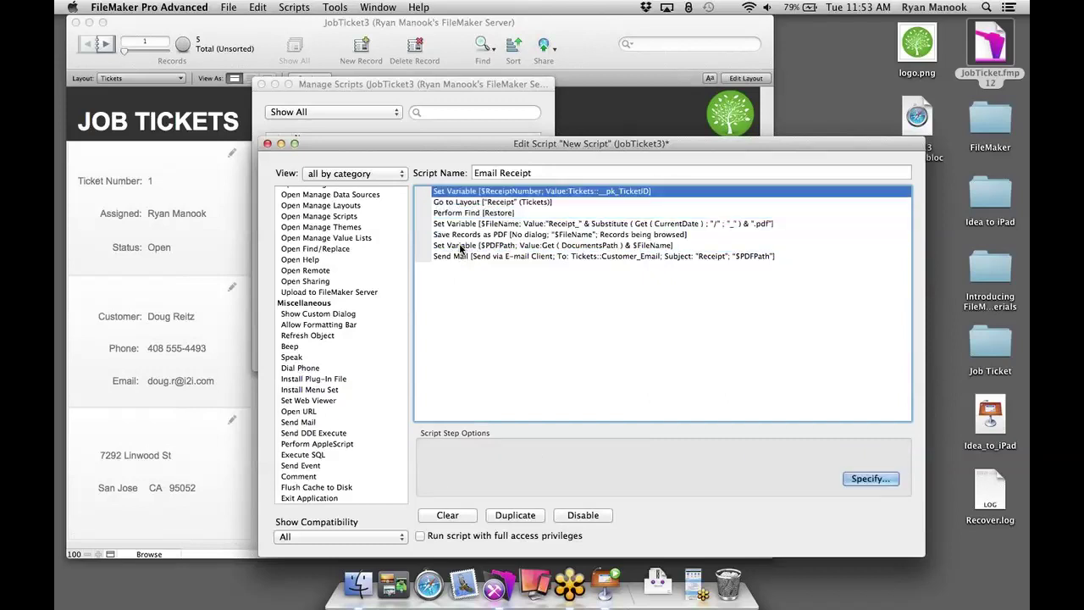
# Save the Email Receipt script and close the script editor and manager.
pyautogui.click(294, 7)
pyautogui.click(293, 43)
pyautogui.click(267, 143)
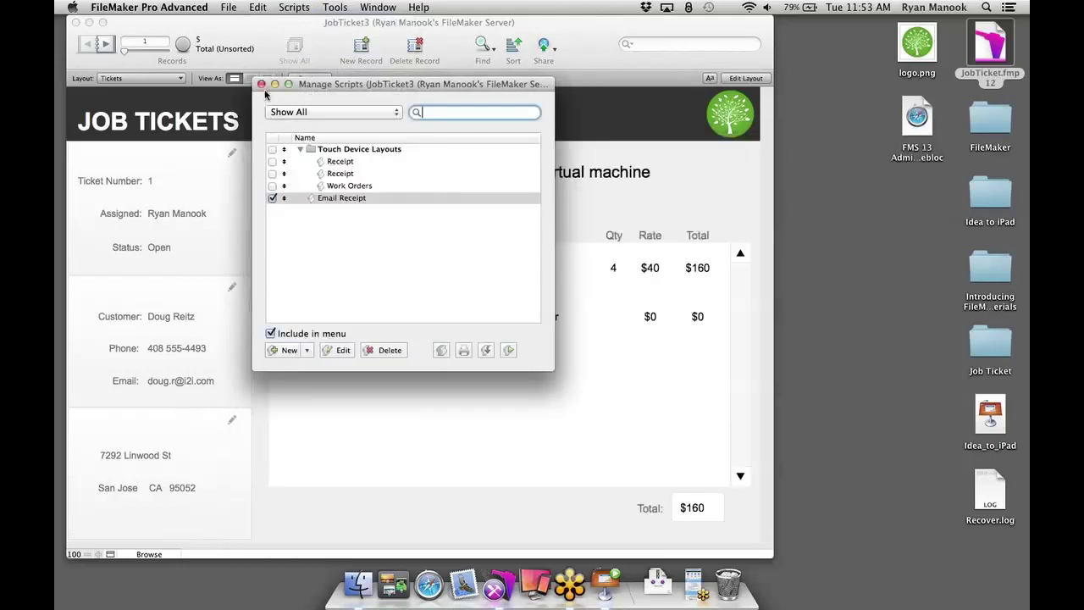
pyautogui.click(262, 84)
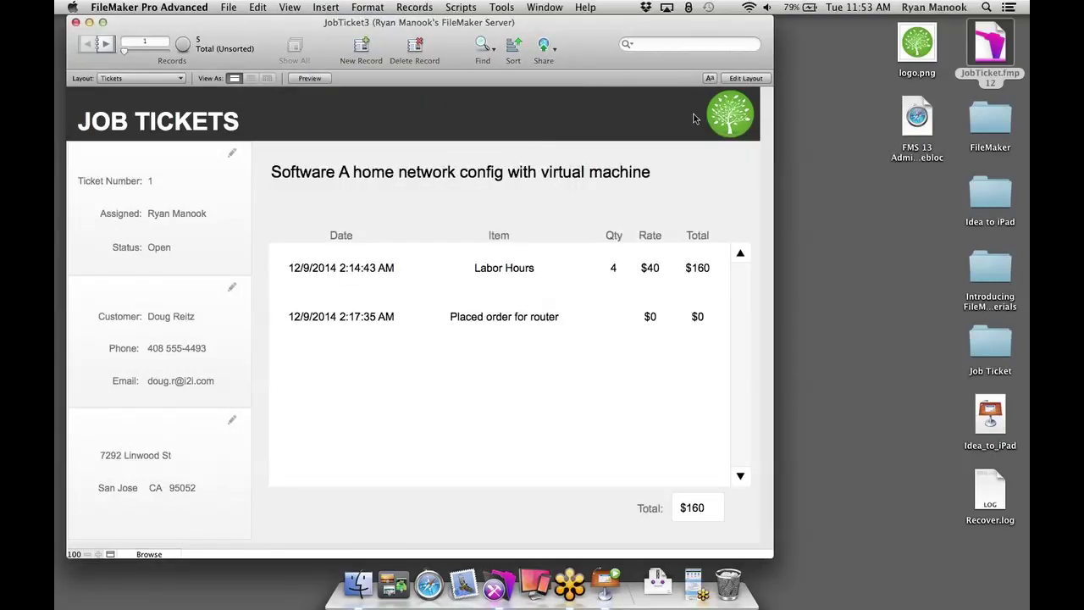
# In Layout mode, draw a plain button below the services list.
pyautogui.click(746, 78)
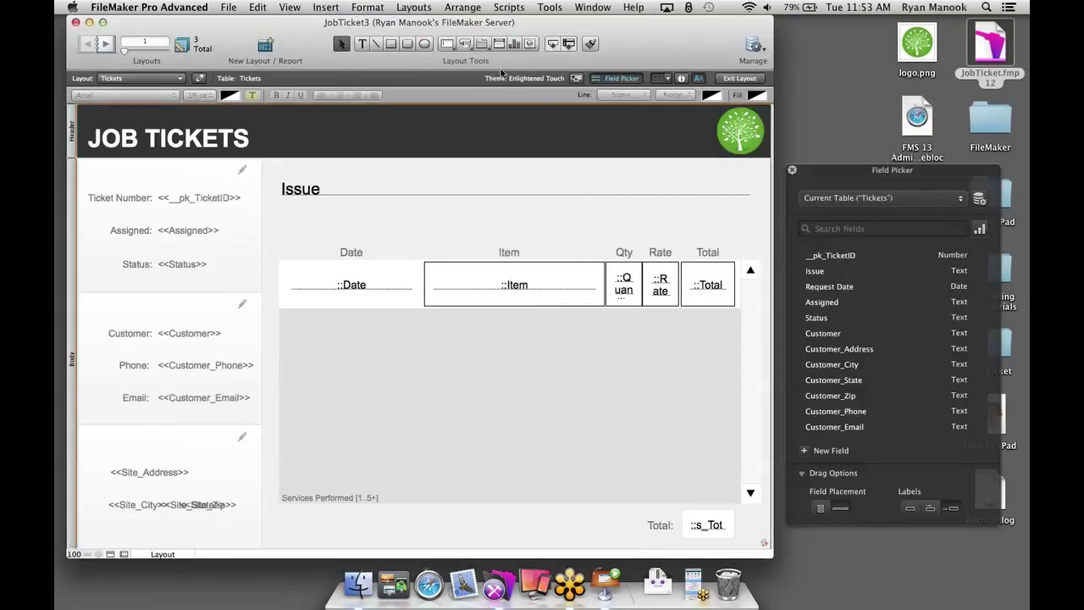
pyautogui.click(465, 44)
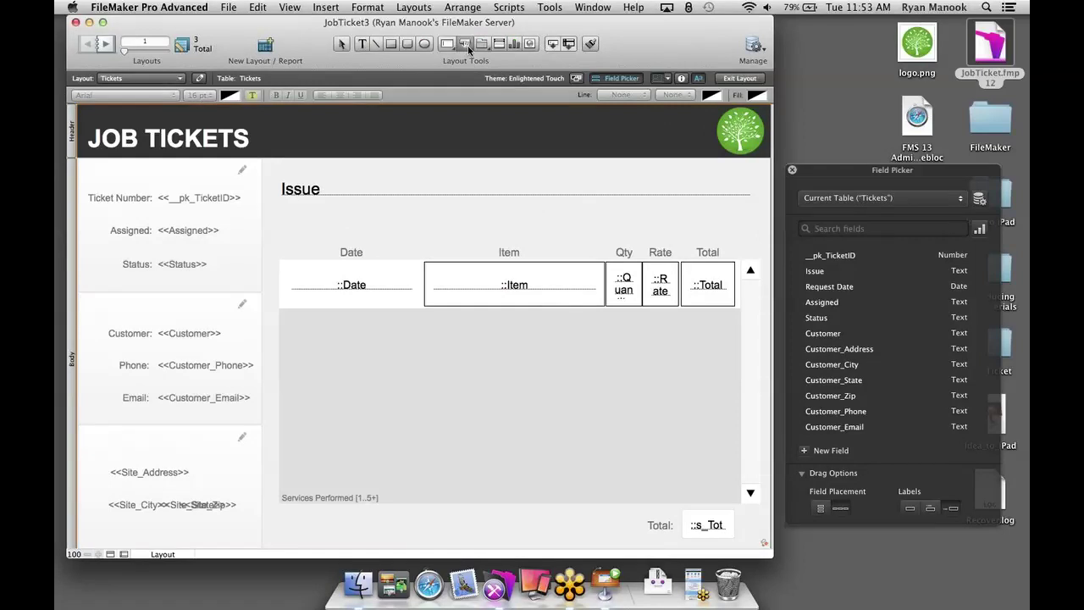
pyautogui.click(468, 50)
pyautogui.click(469, 74)
pyautogui.moveTo(281, 513); pyautogui.dragTo(389, 538)
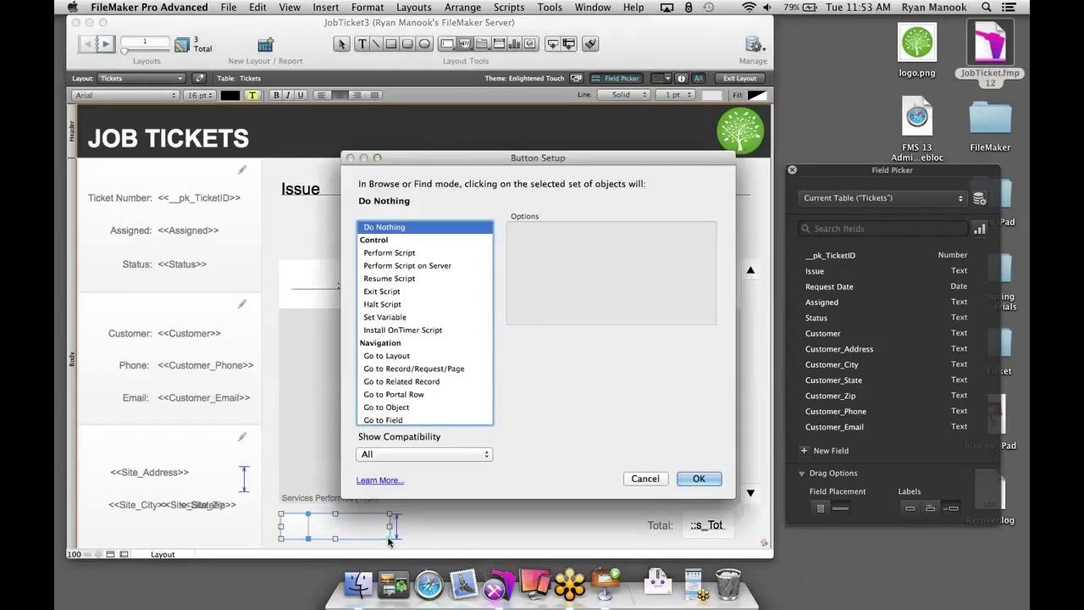
# Set the button to Perform Script ["Email Receipt"].
pyautogui.click(407, 252)
pyautogui.click(669, 308)
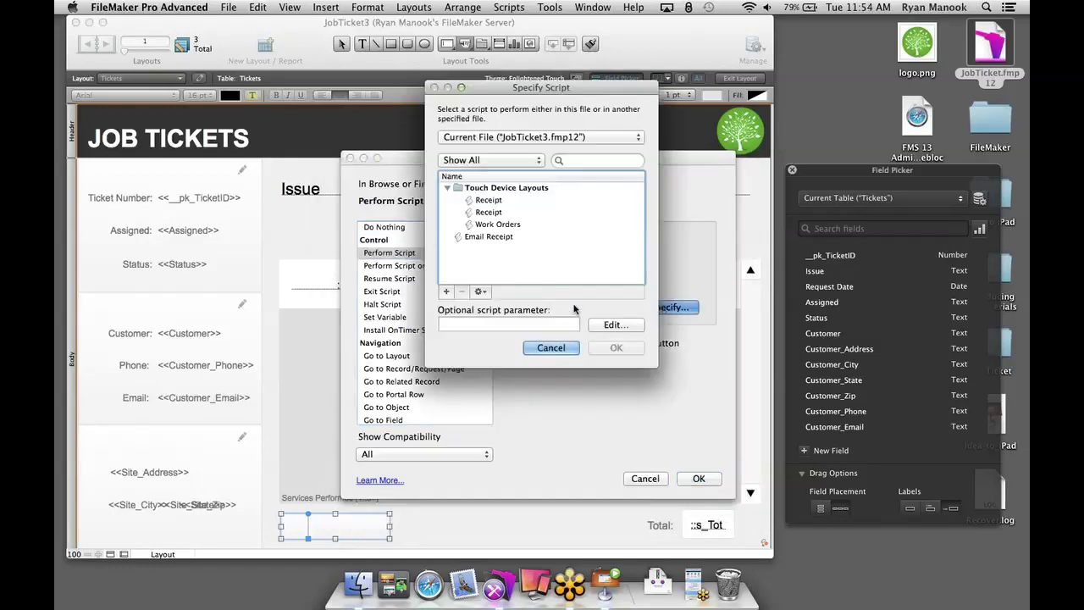
pyautogui.click(488, 237)
pyautogui.click(616, 347)
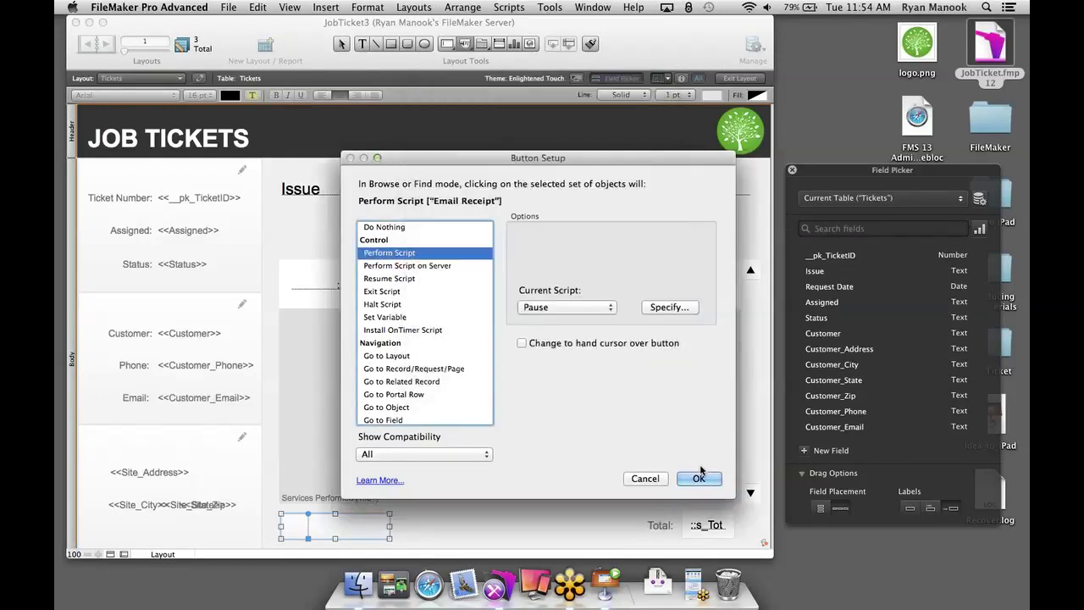
pyautogui.click(698, 478)
# Label the button "Email Receipt" and nudge it into alignment.
pyautogui.write('Send Email')
pyautogui.press('BackSpace')
pyautogui.press('BackSpace')
pyautogui.press('BackSpace')
pyautogui.press('BackSpace')
pyautogui.press('BackSpace')
pyautogui.press('BackSpace')
pyautogui.press('BackSpace')
pyautogui.press('BackSpace')
pyautogui.press('BackSpace')
pyautogui.press('BackSpace')
pyautogui.write('Email Receipt')
pyautogui.press('Escape')
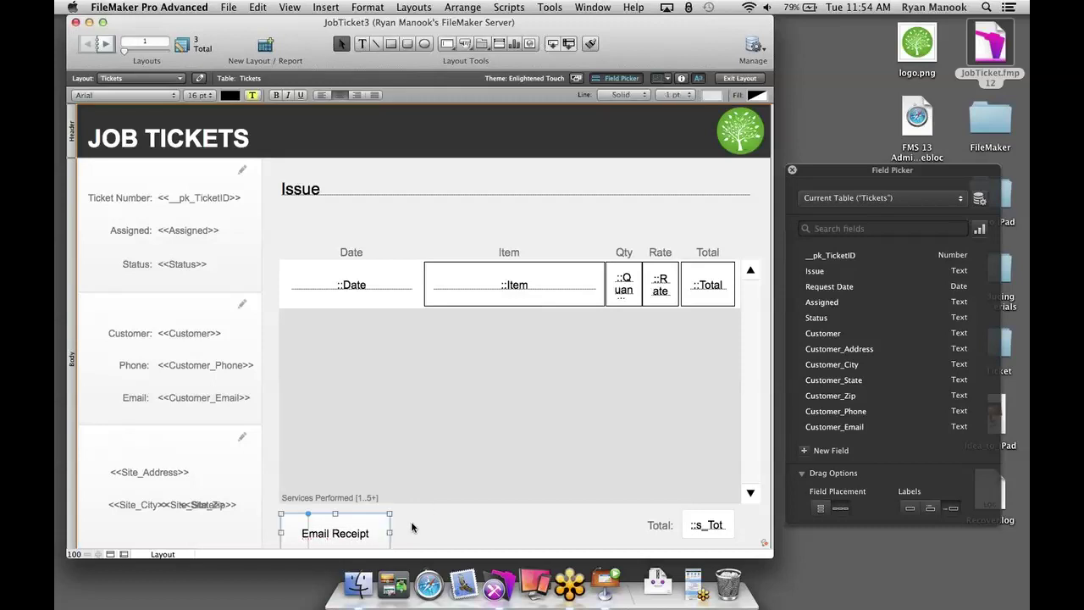
pyautogui.moveTo(346, 543); pyautogui.dragTo(372, 524)
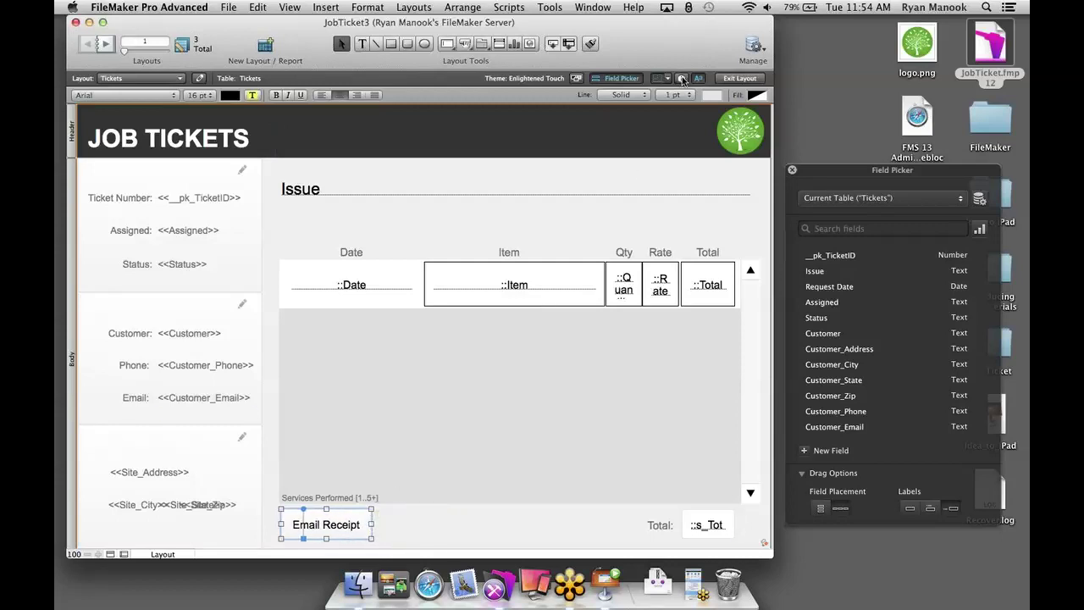
# Apply the blue Accent Button 1 style to the Email Receipt button.
pyautogui.click(683, 78)
pyautogui.click(833, 115)
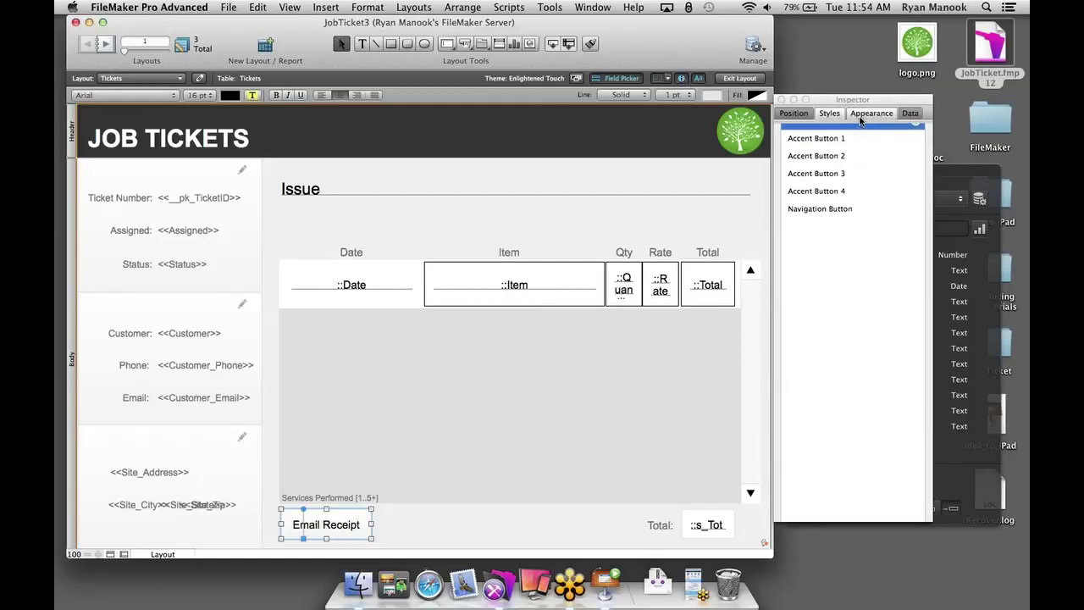
pyautogui.click(860, 116)
pyautogui.click(829, 113)
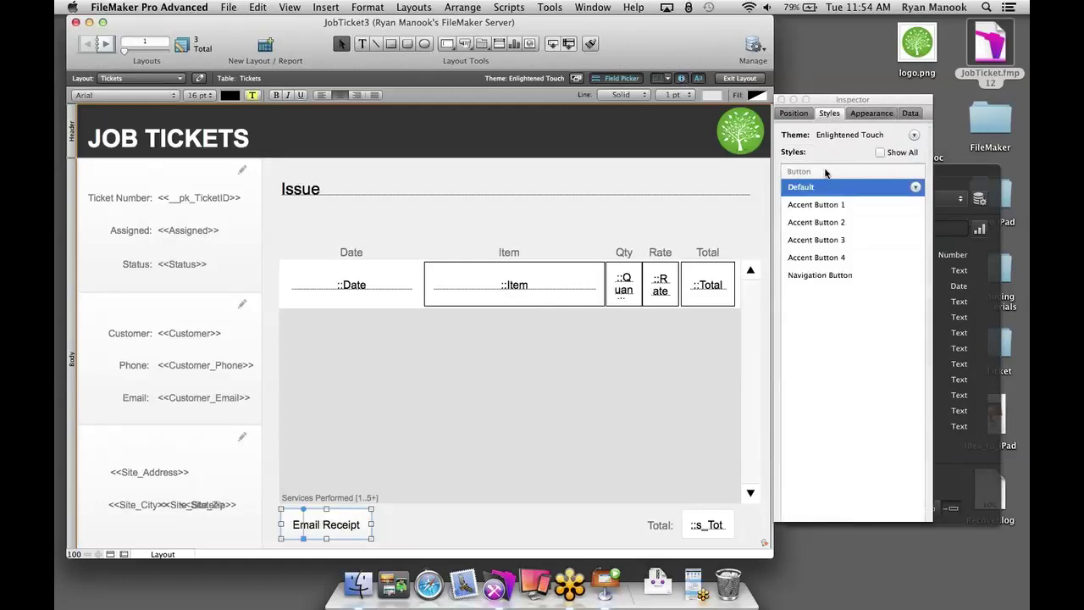
pyautogui.click(813, 205)
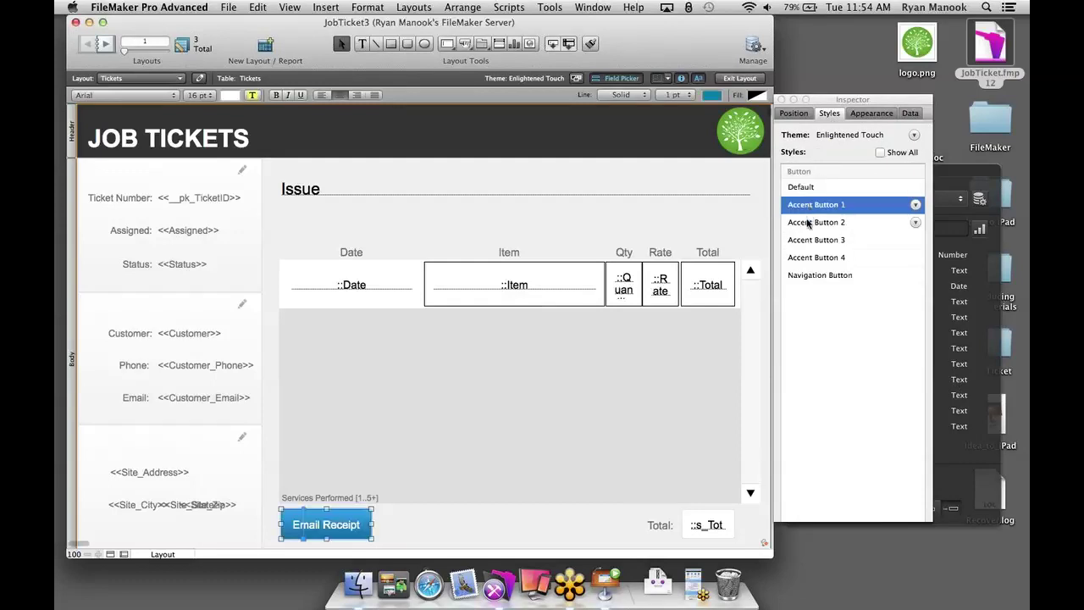
pyautogui.click(809, 223)
pyautogui.click(809, 239)
pyautogui.click(809, 207)
# Close the Inspector, return to Browse mode, and bring up Reflector.
pyautogui.click(781, 100)
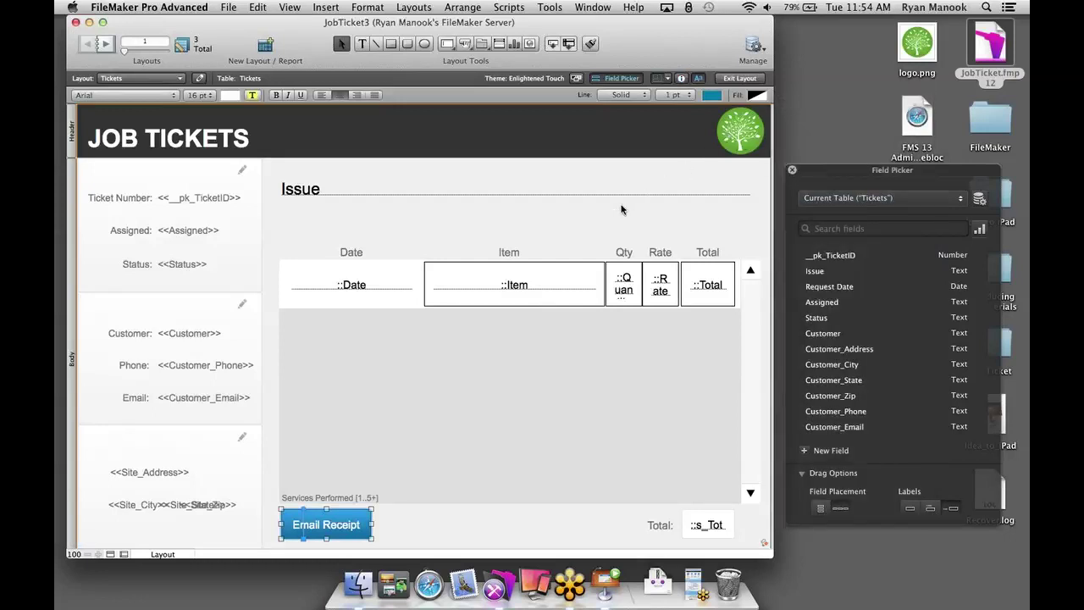
pyautogui.click(738, 78)
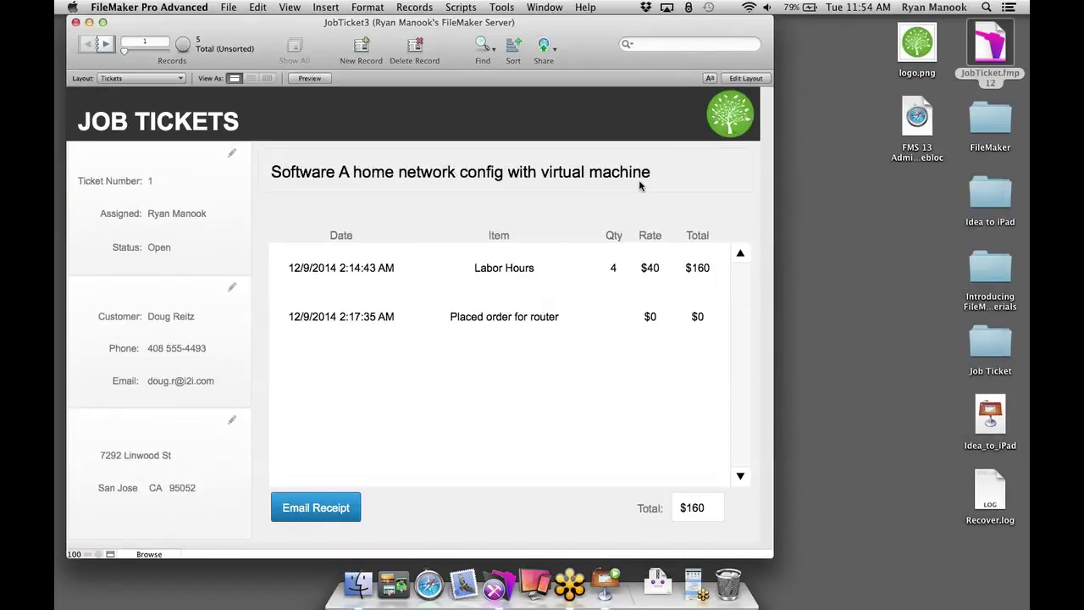
pyautogui.click(540, 593)
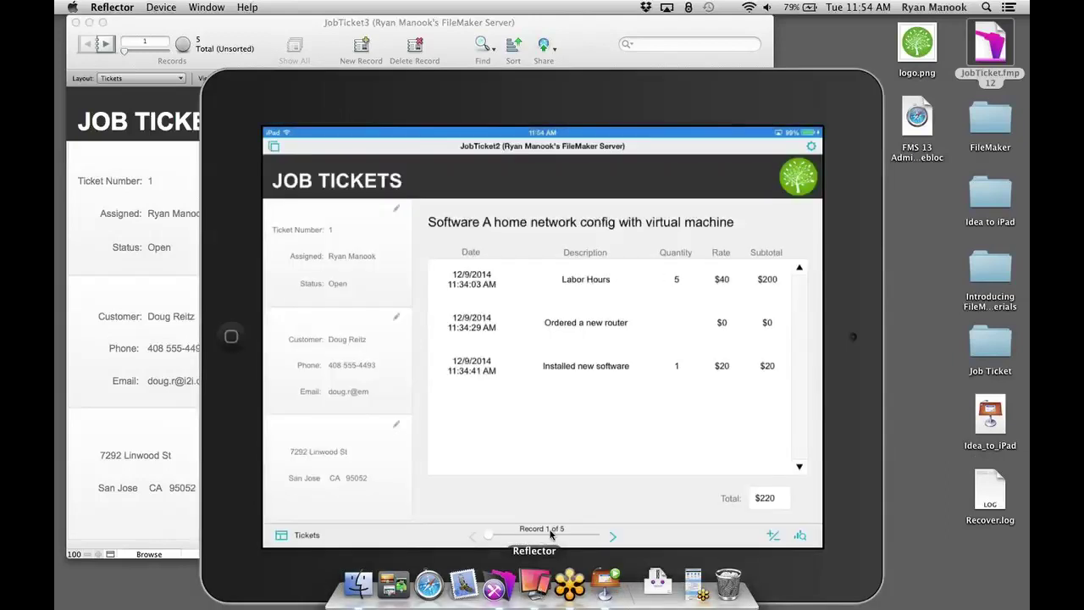
# Reposition the mirrored iPad window for the Email Receipt test, then switch to Keynote.
pyautogui.moveTo(478, 95); pyautogui.dragTo(590, 76)
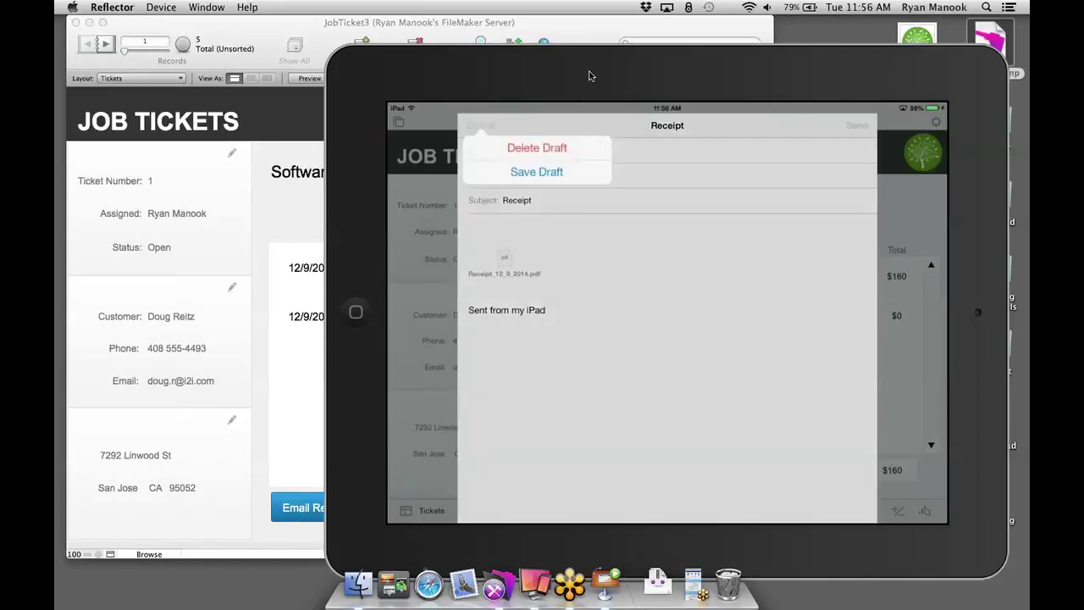
pyautogui.click(606, 583)
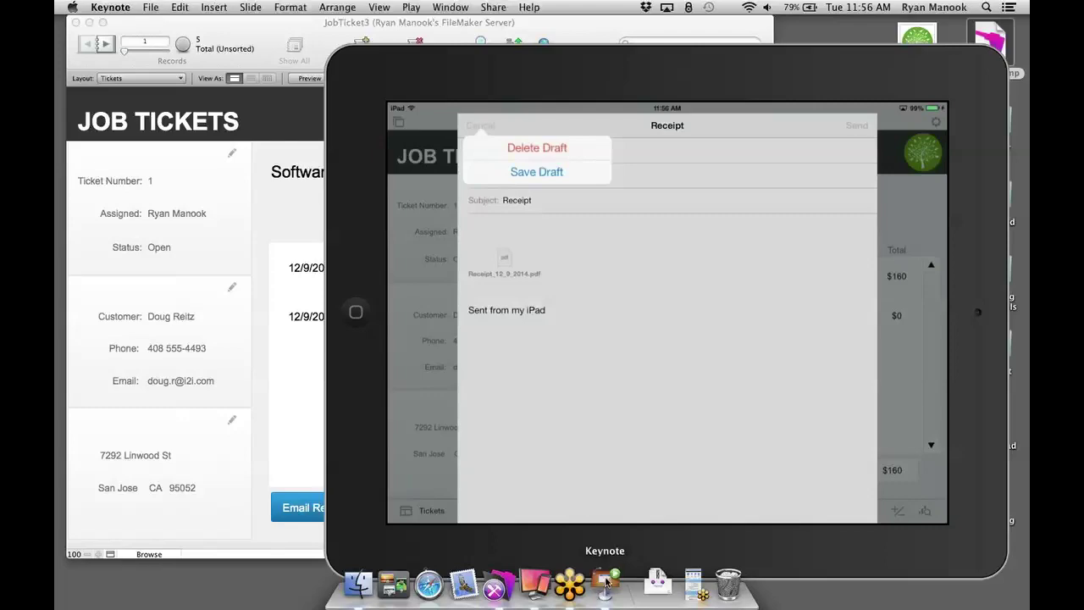
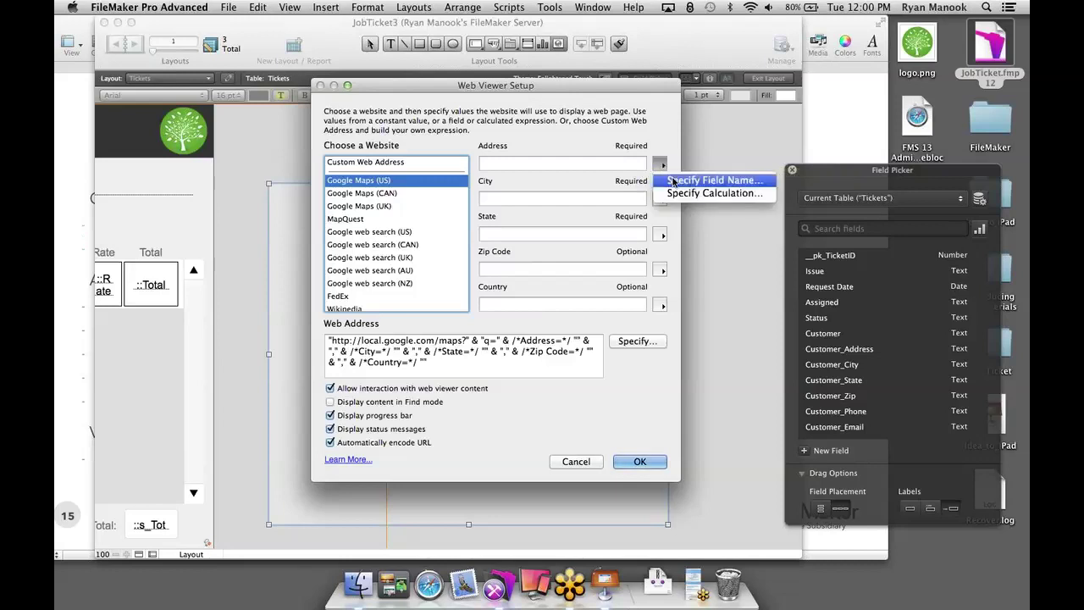
# Set the web viewer's Address to Customer_Address and City to Customer_City fields.
pyautogui.click(671, 181)
pyautogui.scroll(-2, 476, 199)
pyautogui.doubleClick(474, 210)
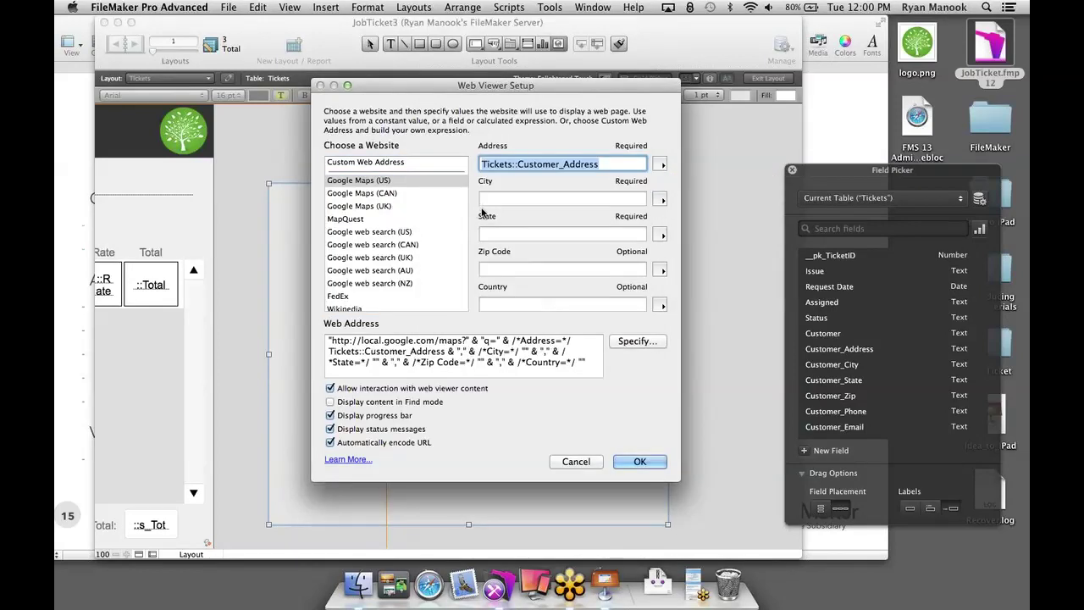
pyautogui.click(660, 200)
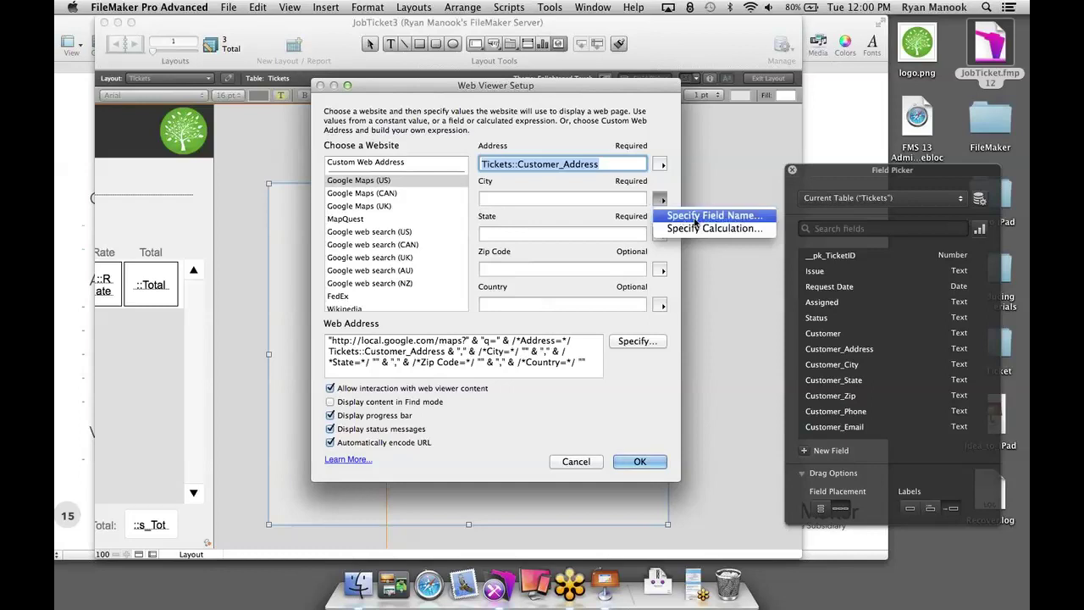
pyautogui.click(687, 215)
pyautogui.doubleClick(498, 242)
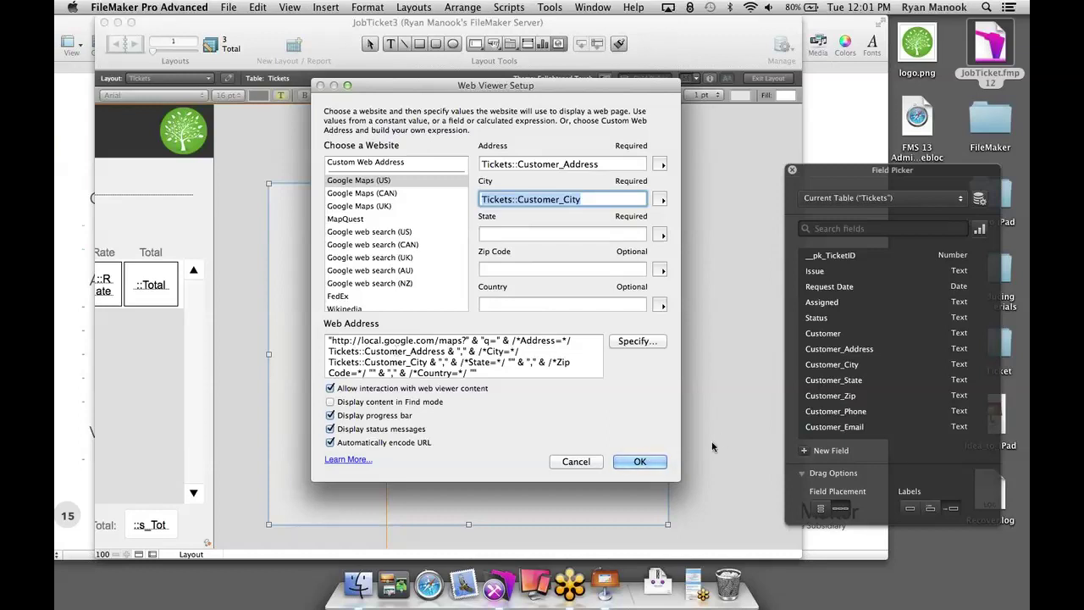
# Cancel the Web Viewer Setup dialog and close the Field Picker list.
pyautogui.click(575, 461)
pyautogui.hscroll(-10, 479, 410)
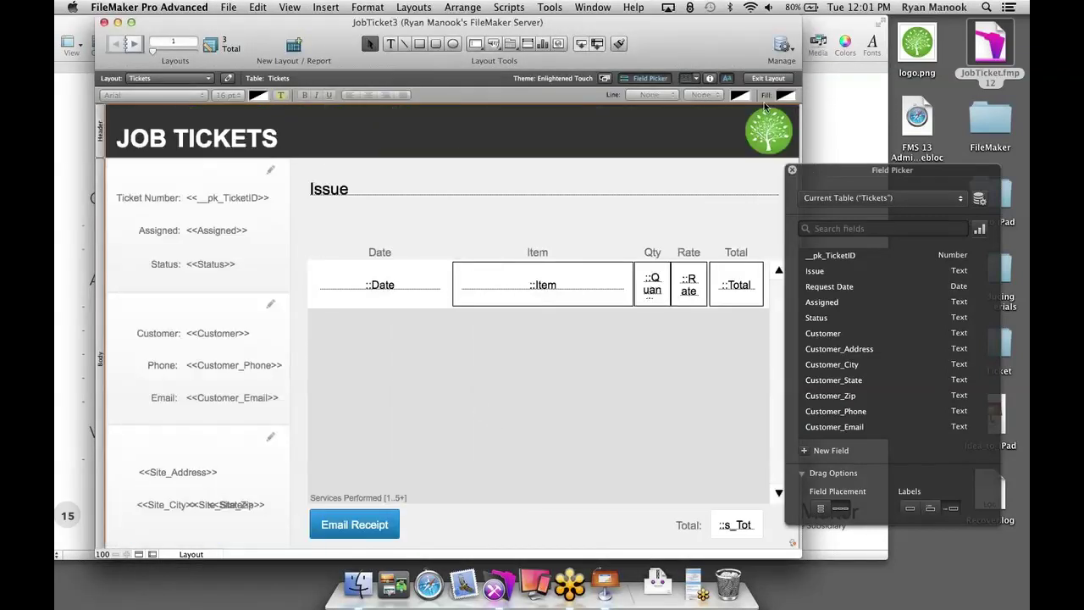
pyautogui.click(792, 169)
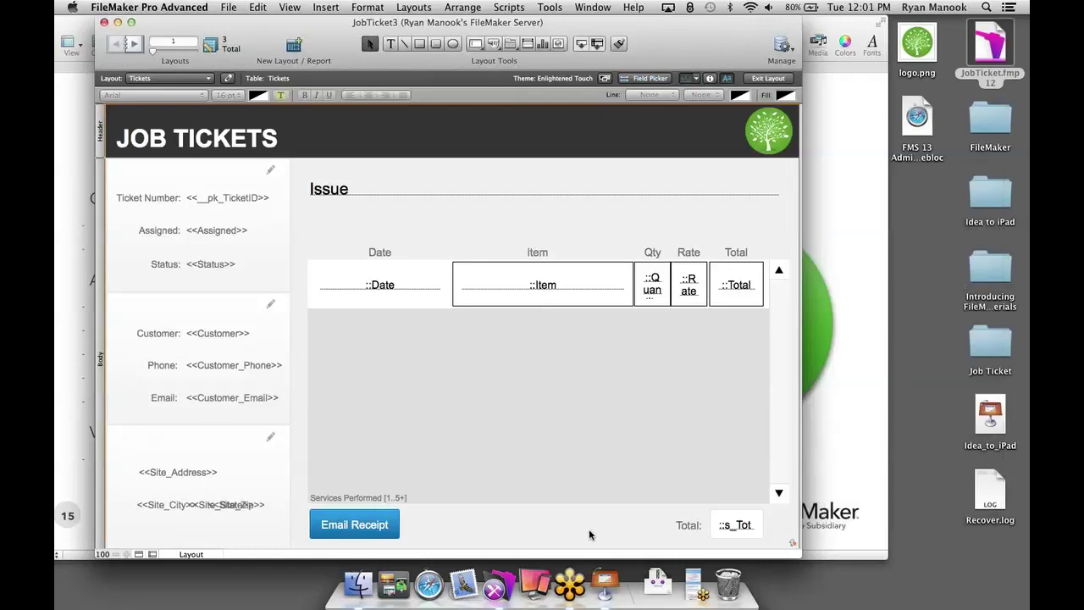